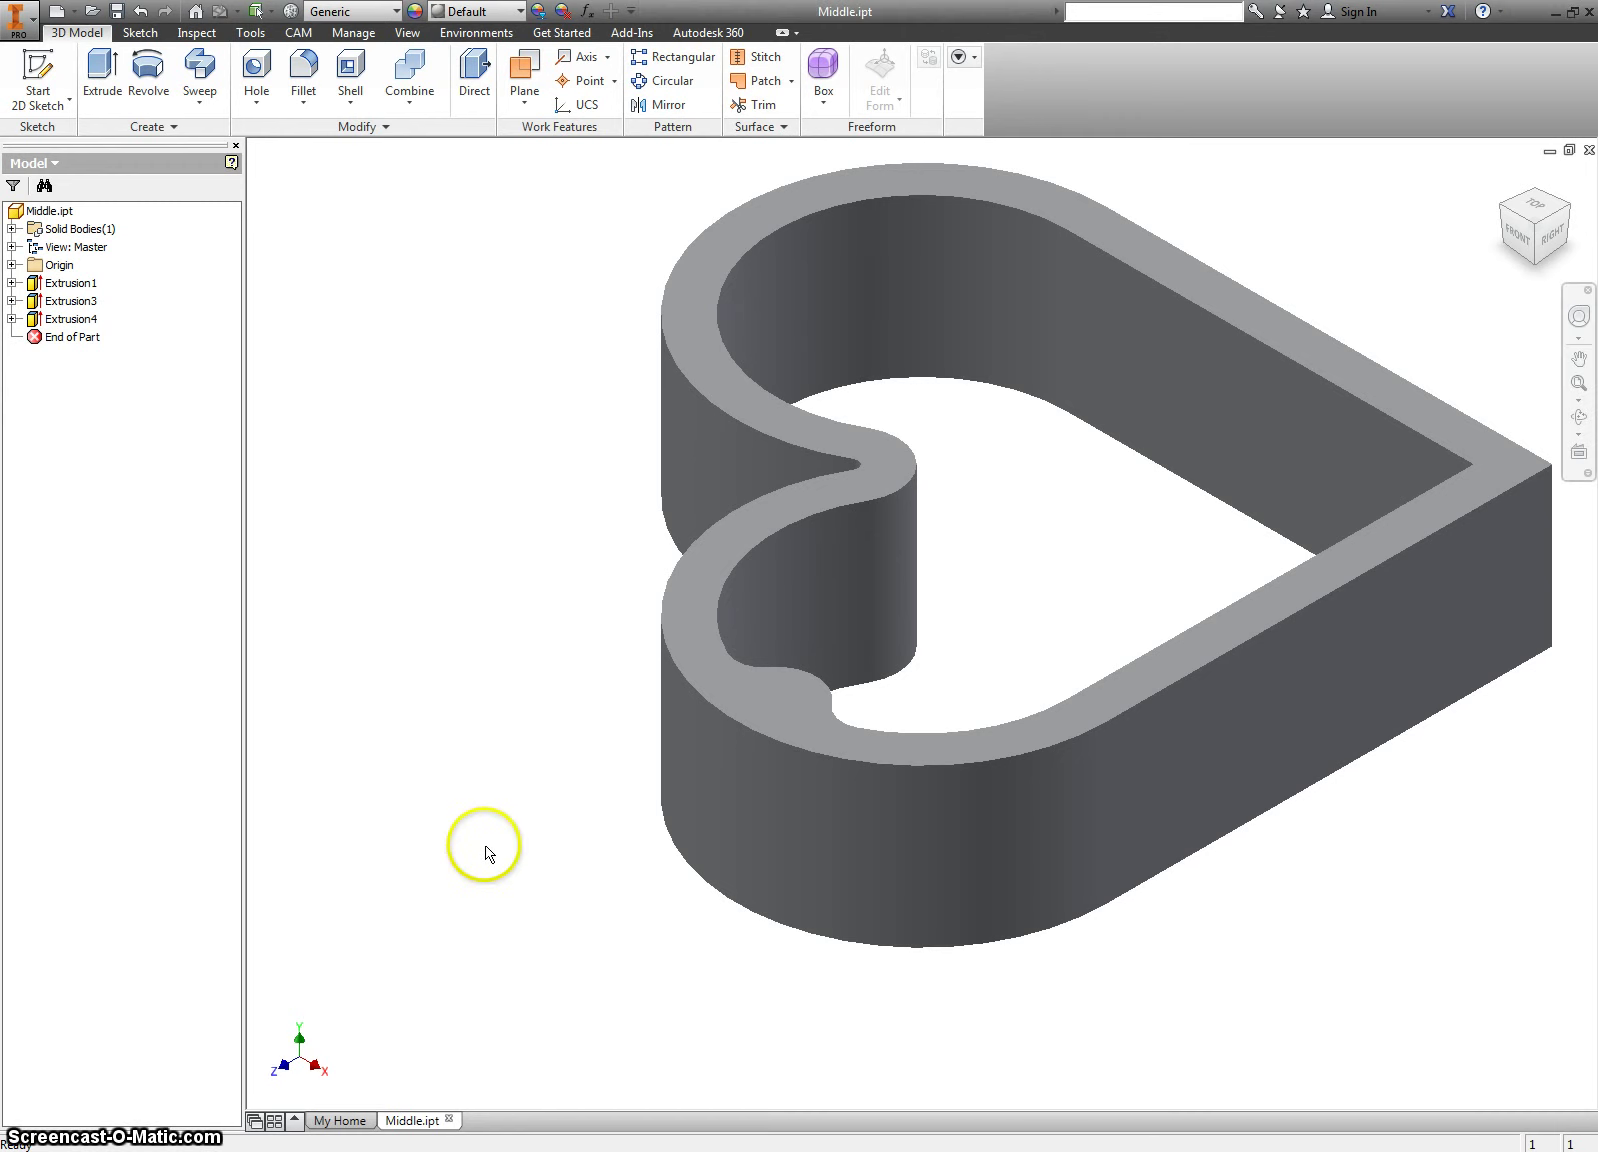
Apply the Yellow Pine - Solid Stained Light appearance to the Middle.ipt heart ring
{"action": "key", "text": "F6"}
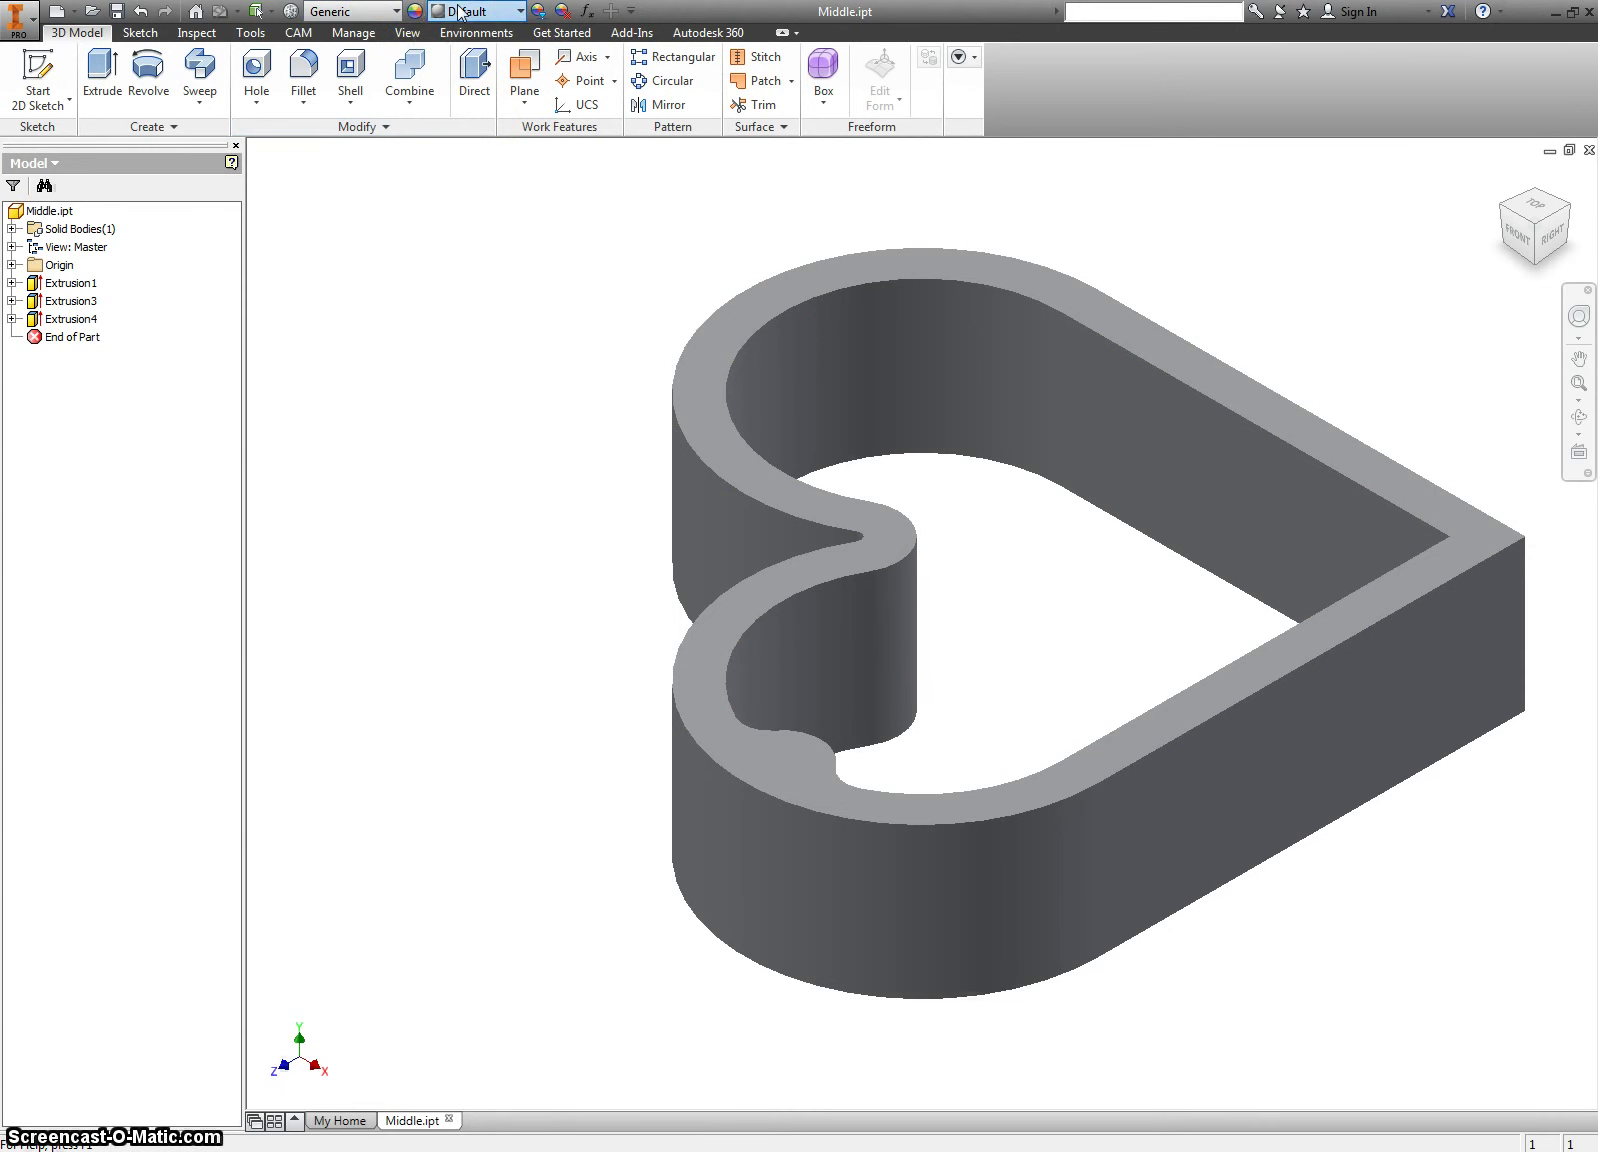
{"action": "left_click", "coordinate": [488, 19]}
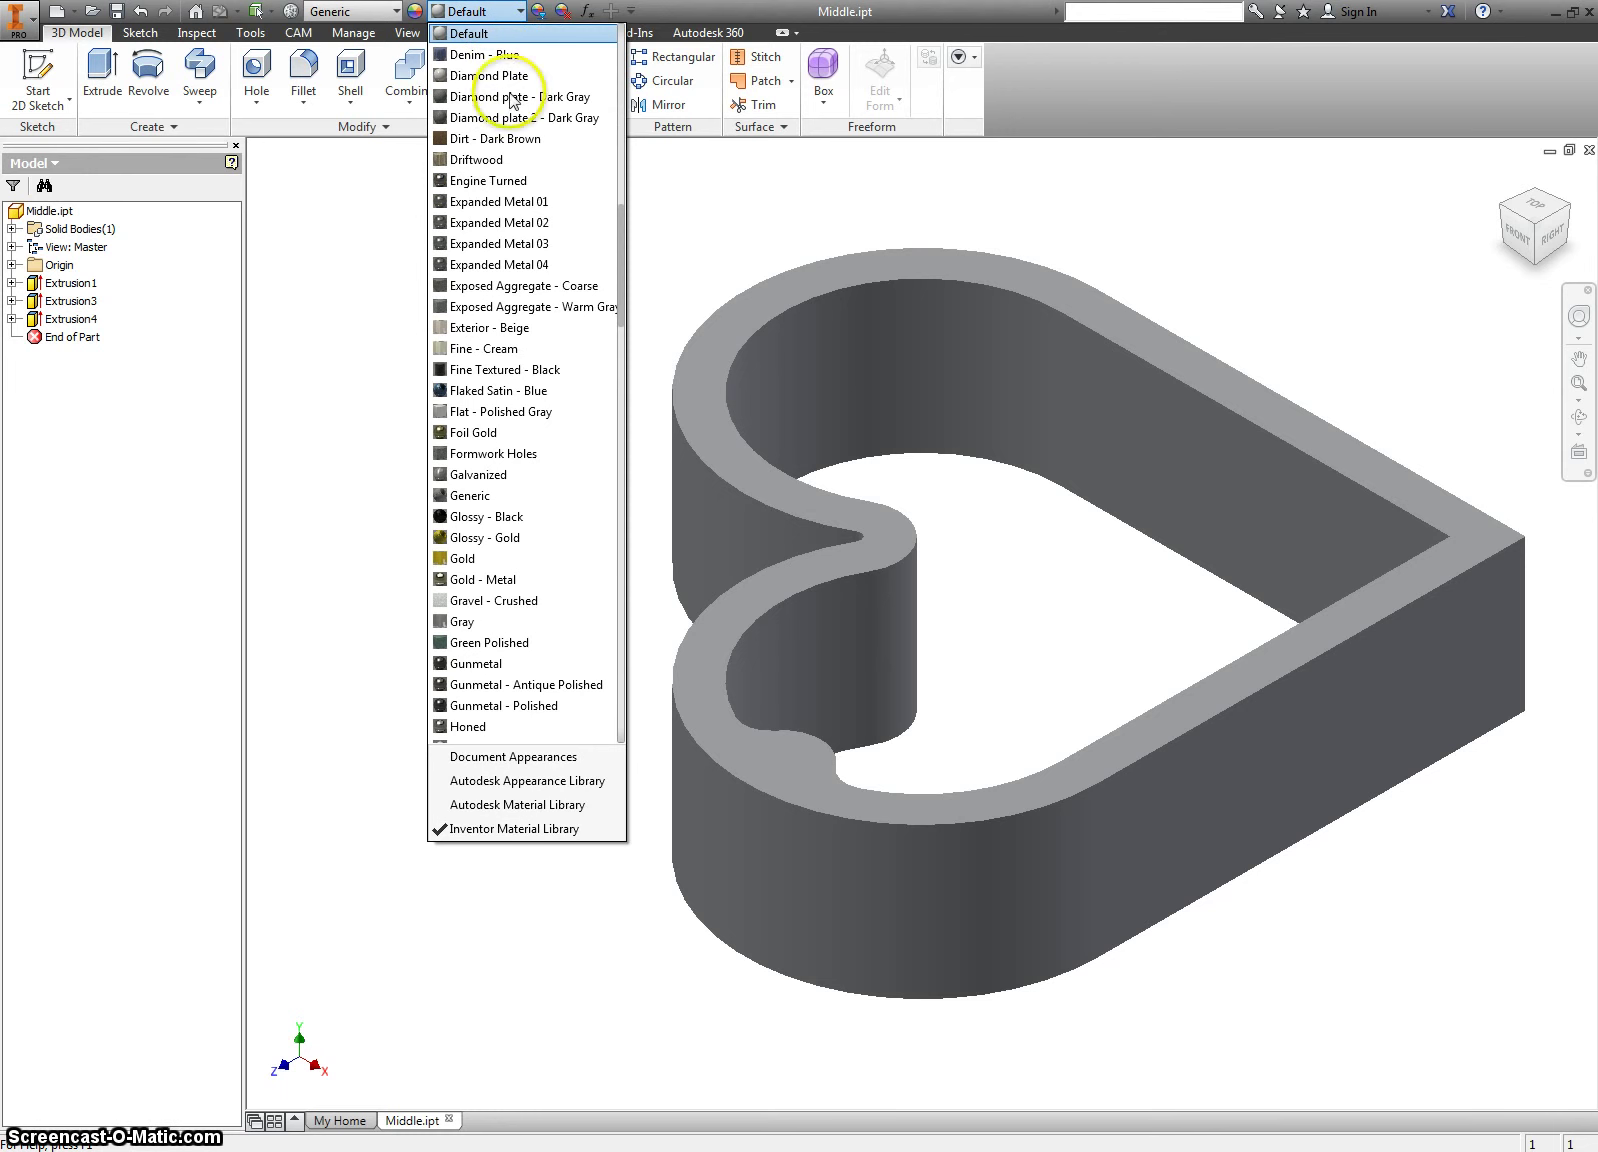
{"action": "scroll", "coordinate": [520, 250], "scroll_direction": "down", "scroll_amount": 20}
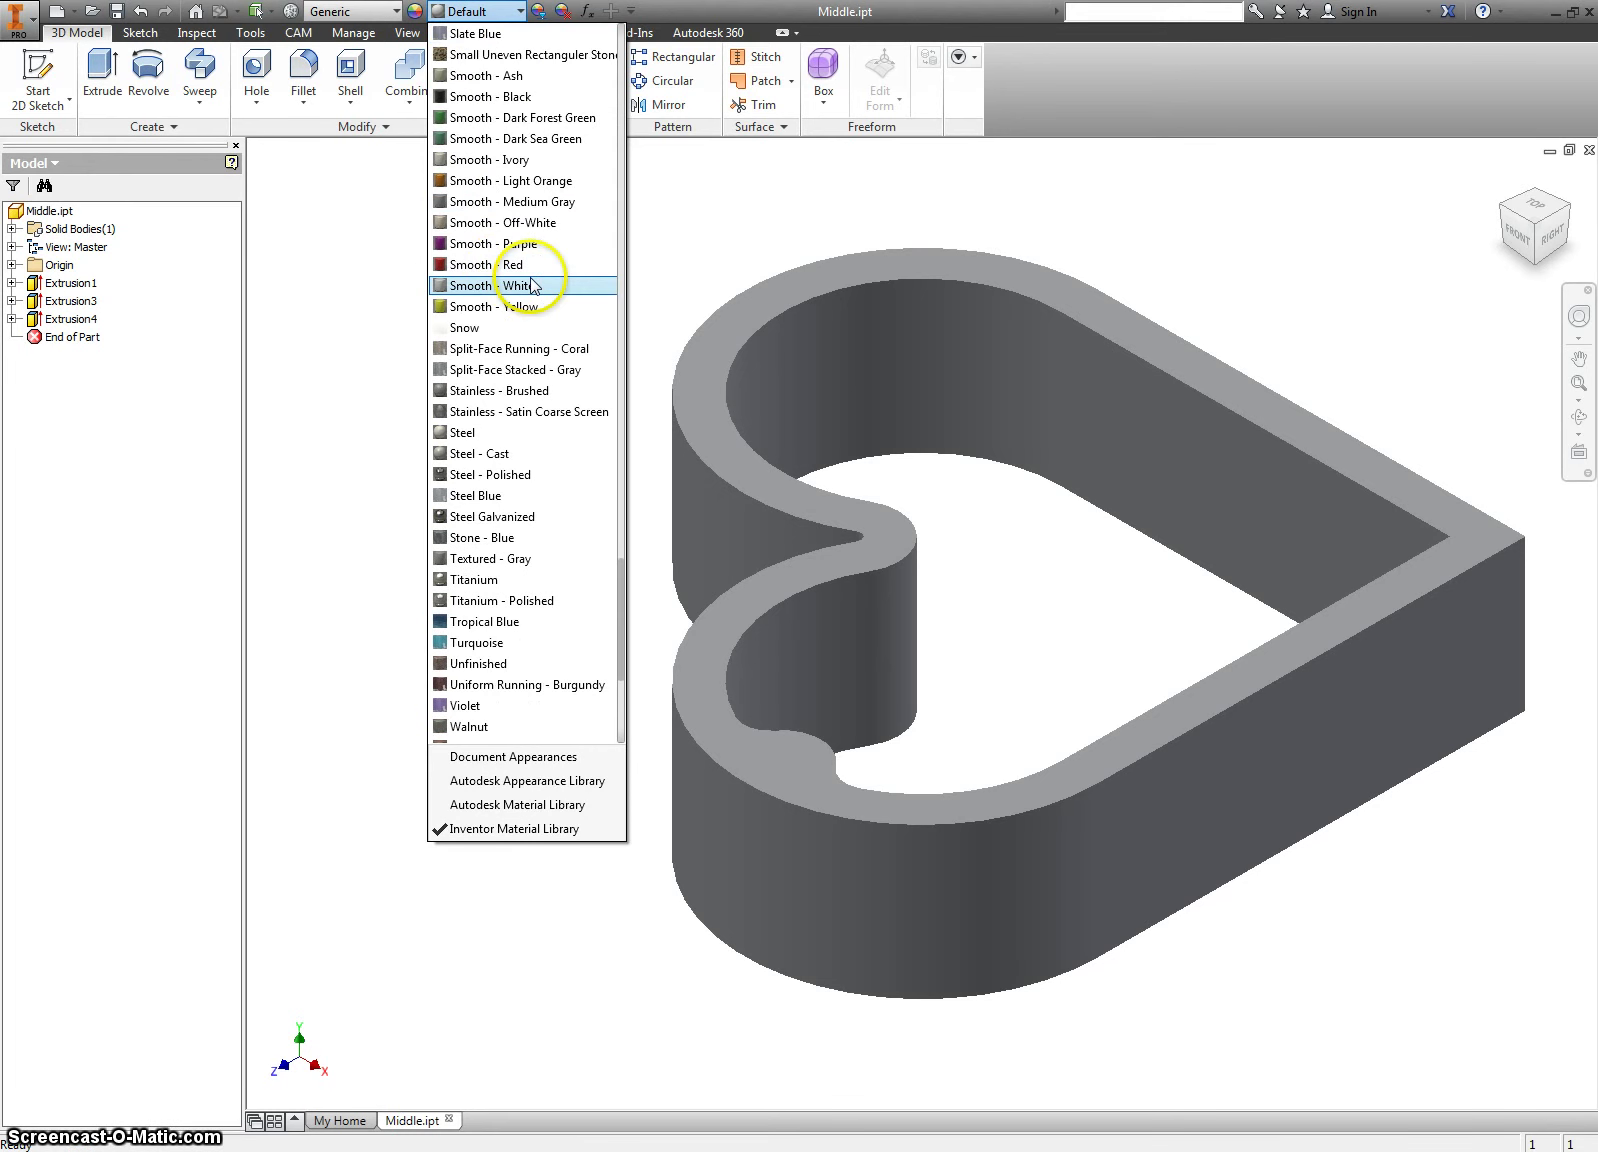
{"action": "scroll", "coordinate": [531, 285], "scroll_direction": "down", "scroll_amount": 3}
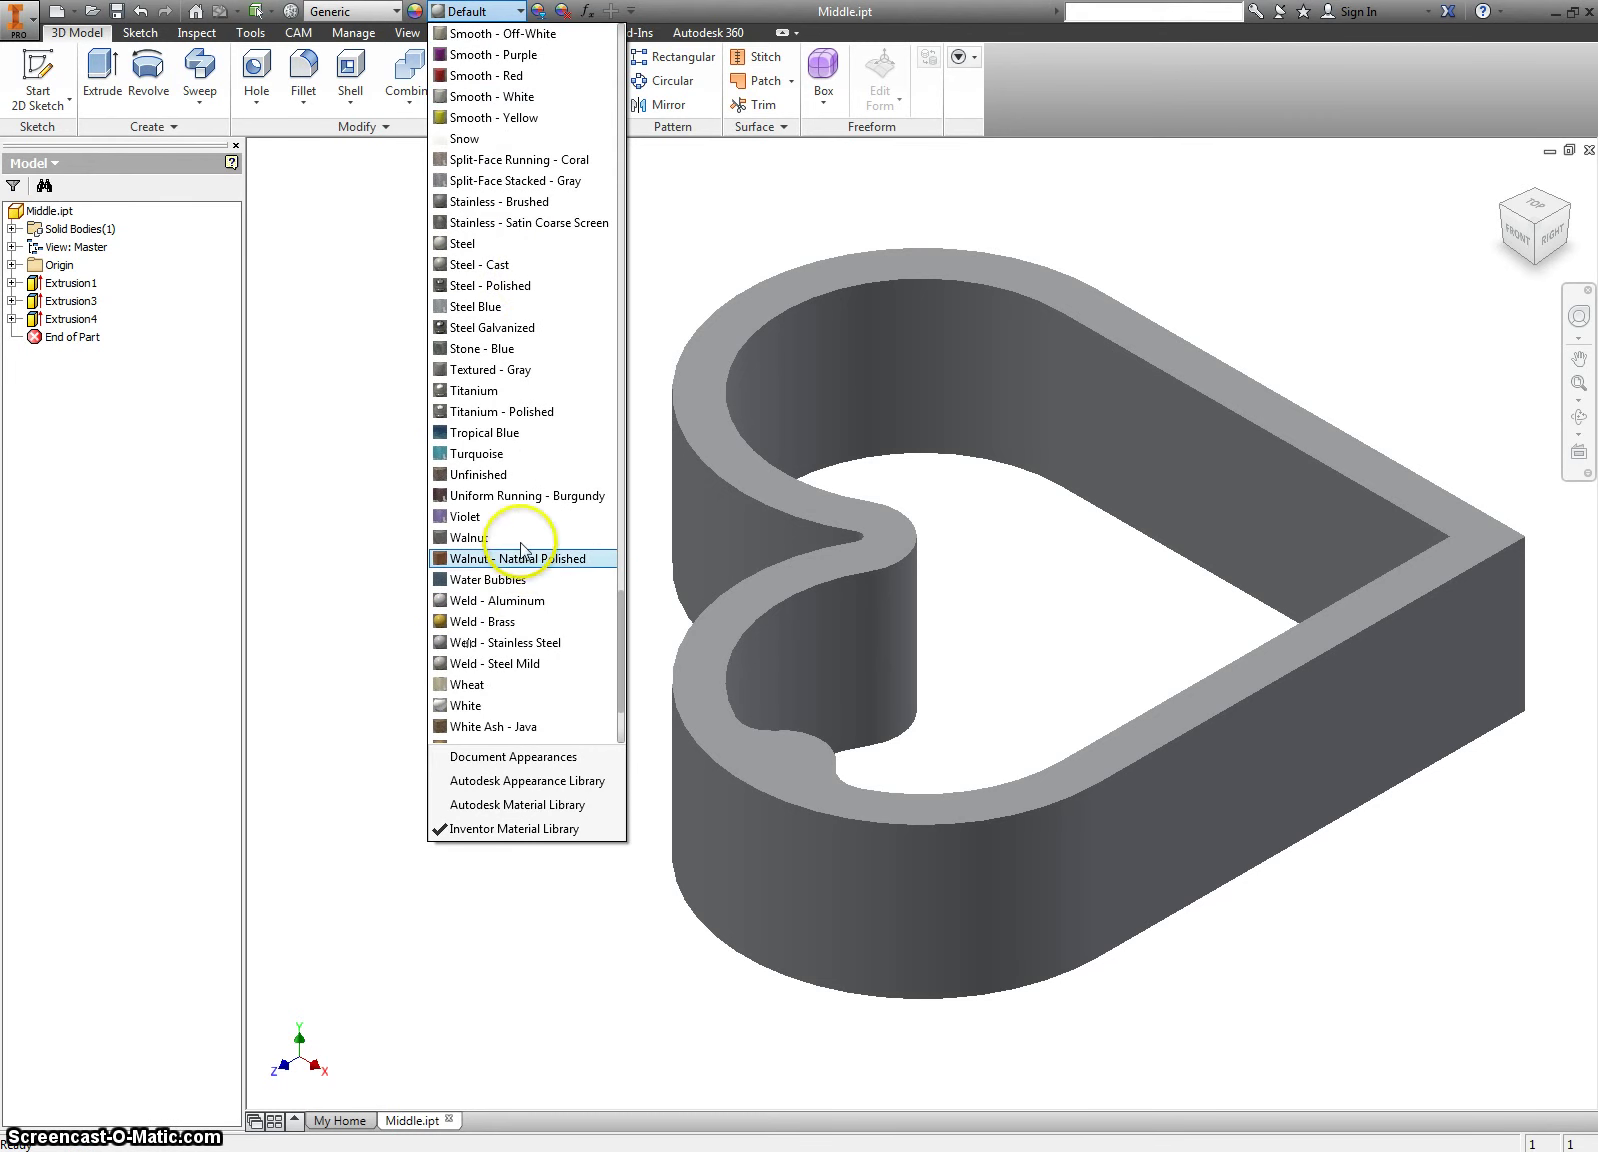
{"action": "scroll", "coordinate": [515, 580], "scroll_direction": "down", "scroll_amount": 2}
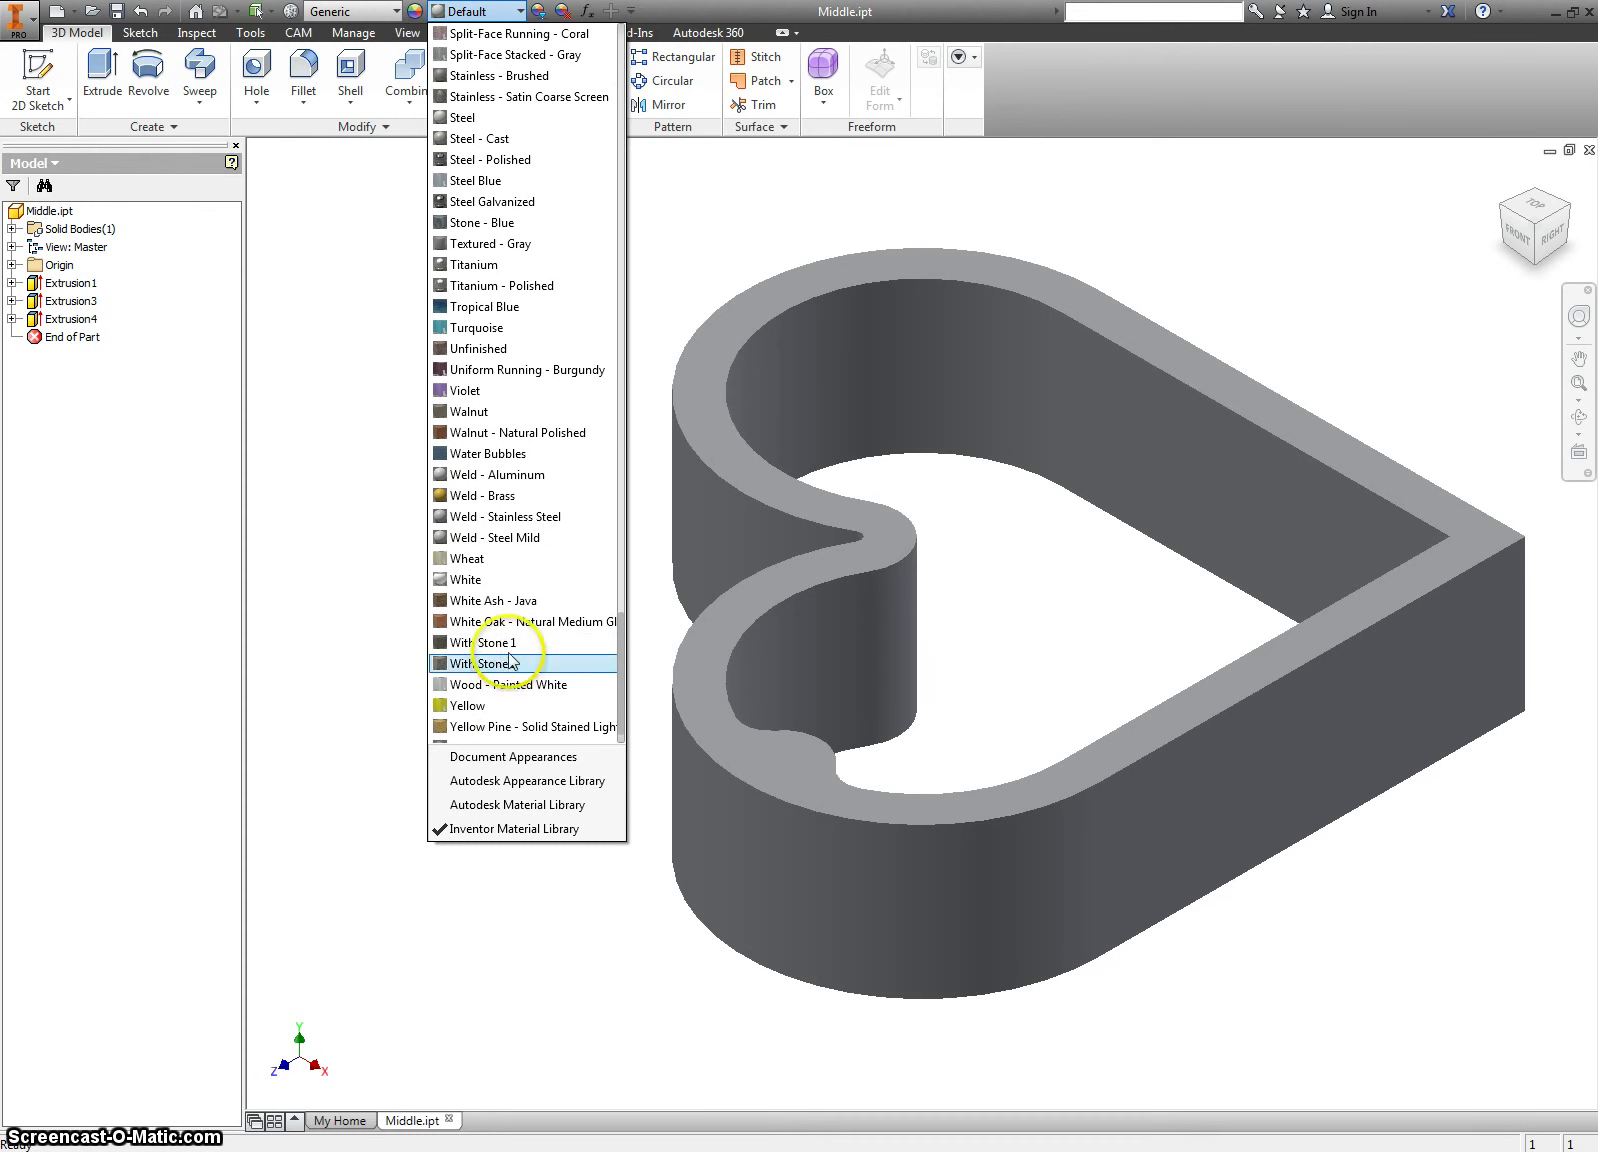
{"action": "scroll", "coordinate": [512, 628], "scroll_direction": "down", "scroll_amount": 1}
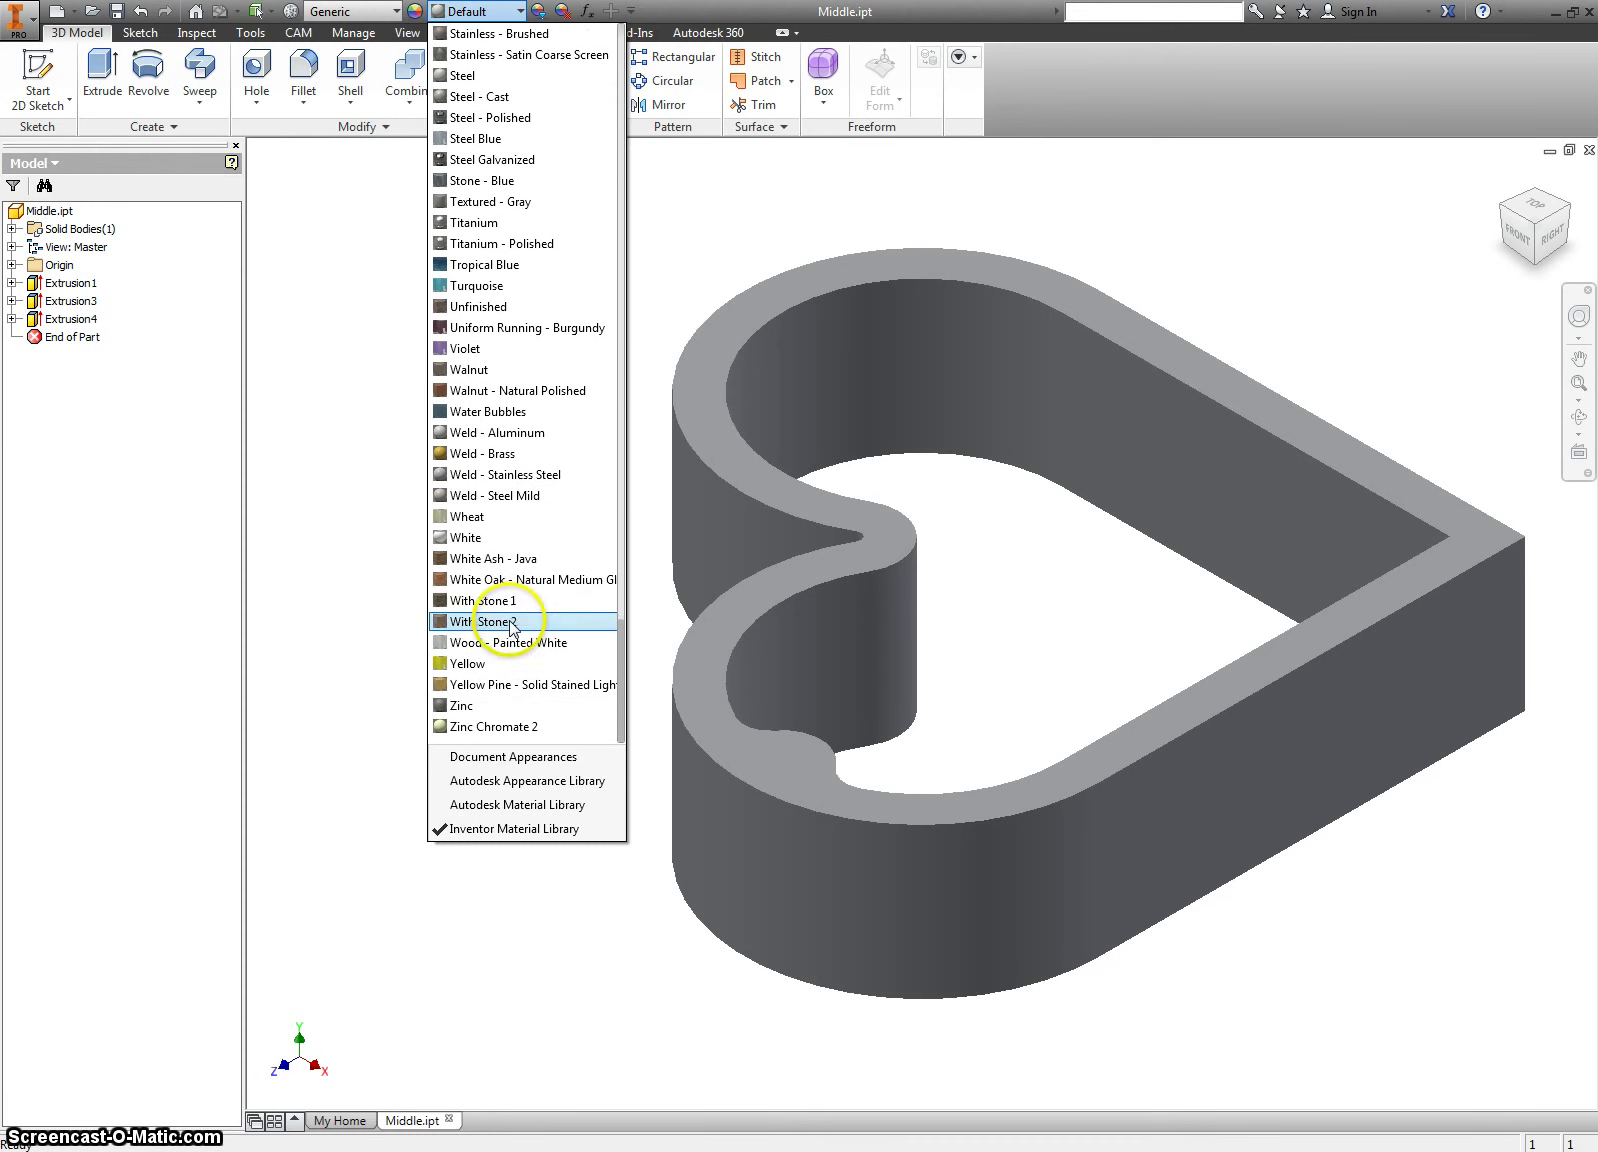
{"action": "left_click", "coordinate": [512, 686]}
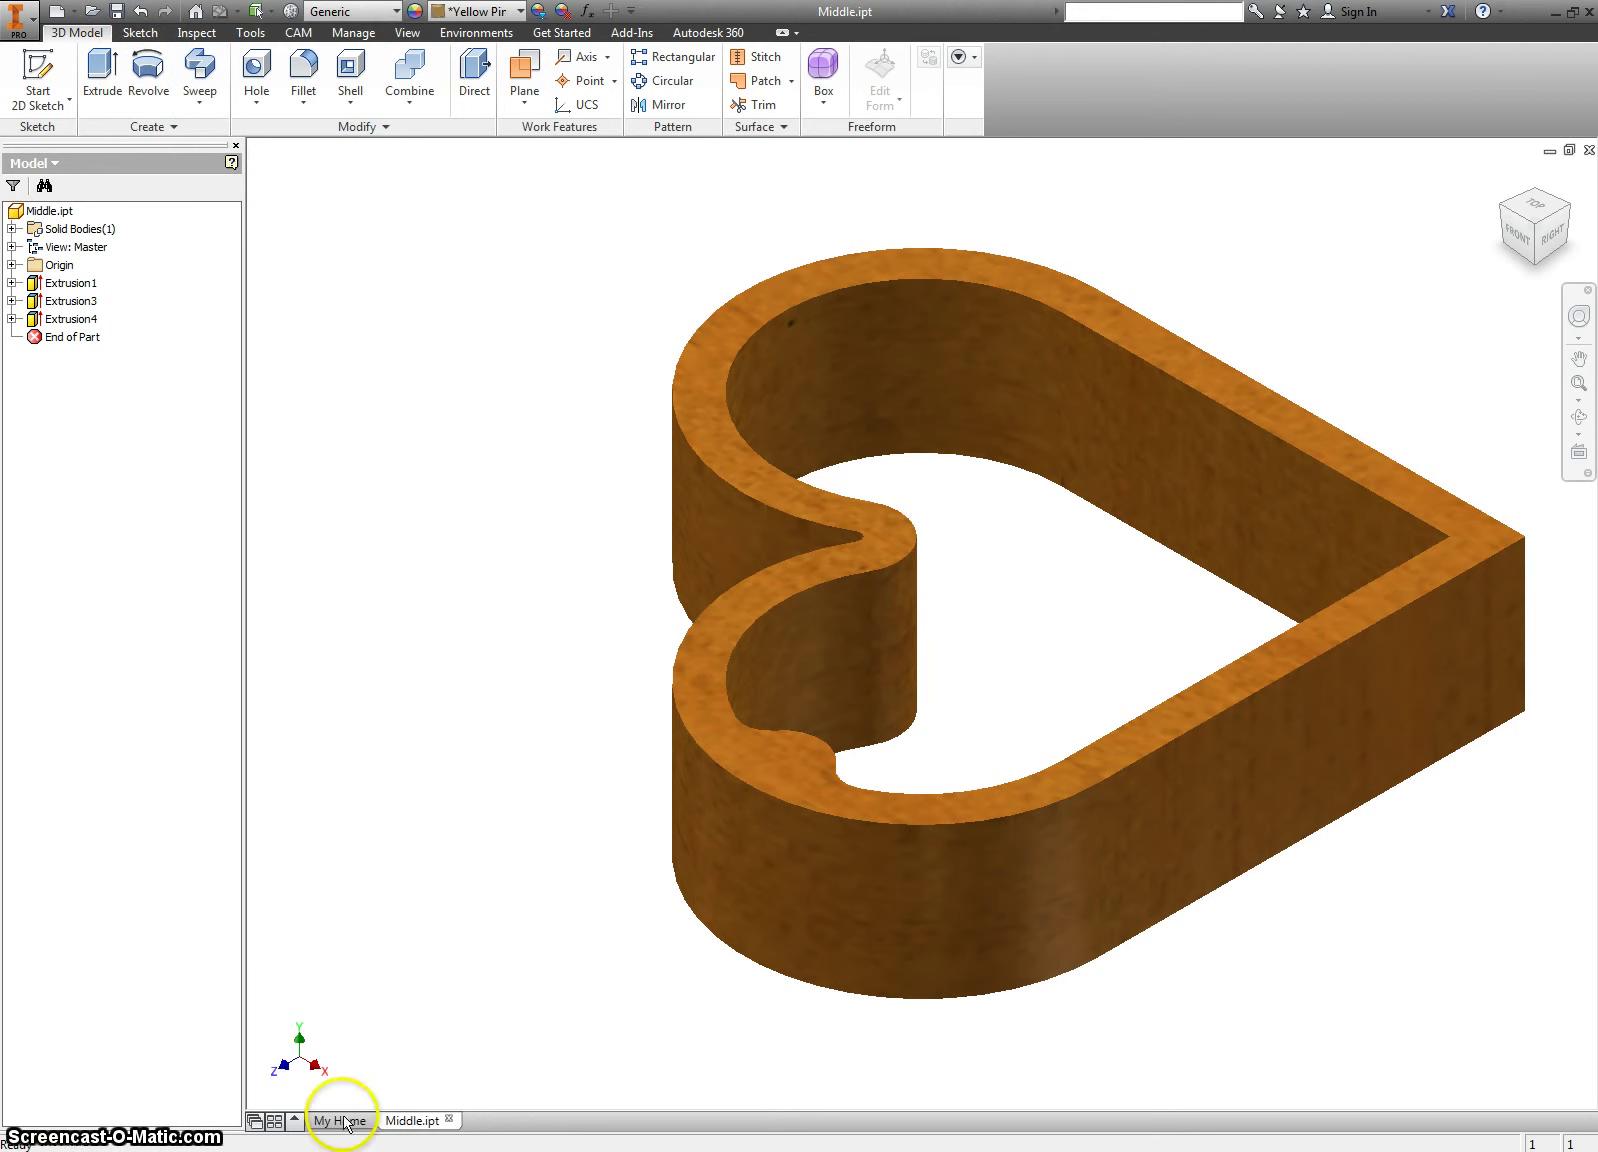
Open Bottom.ipt and give the heart plate the Yellow Pine appearance
{"action": "left_click", "coordinate": [95, 15]}
{"action": "left_click", "coordinate": [733, 511]}
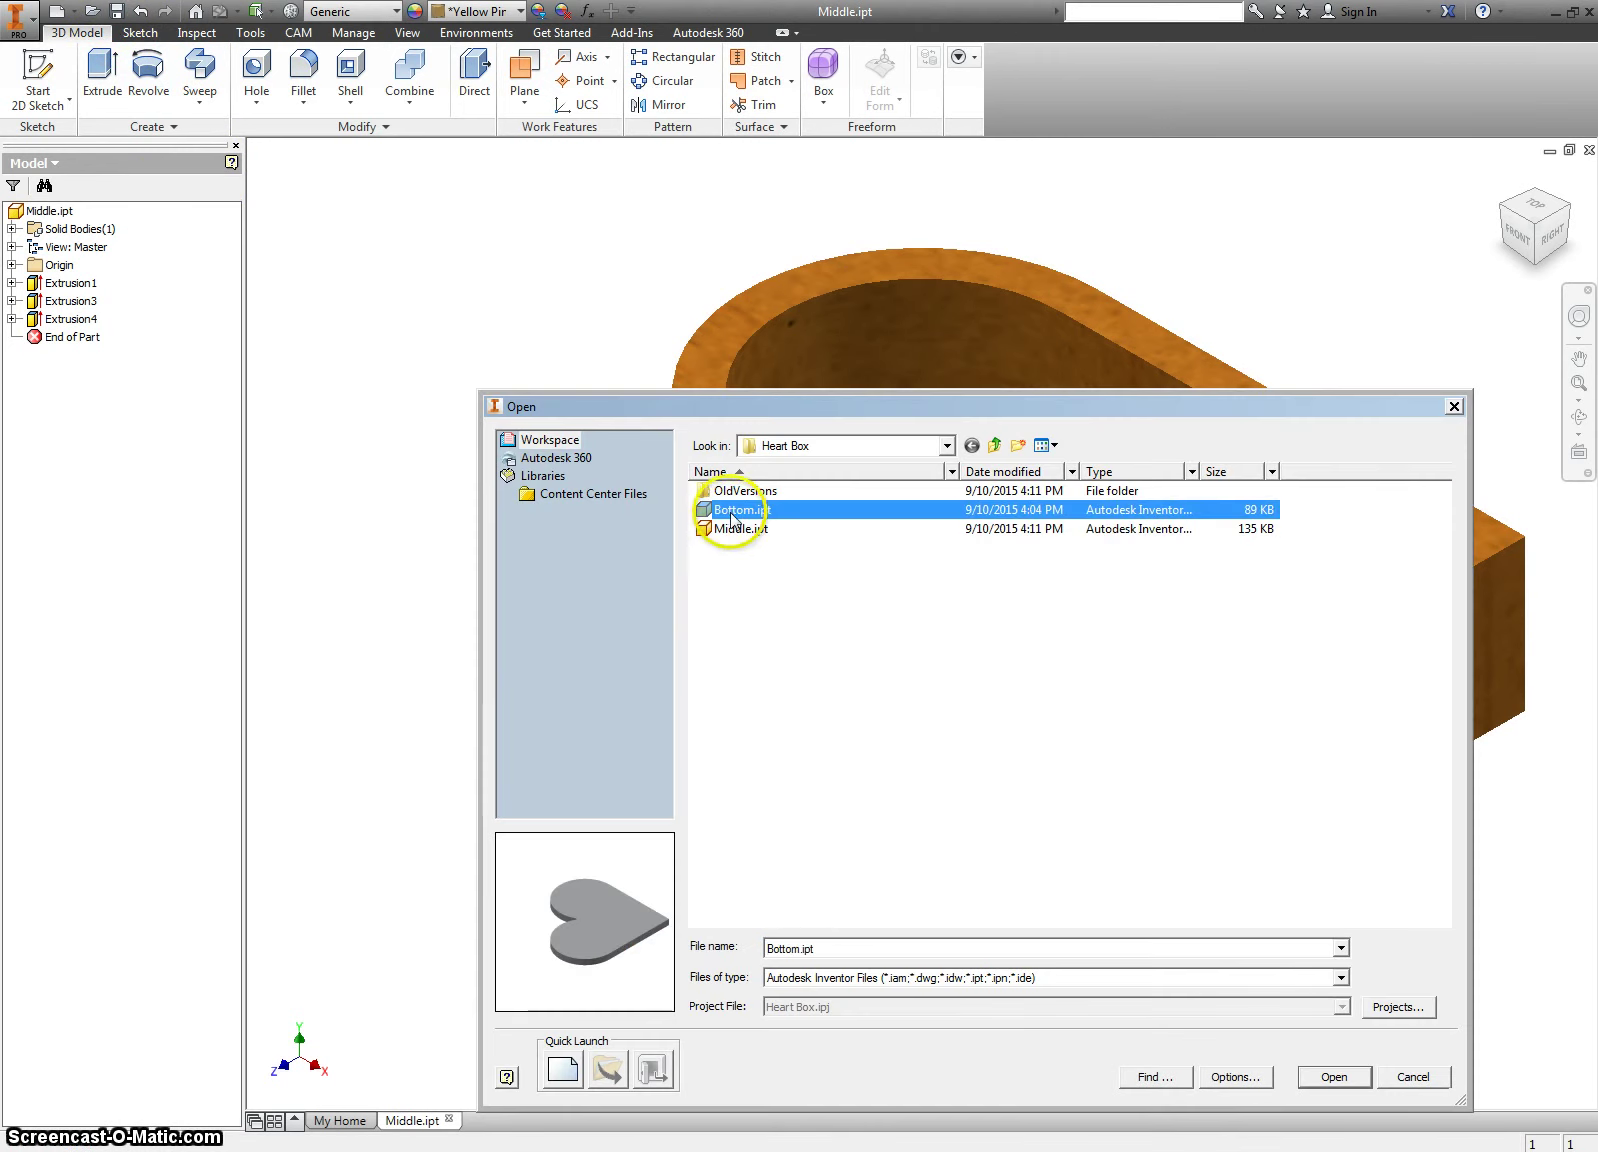
{"action": "left_click", "coordinate": [1343, 1077]}
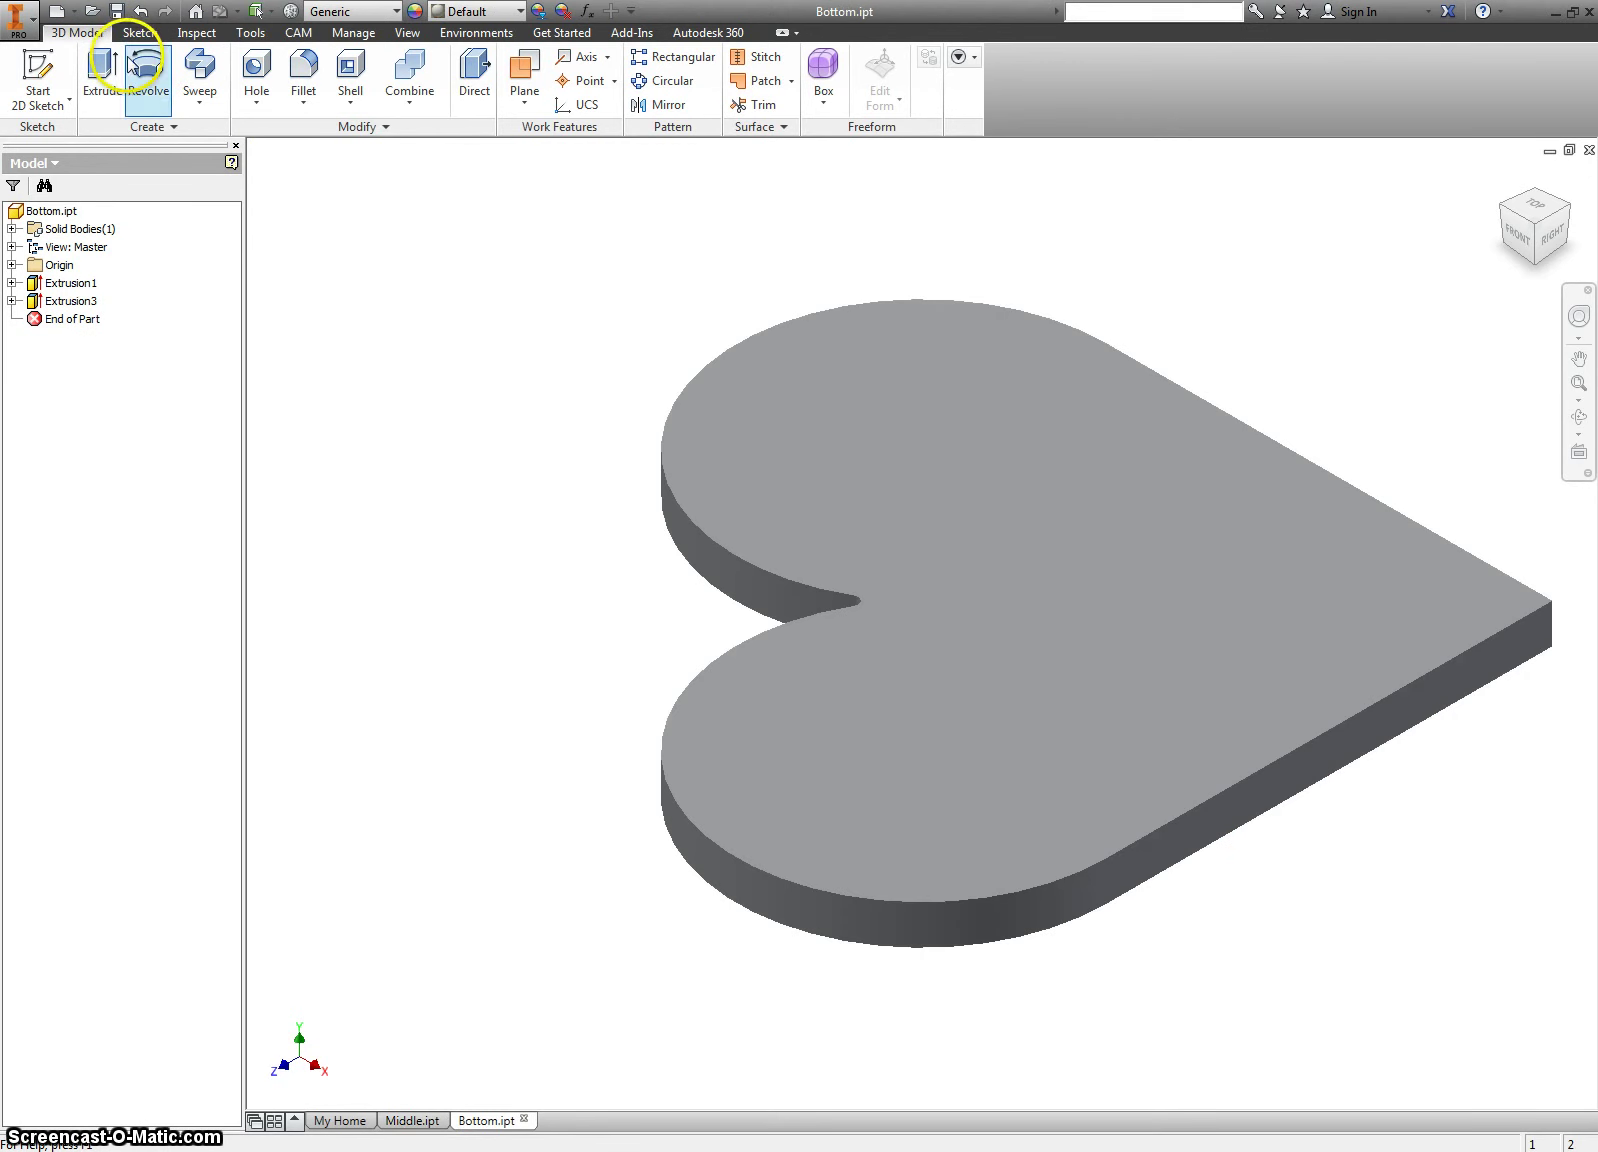
{"action": "left_click", "coordinate": [456, 14]}
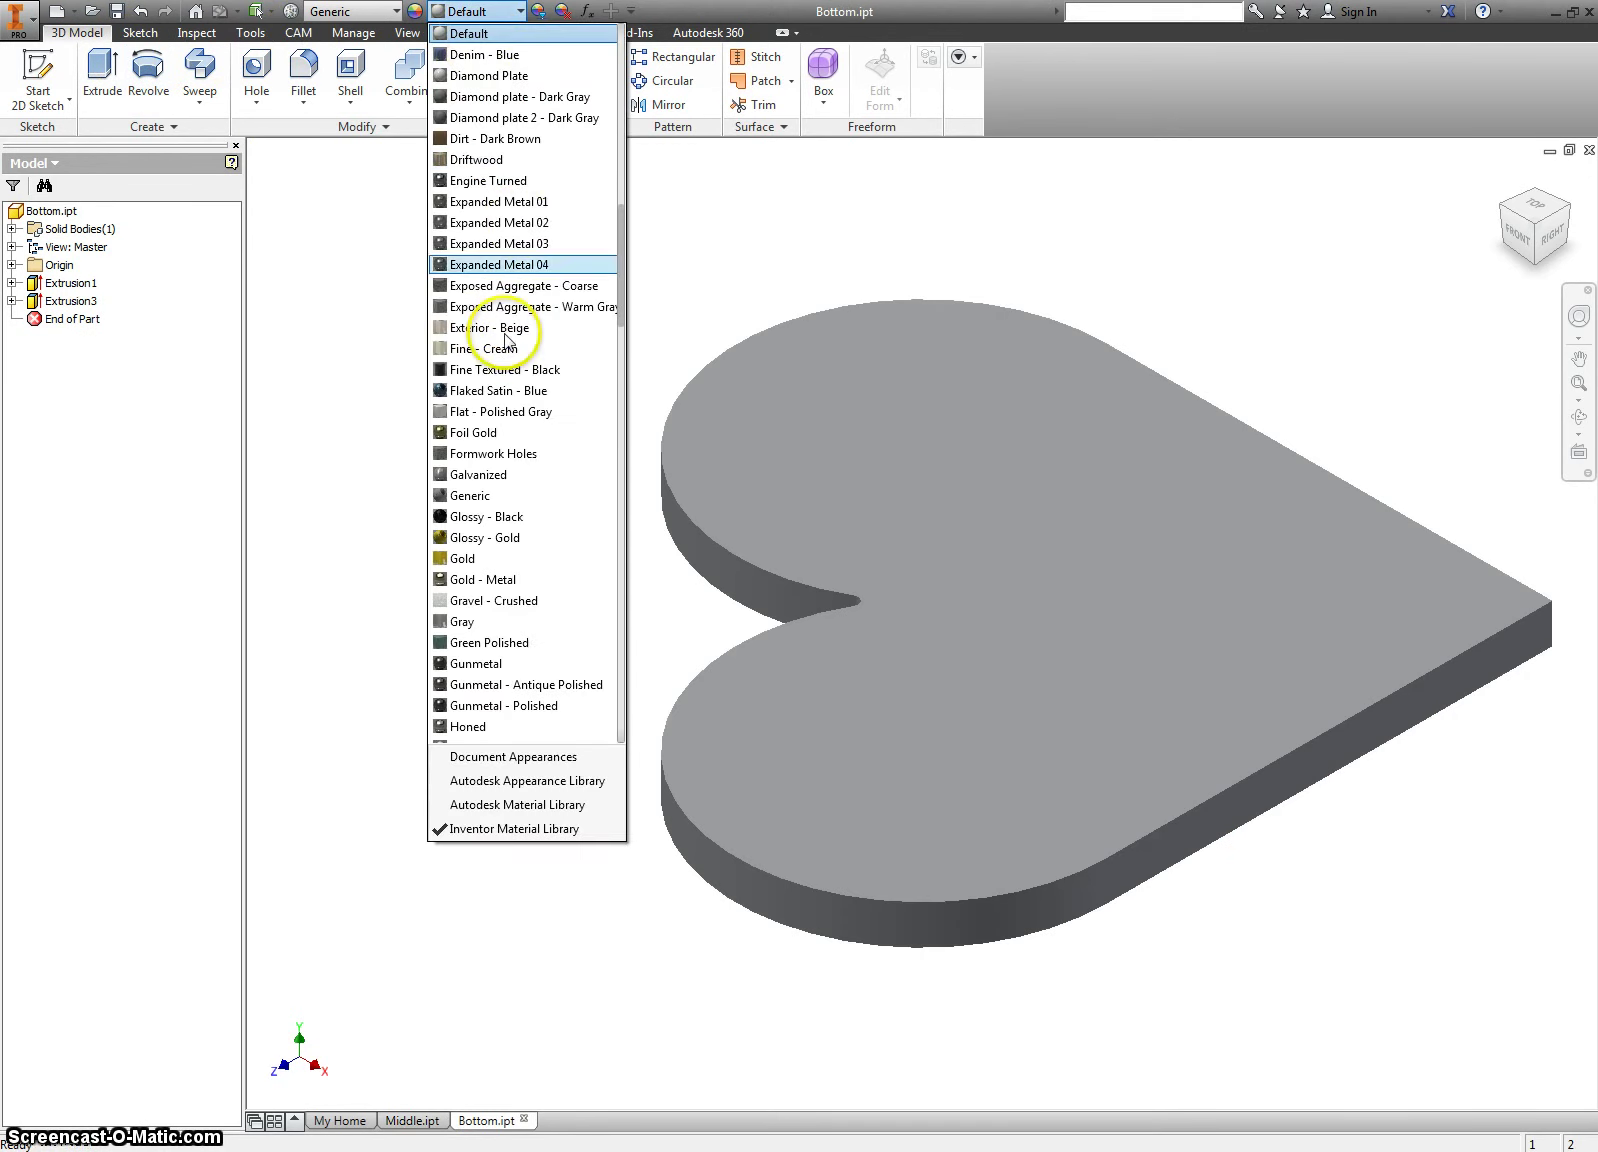
{"action": "scroll", "coordinate": [530, 416], "scroll_direction": "down", "scroll_amount": 20}
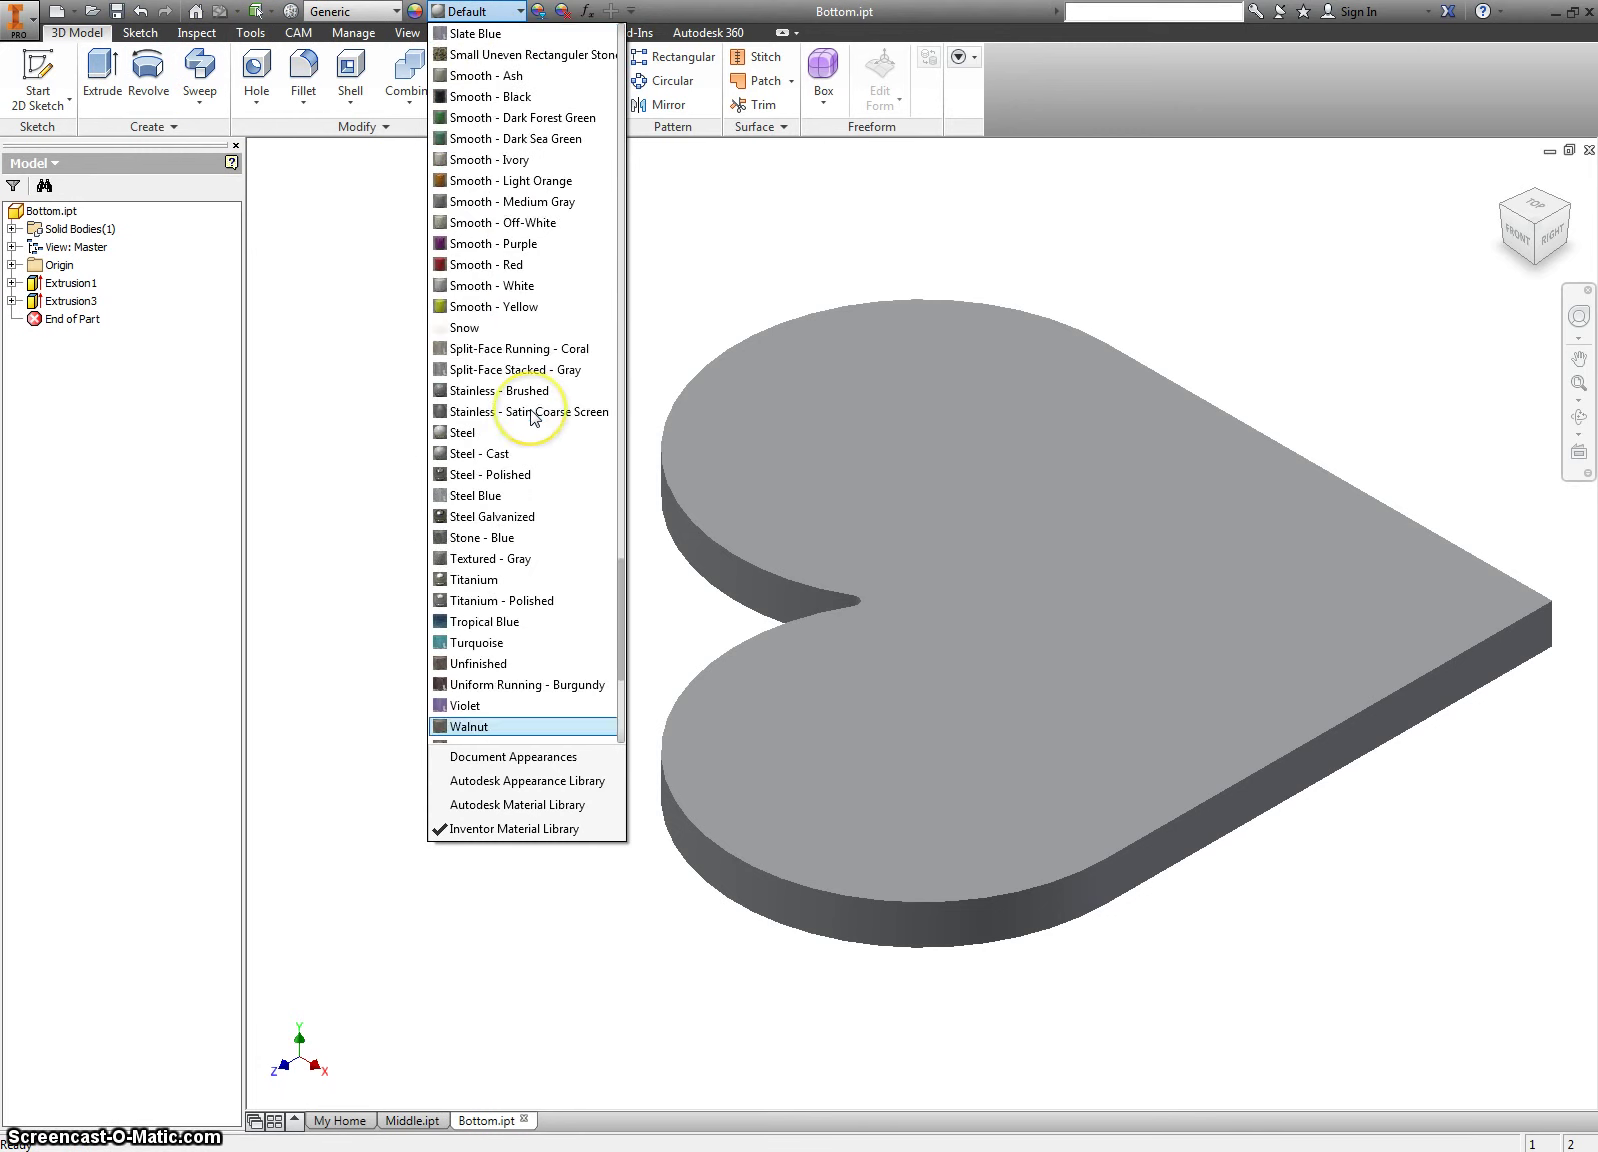
{"action": "left_click", "coordinate": [555, 686]}
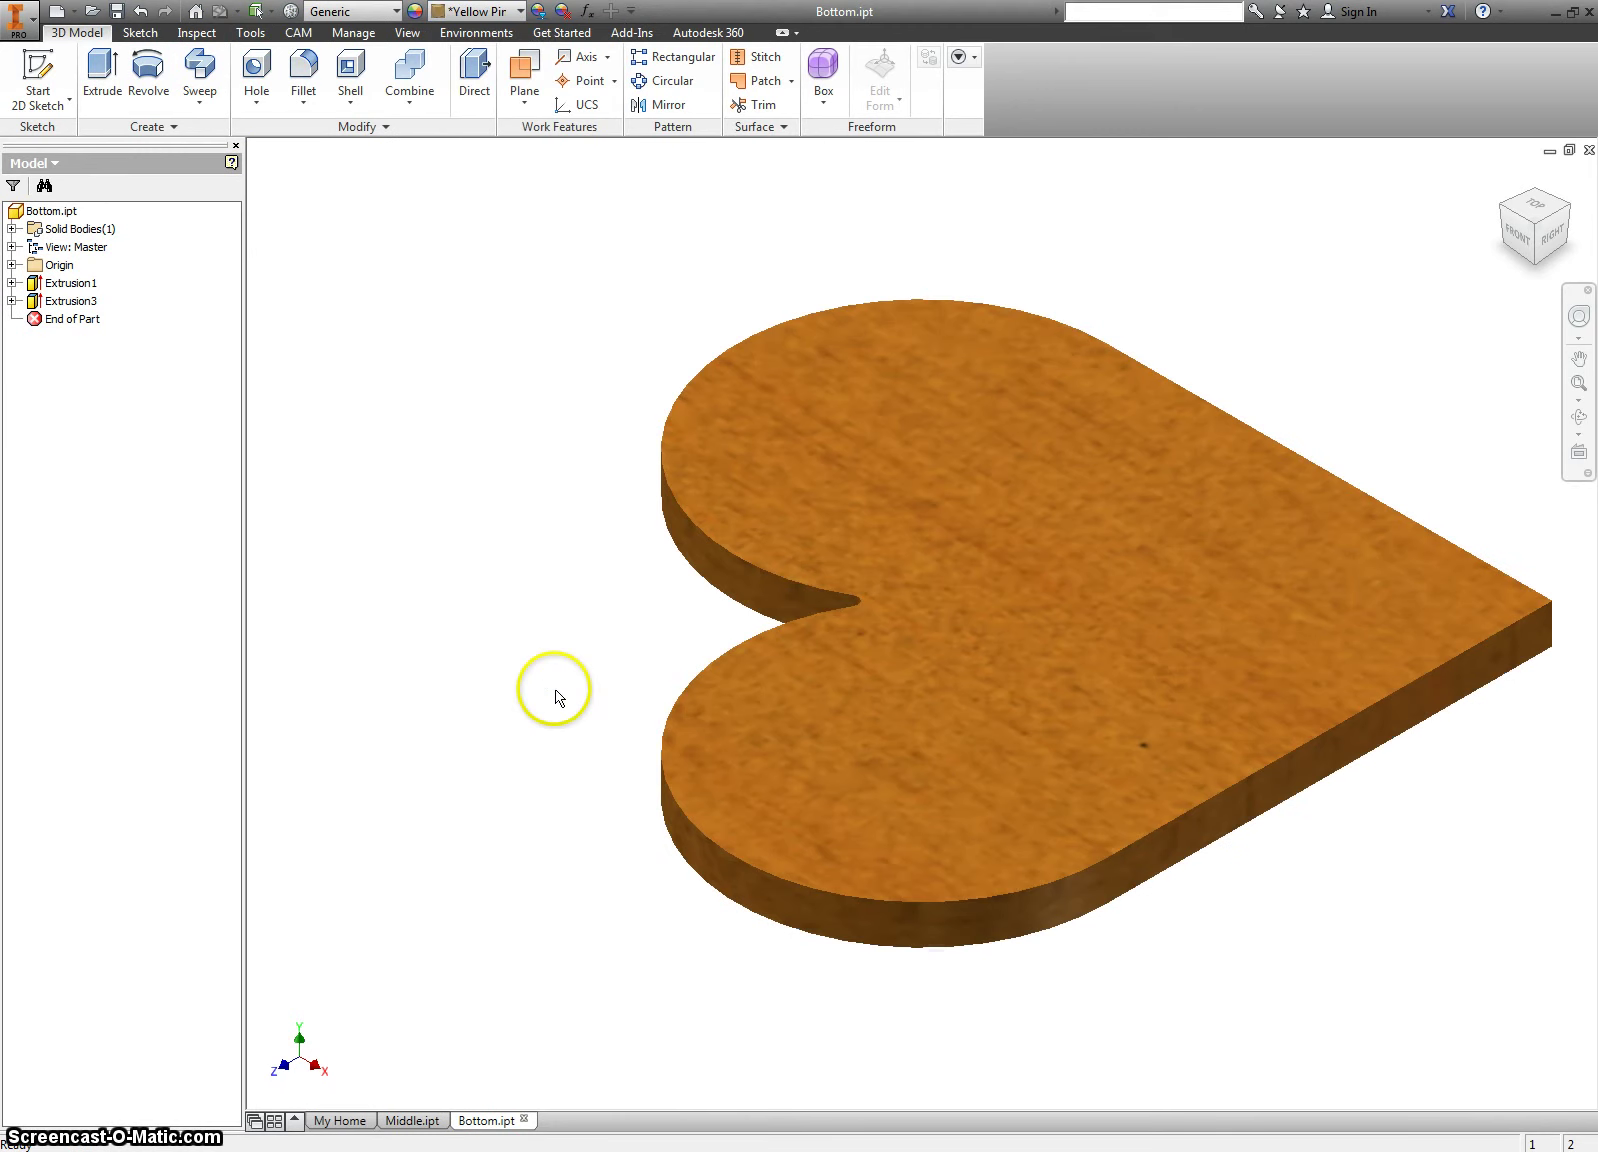
Save Bottom.ipt, then save a copy of it as Top.ipt
{"action": "left_click", "coordinate": [117, 14]}
{"action": "left_click", "coordinate": [18, 18]}
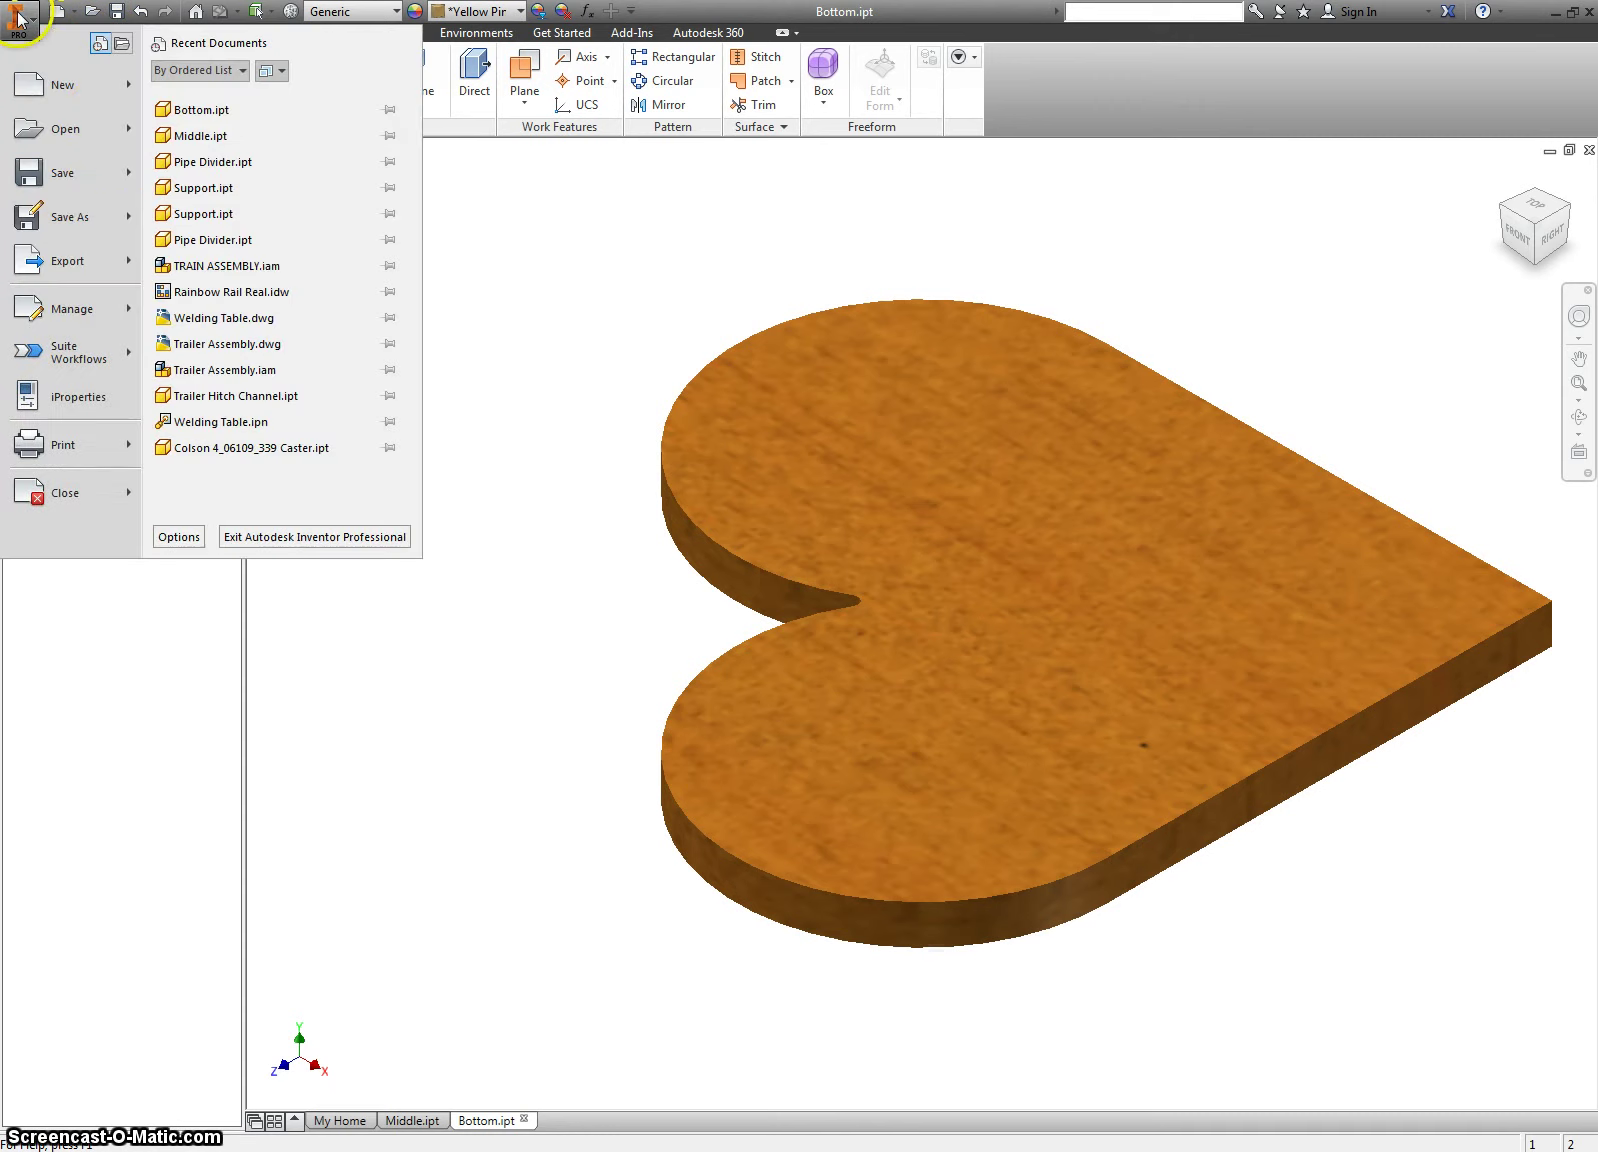
{"action": "left_click", "coordinate": [62, 228]}
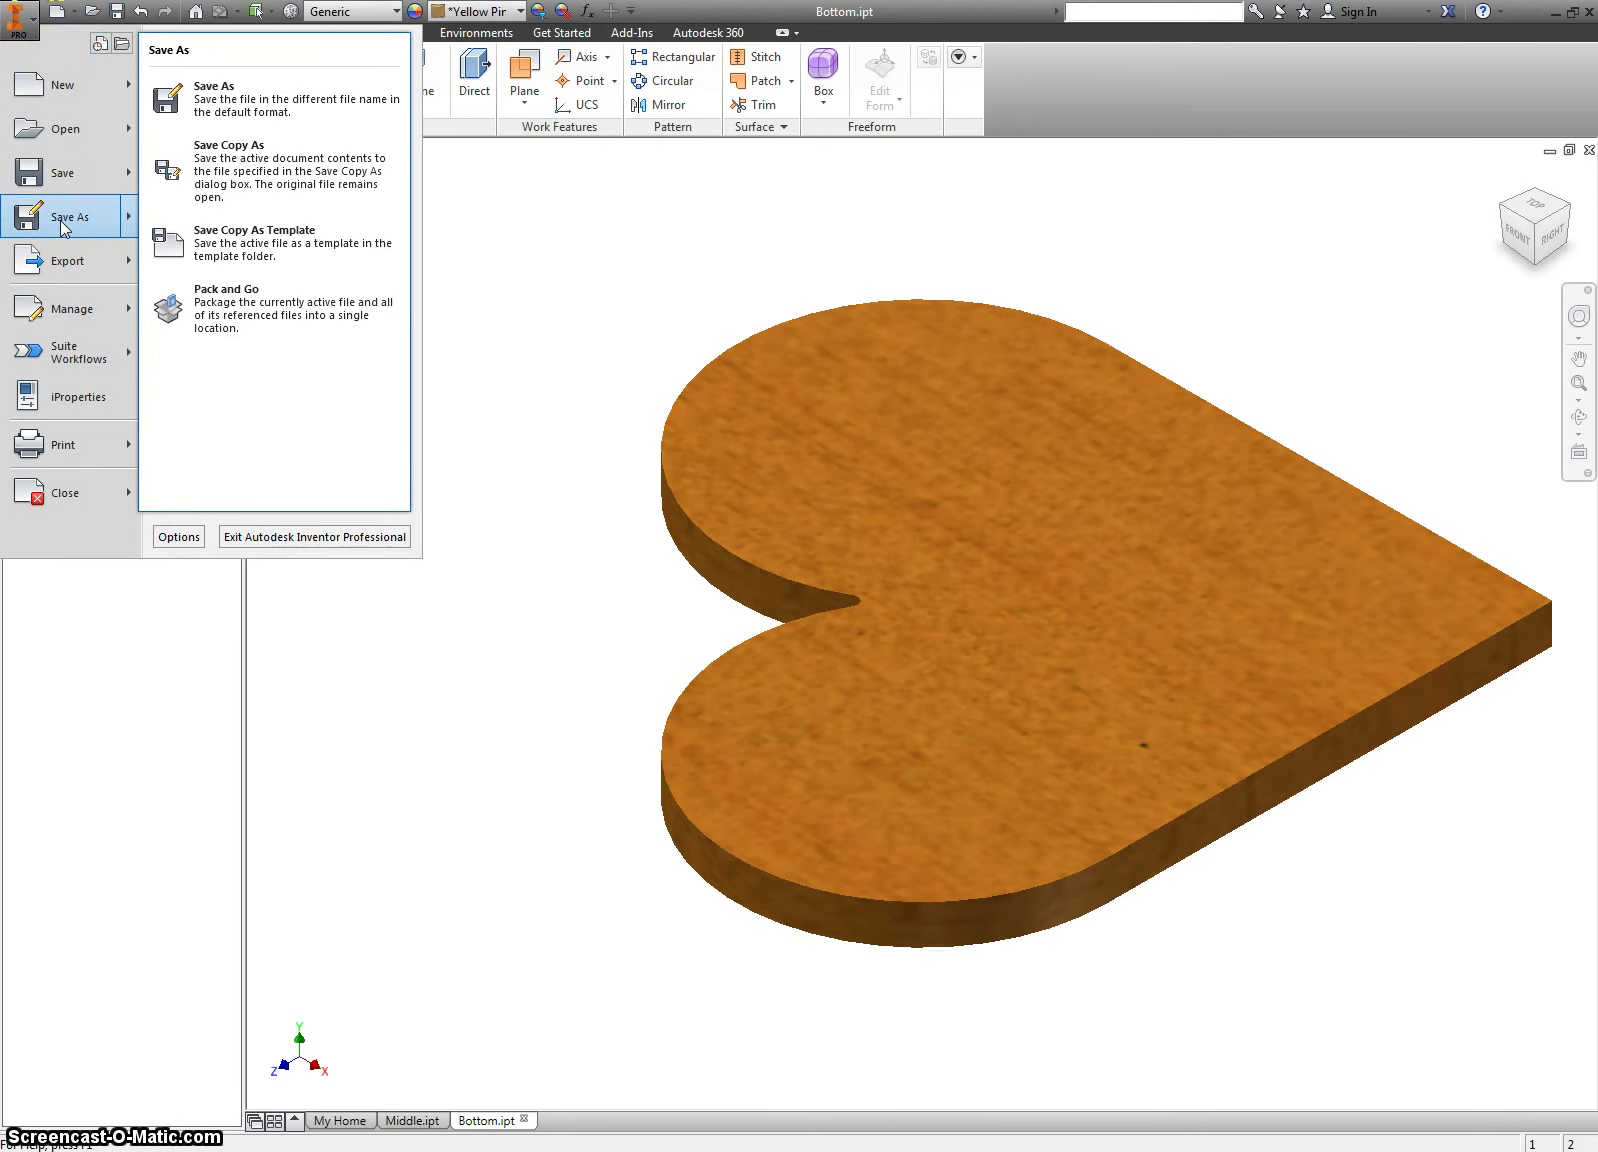
{"action": "left_click", "coordinate": [62, 225]}
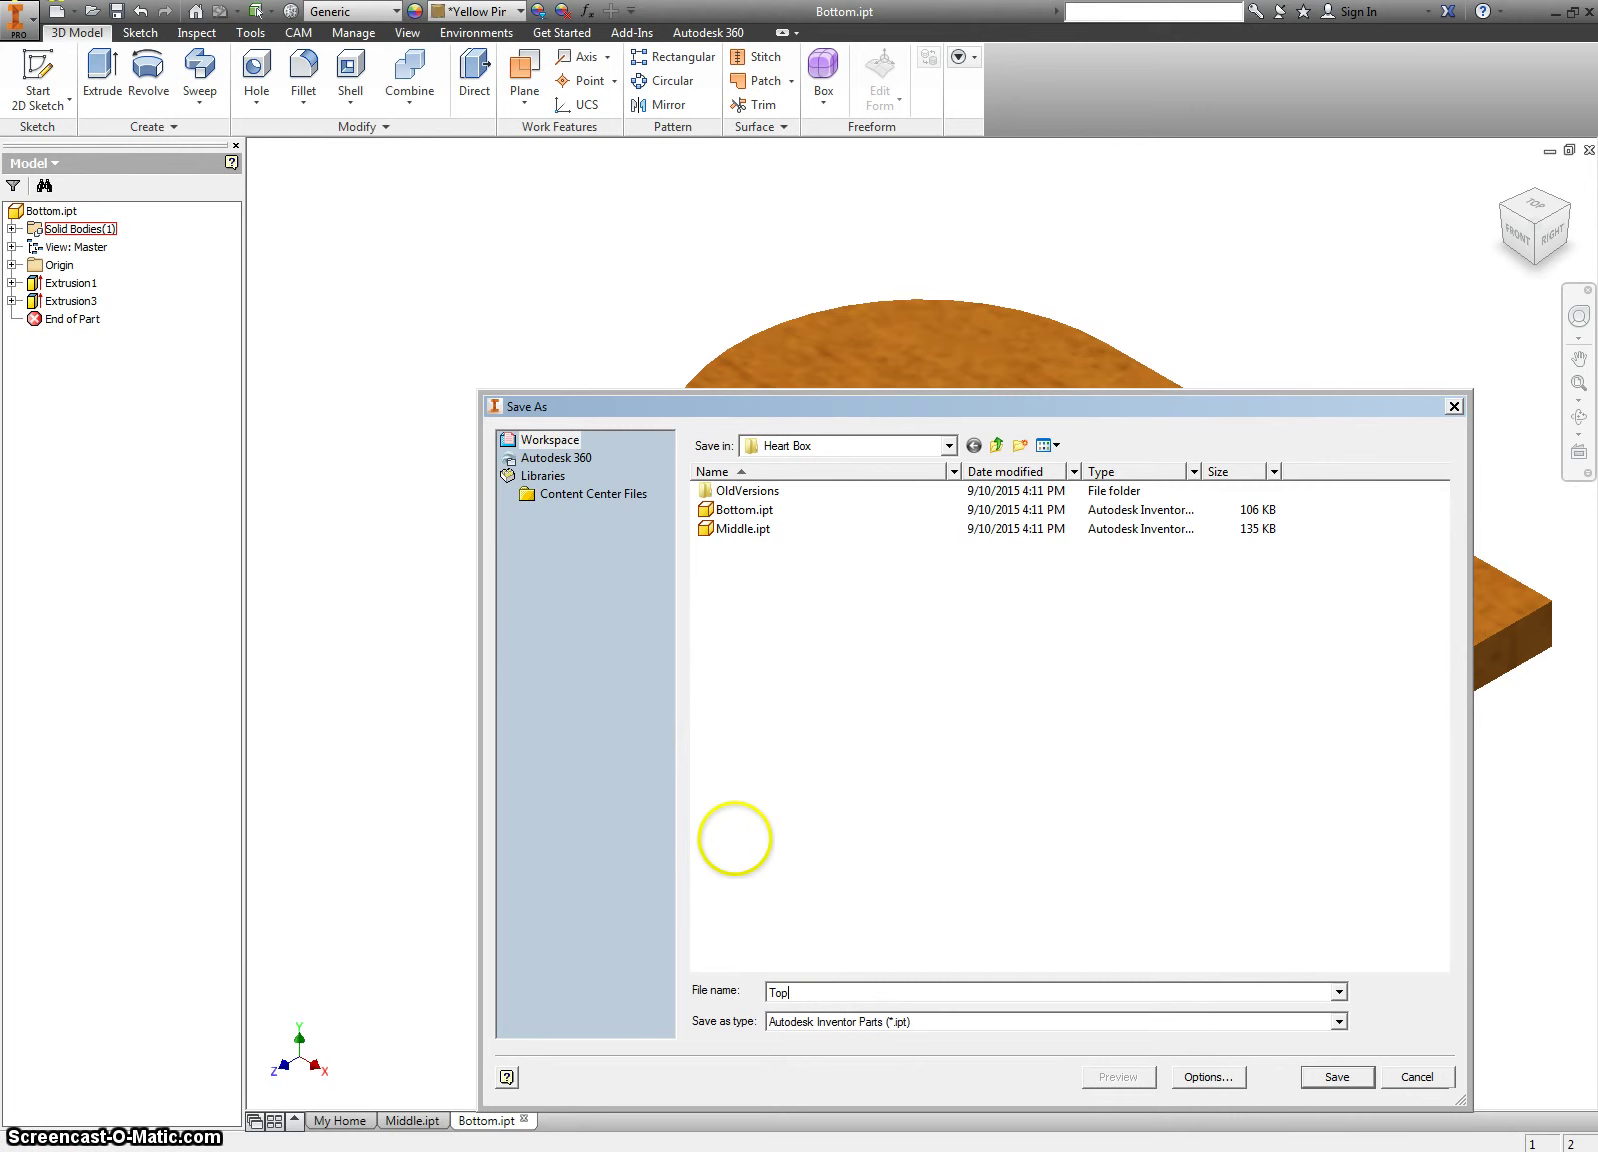
{"action": "left_click", "coordinate": [1330, 1078]}
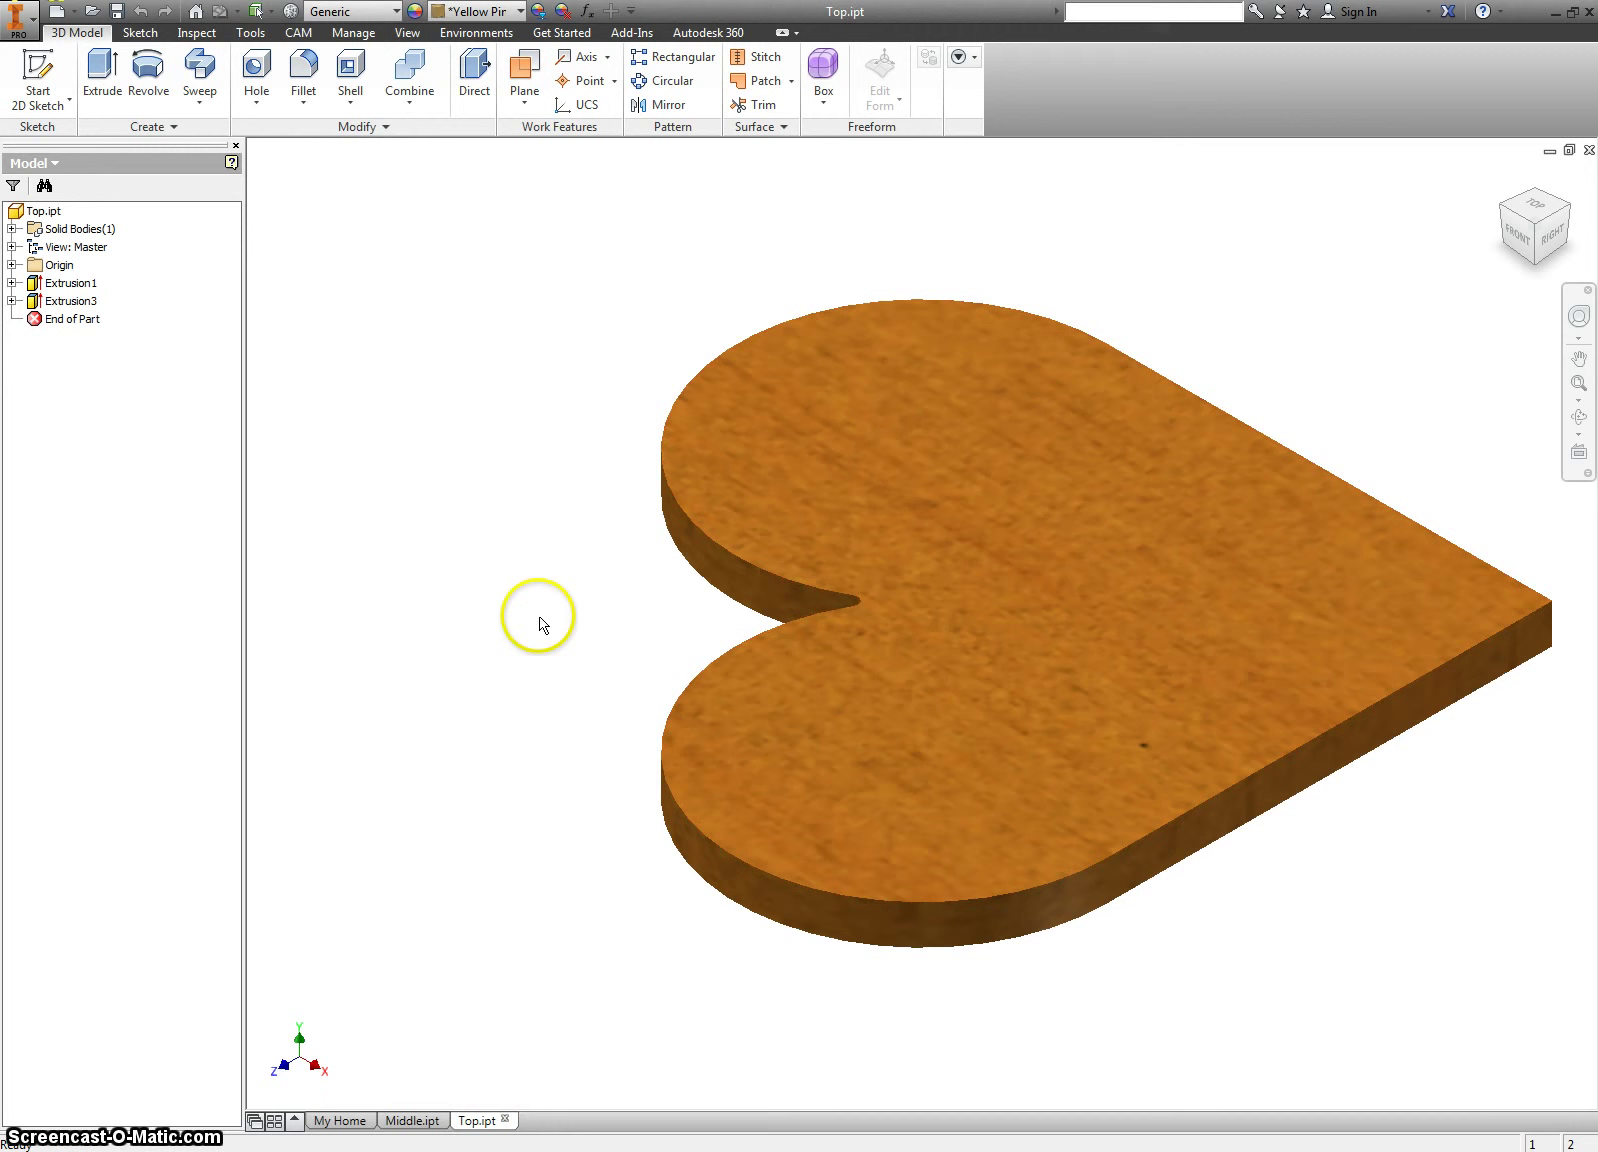
Create a new assembly and choose Bottom, Middle and Top .ipt as components to place
{"action": "left_click", "coordinate": [76, 12]}
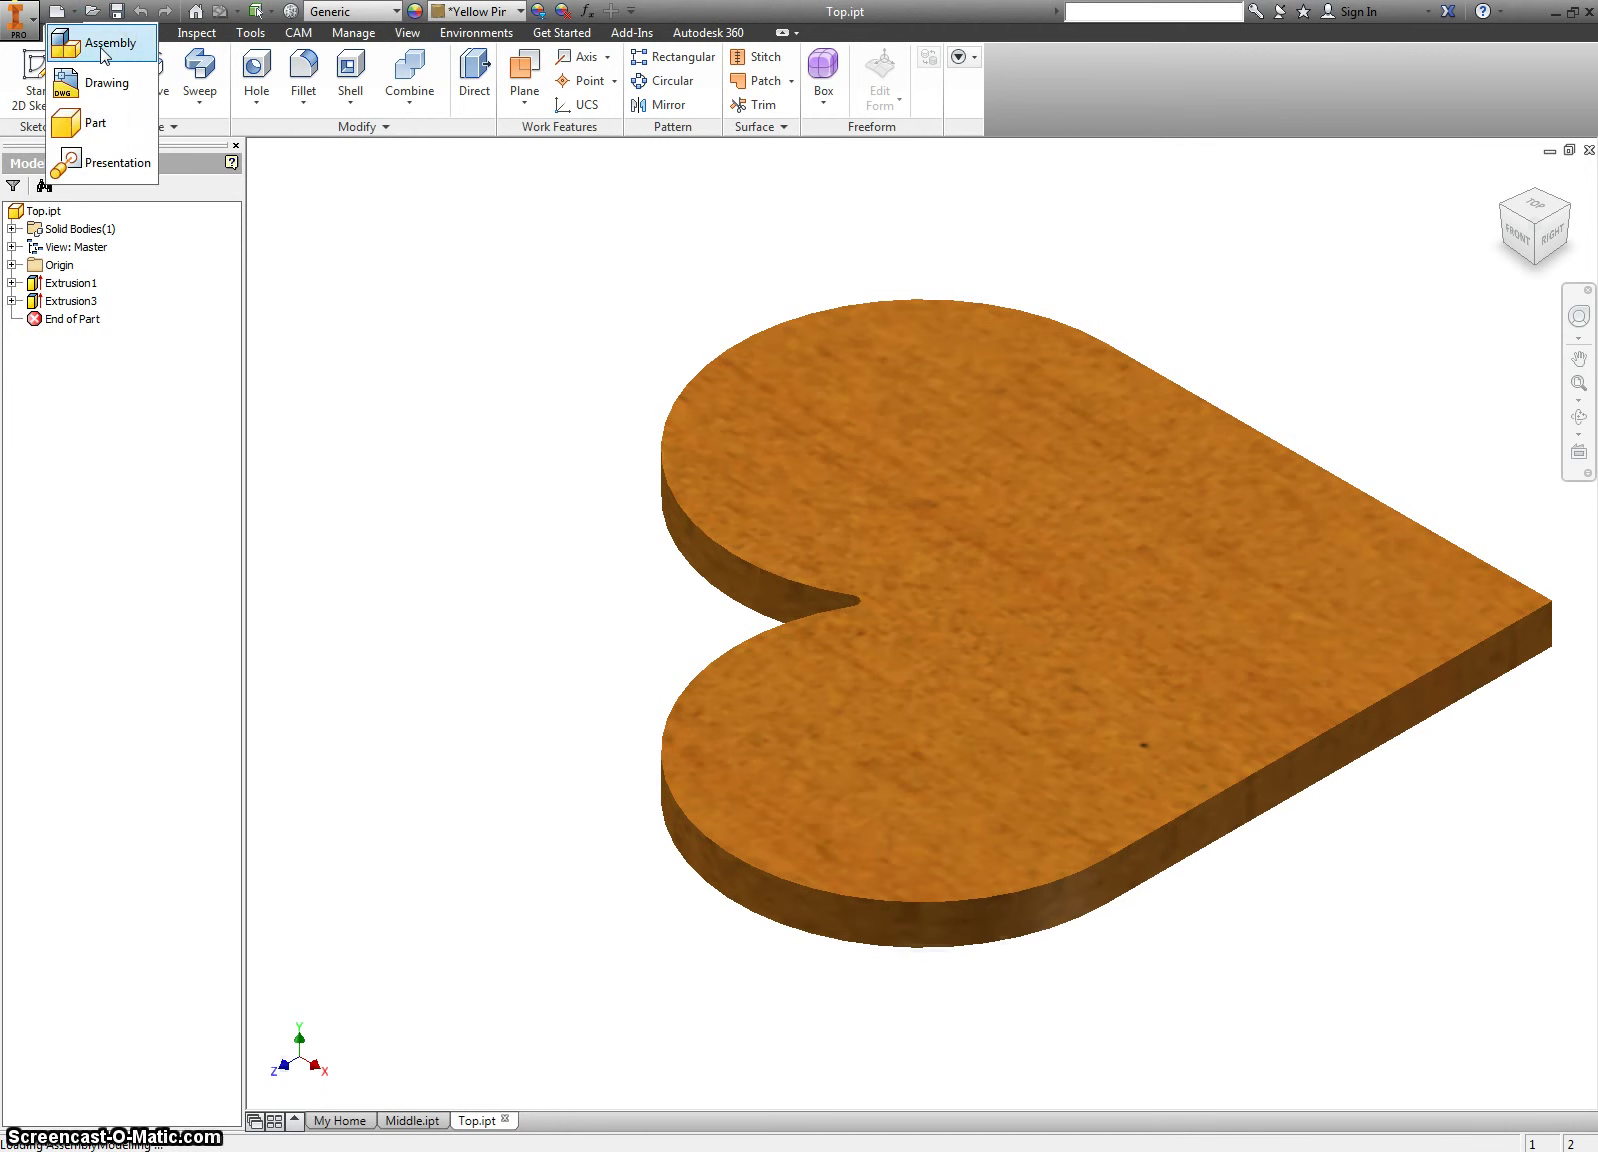
{"action": "left_click", "coordinate": [483, 433]}
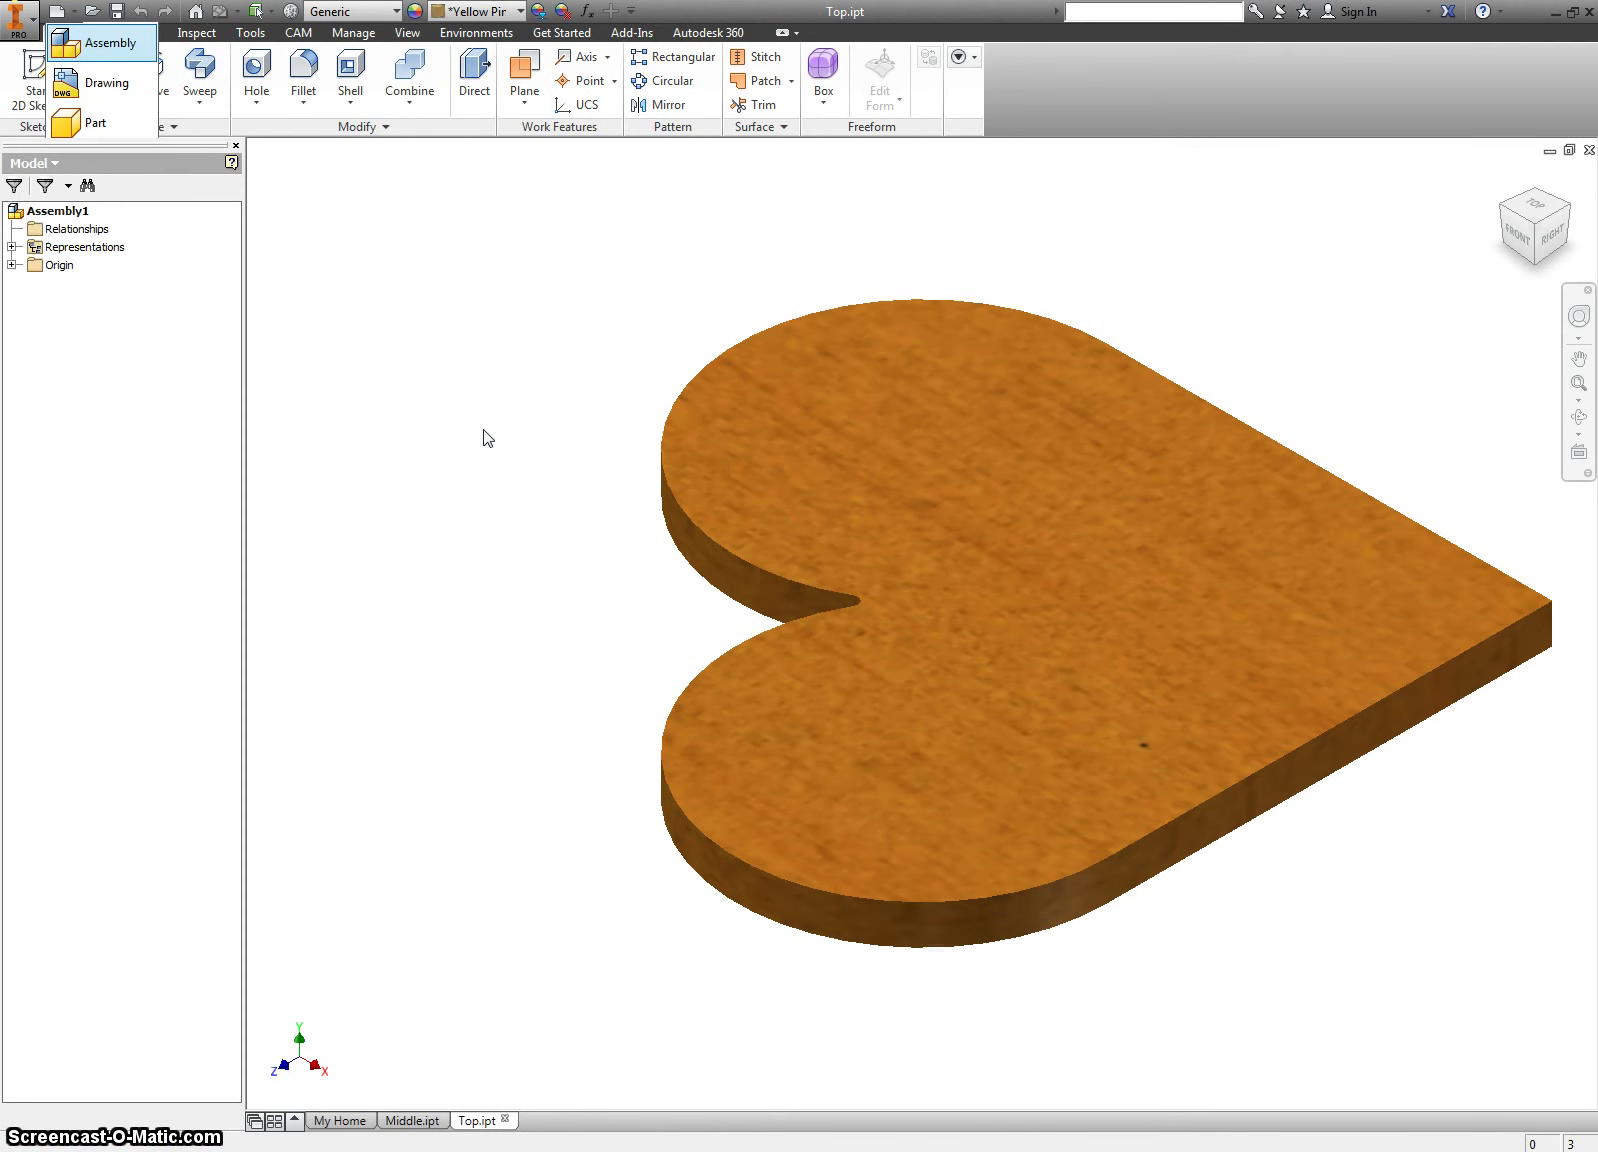
{"action": "left_click", "coordinate": [493, 428]}
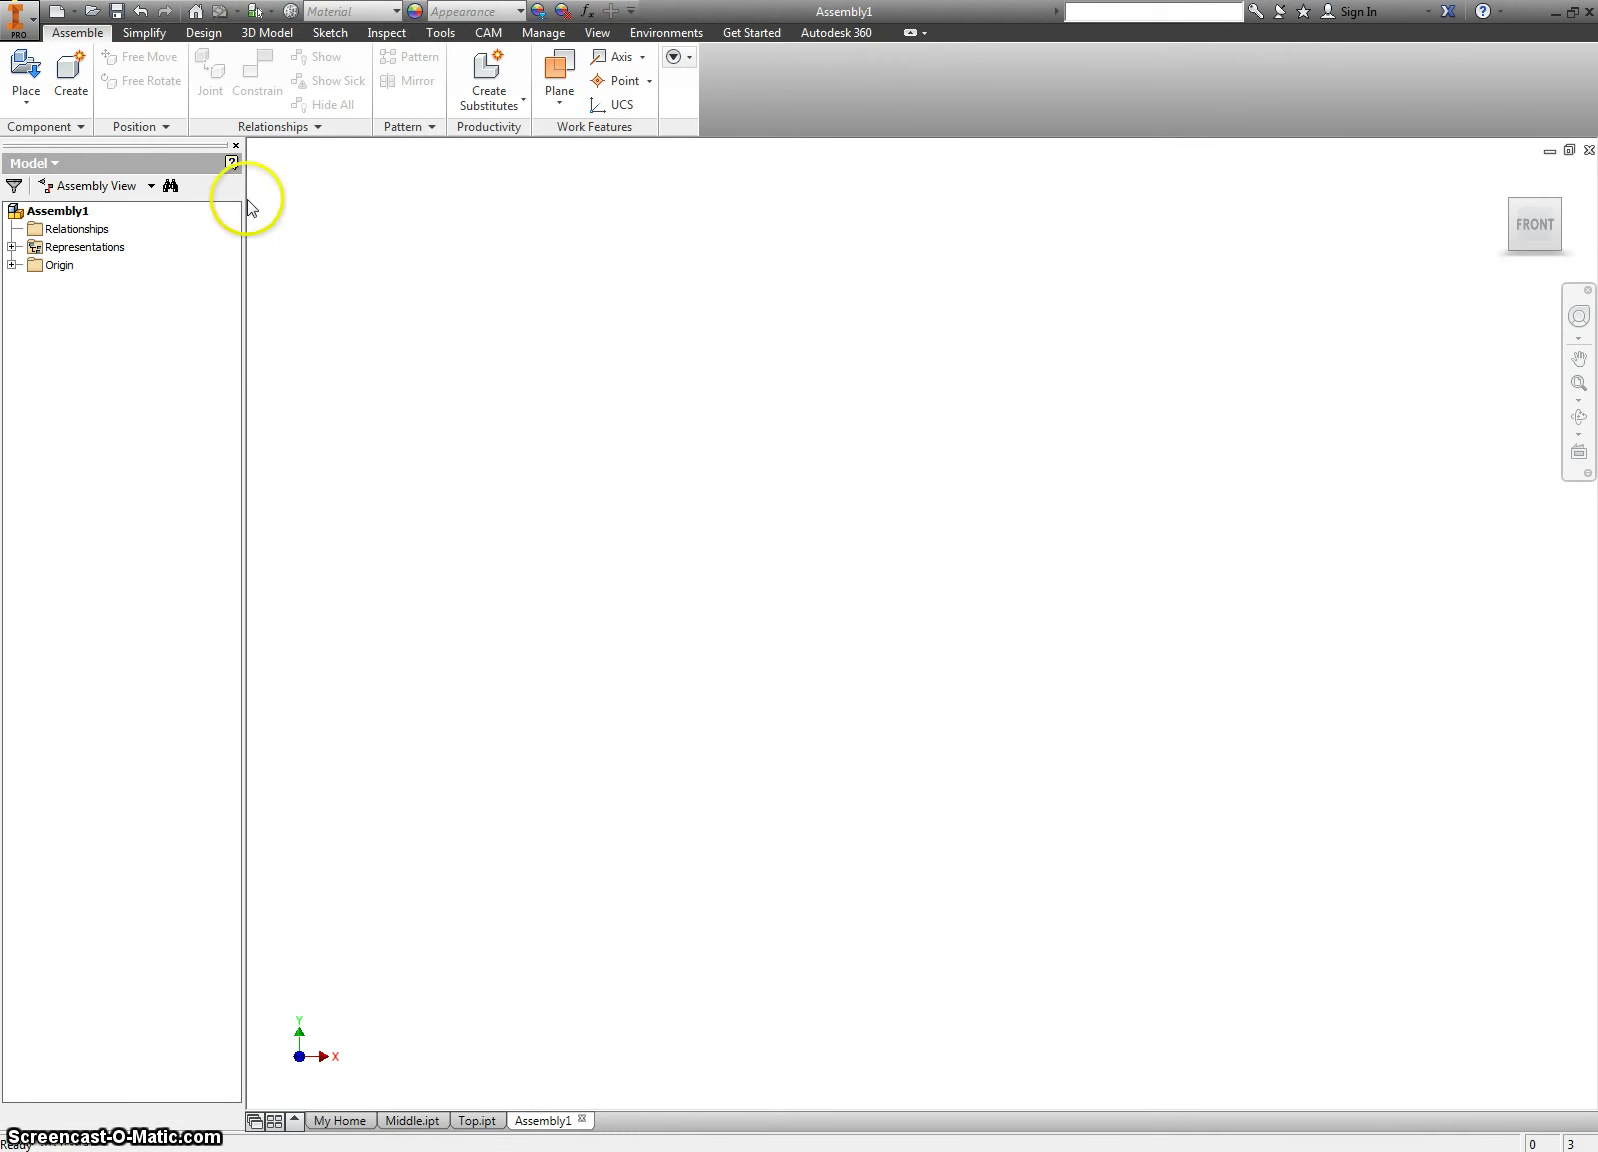
{"action": "left_click", "coordinate": [28, 66]}
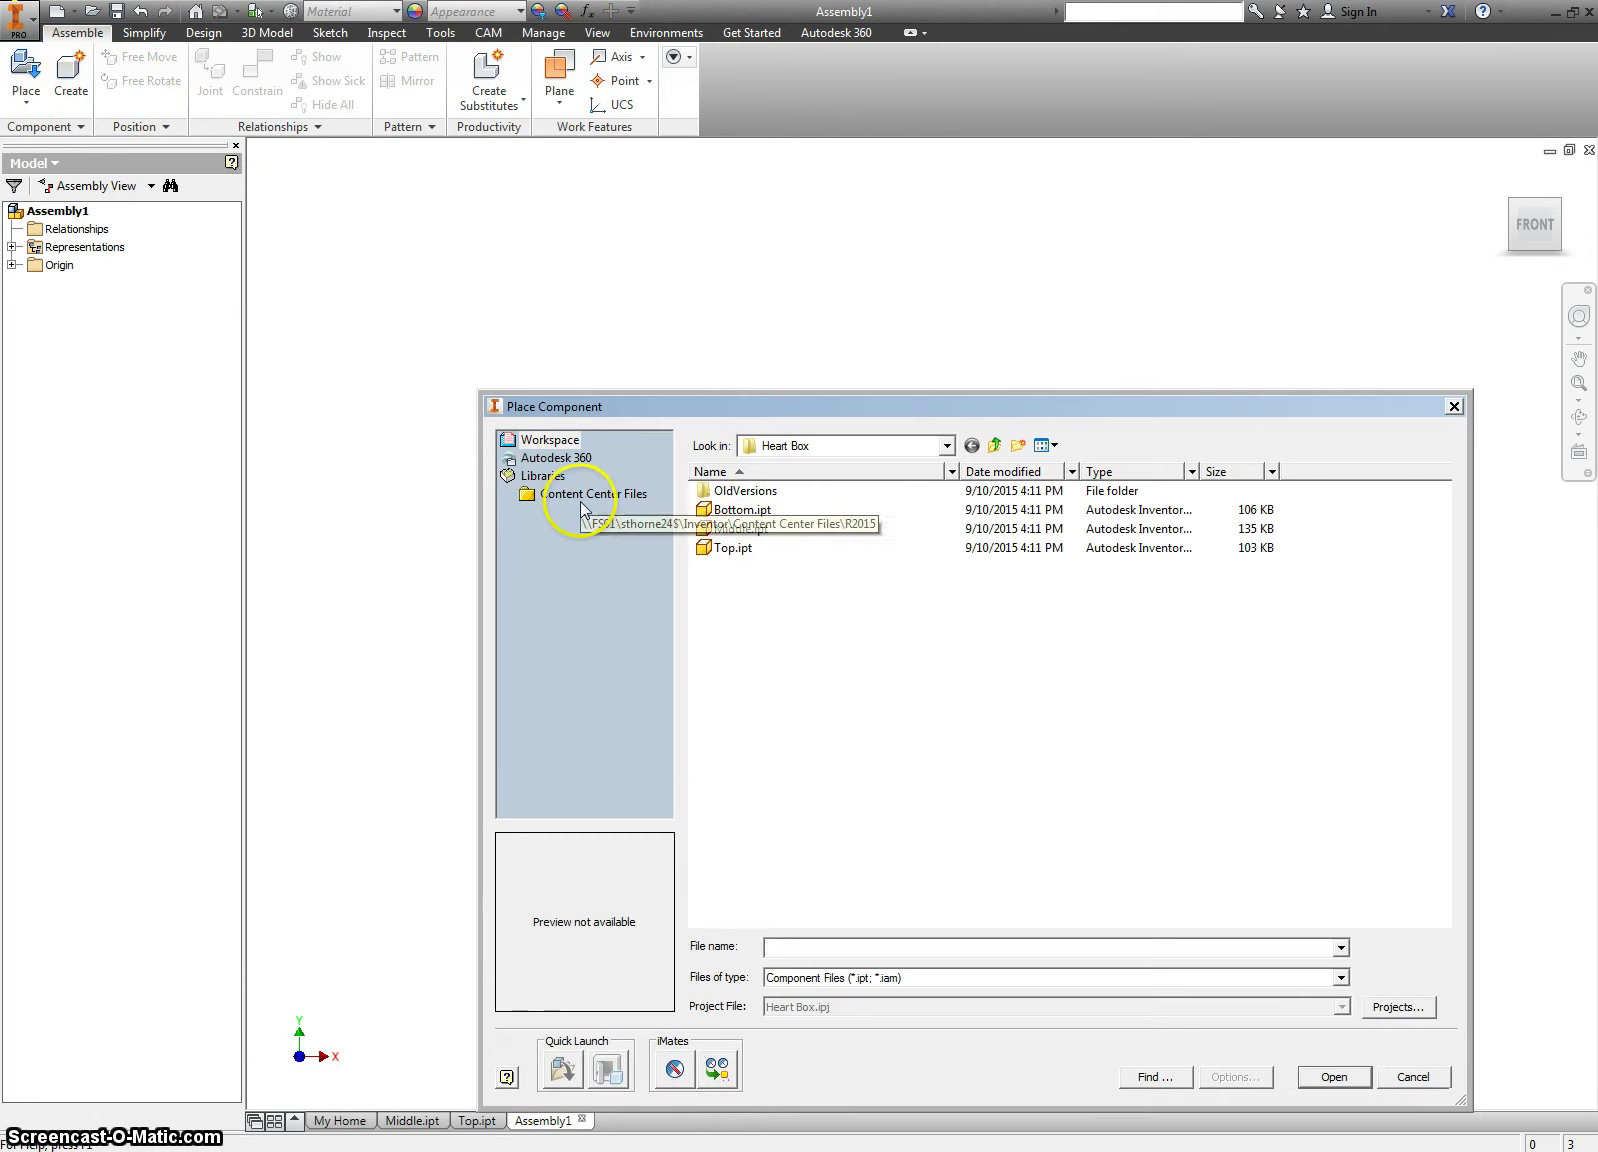
{"action": "left_click", "coordinate": [740, 512]}
{"action": "left_click", "coordinate": [742, 530], "text": "ctrl"}
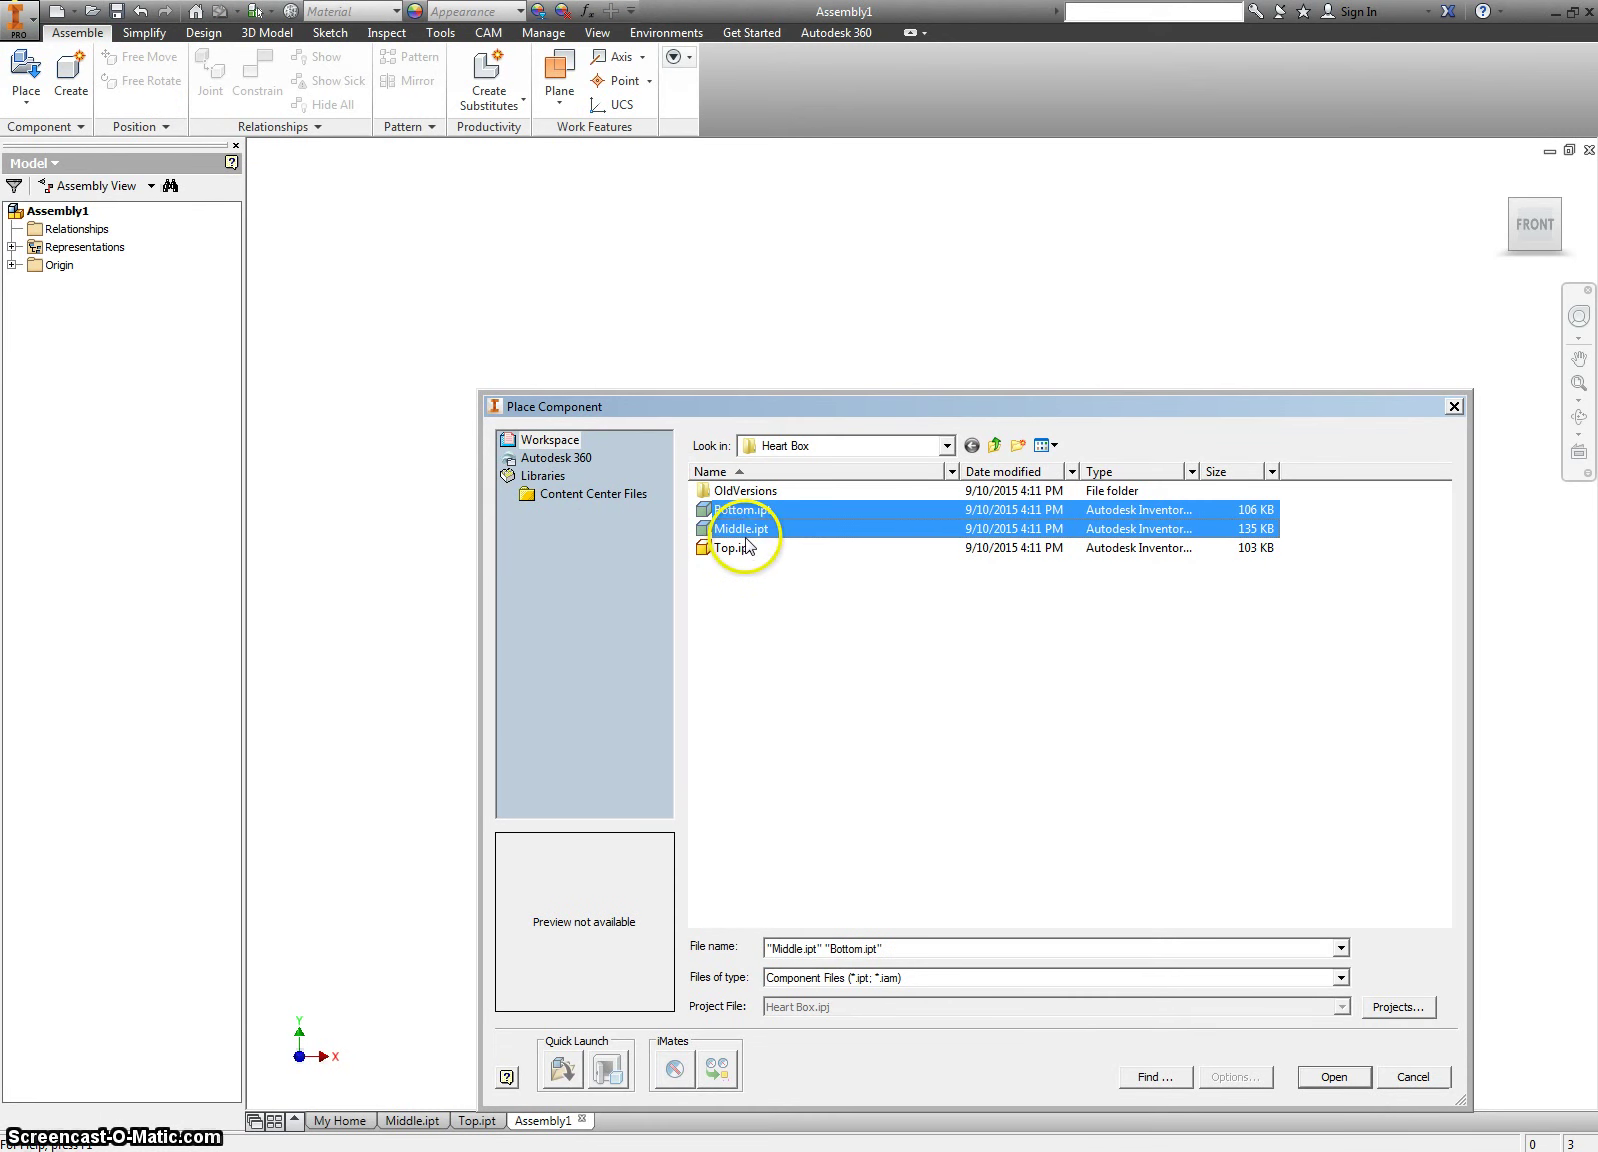
{"action": "left_click", "coordinate": [714, 546], "text": "ctrl"}
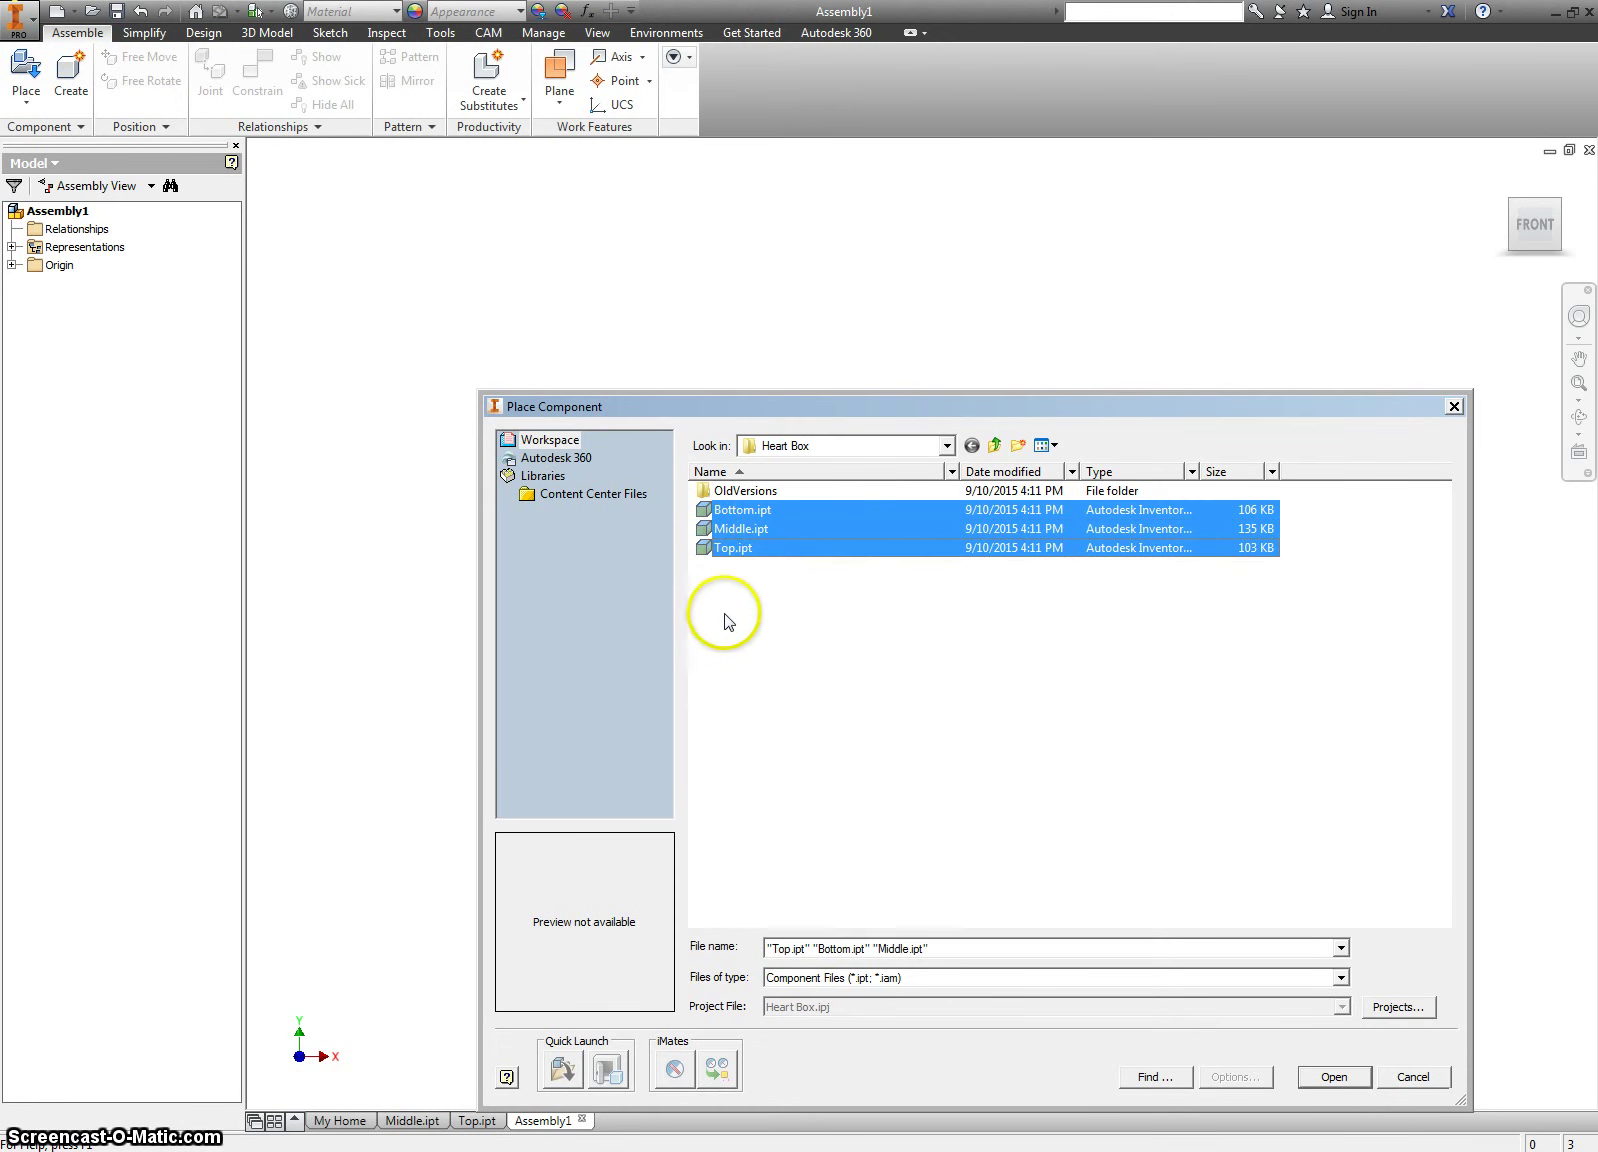
{"action": "left_click", "coordinate": [1360, 1078]}
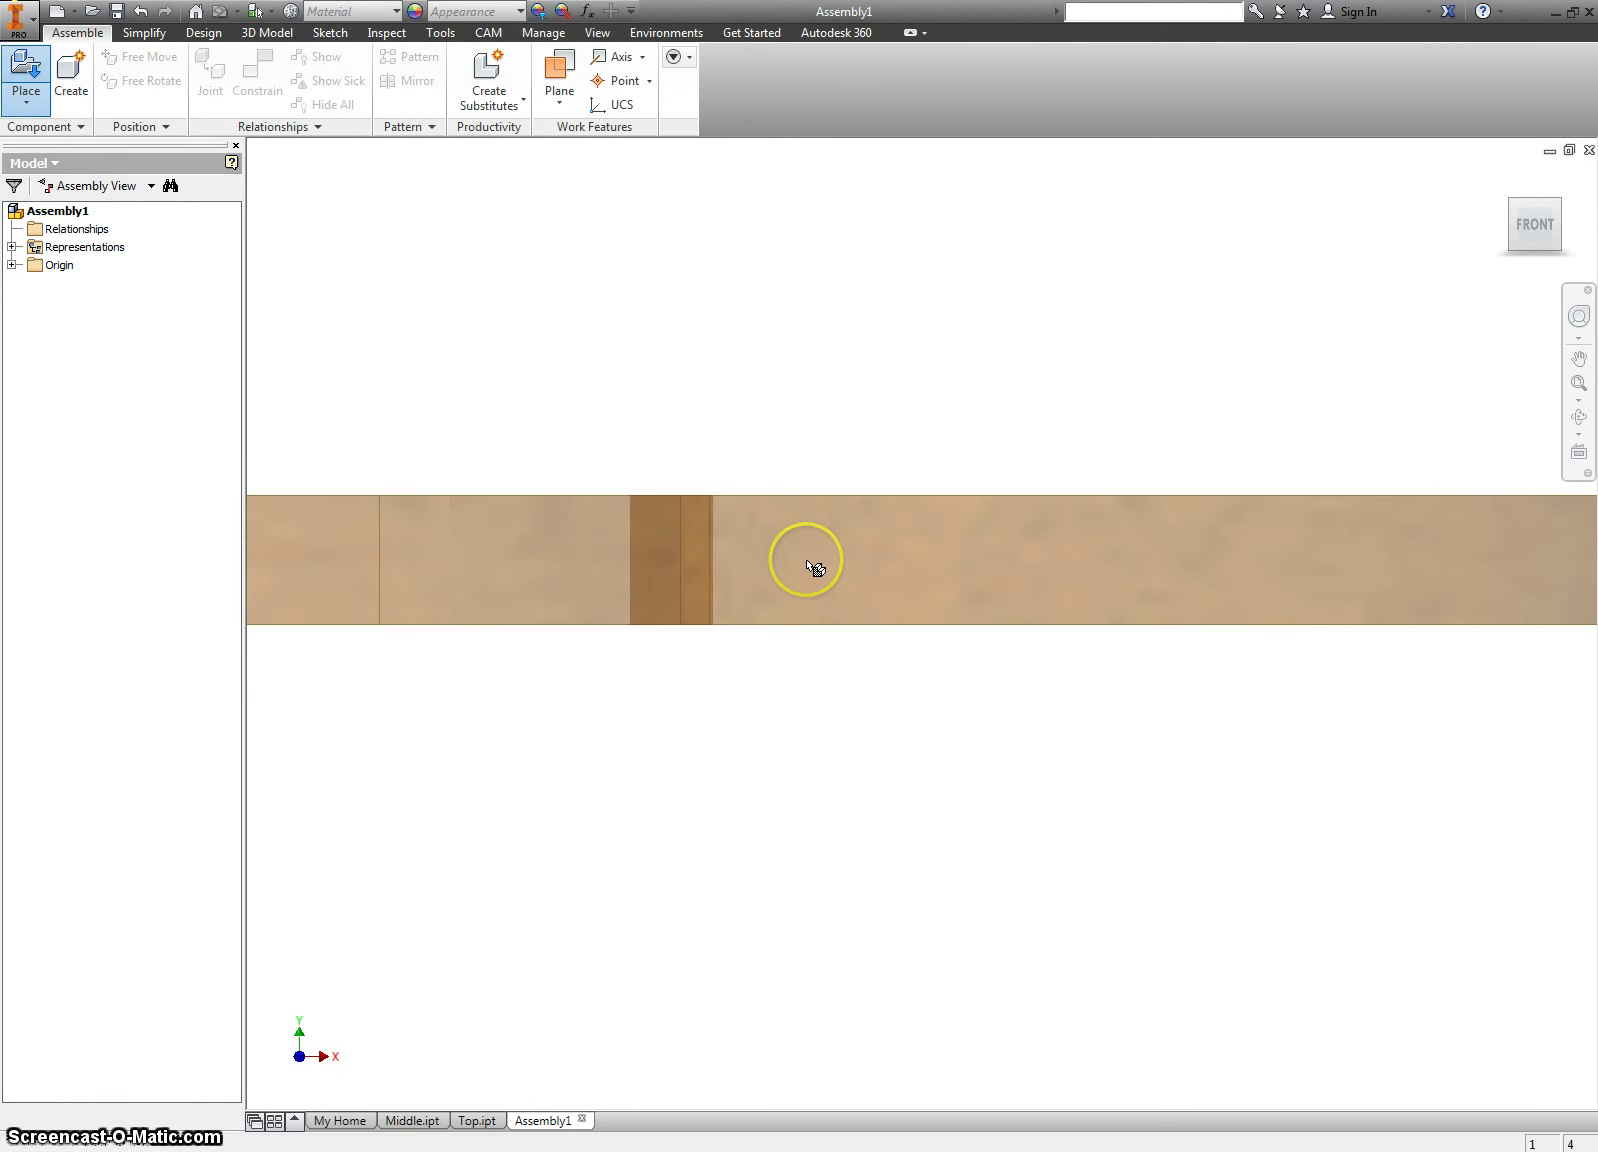
Place the three hearts, then drag Top to the left and Bottom below the ring
{"action": "left_click", "coordinate": [815, 566]}
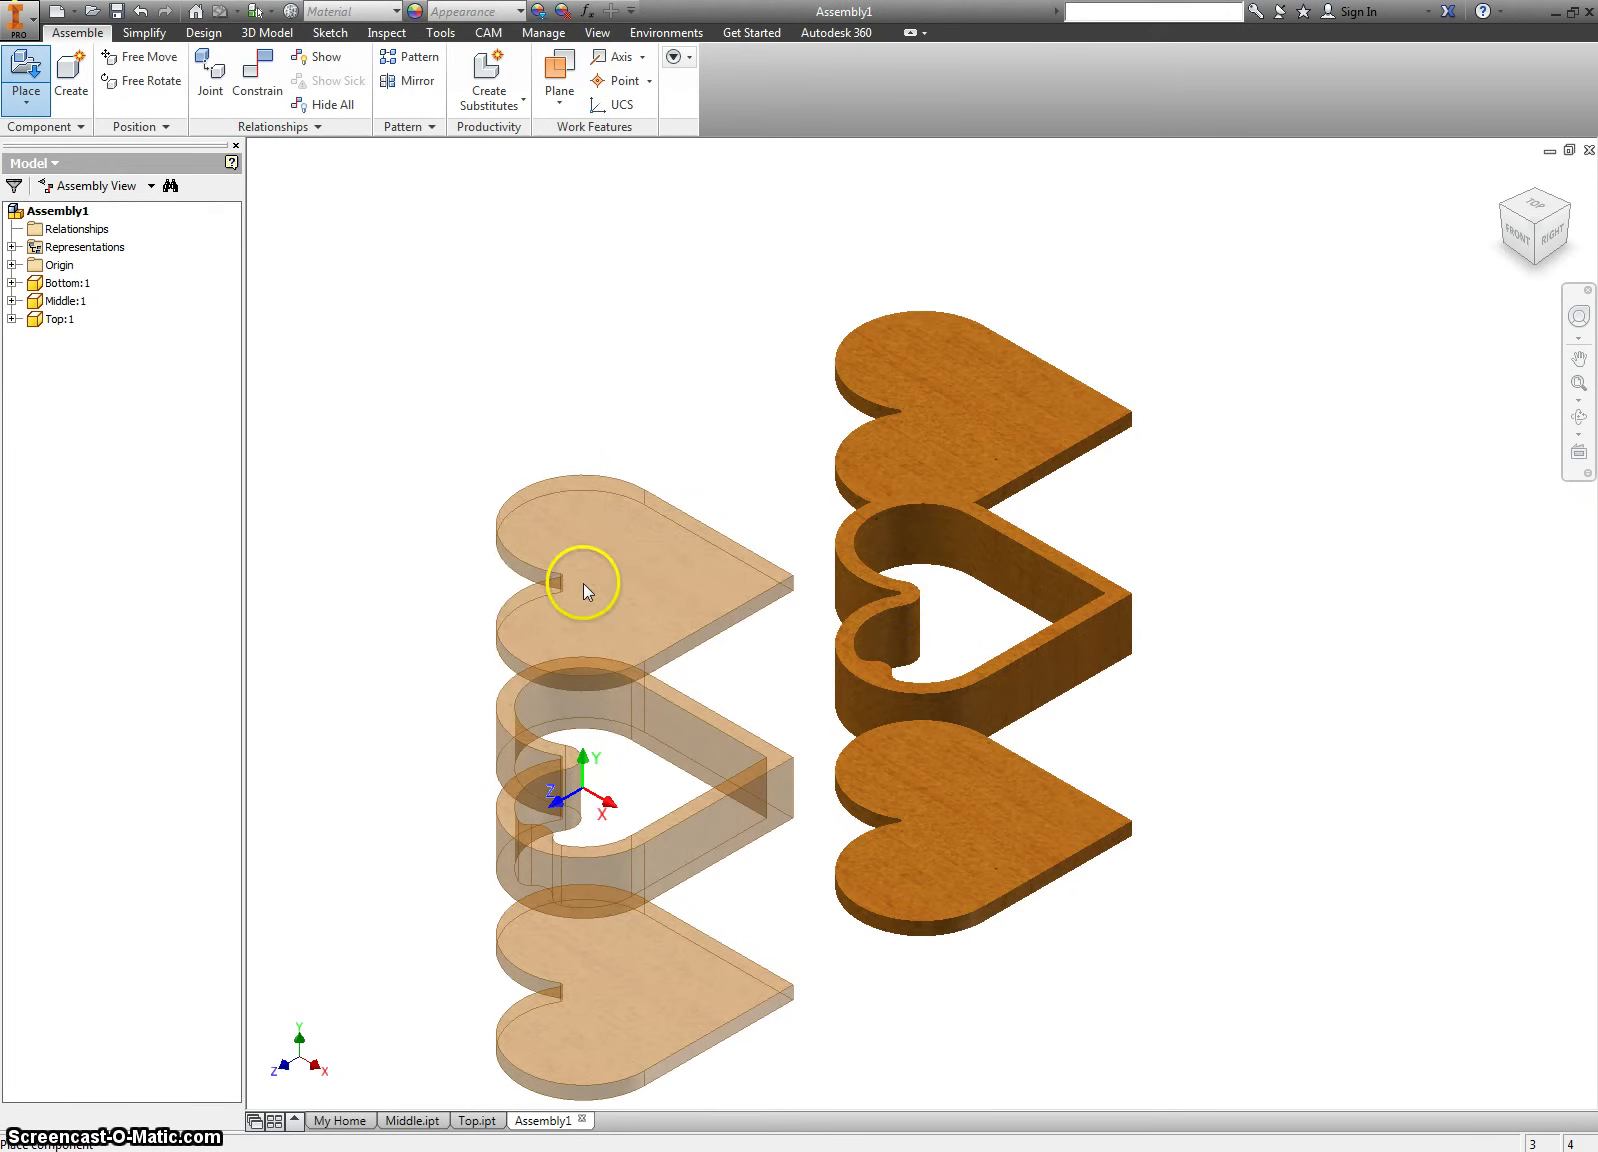
{"action": "right_click", "coordinate": [649, 591]}
{"action": "left_click", "coordinate": [700, 612]}
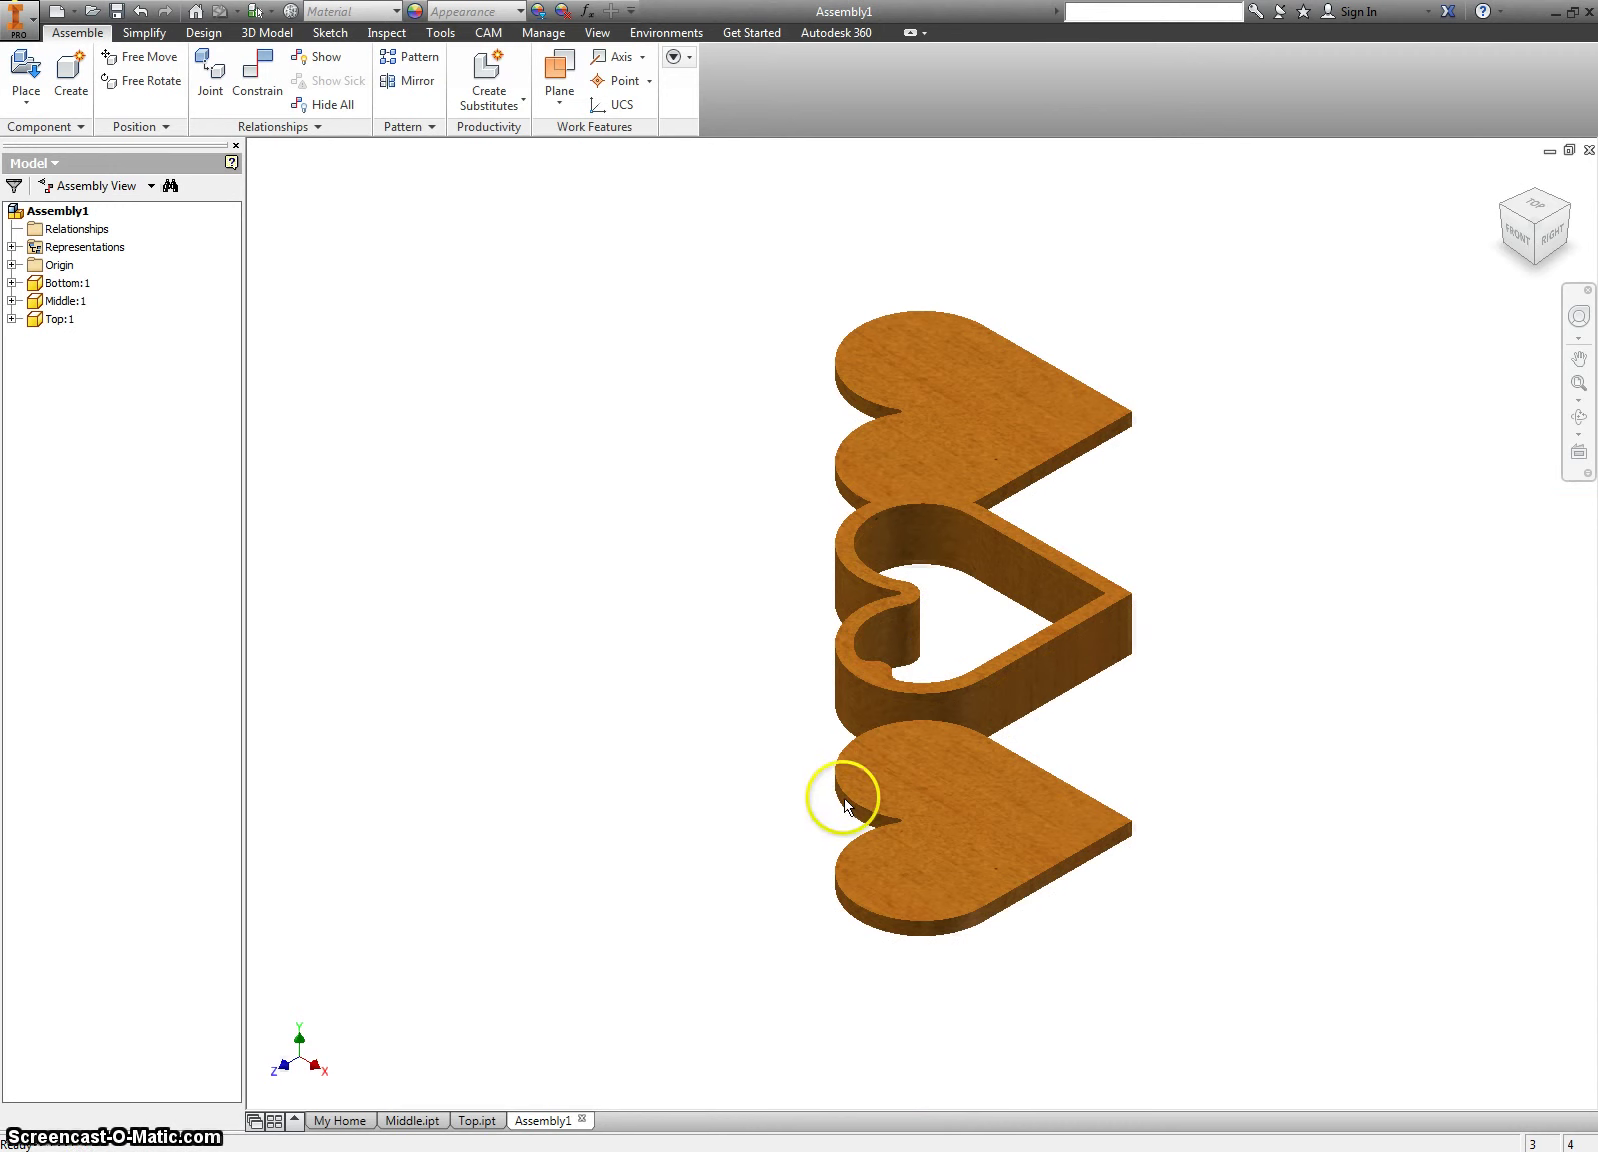
{"action": "left_click_drag", "start_coordinate": [896, 821], "coordinate": [385, 660]}
{"action": "left_click_drag", "start_coordinate": [974, 471], "coordinate": [999, 852]}
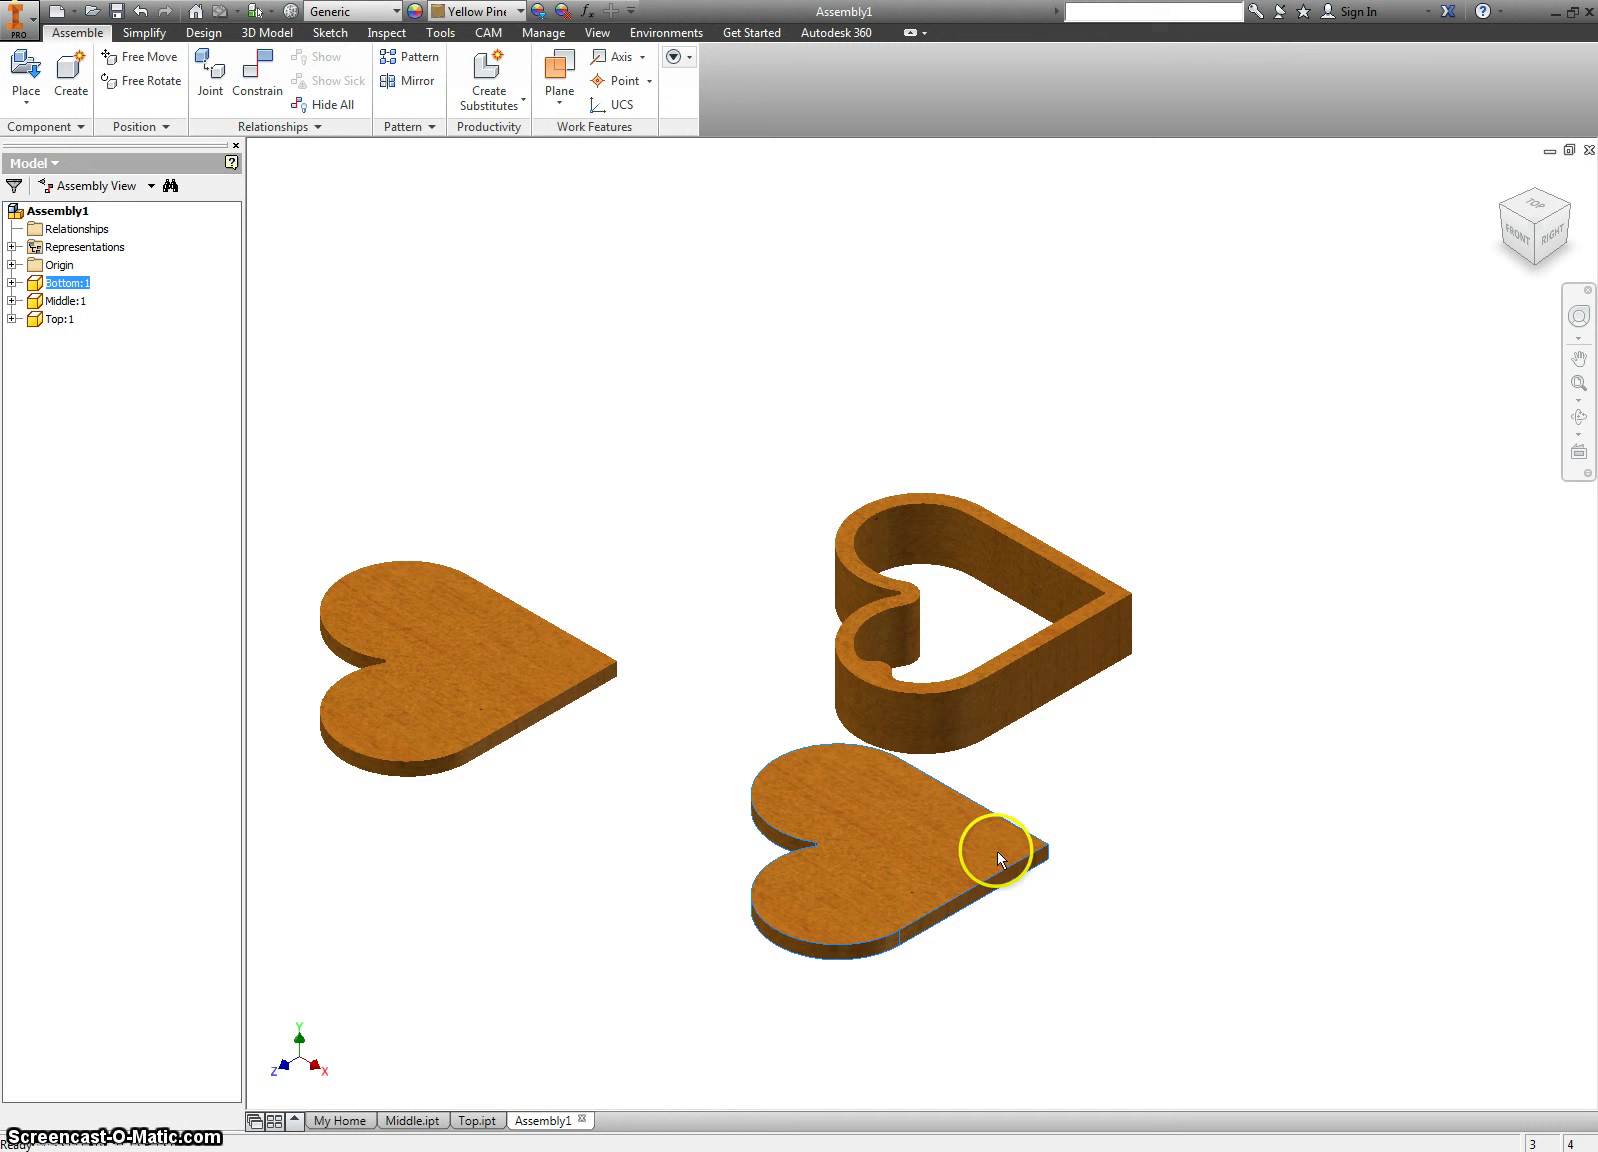
Mate the Bottom plate's face to the Middle ring's bottom face
{"action": "left_click", "coordinate": [257, 80]}
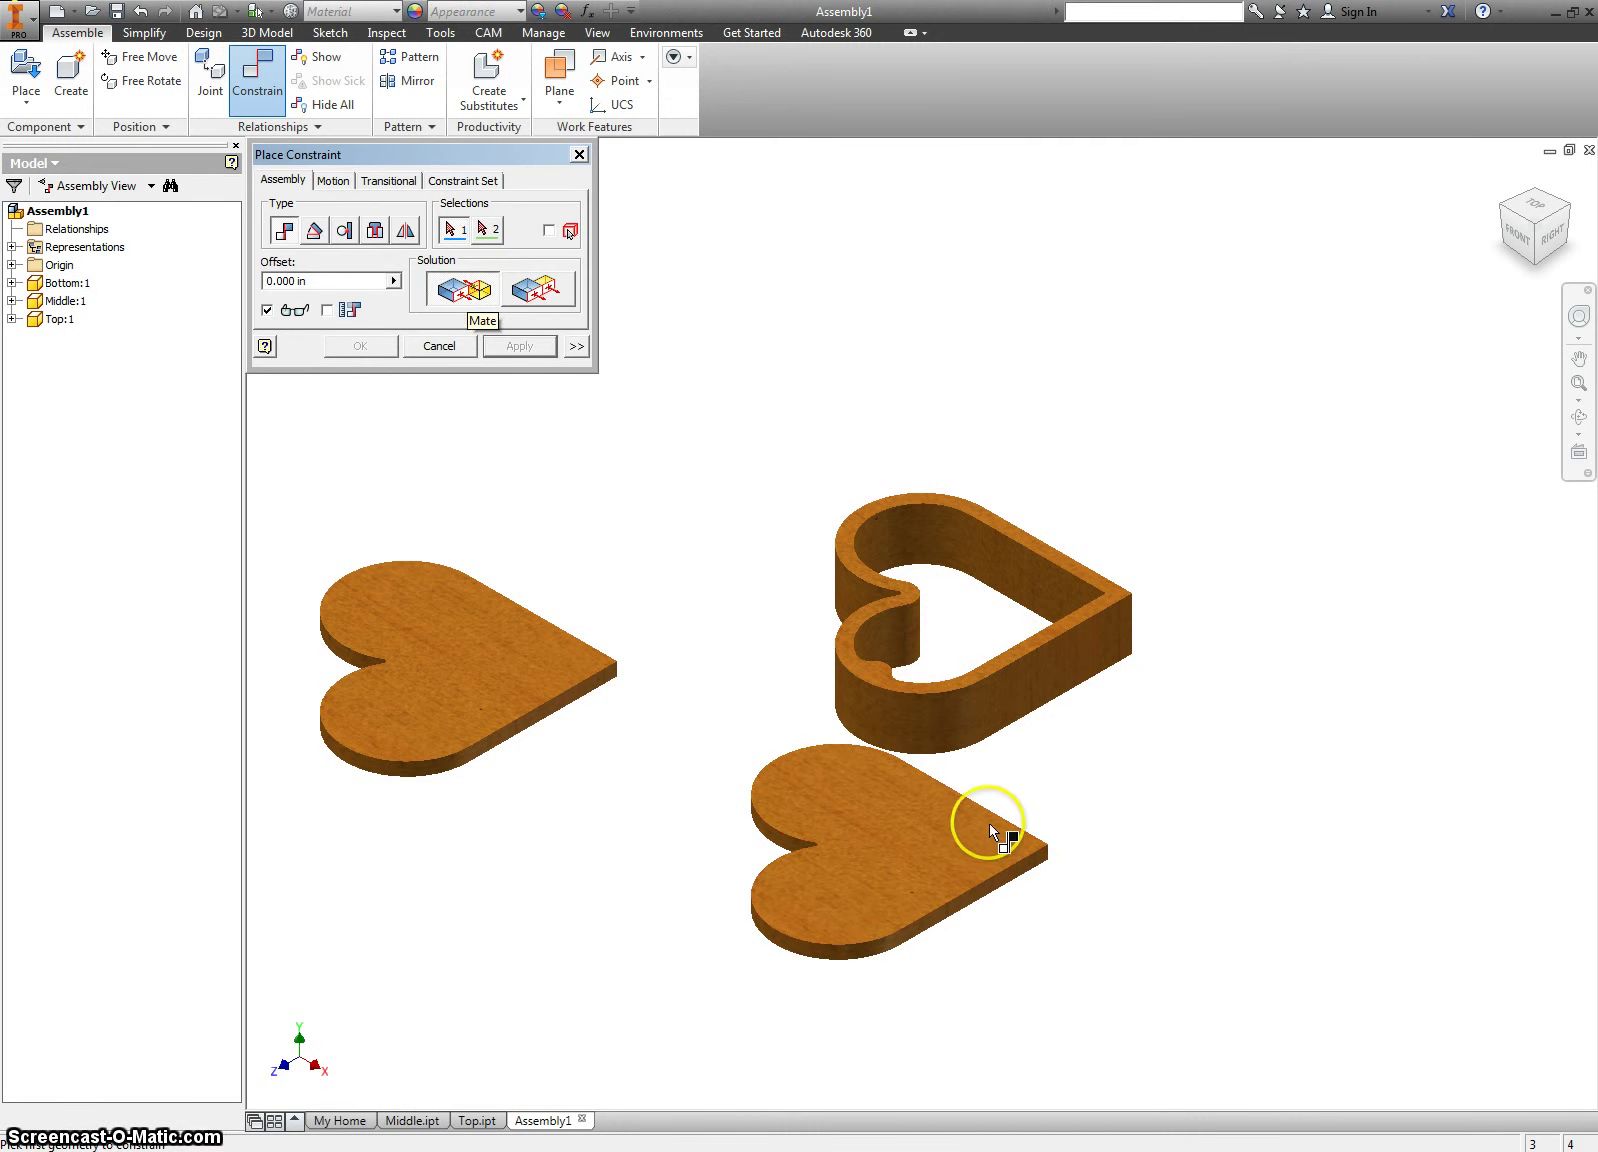
{"action": "left_click", "coordinate": [927, 851]}
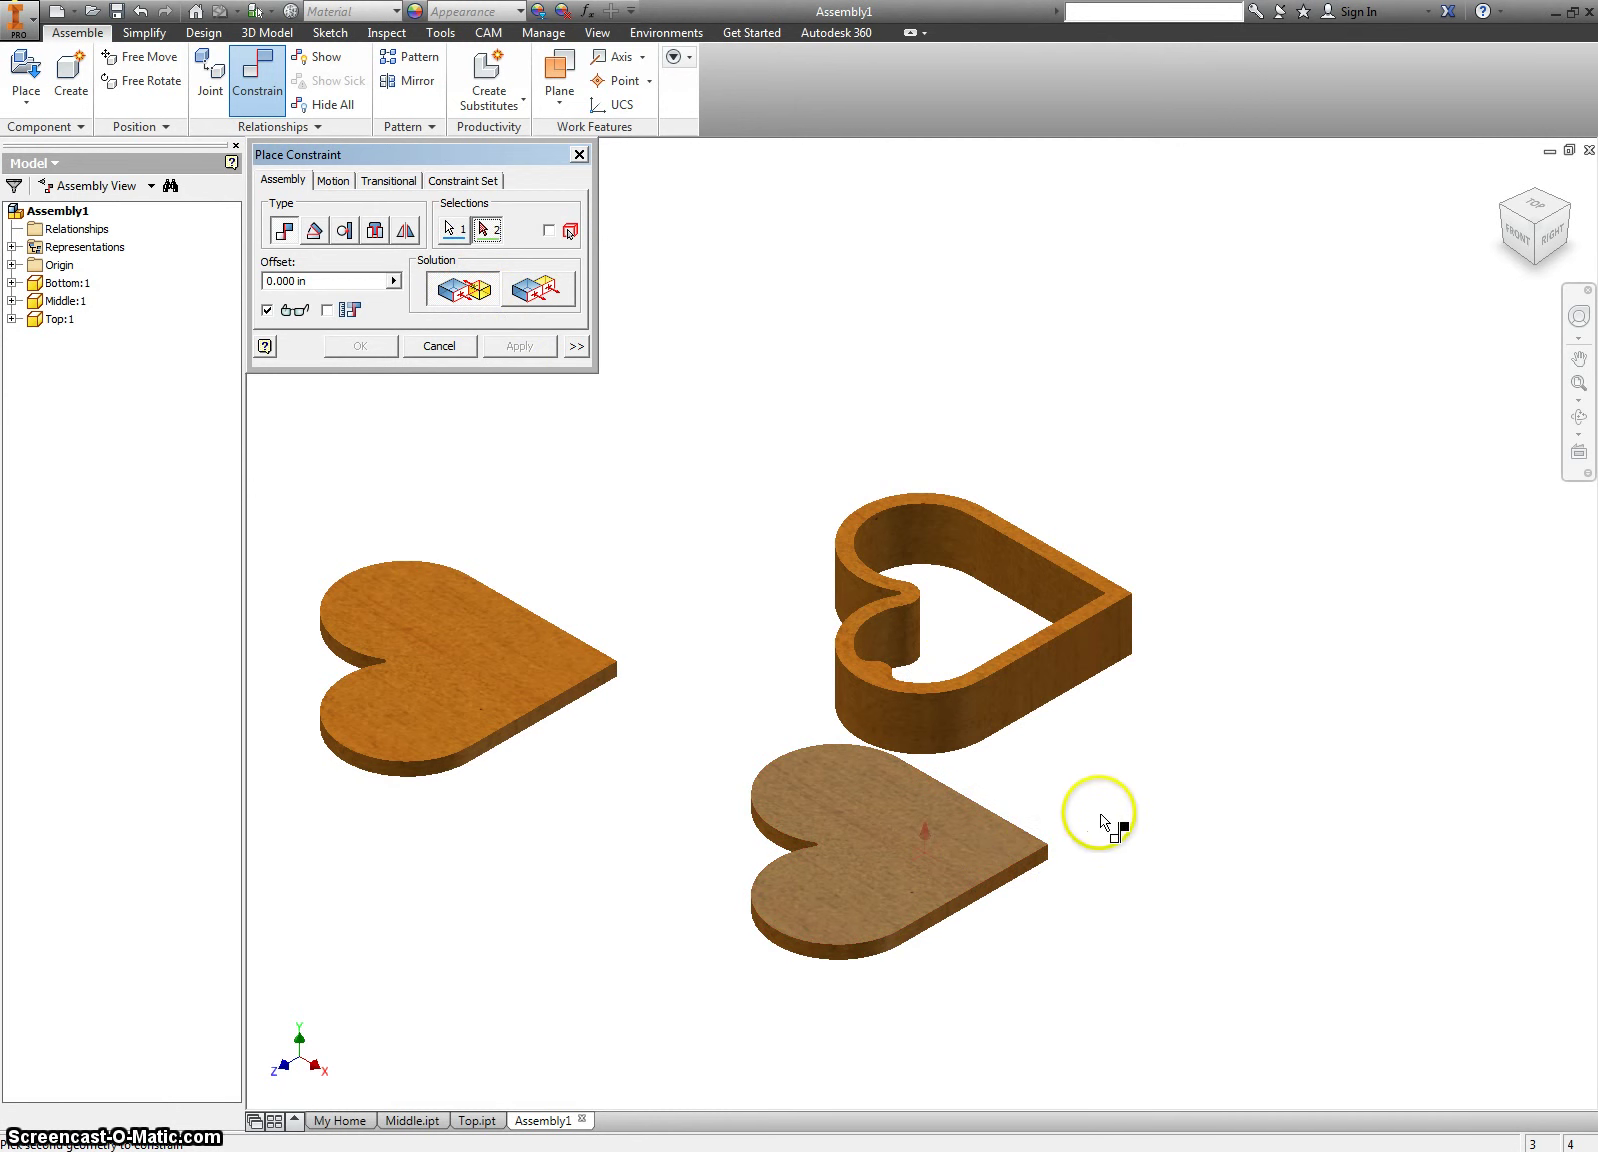
{"action": "scroll", "coordinate": [1017, 660], "scroll_direction": "up", "scroll_amount": 2}
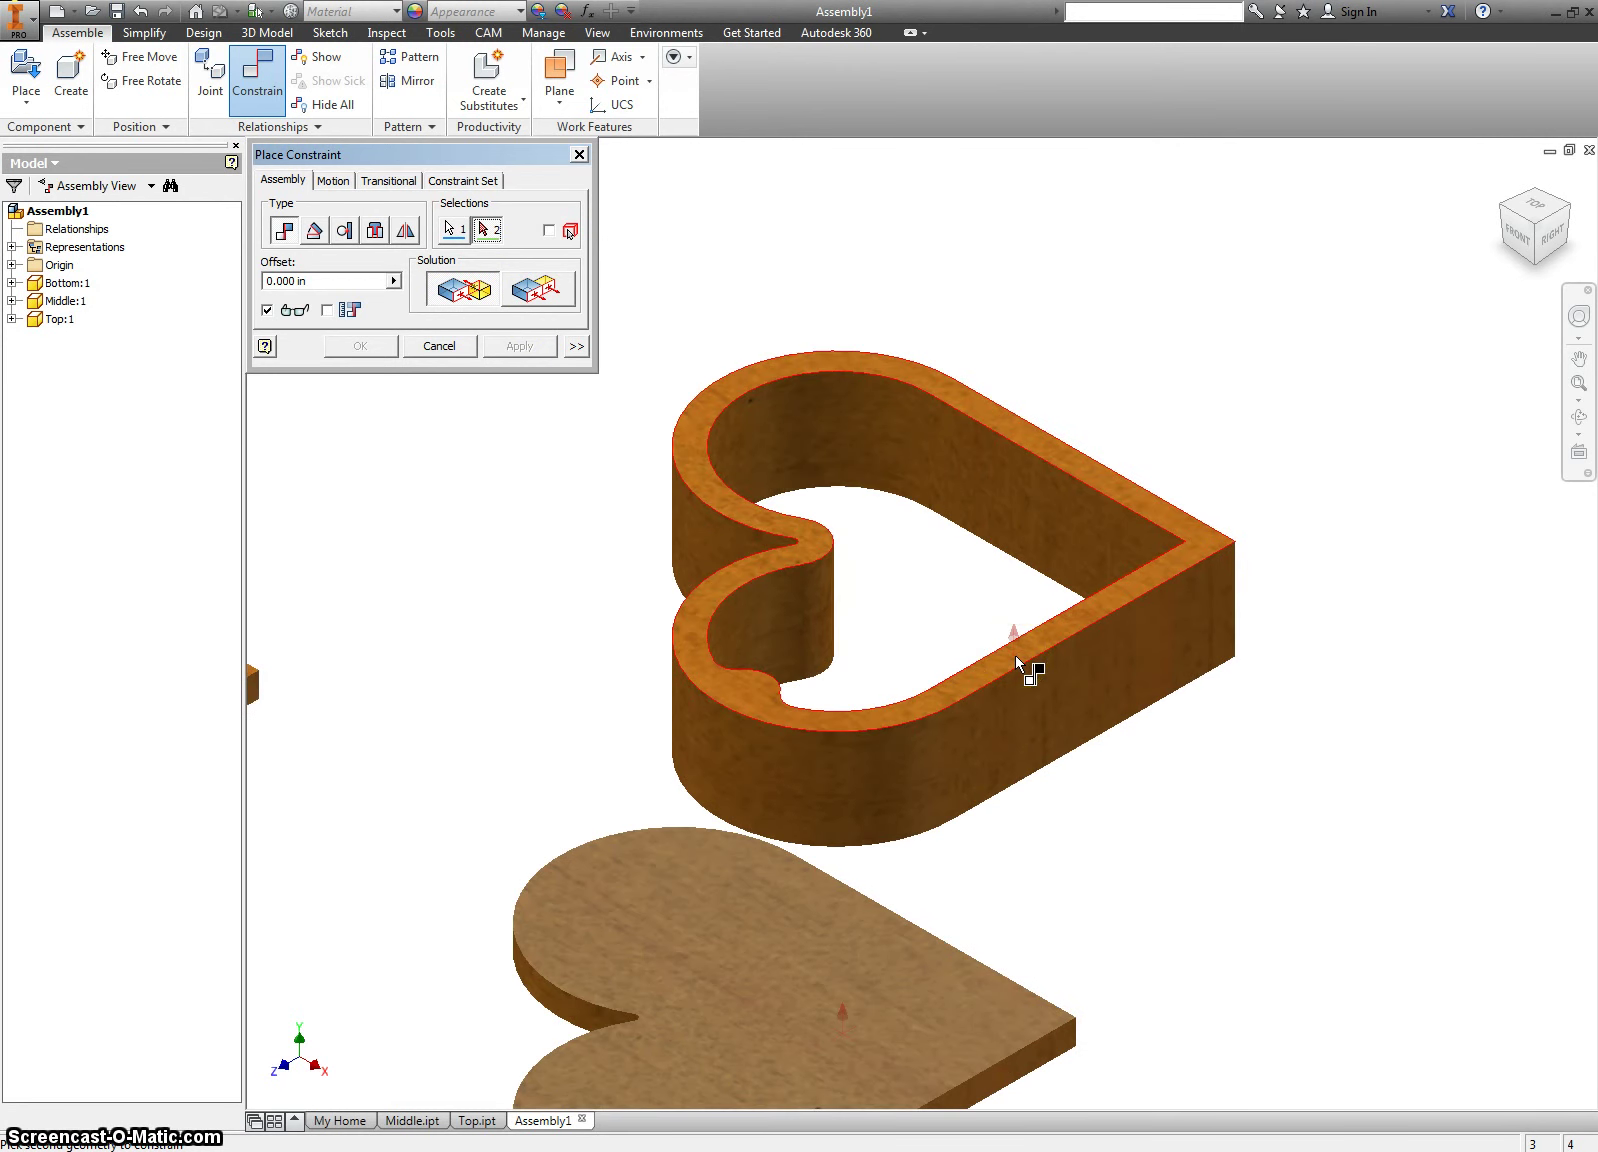
{"action": "scroll", "coordinate": [1172, 848], "scroll_direction": "down", "scroll_amount": 3}
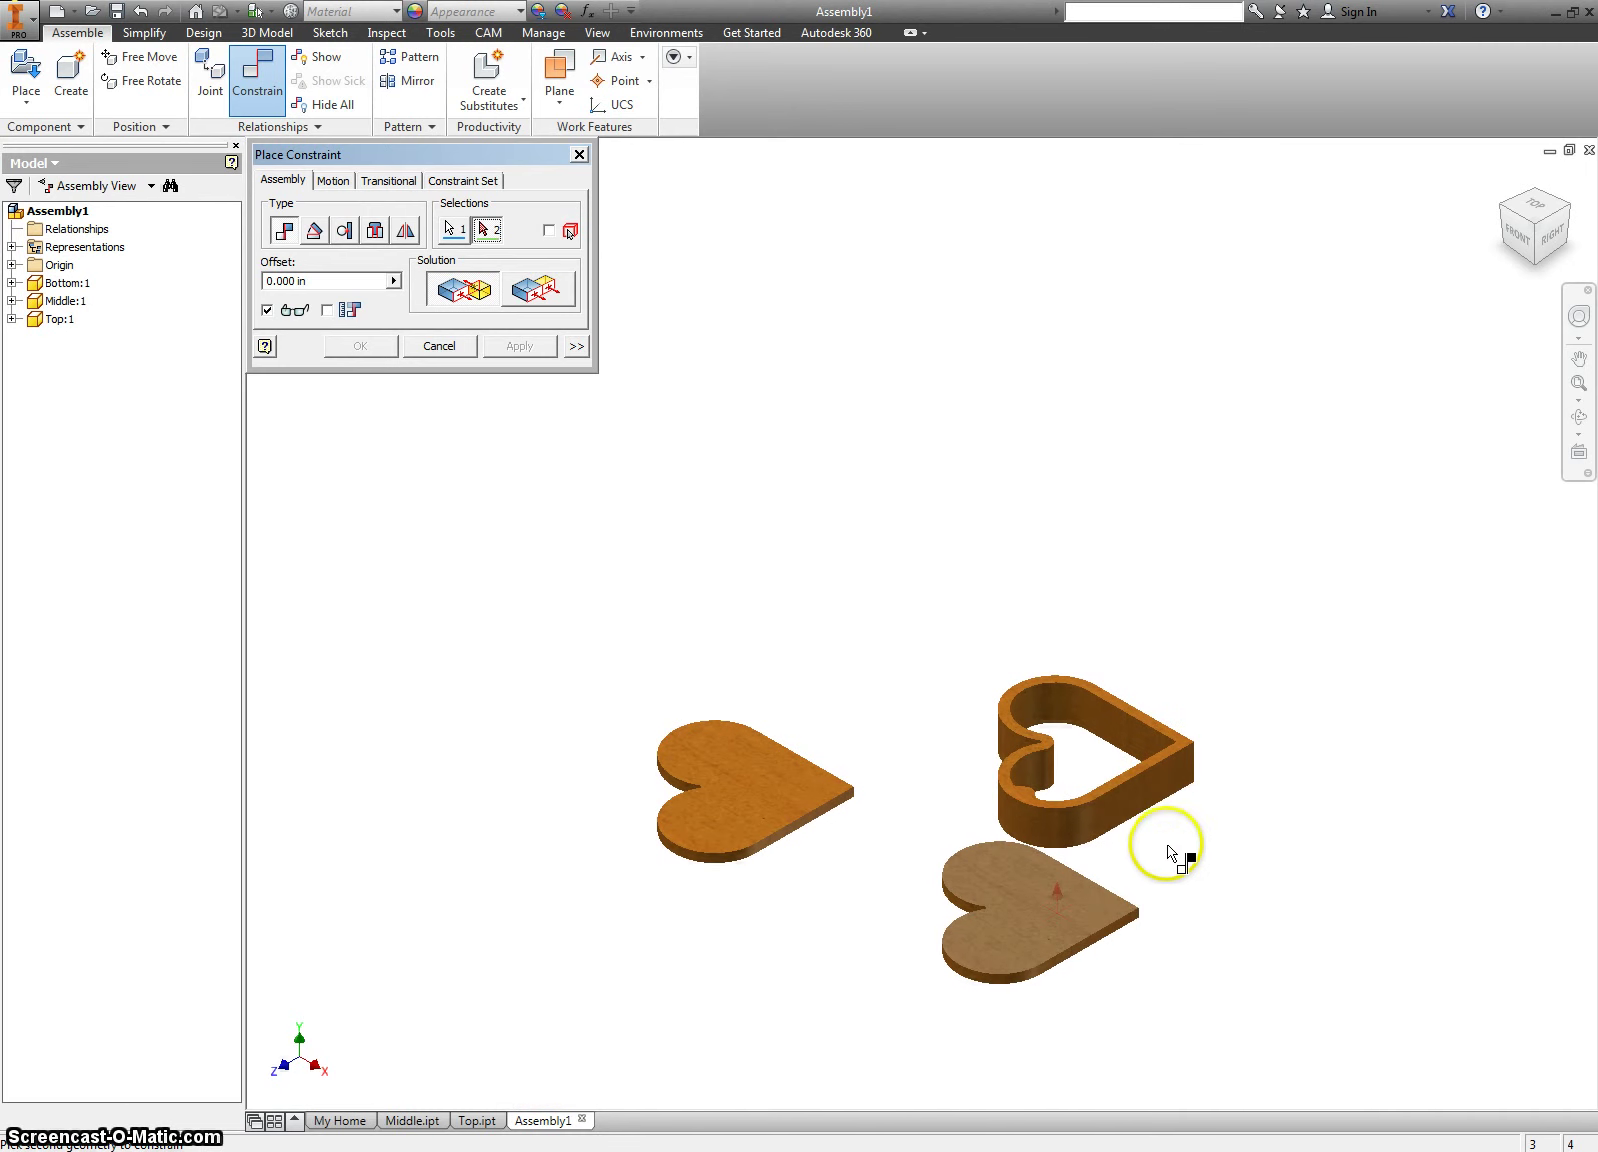
{"action": "key", "text": "F4"}
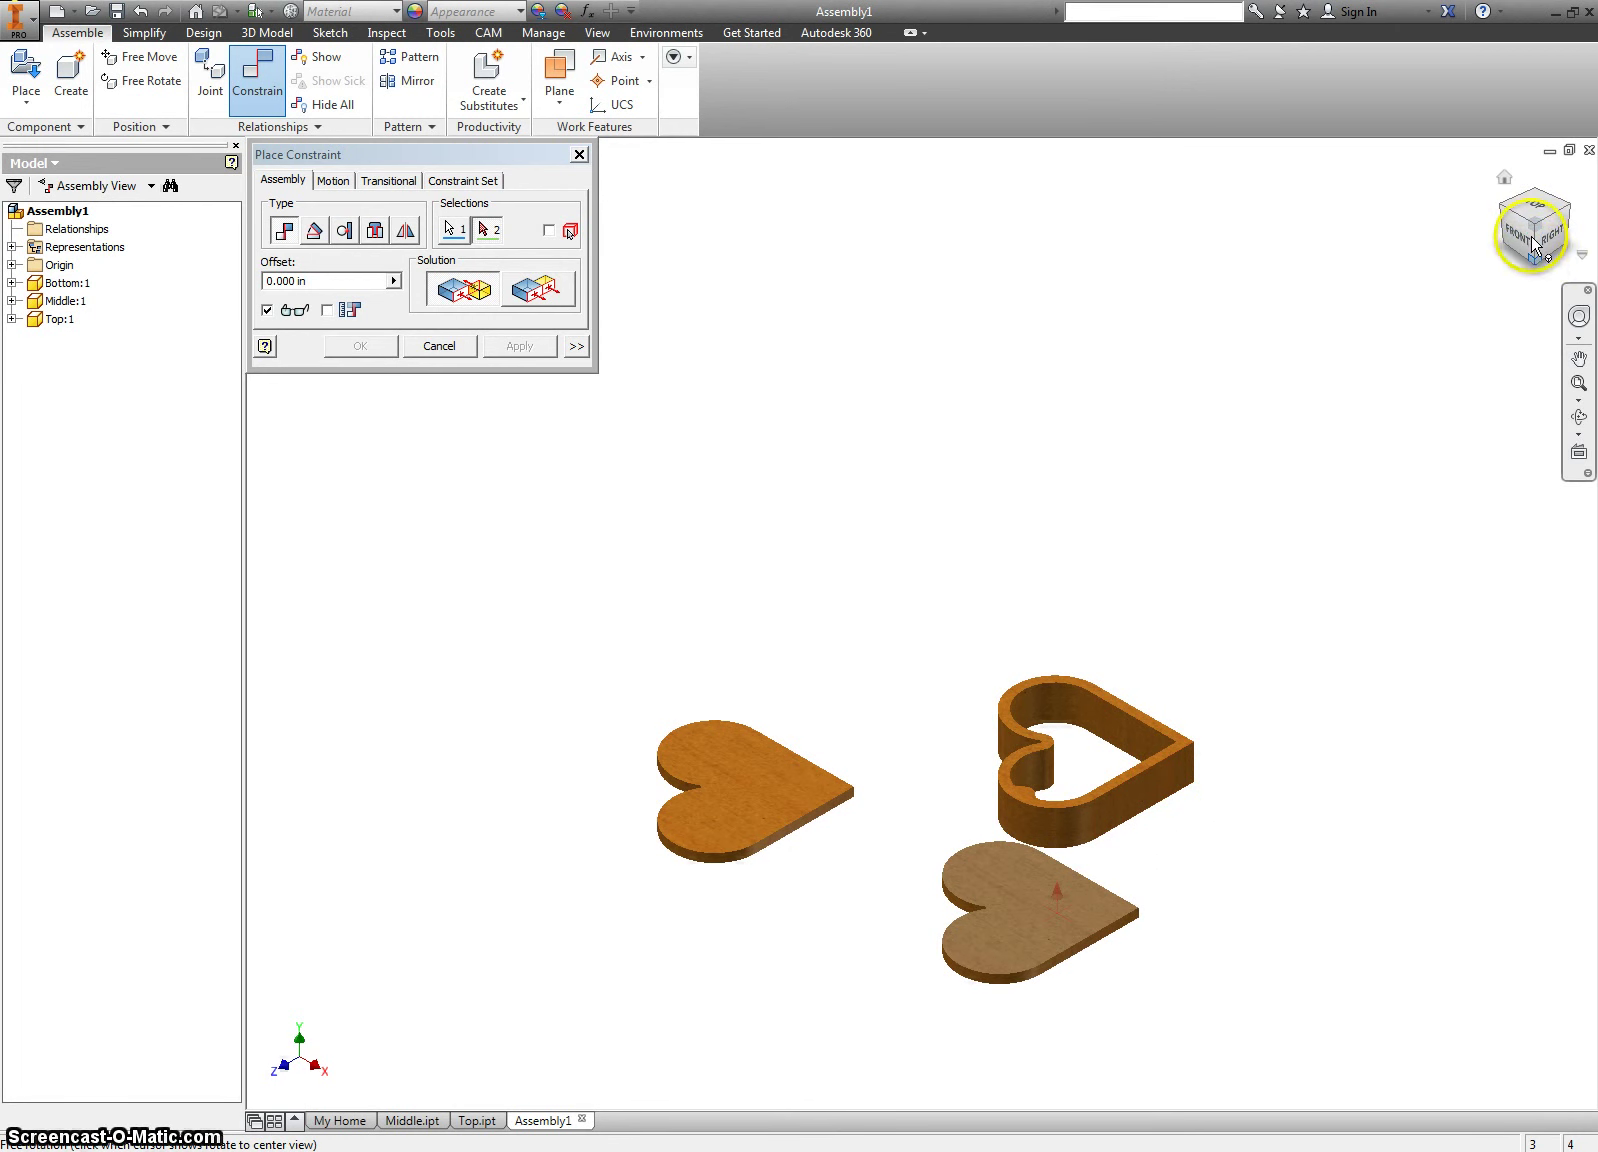
{"action": "mouse_move", "coordinate": [1534, 244]}
{"action": "left_mouse_down"}
{"action": "mouse_move", "coordinate": [1520, 143]}
{"action": "mouse_move", "coordinate": [1523, 1102]}
{"action": "mouse_move", "coordinate": [1528, 1070]}
{"action": "left_mouse_up"}
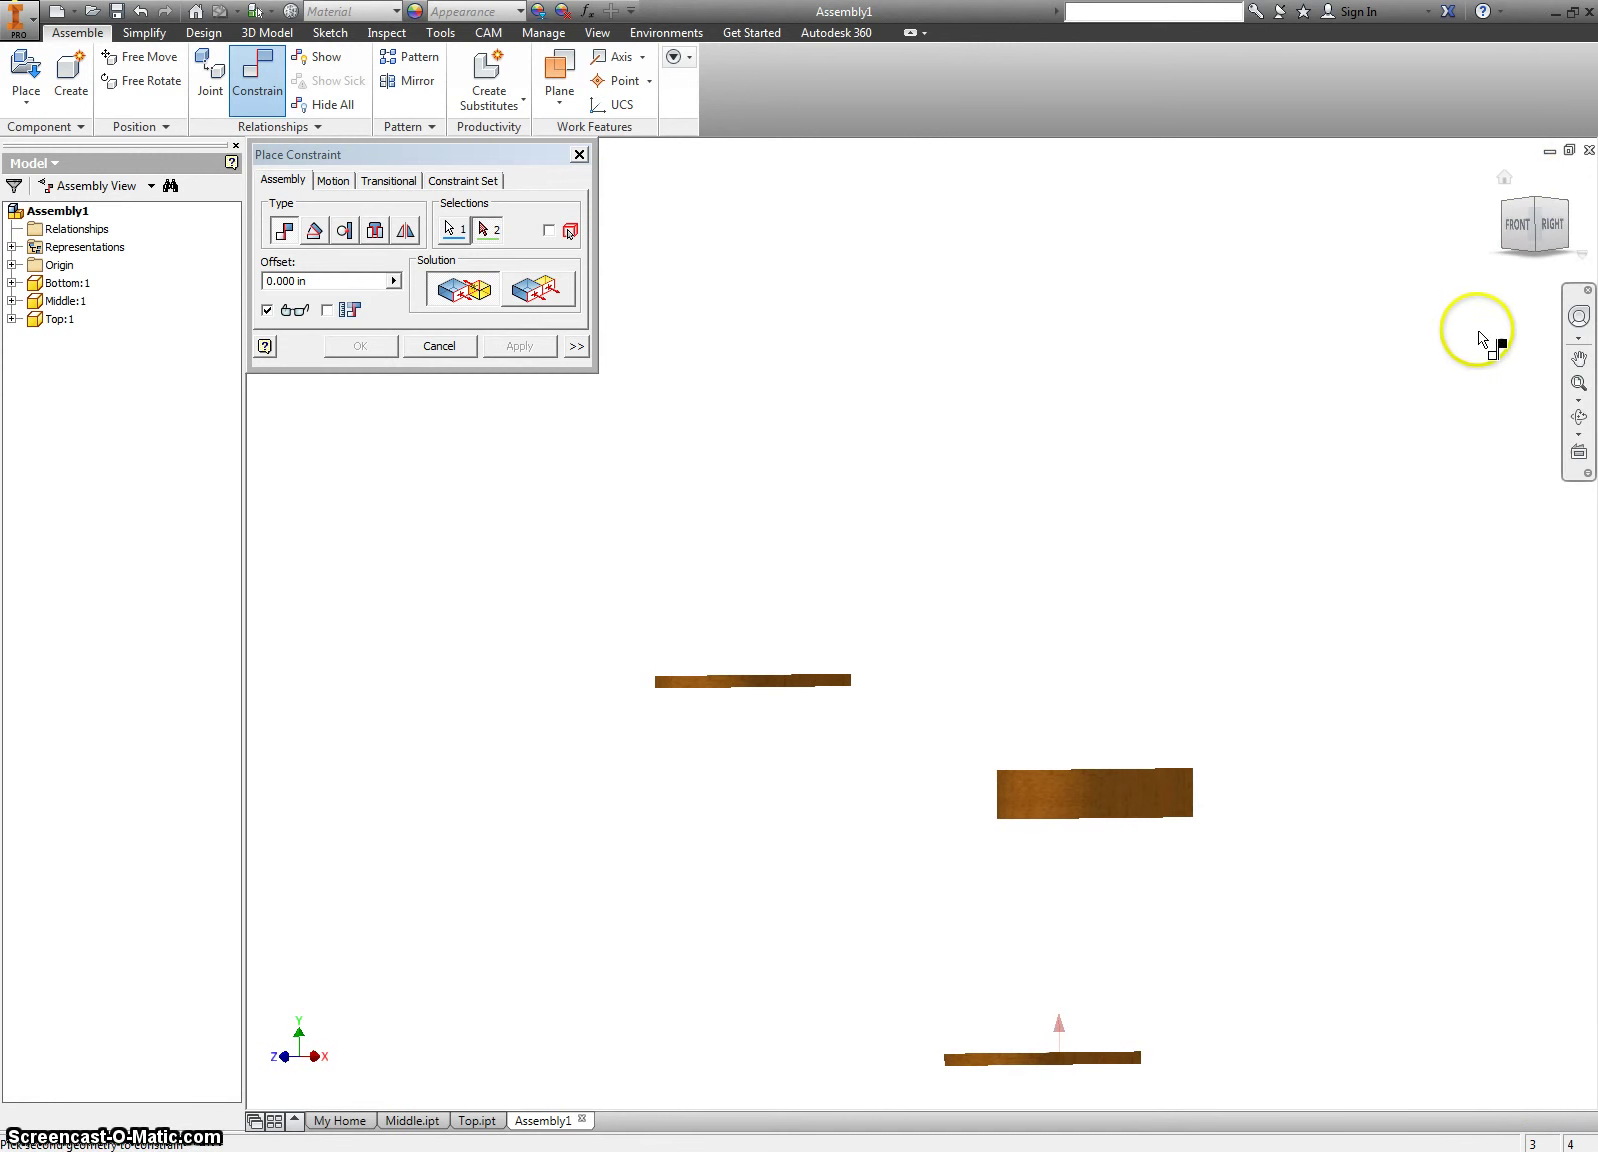
{"action": "mouse_move", "coordinate": [1537, 247]}
{"action": "left_mouse_down"}
{"action": "mouse_move", "coordinate": [1533, 182]}
{"action": "mouse_move", "coordinate": [1558, 158]}
{"action": "mouse_move", "coordinate": [1566, 1104]}
{"action": "left_mouse_up"}
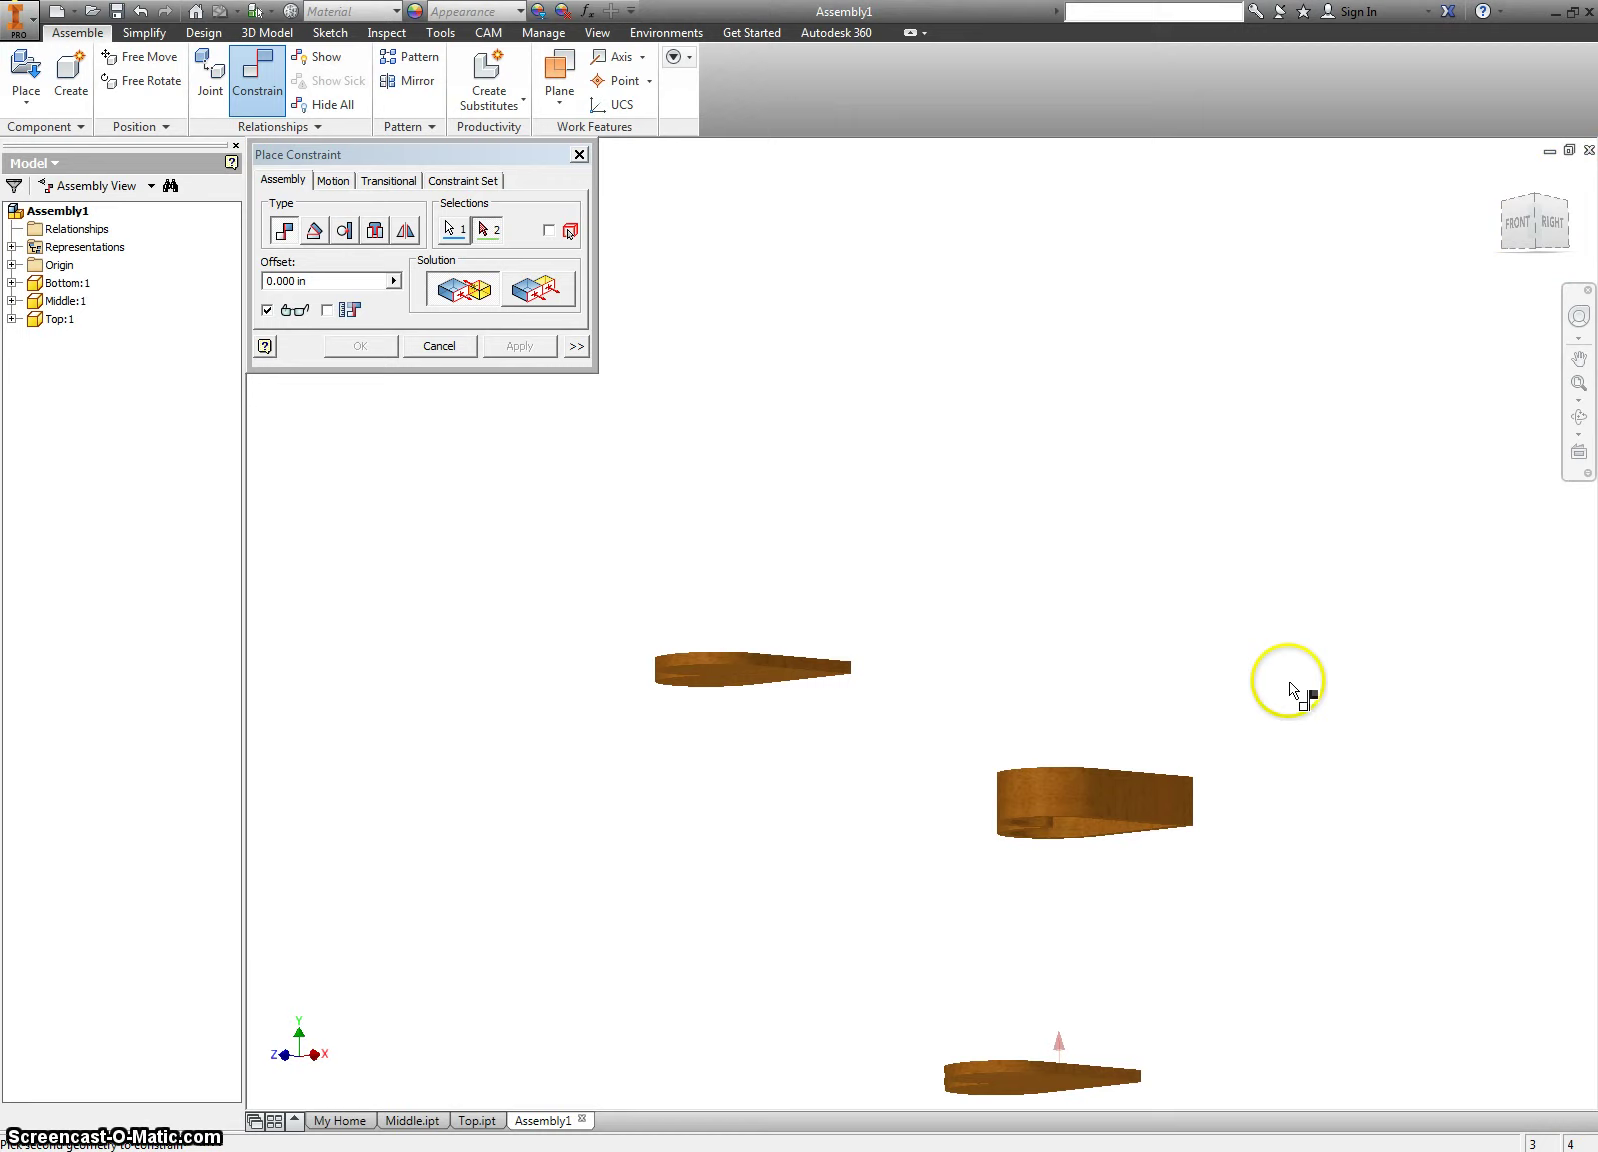
{"action": "scroll", "coordinate": [1022, 838], "scroll_direction": "up", "scroll_amount": 5}
{"action": "scroll", "coordinate": [1020, 838], "scroll_direction": "down", "scroll_amount": 5}
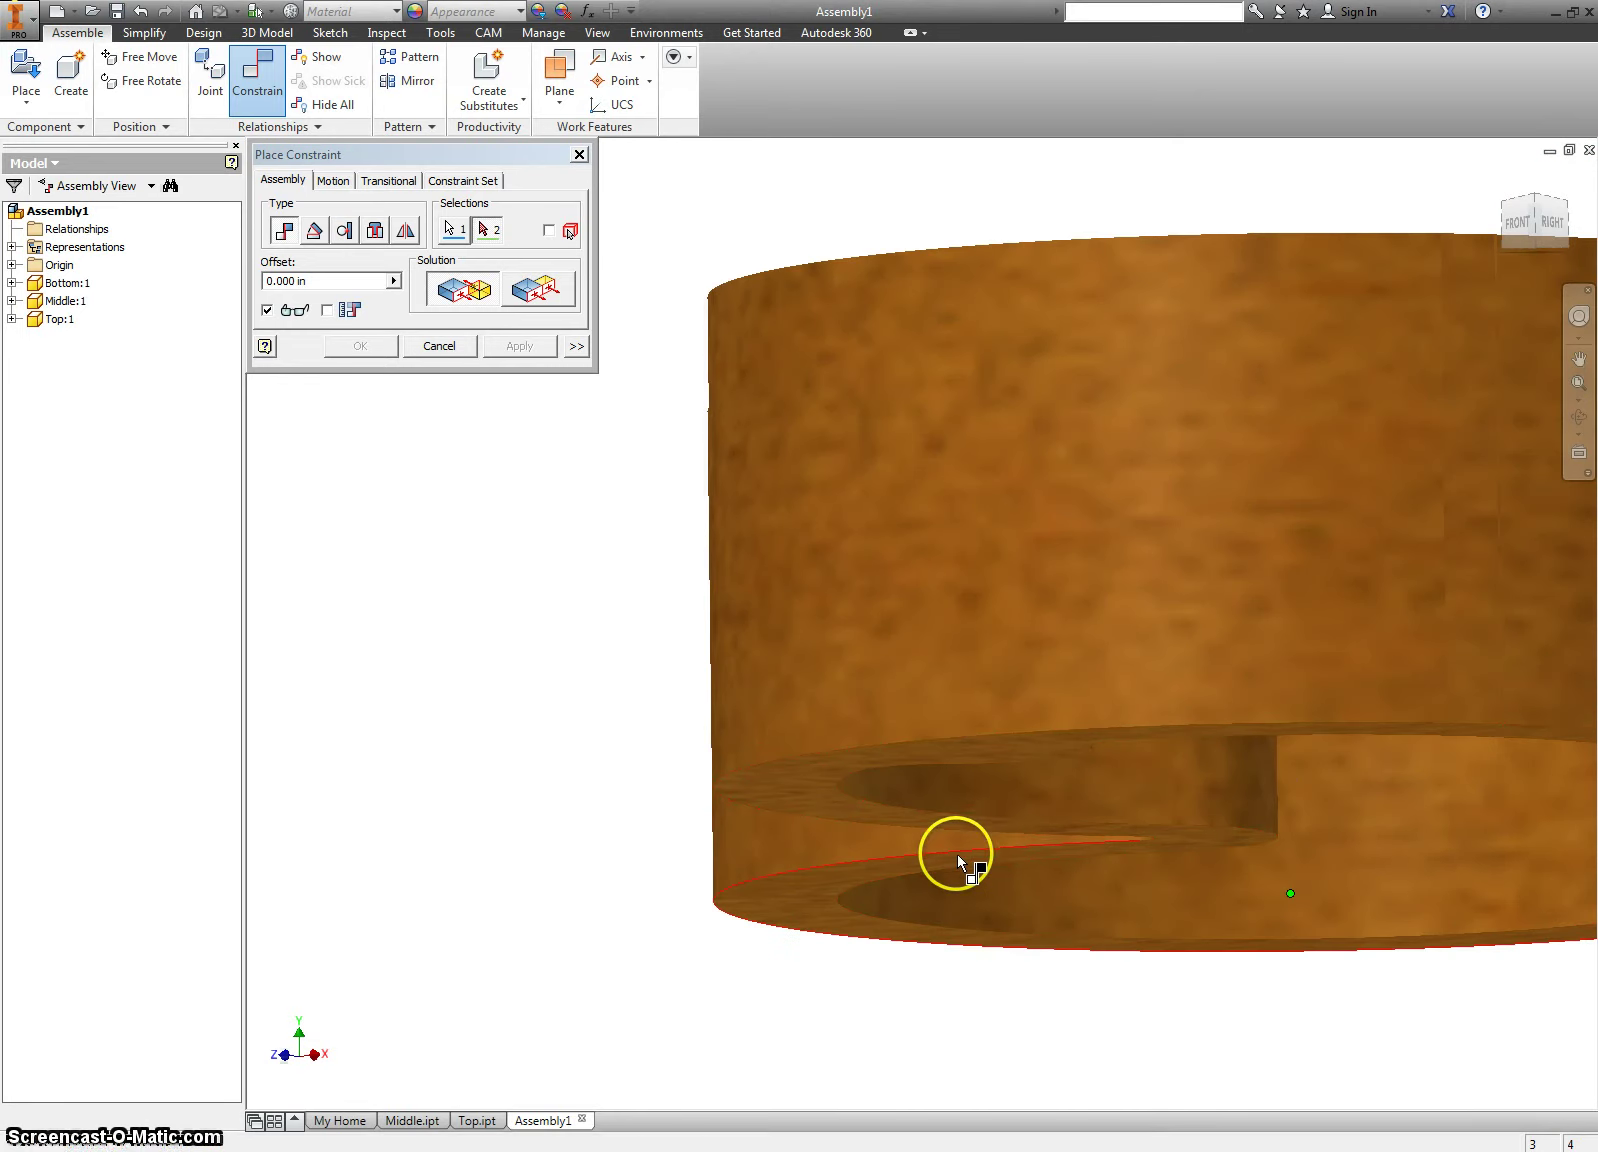
{"action": "left_click", "coordinate": [788, 908]}
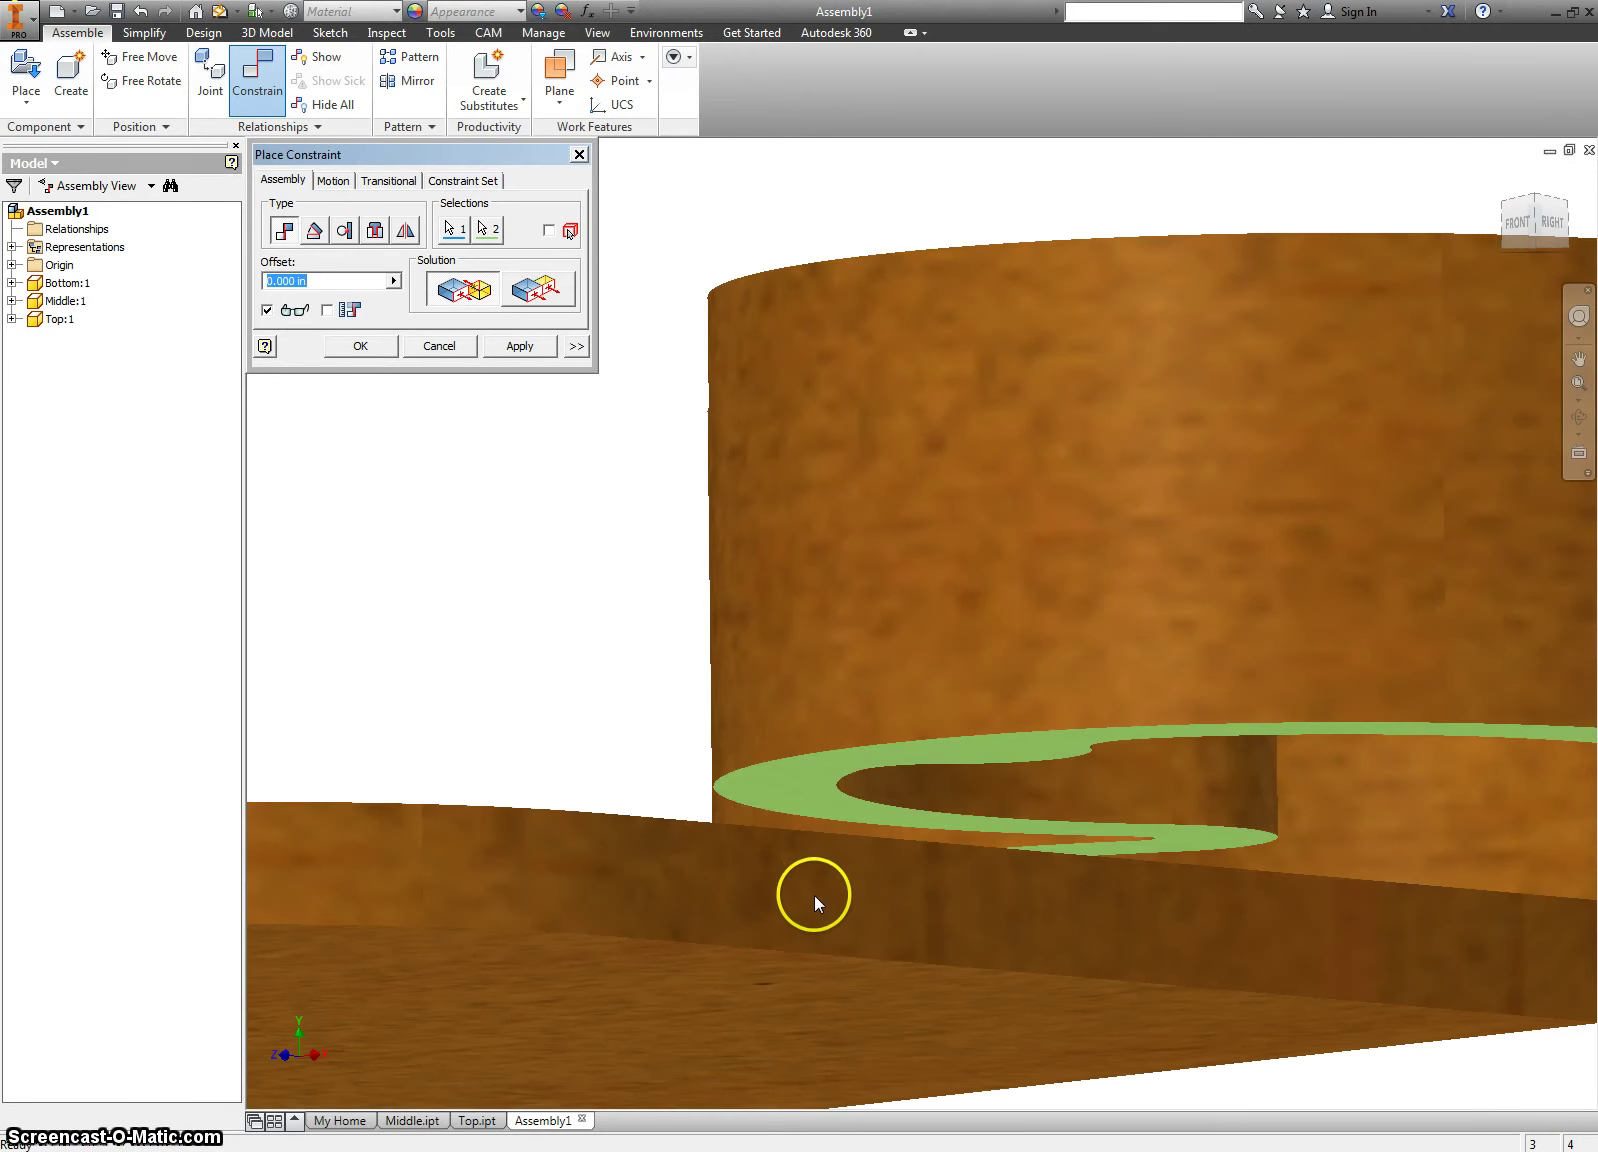
{"action": "scroll", "coordinate": [762, 767], "scroll_direction": "down", "scroll_amount": 5}
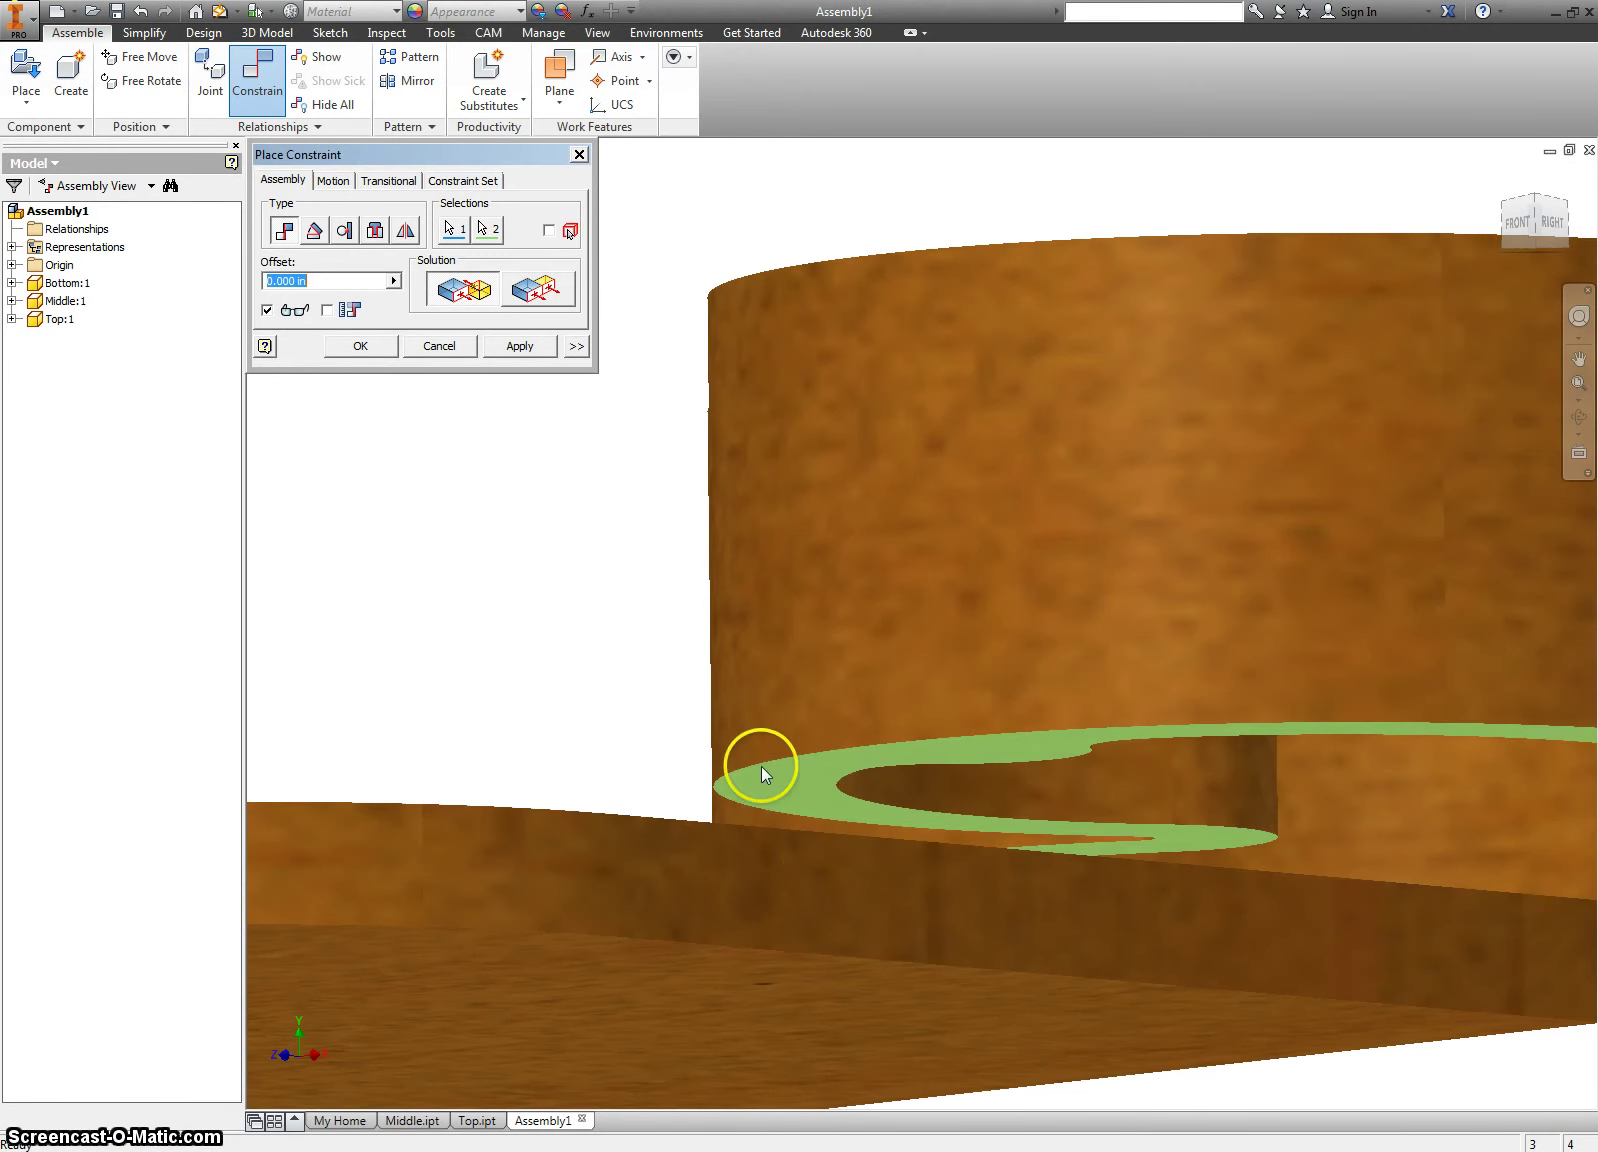
{"action": "left_click", "coordinate": [510, 347]}
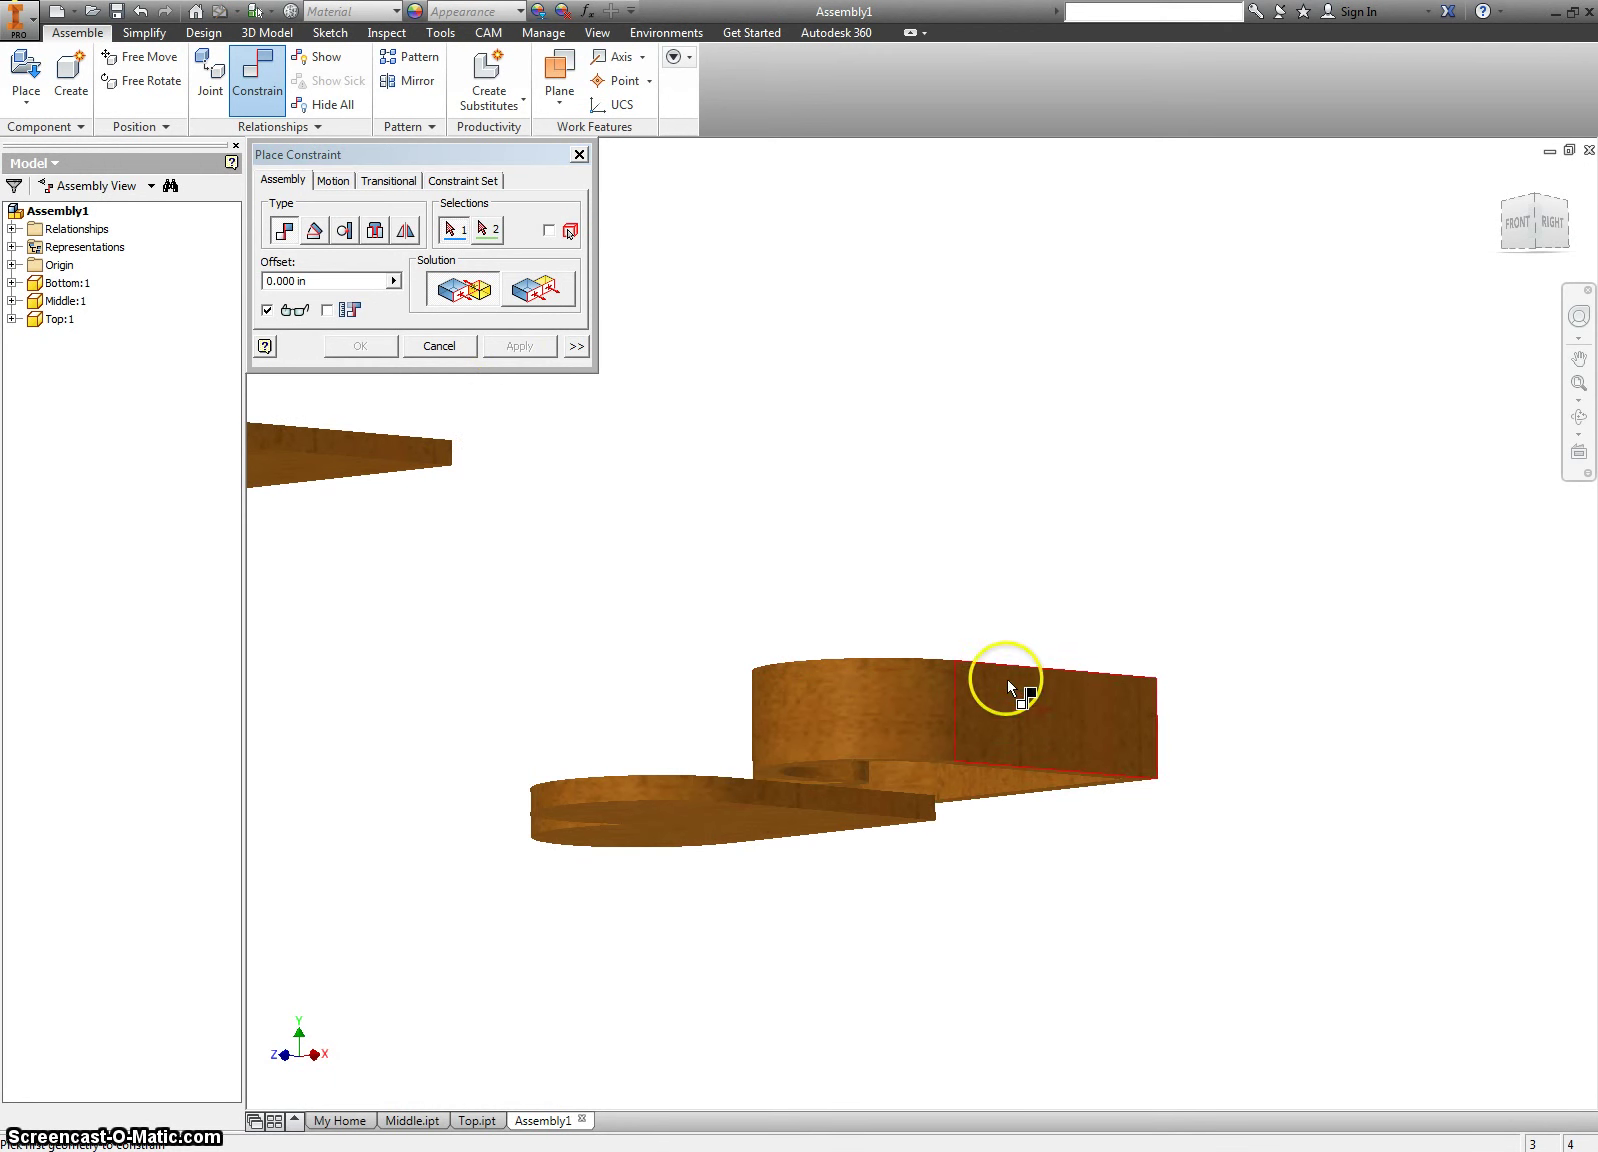
Flush the ring's right side face with the plate's matching side face
{"action": "left_click", "coordinate": [537, 289]}
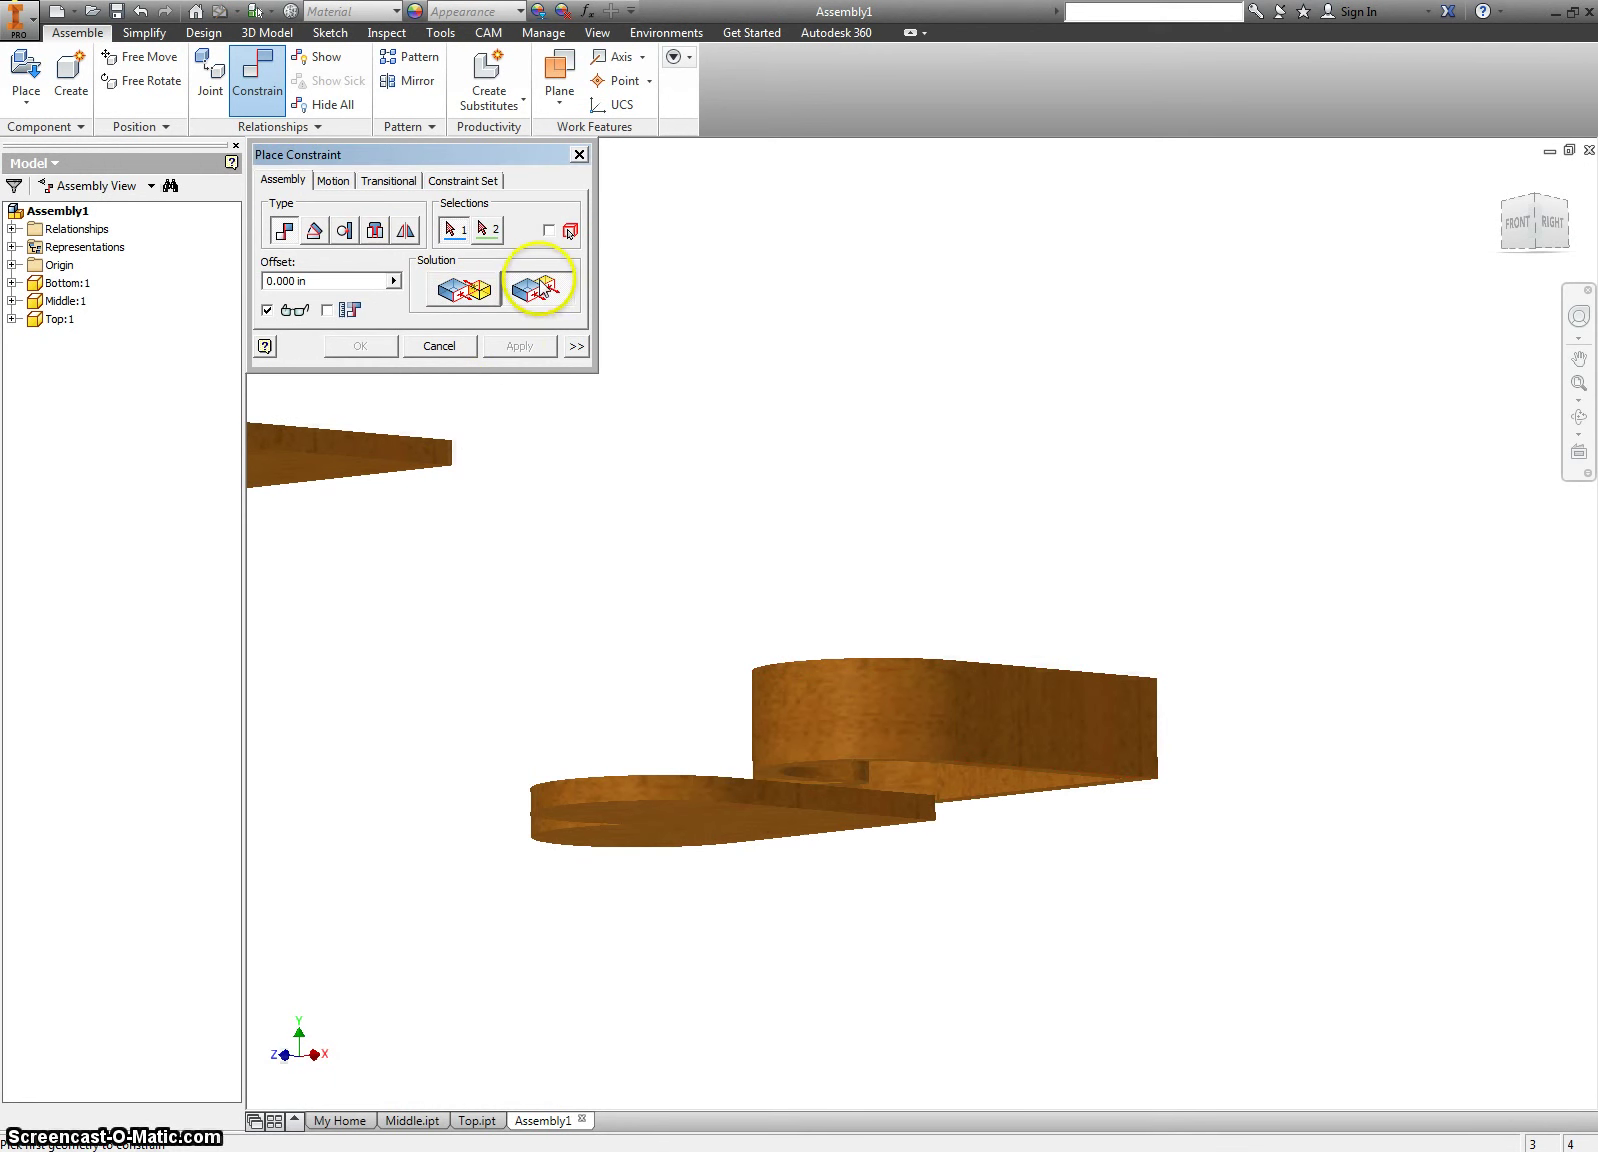
{"action": "left_click", "coordinate": [1092, 730]}
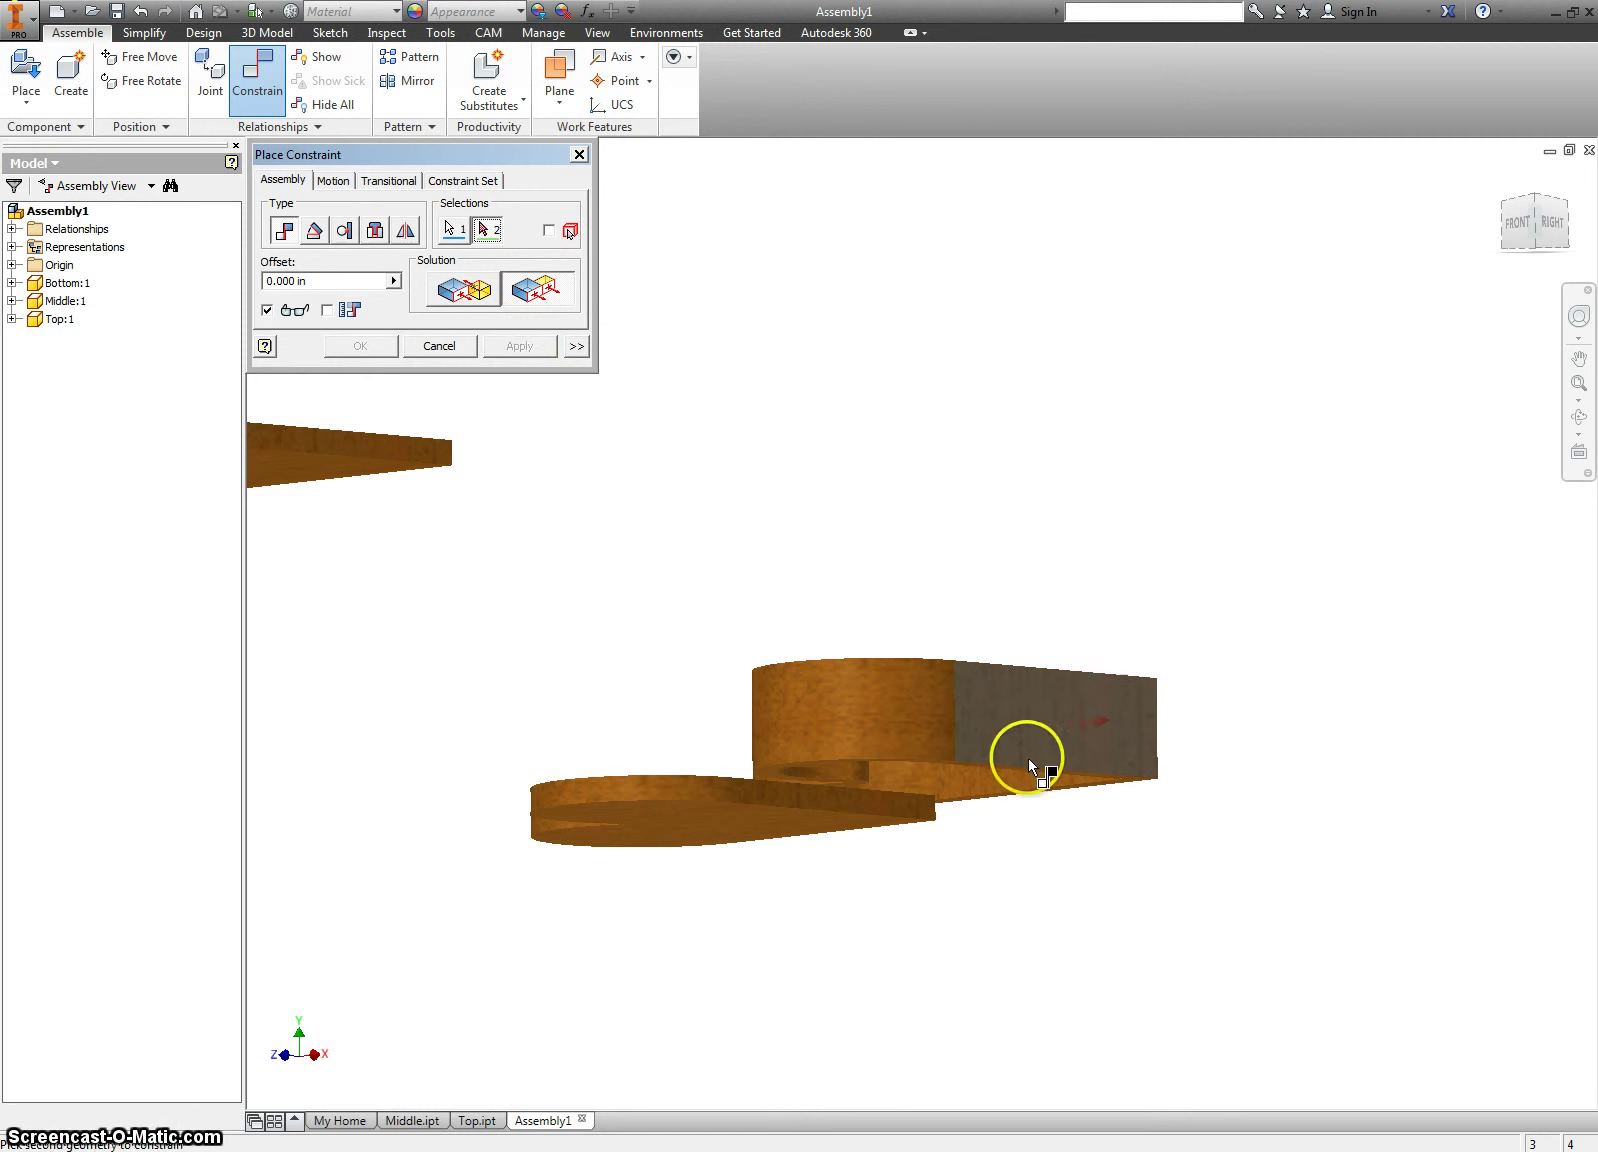
{"action": "left_click", "coordinate": [886, 803]}
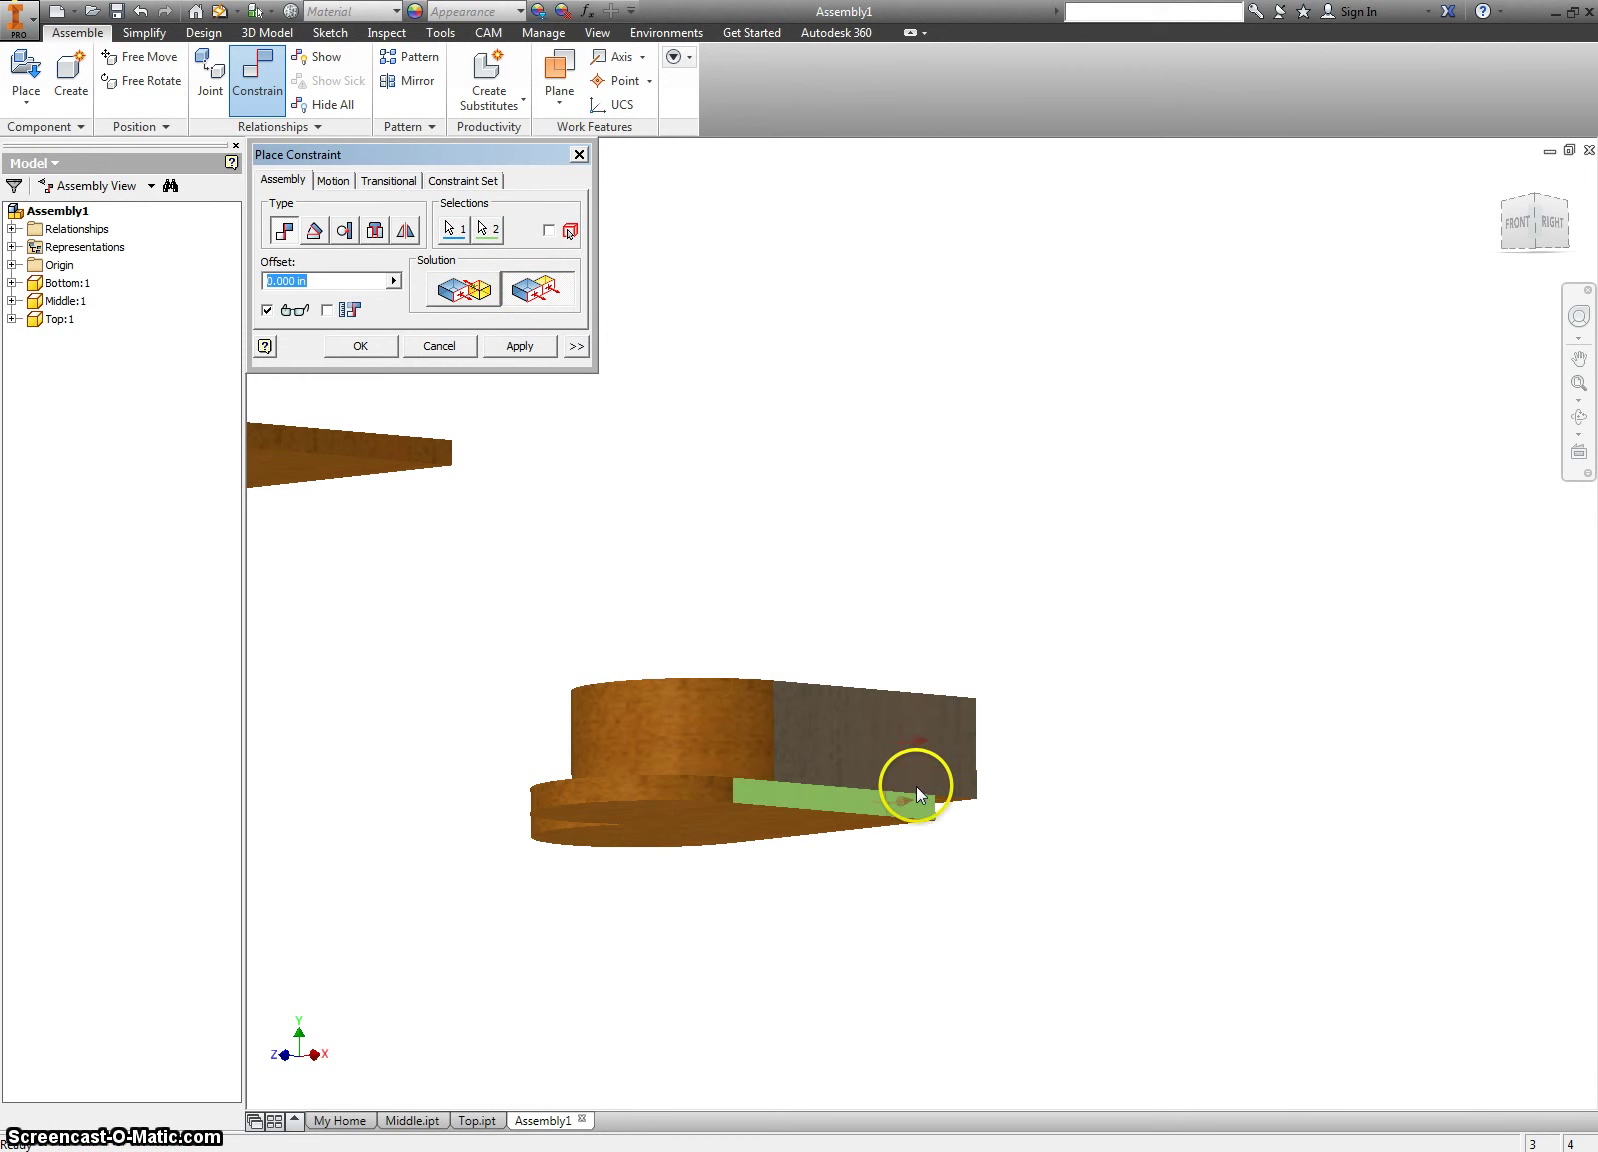
{"action": "left_click", "coordinate": [515, 346]}
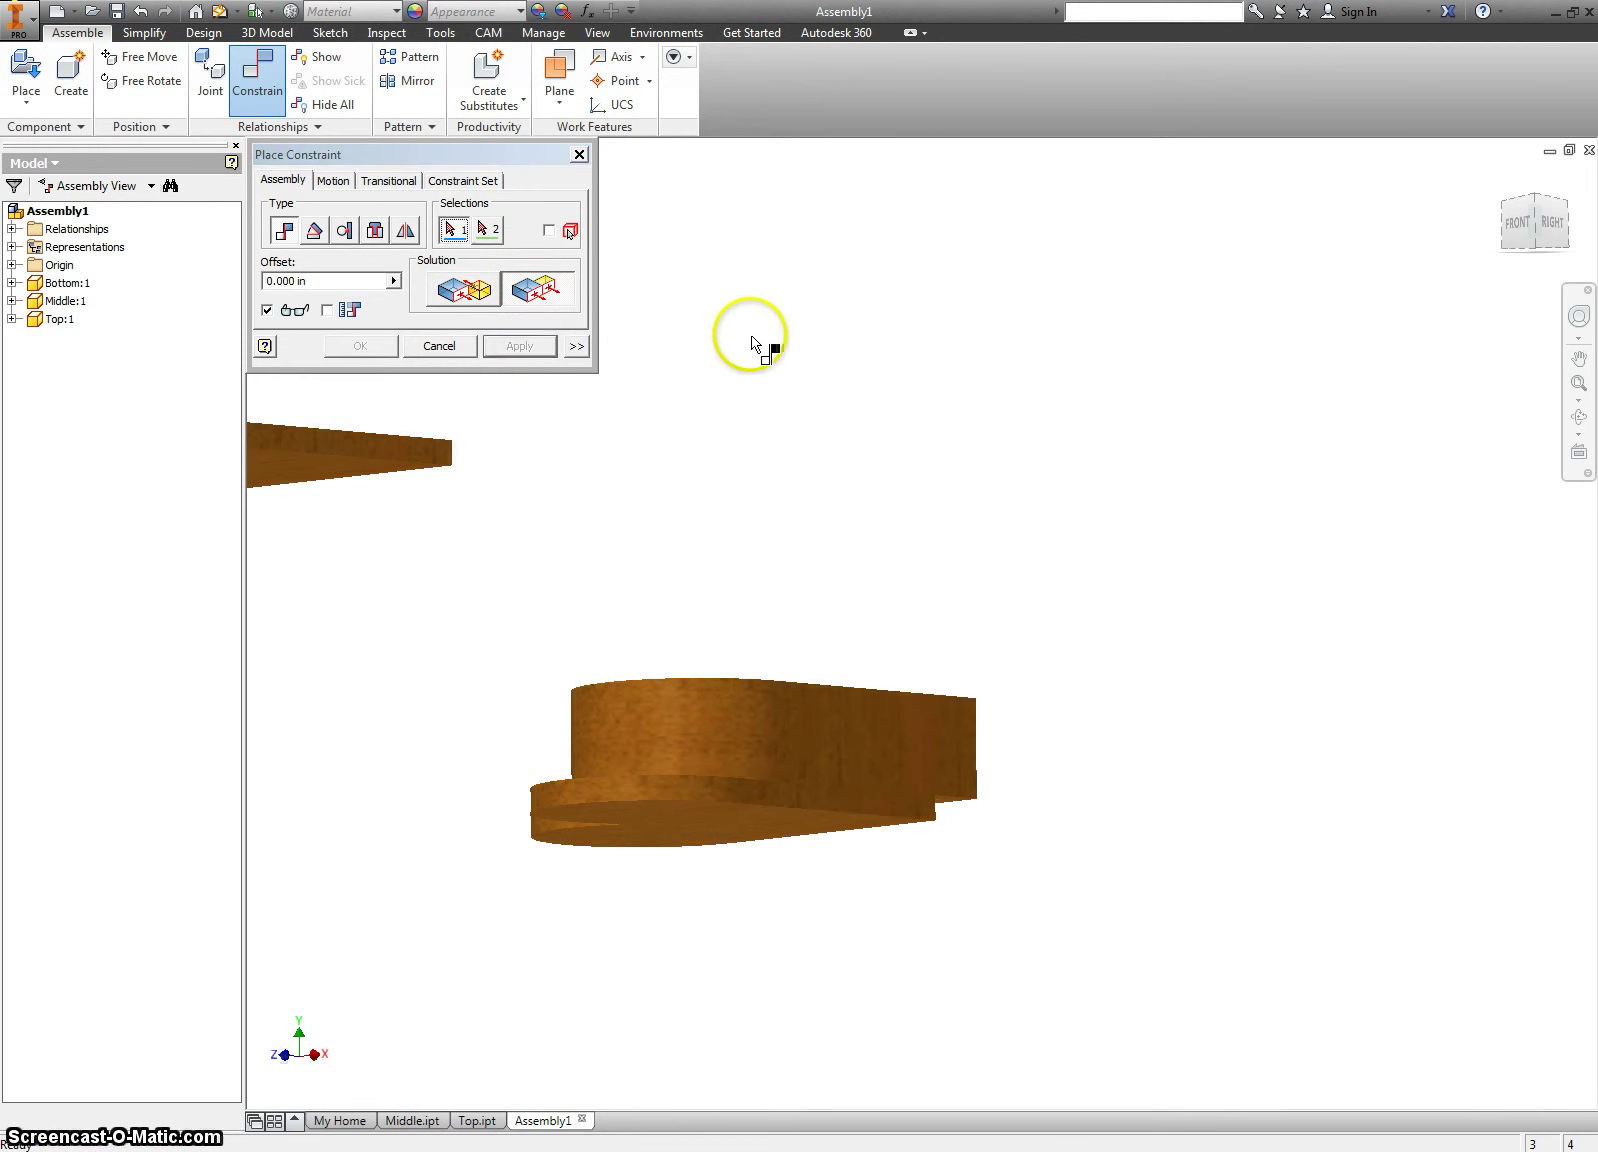
Add a second flush constraint between the notch face at the heart's point and its adjoining side
{"action": "left_click", "coordinate": [1540, 240]}
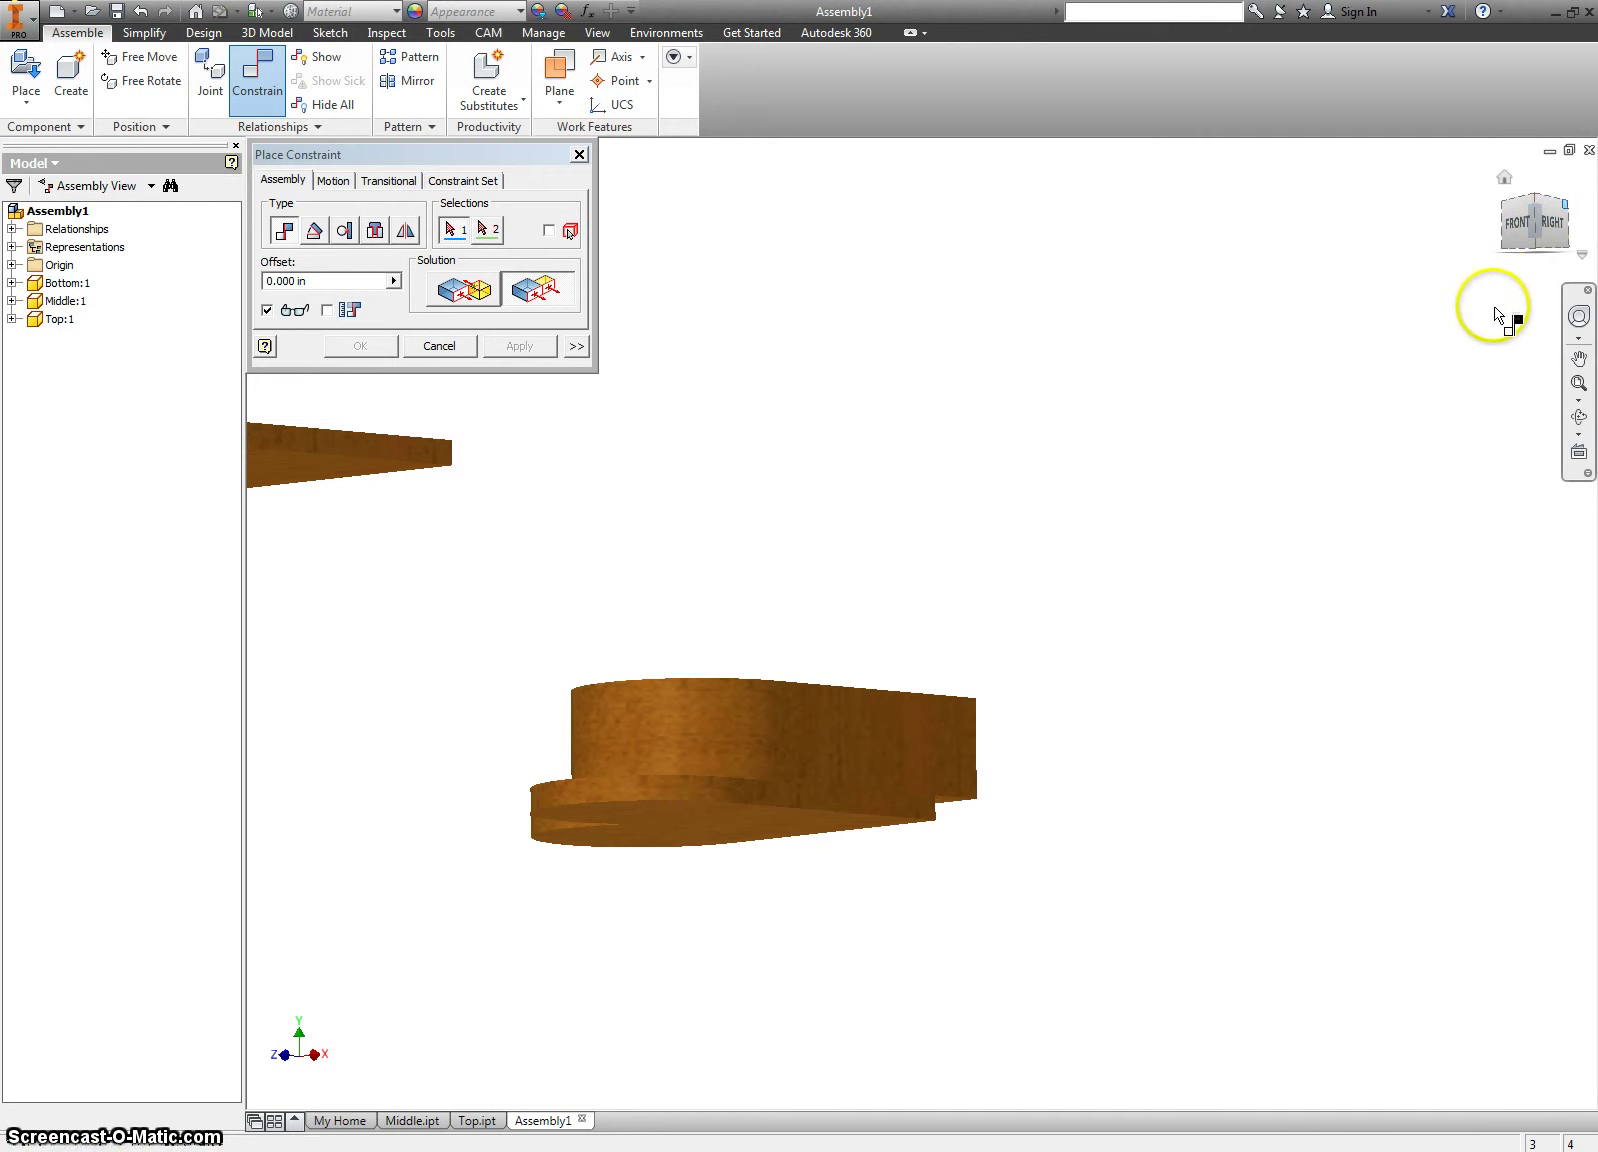
{"action": "scroll", "coordinate": [1133, 903], "scroll_direction": "up", "scroll_amount": 5}
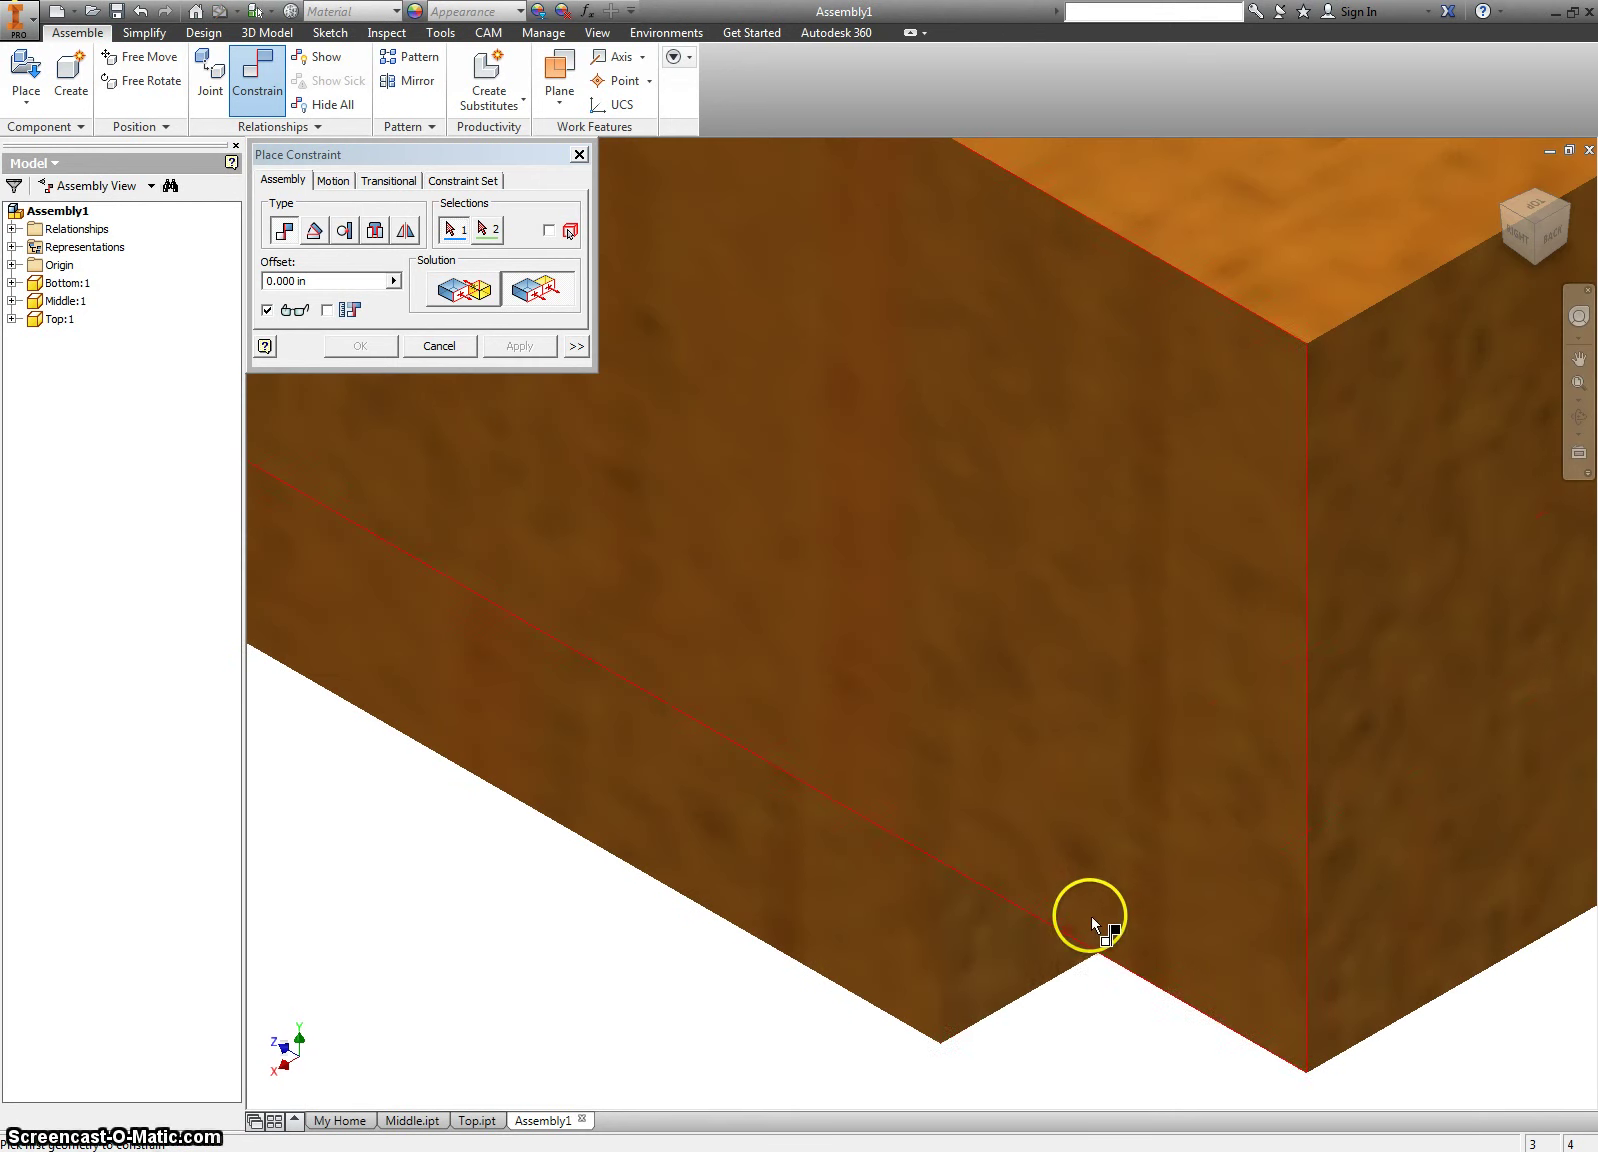
{"action": "left_click", "coordinate": [990, 968]}
{"action": "left_click", "coordinate": [1391, 705]}
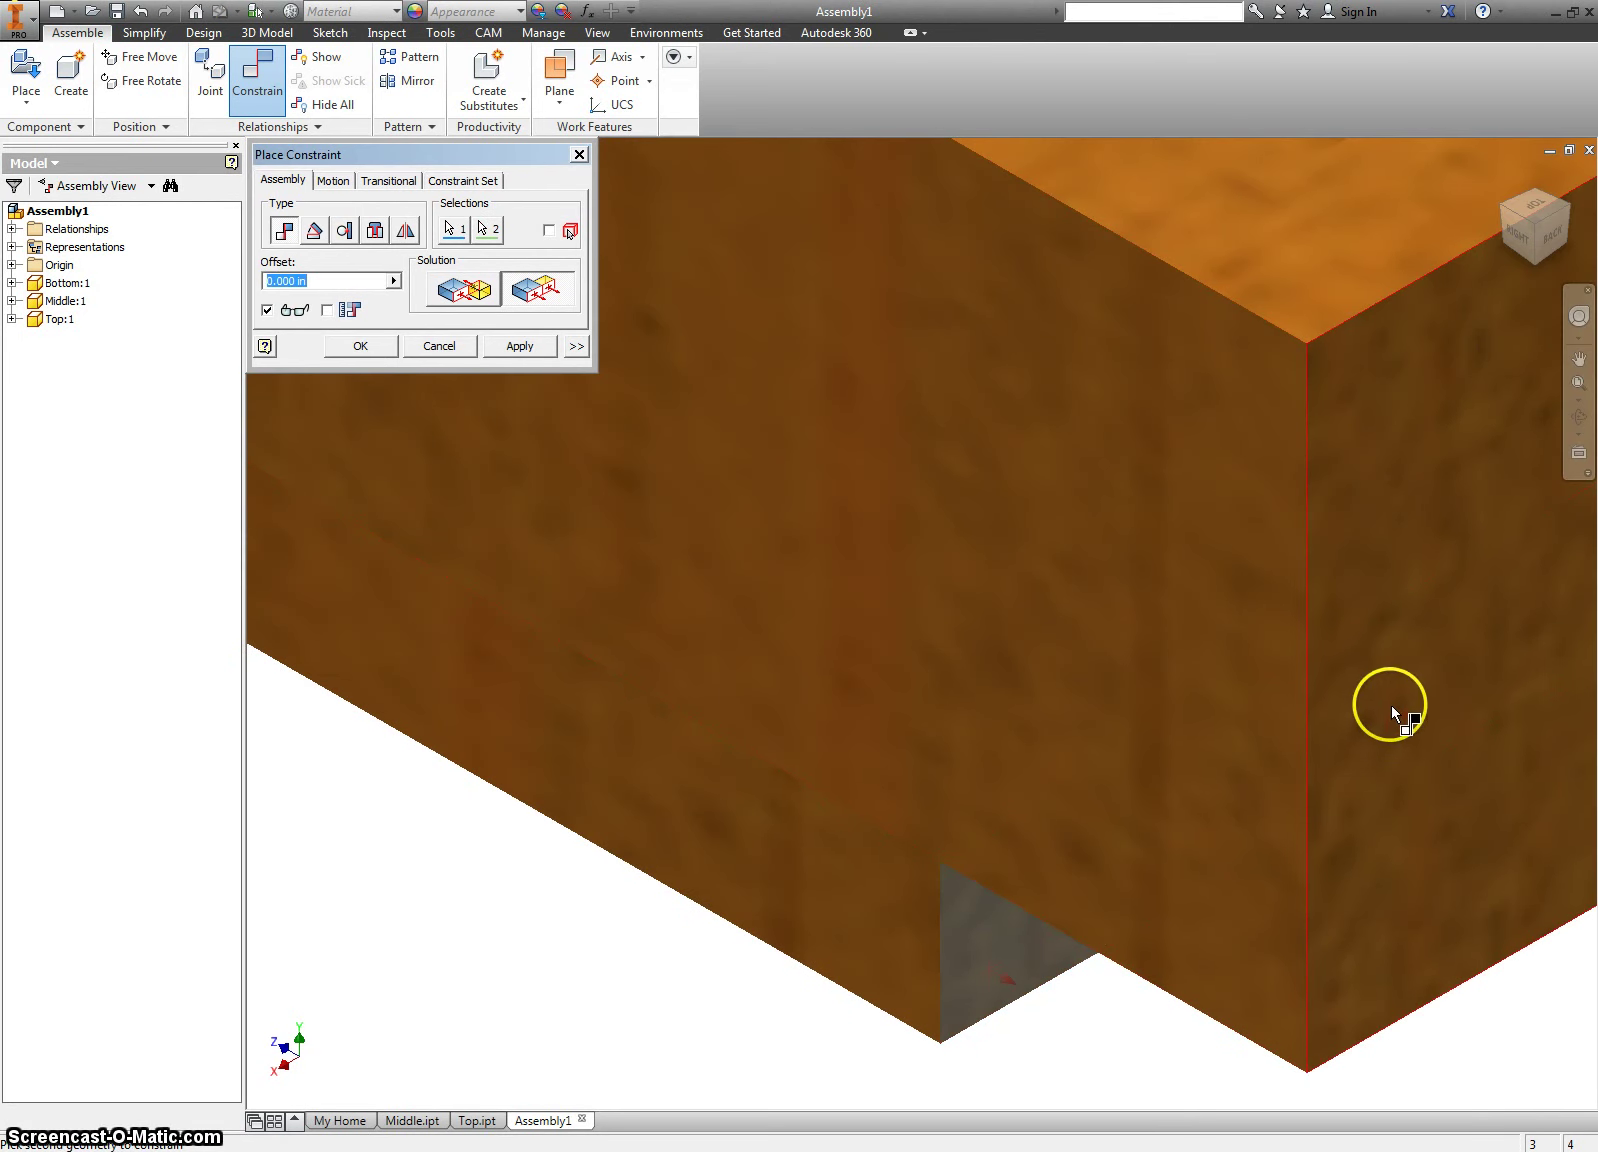
{"action": "scroll", "coordinate": [1390, 705], "scroll_direction": "down", "scroll_amount": 5}
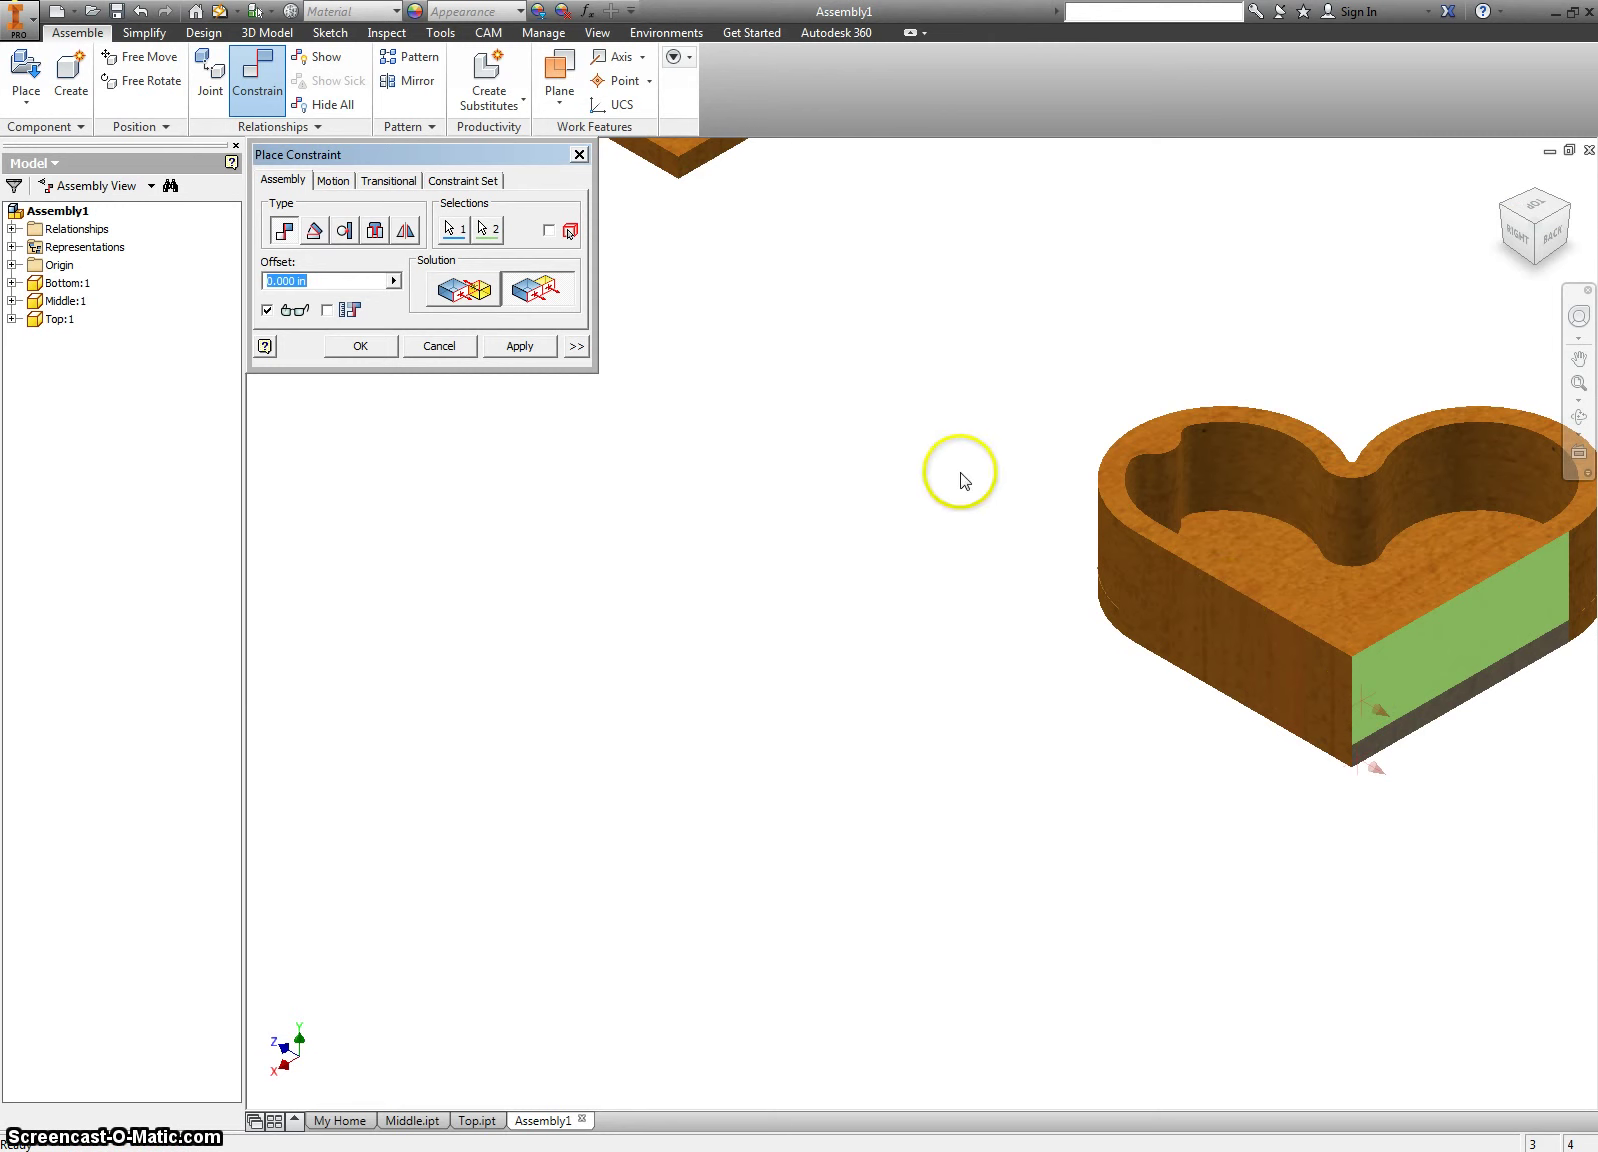
{"action": "left_click", "coordinate": [512, 346]}
{"action": "scroll", "coordinate": [1180, 480], "scroll_direction": "down", "scroll_amount": 3}
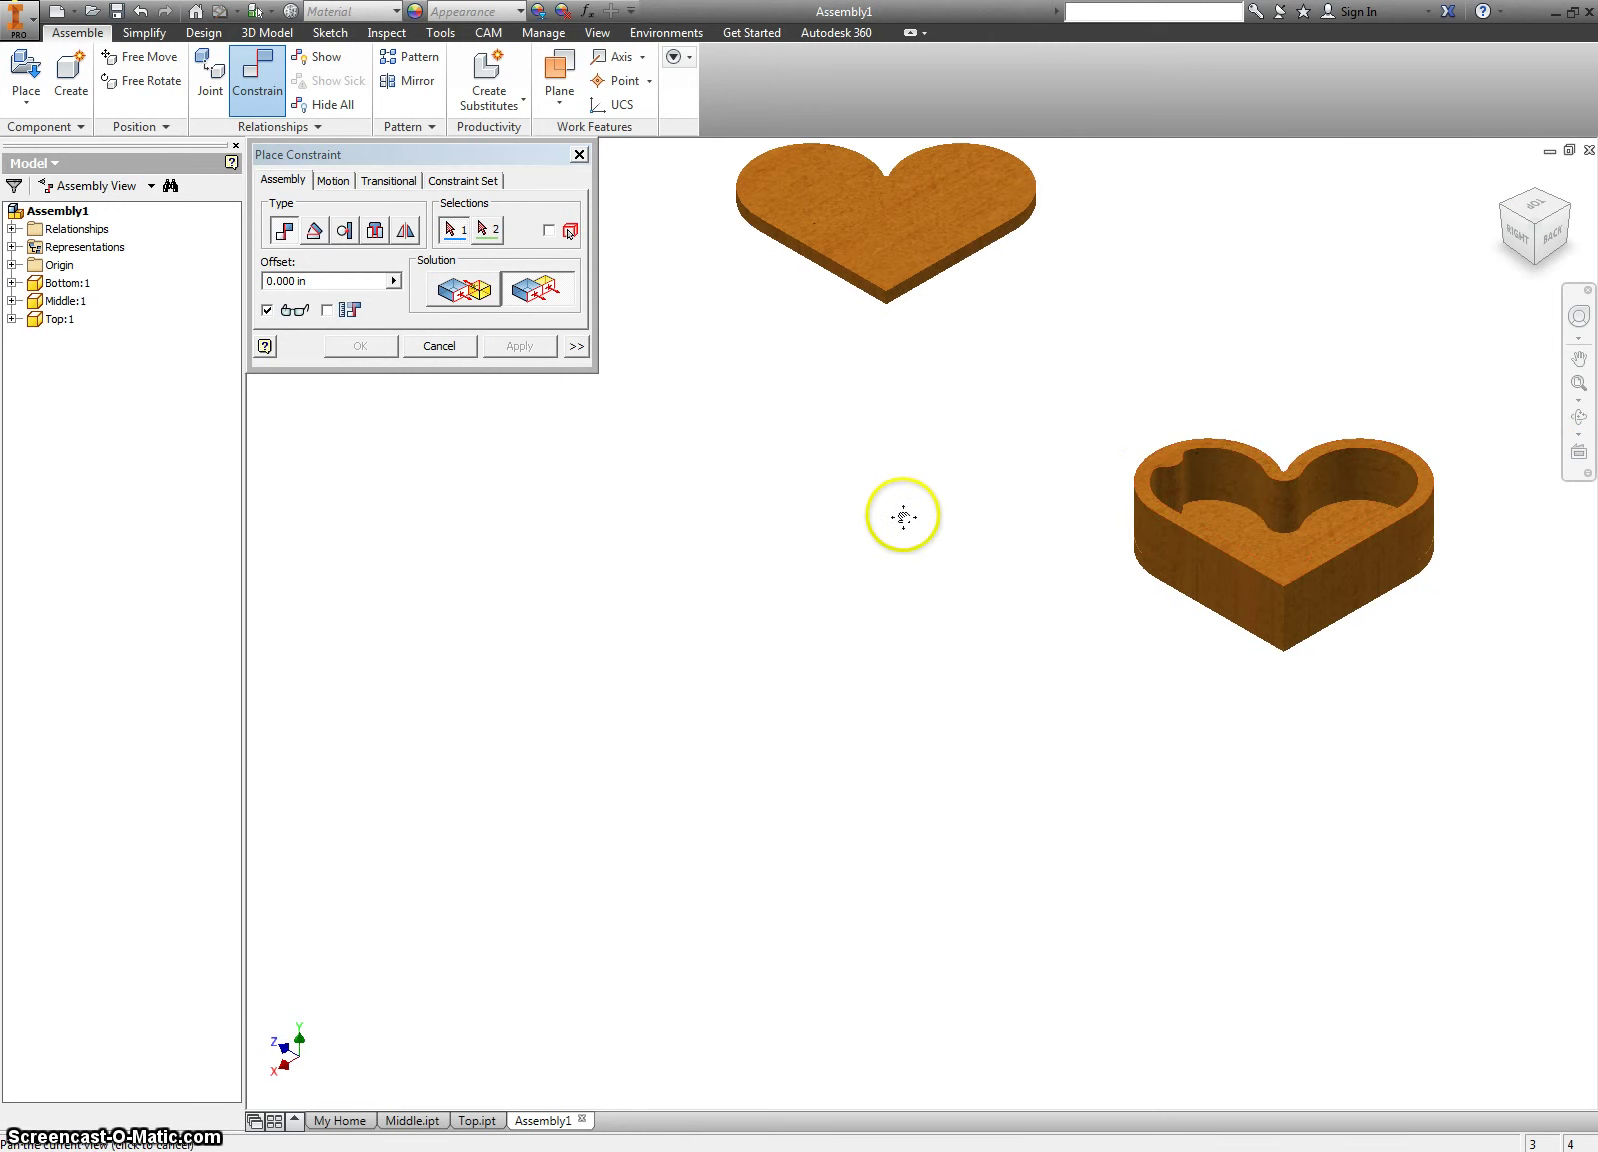
{"action": "middle_click_drag", "start_coordinate": [902, 517], "coordinate": [724, 531]}
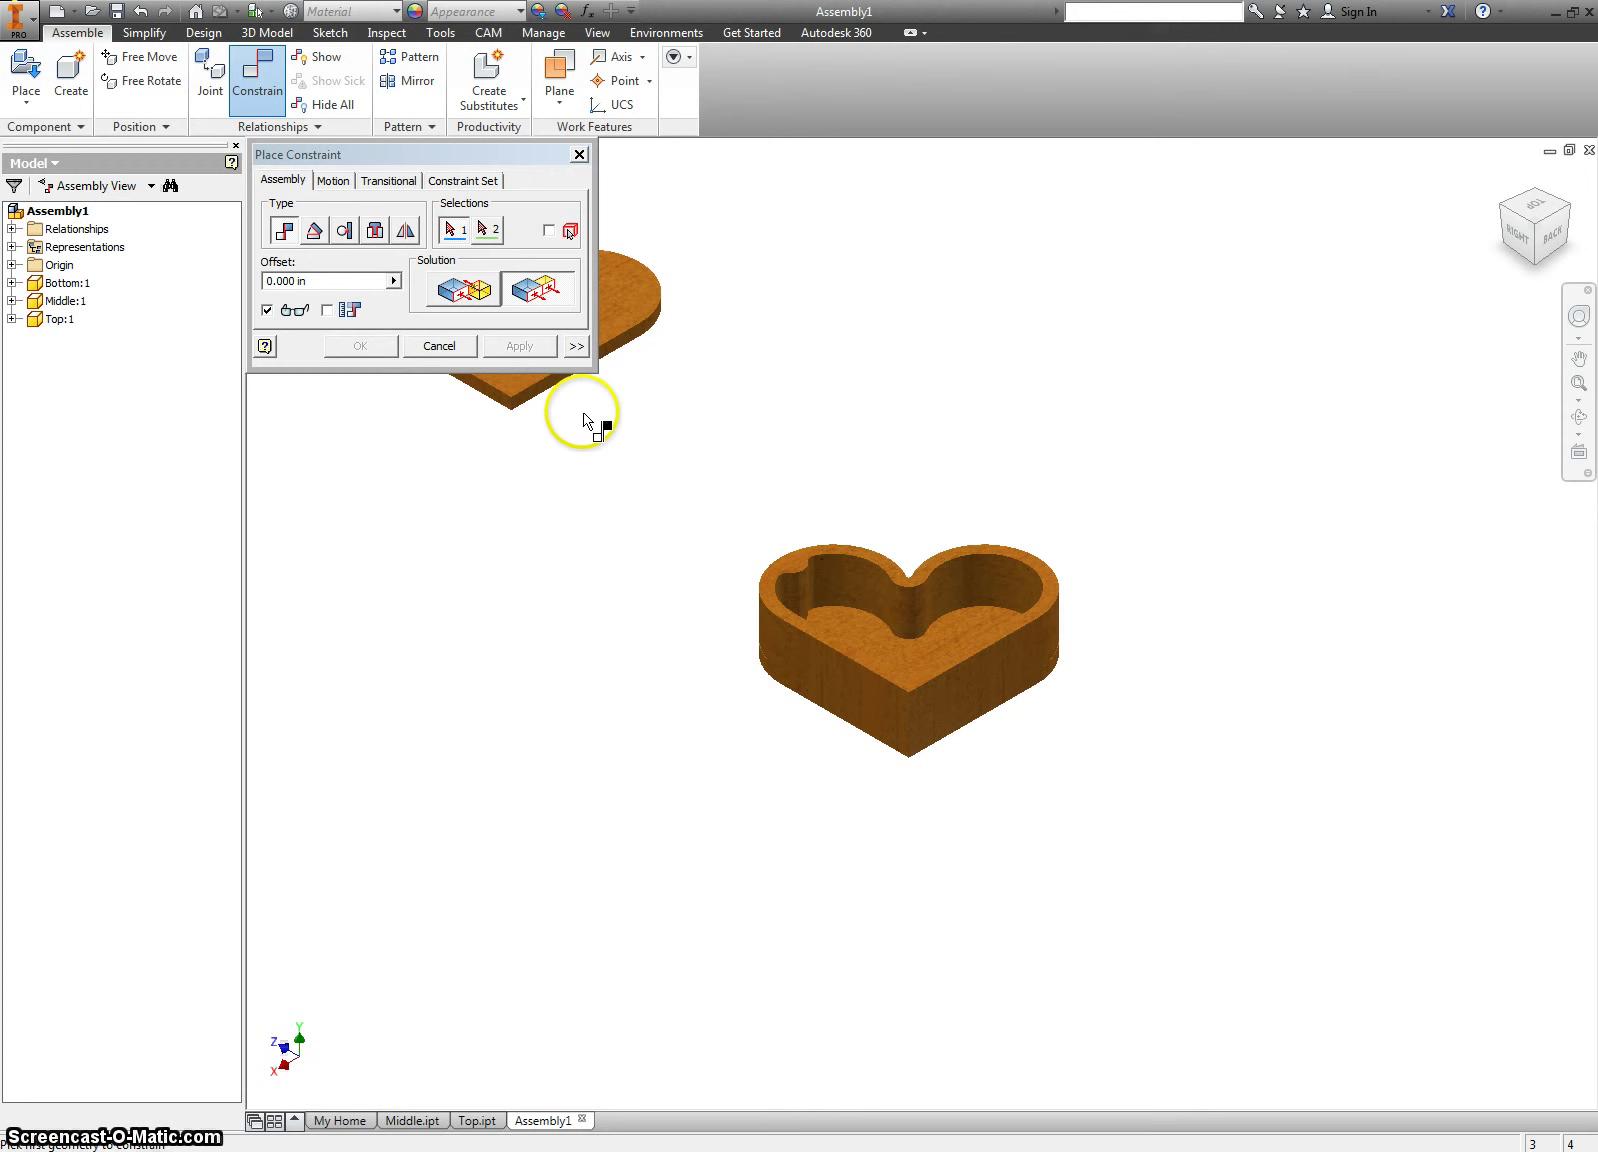
{"action": "middle_click_drag", "start_coordinate": [614, 428], "coordinate": [624, 464]}
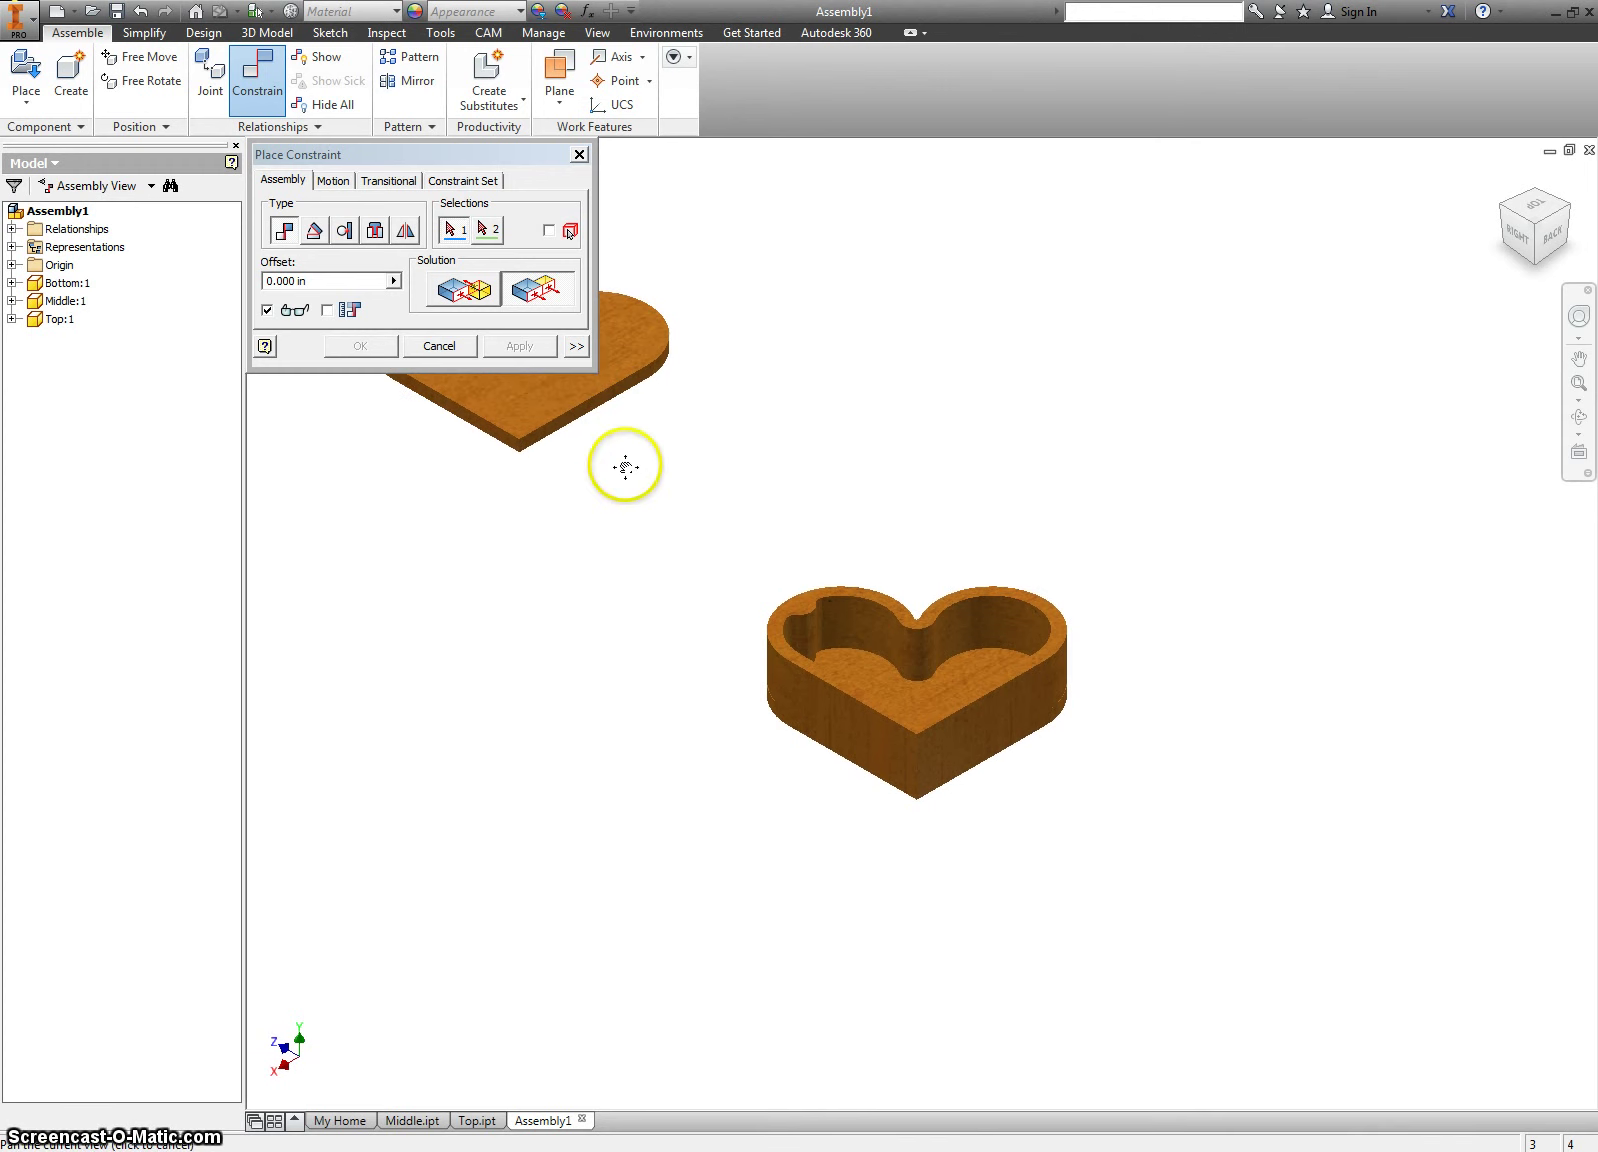
Move the lid above the box and mate its face onto the box's top rim
{"action": "left_click", "coordinate": [579, 154]}
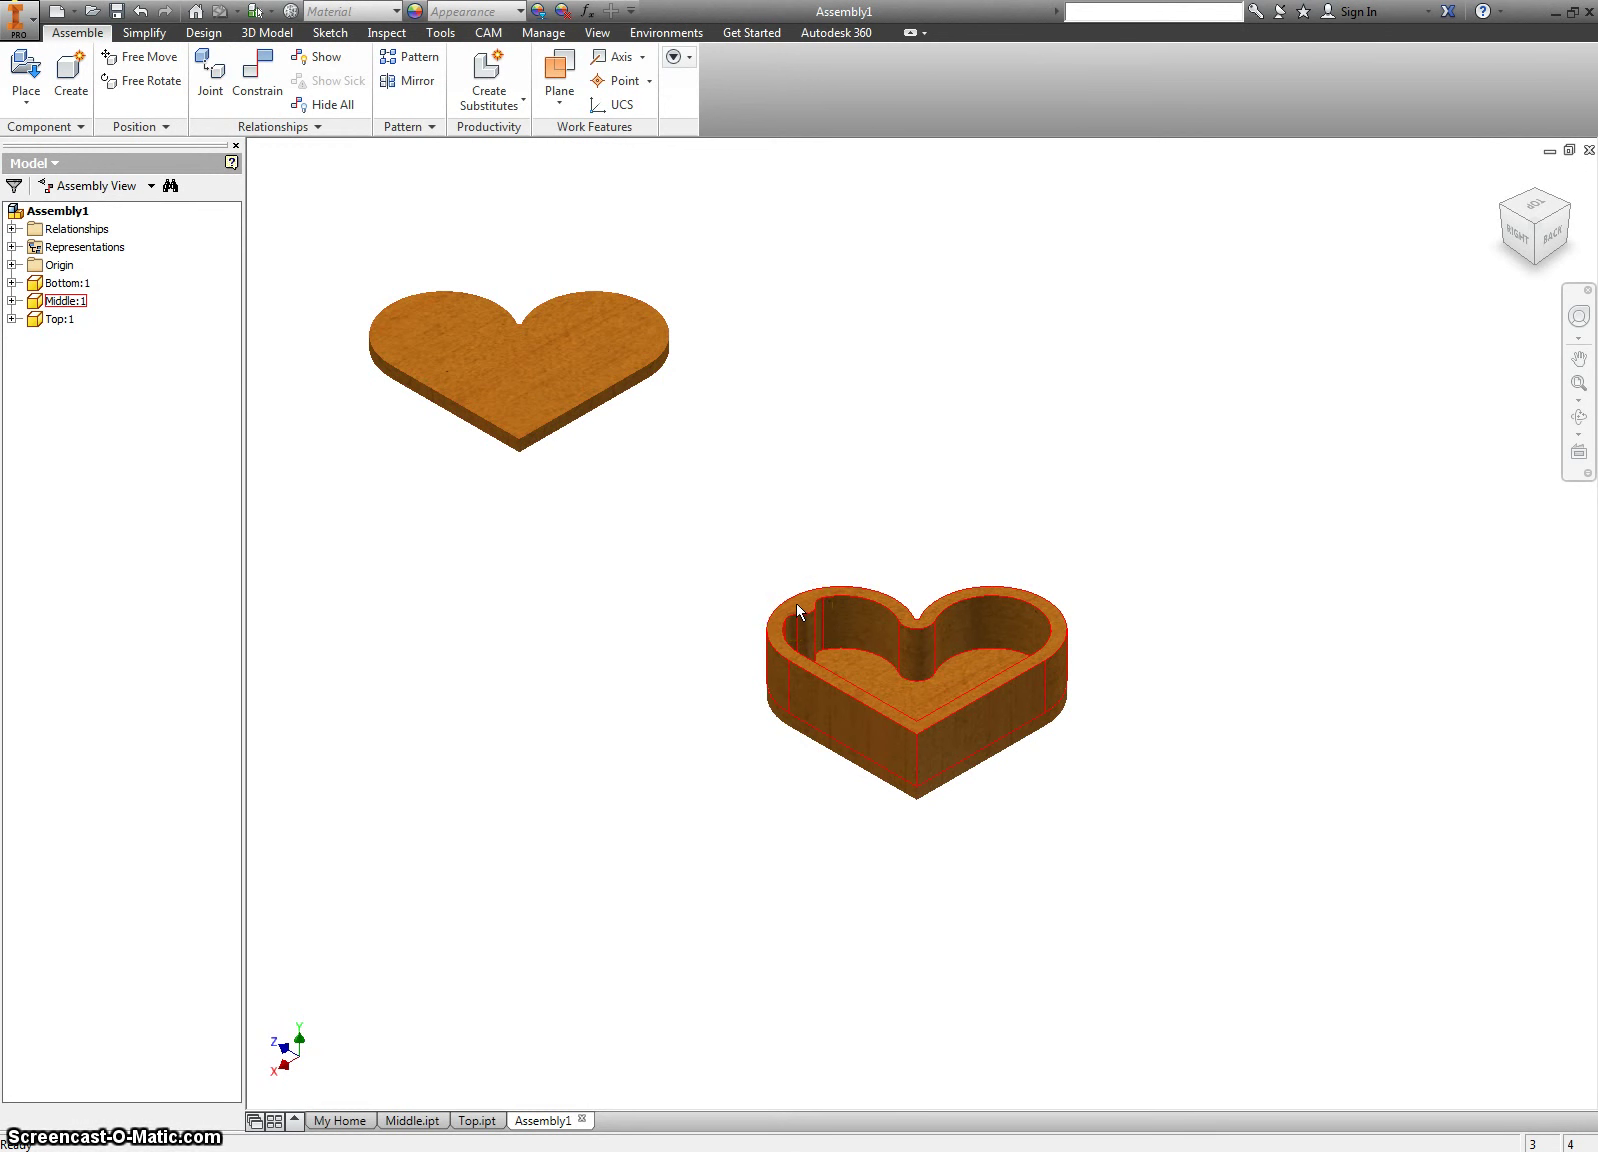
{"action": "left_click_drag", "start_coordinate": [575, 413], "coordinate": [938, 457]}
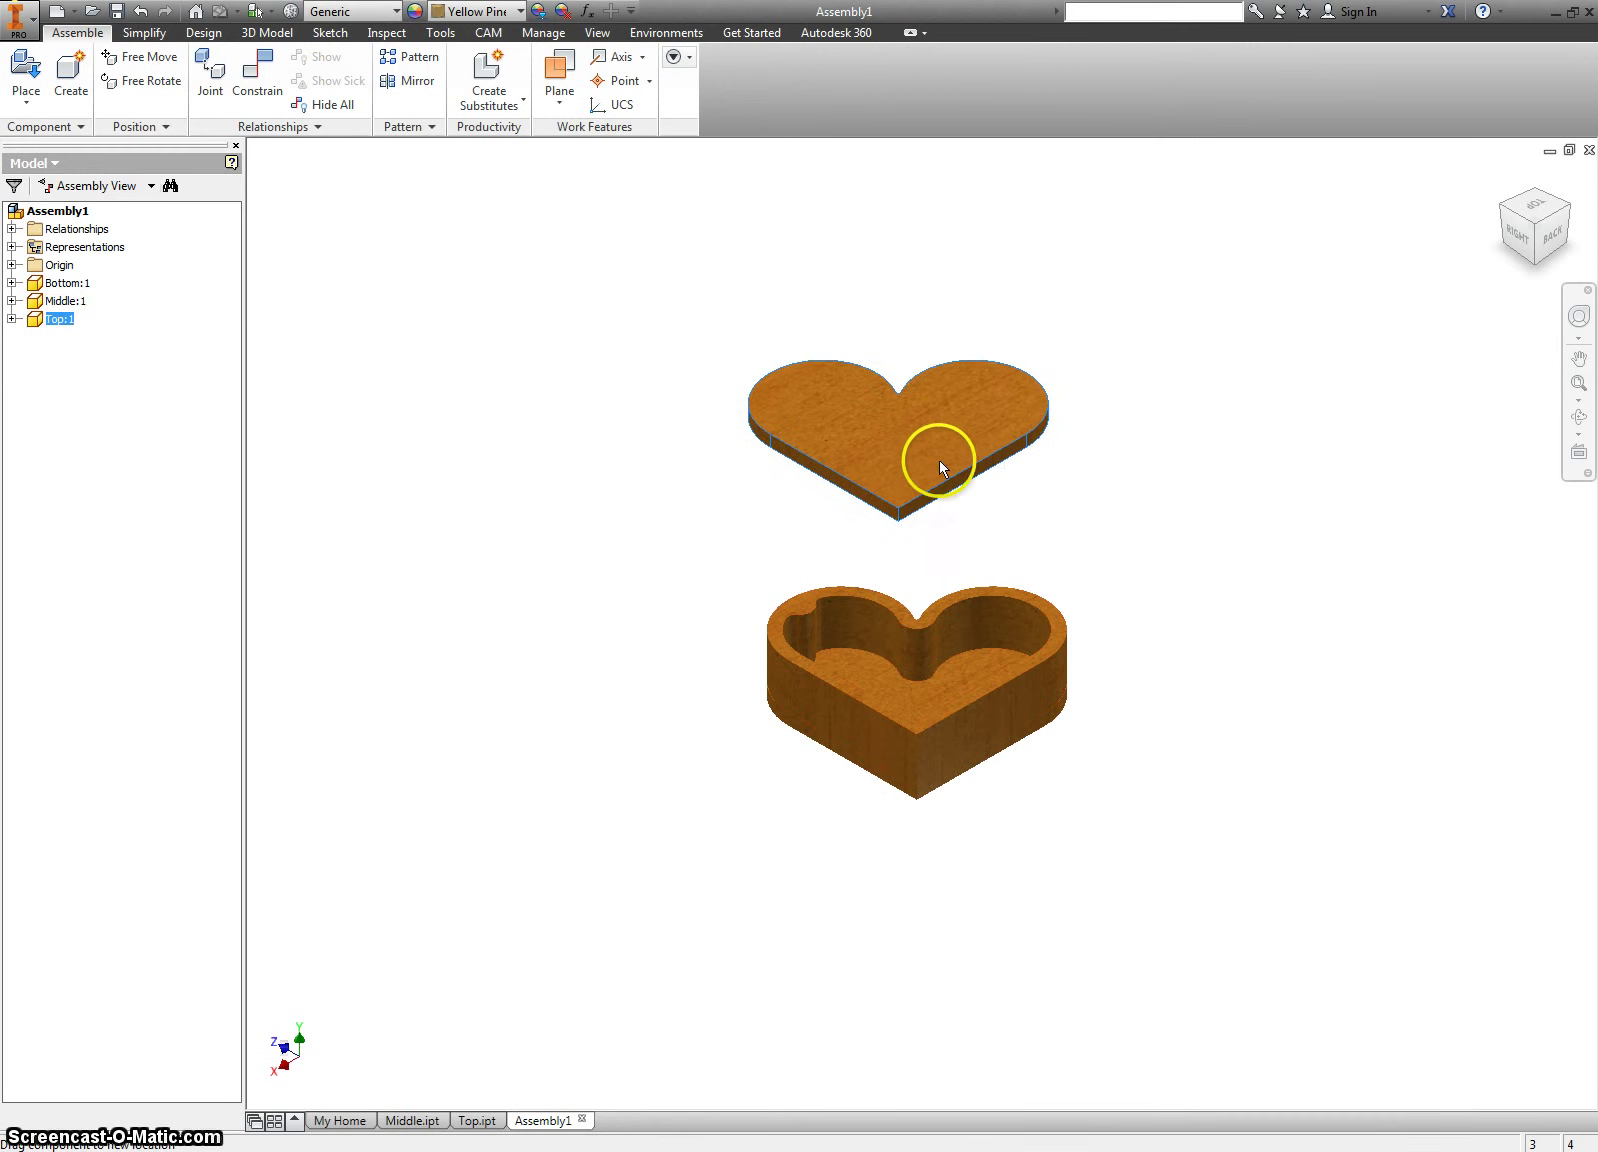
{"action": "left_click", "coordinate": [910, 515]}
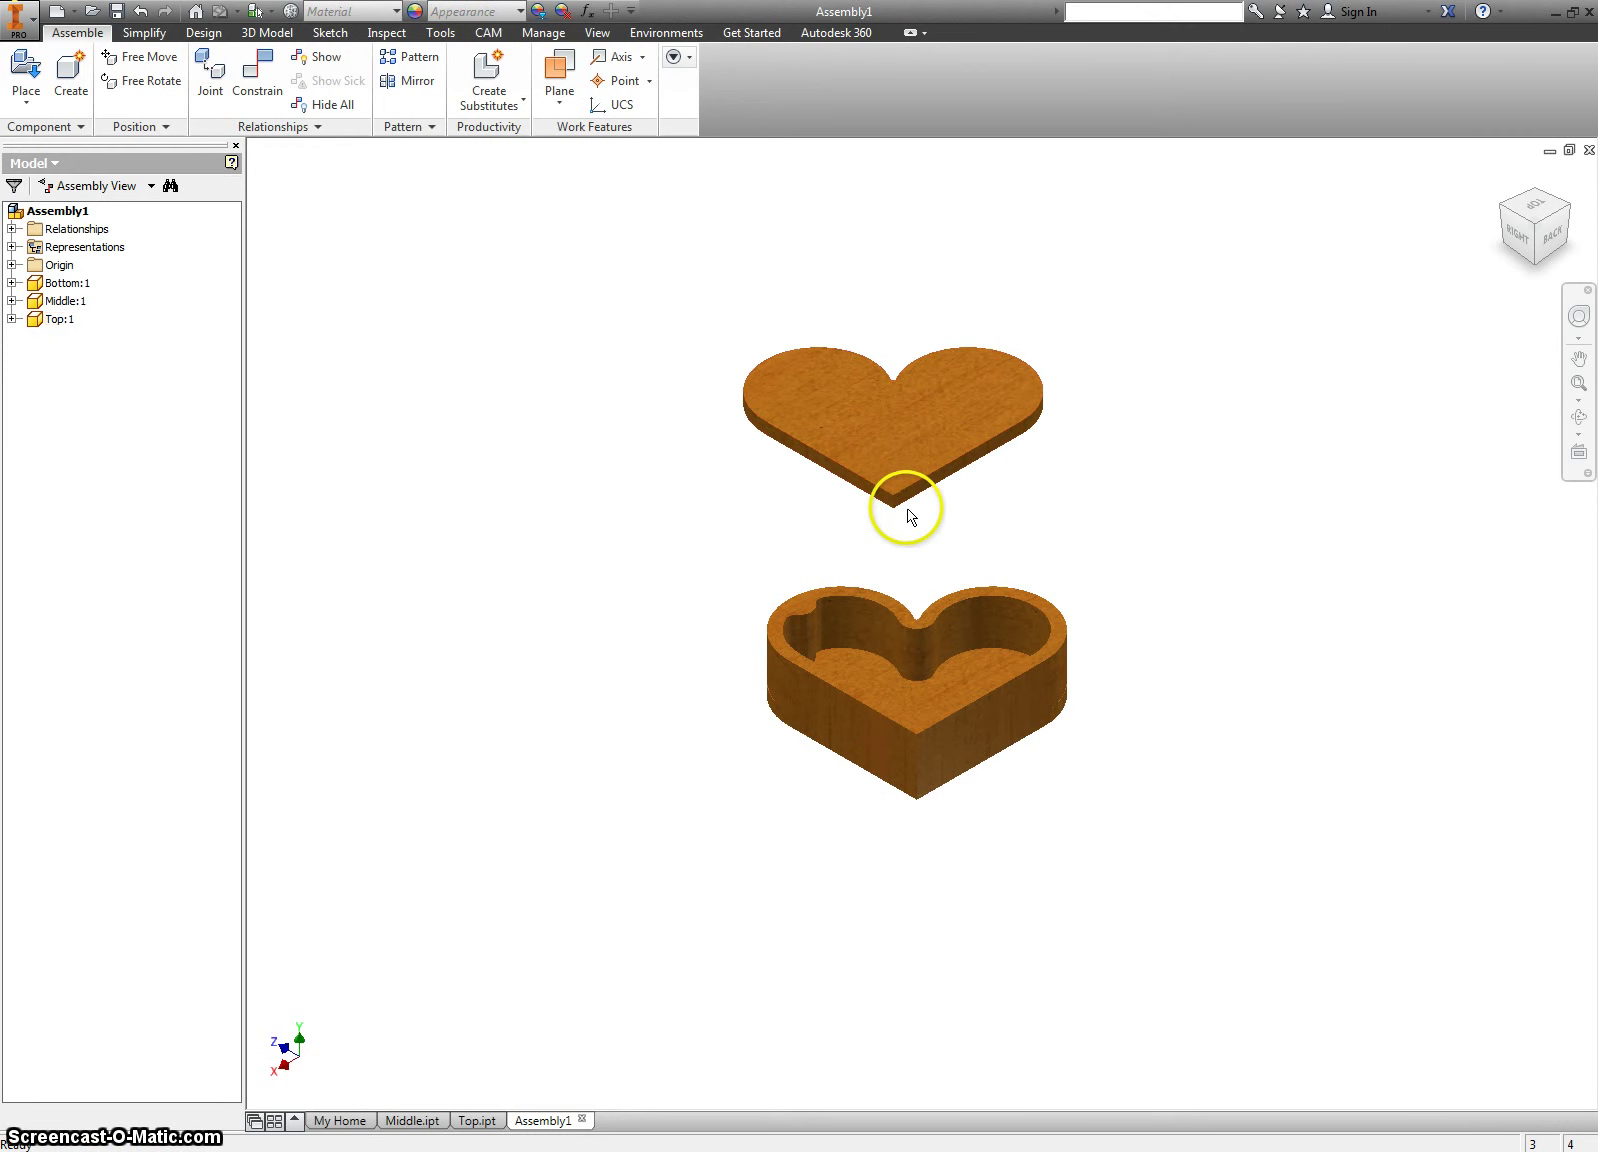
{"action": "left_click", "coordinate": [259, 80]}
{"action": "left_click", "coordinate": [833, 388]}
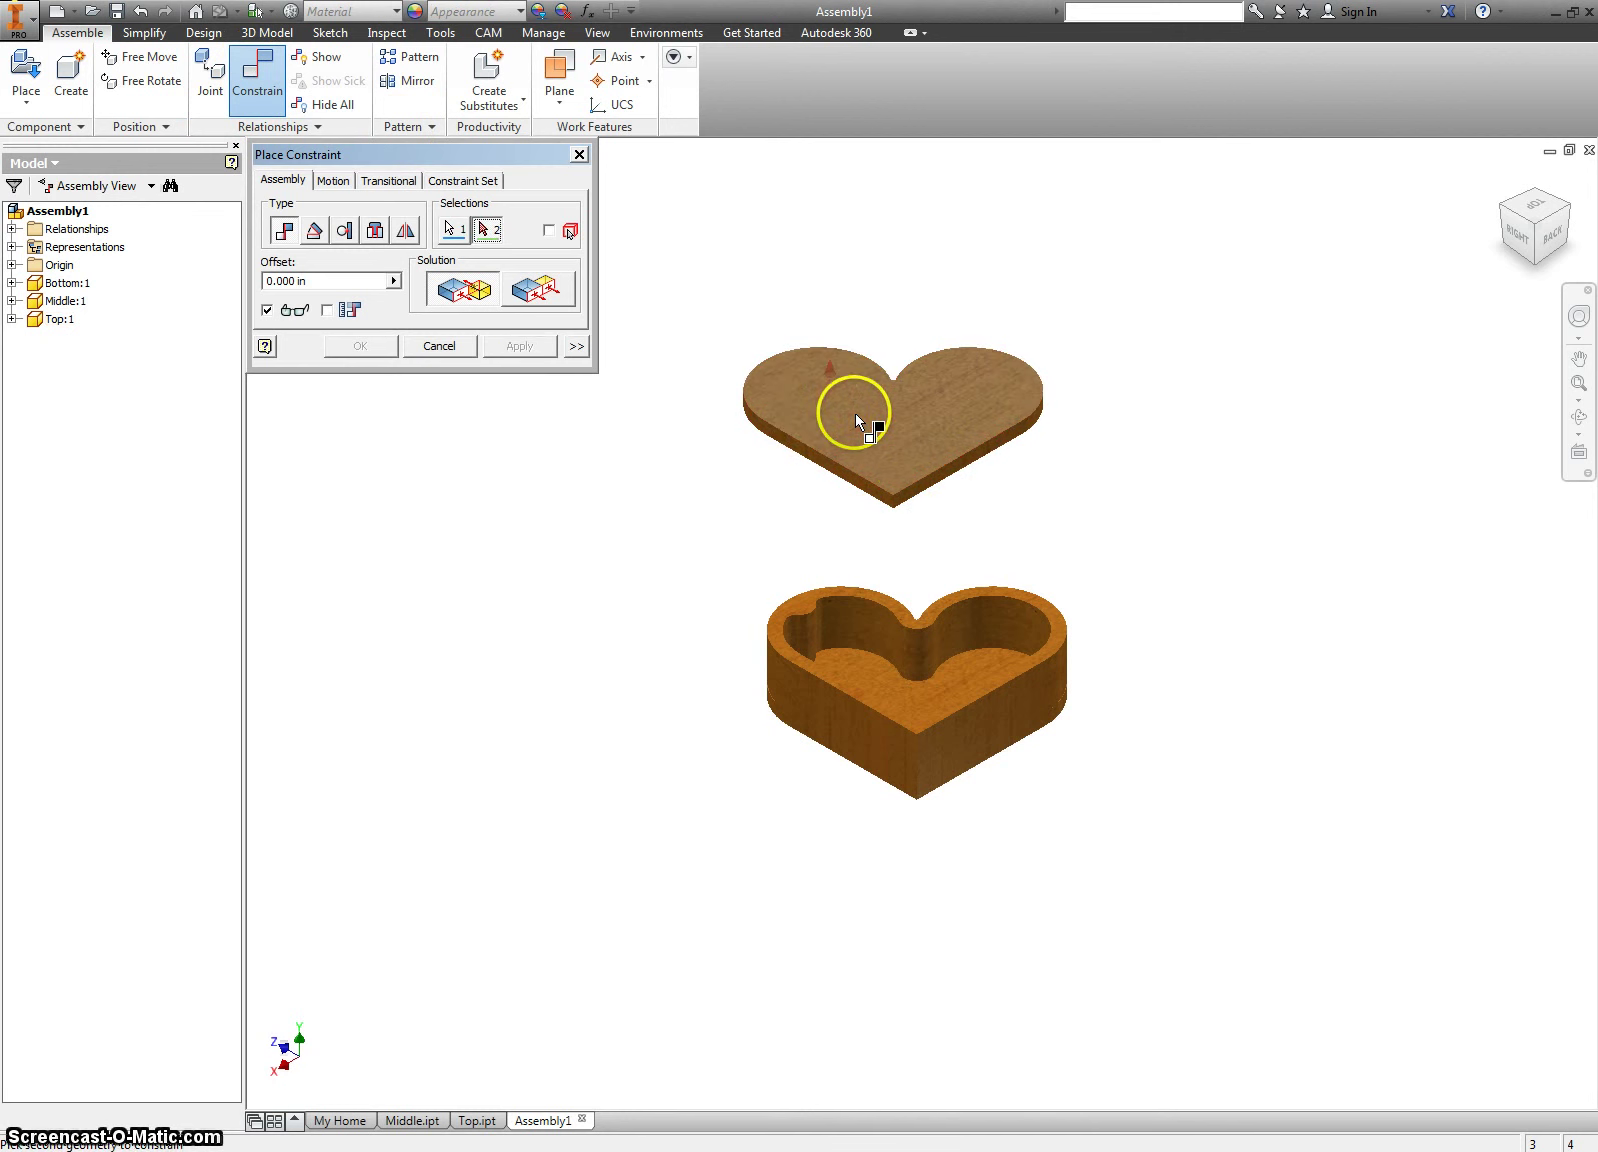
{"action": "left_click", "coordinate": [801, 600]}
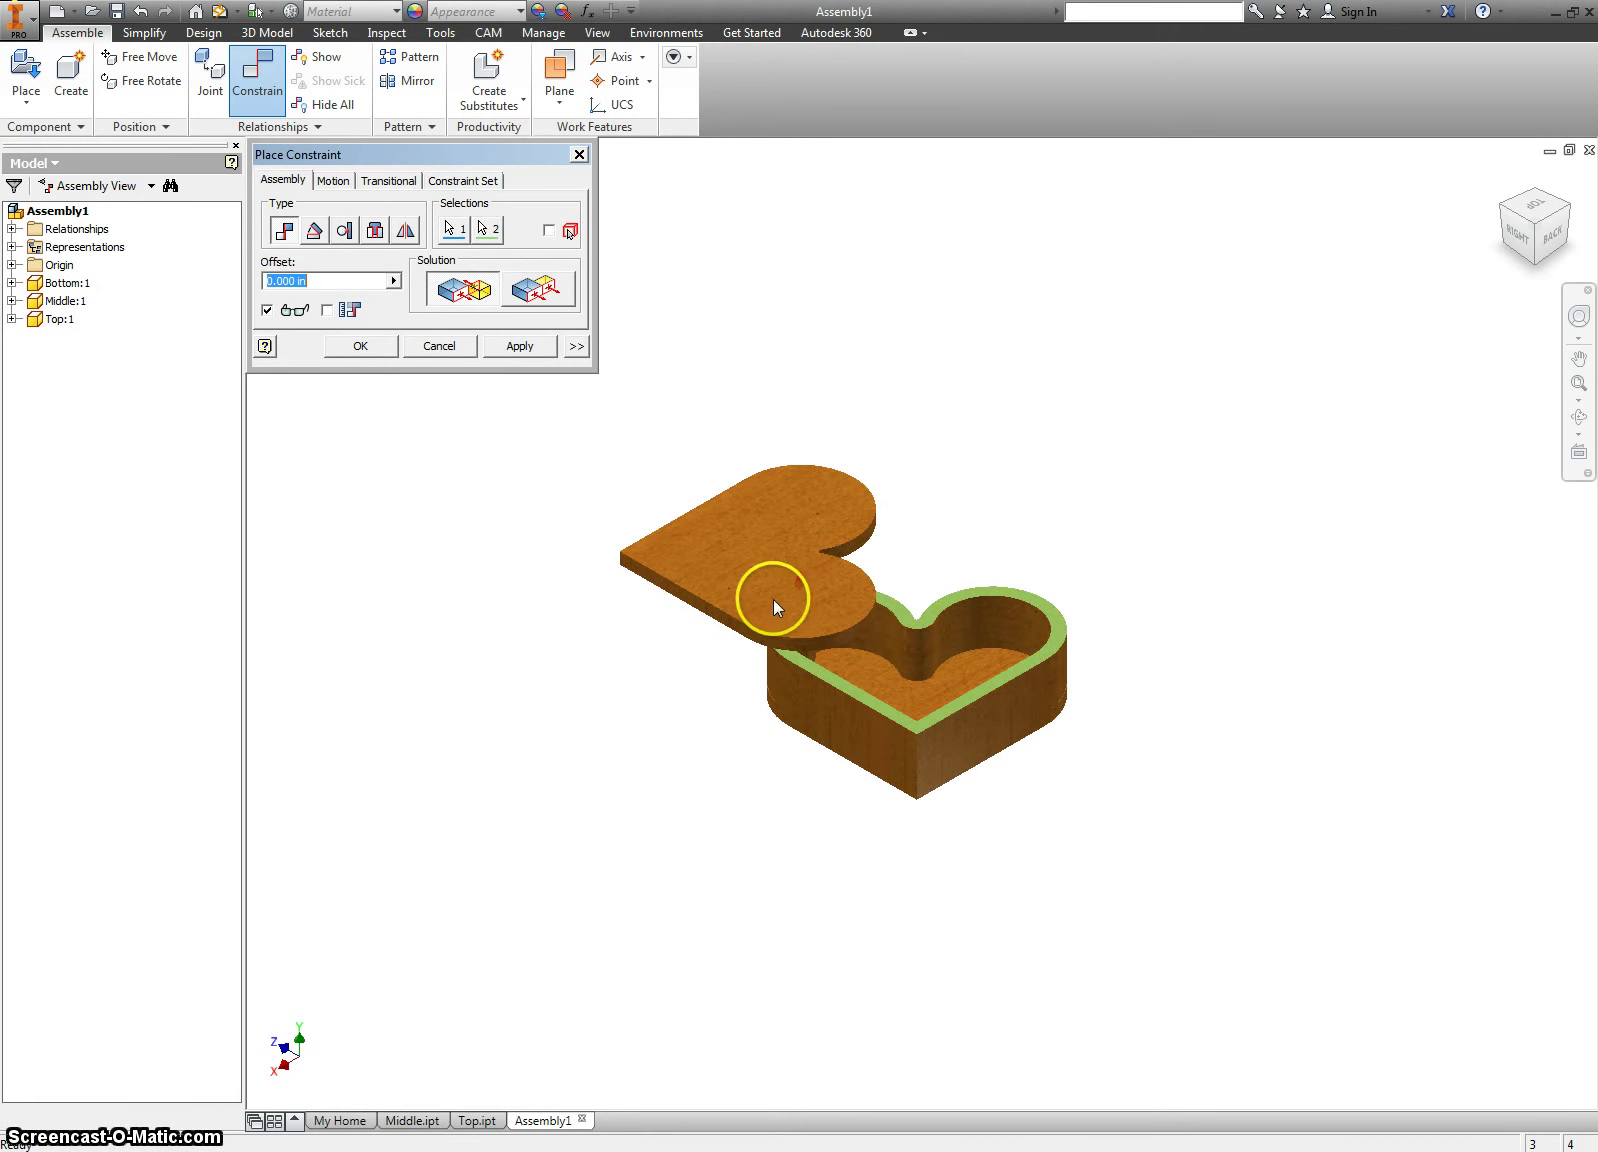
{"action": "left_click", "coordinate": [528, 345]}
Flush the lid's side faces with the box's sides and finish placing constraints
{"action": "left_click", "coordinate": [536, 287]}
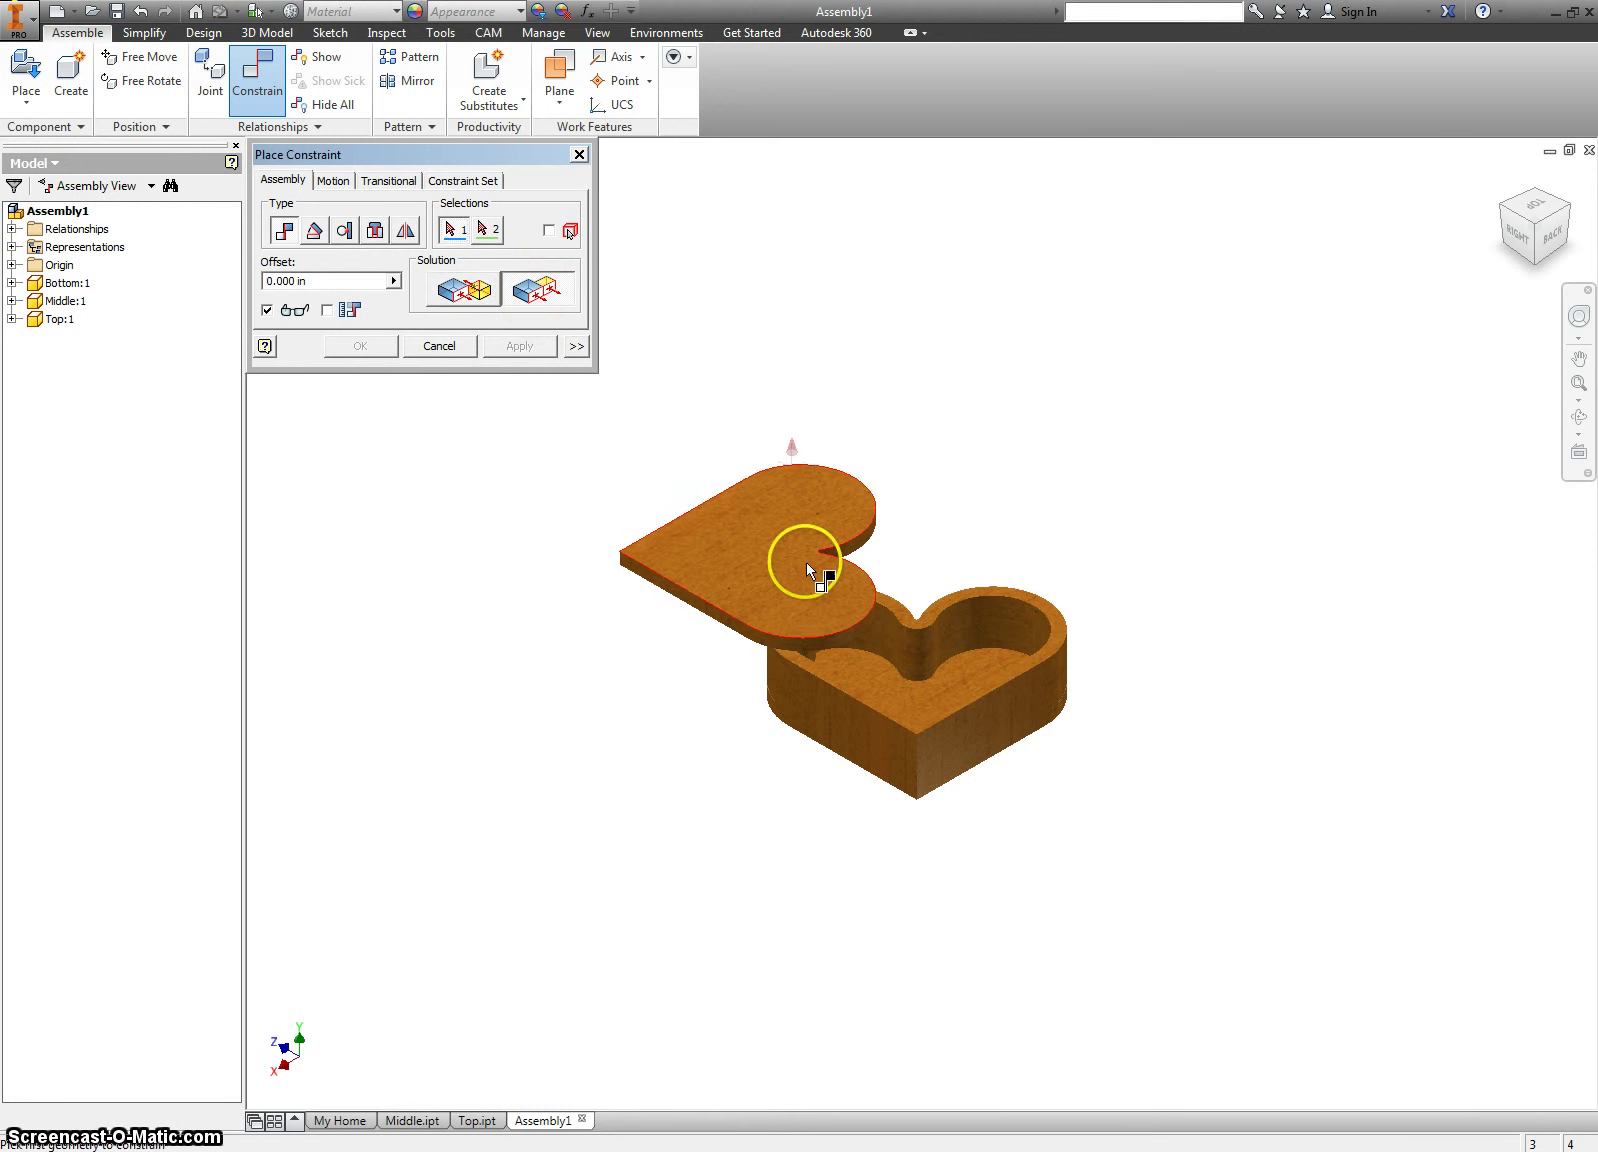
{"action": "left_click", "coordinate": [950, 745]}
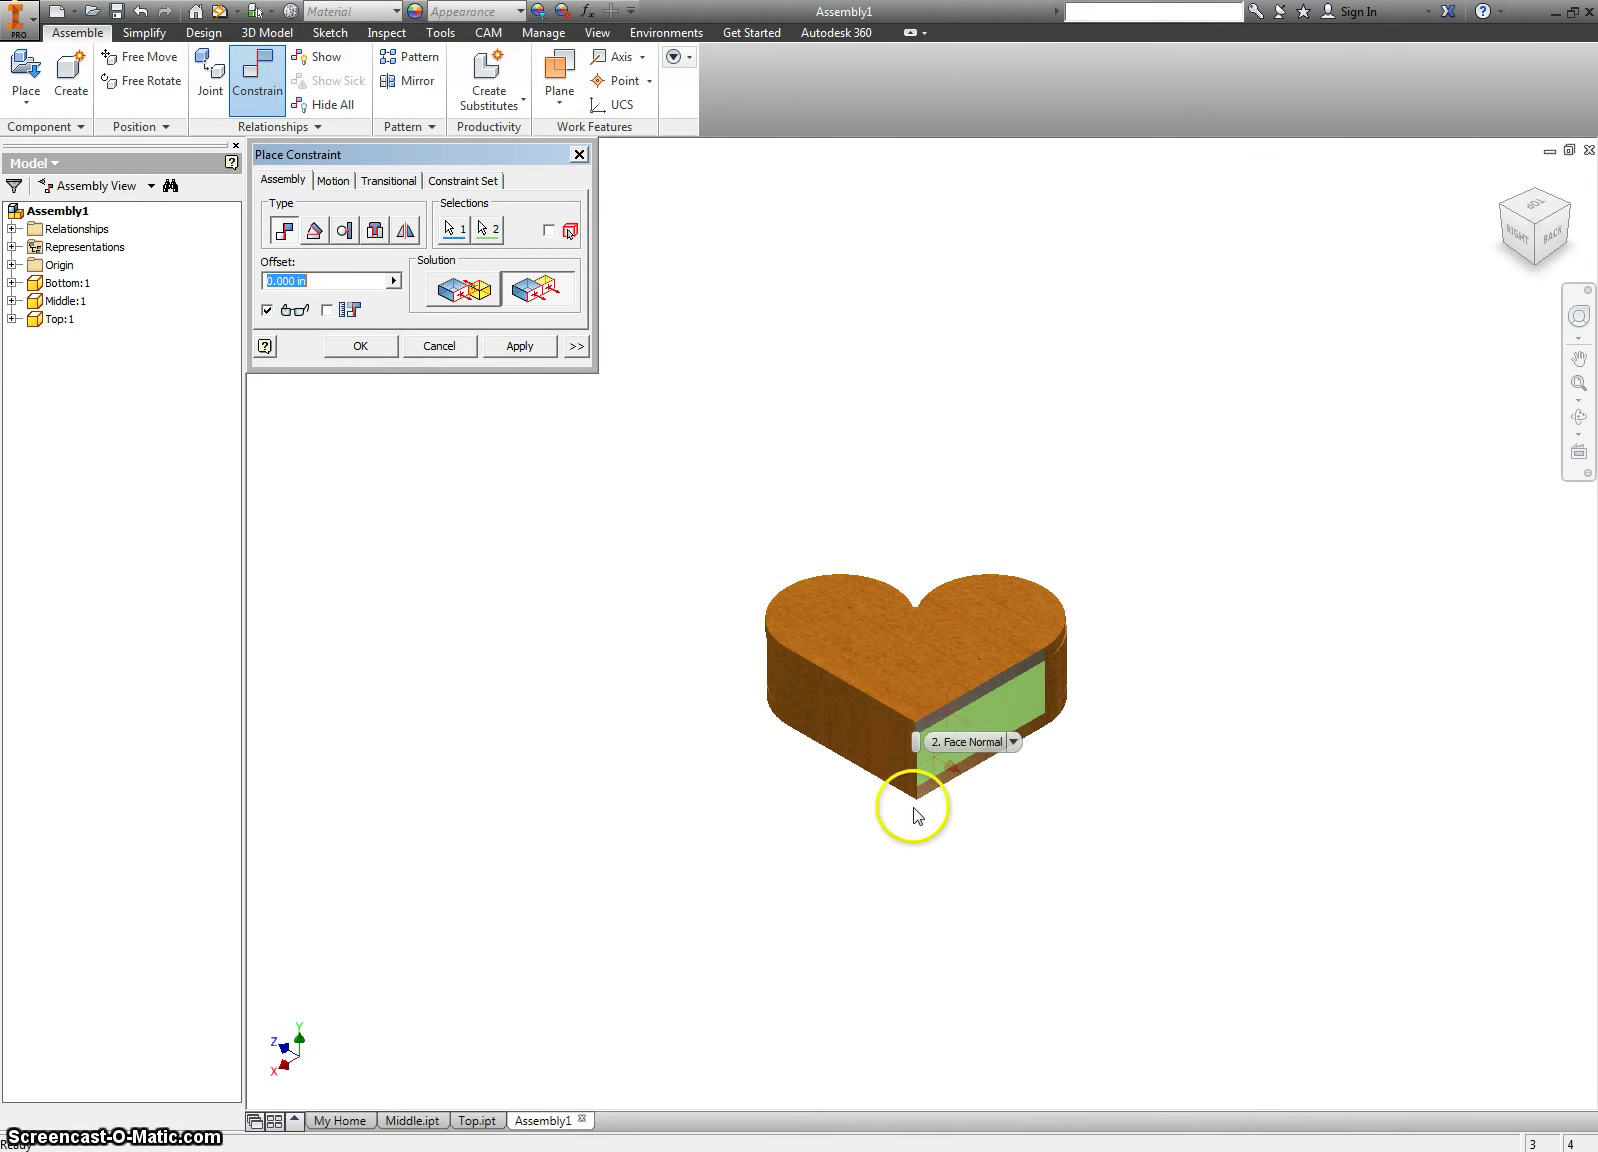
{"action": "middle_click_drag", "start_coordinate": [860, 800], "coordinate": [742, 726]}
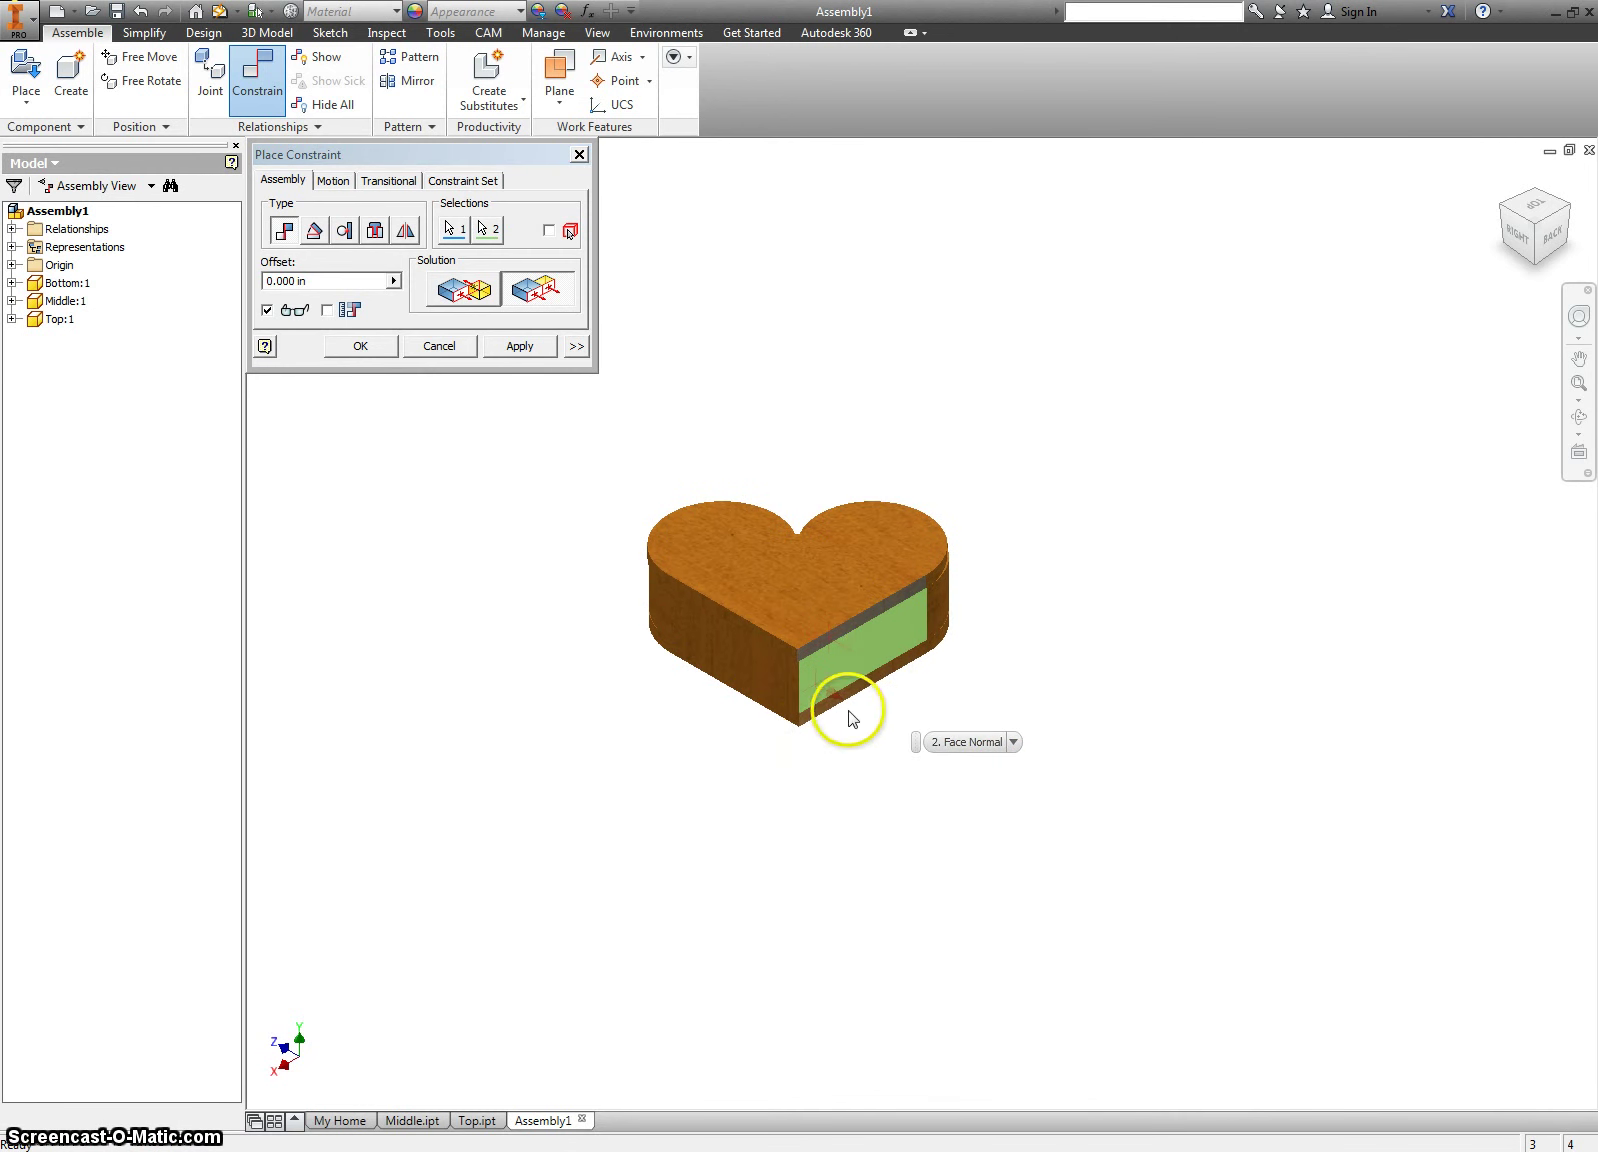
{"action": "left_click", "coordinate": [738, 650]}
{"action": "left_click", "coordinate": [747, 625]}
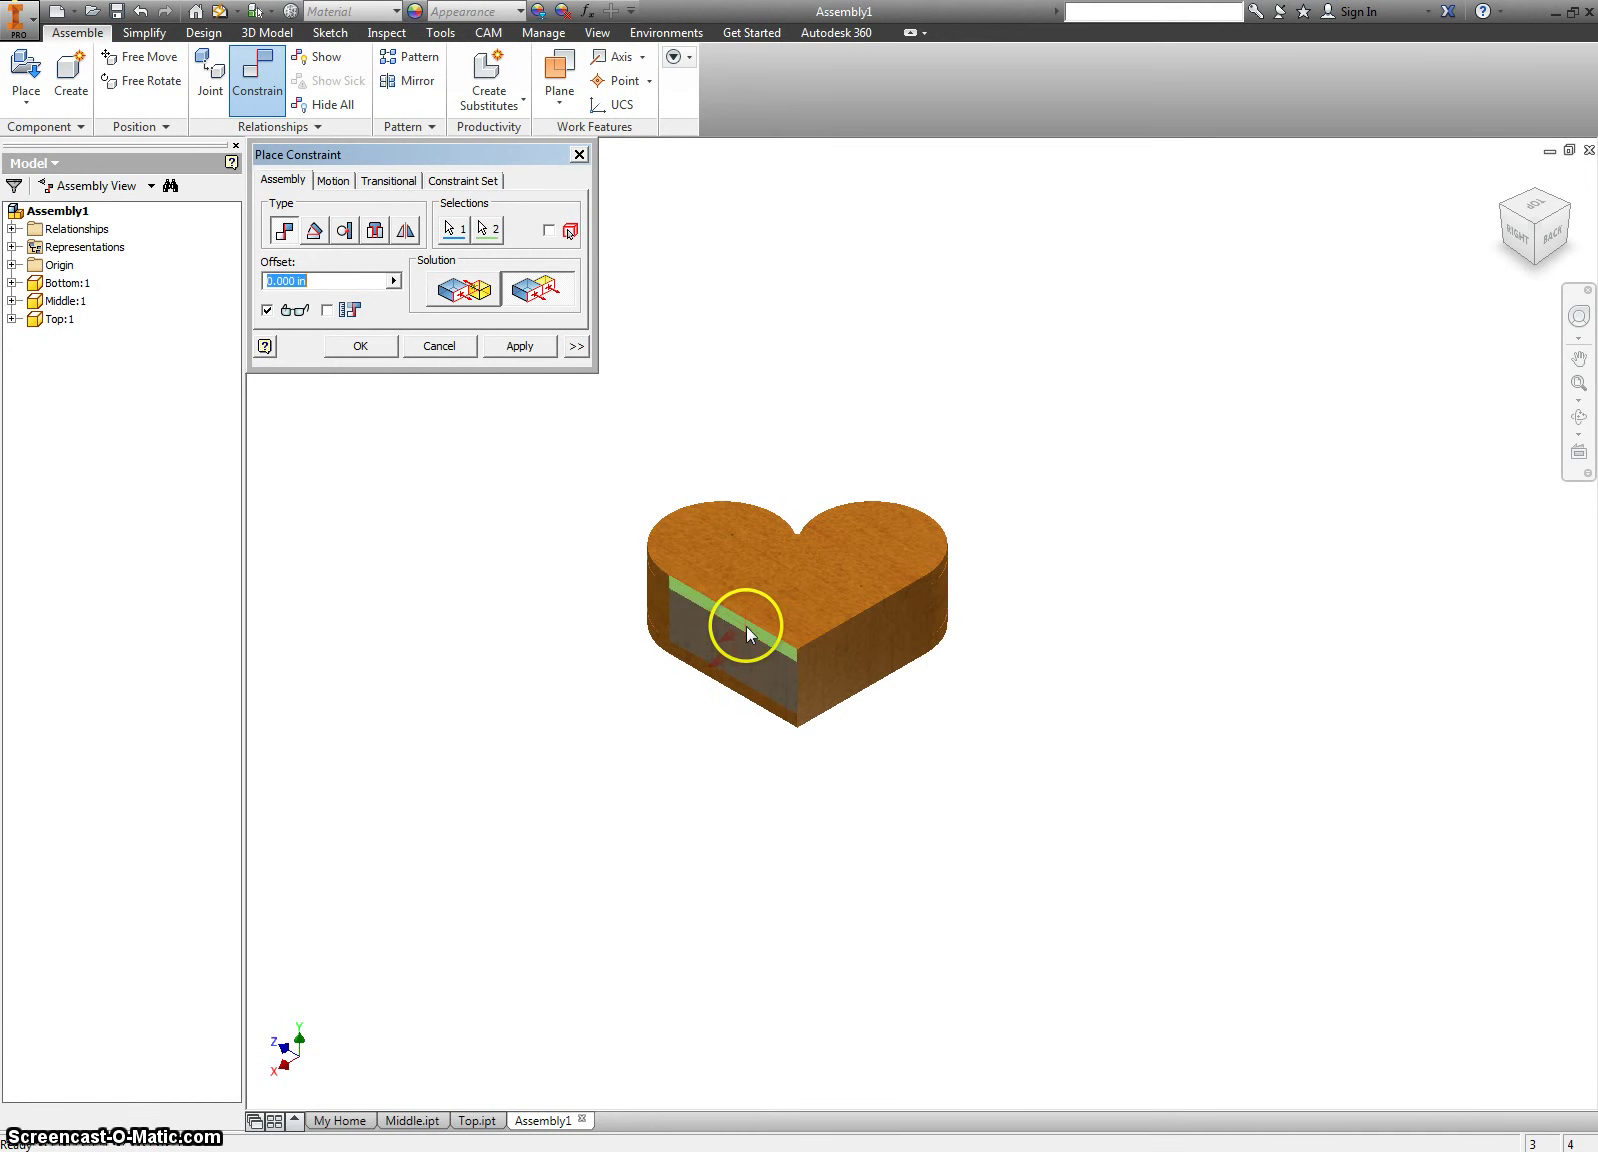
{"action": "left_click", "coordinate": [519, 346]}
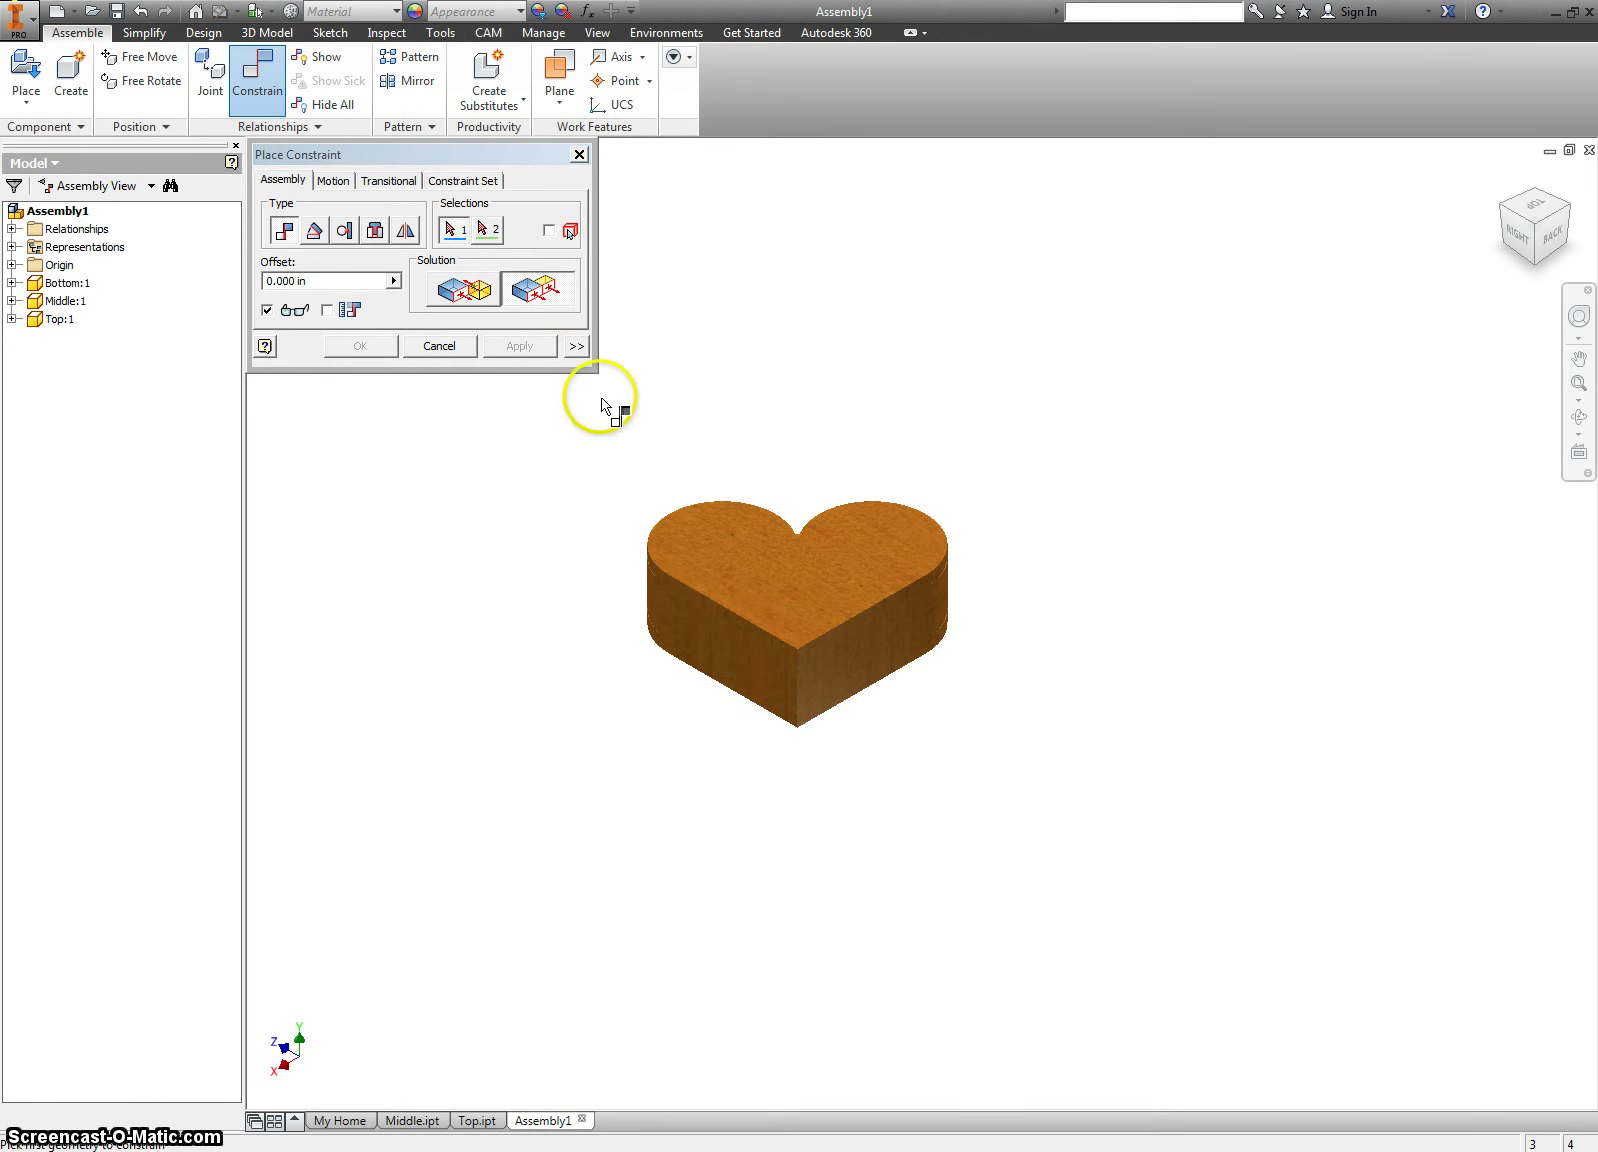
{"action": "left_click", "coordinate": [579, 154]}
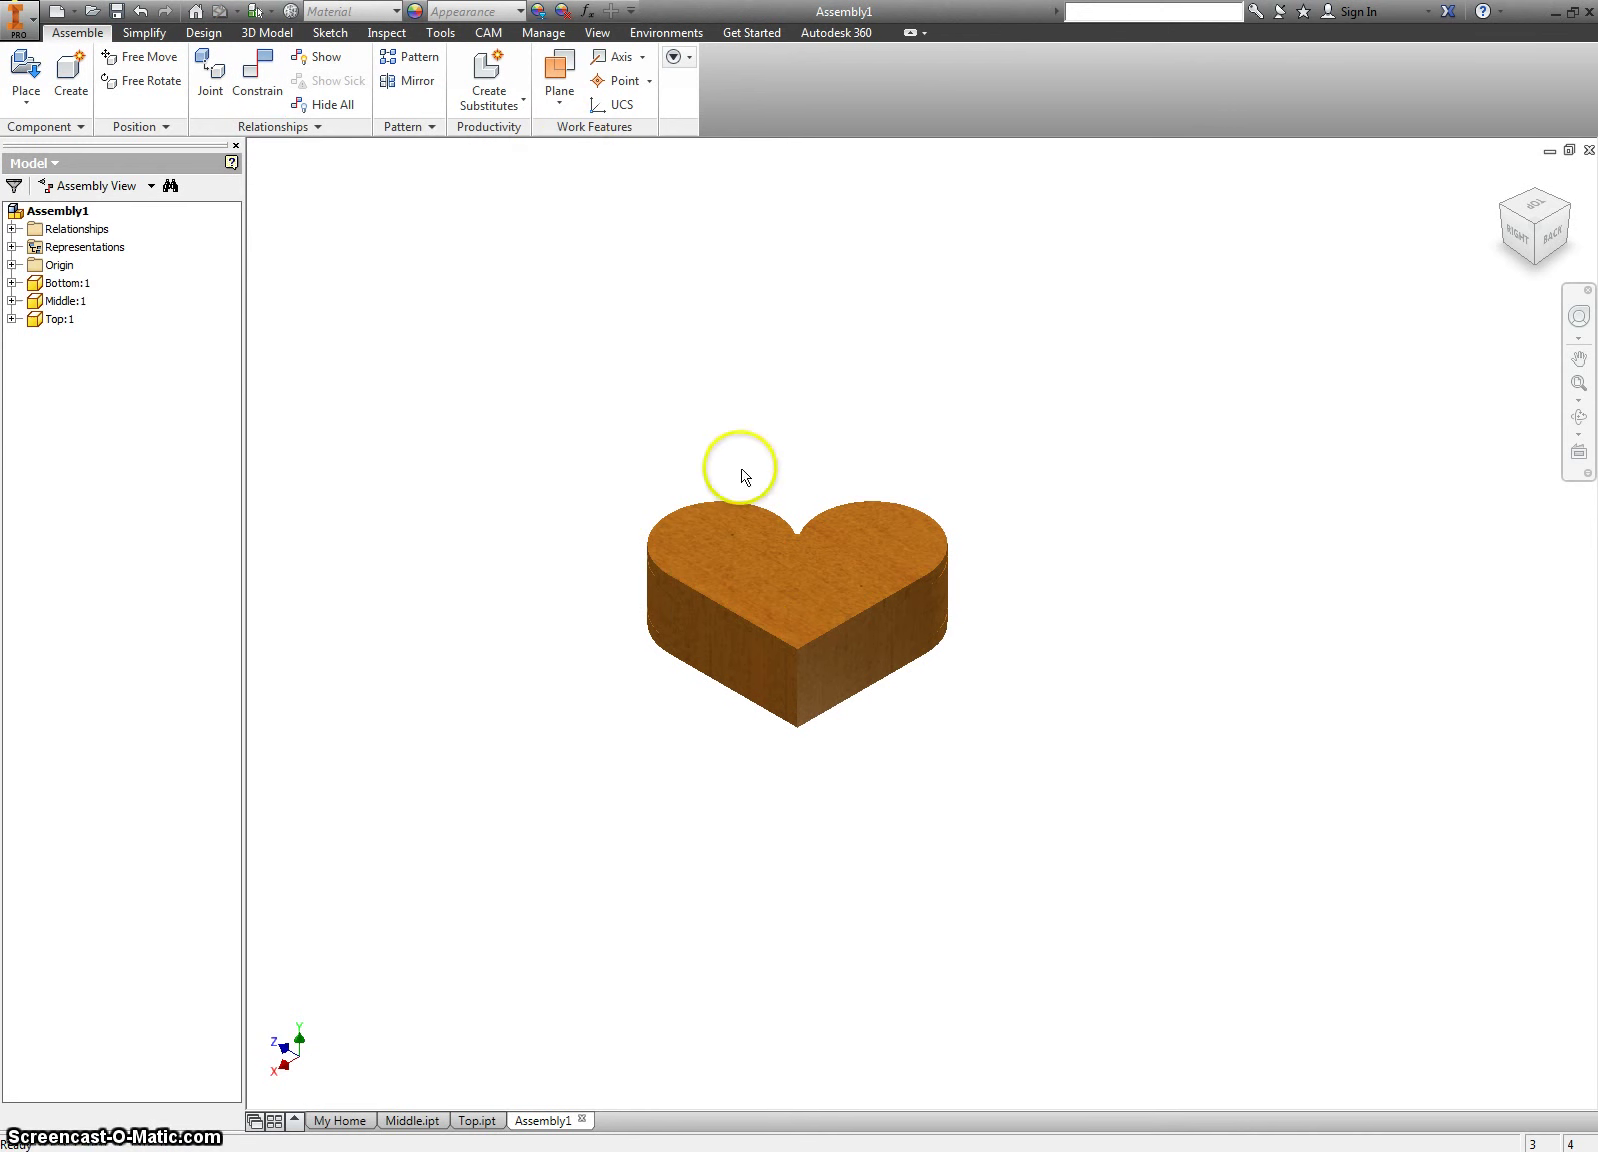
Close the Top.ipt, Middle.ipt and My Home windows
{"action": "double_click", "coordinate": [741, 598]}
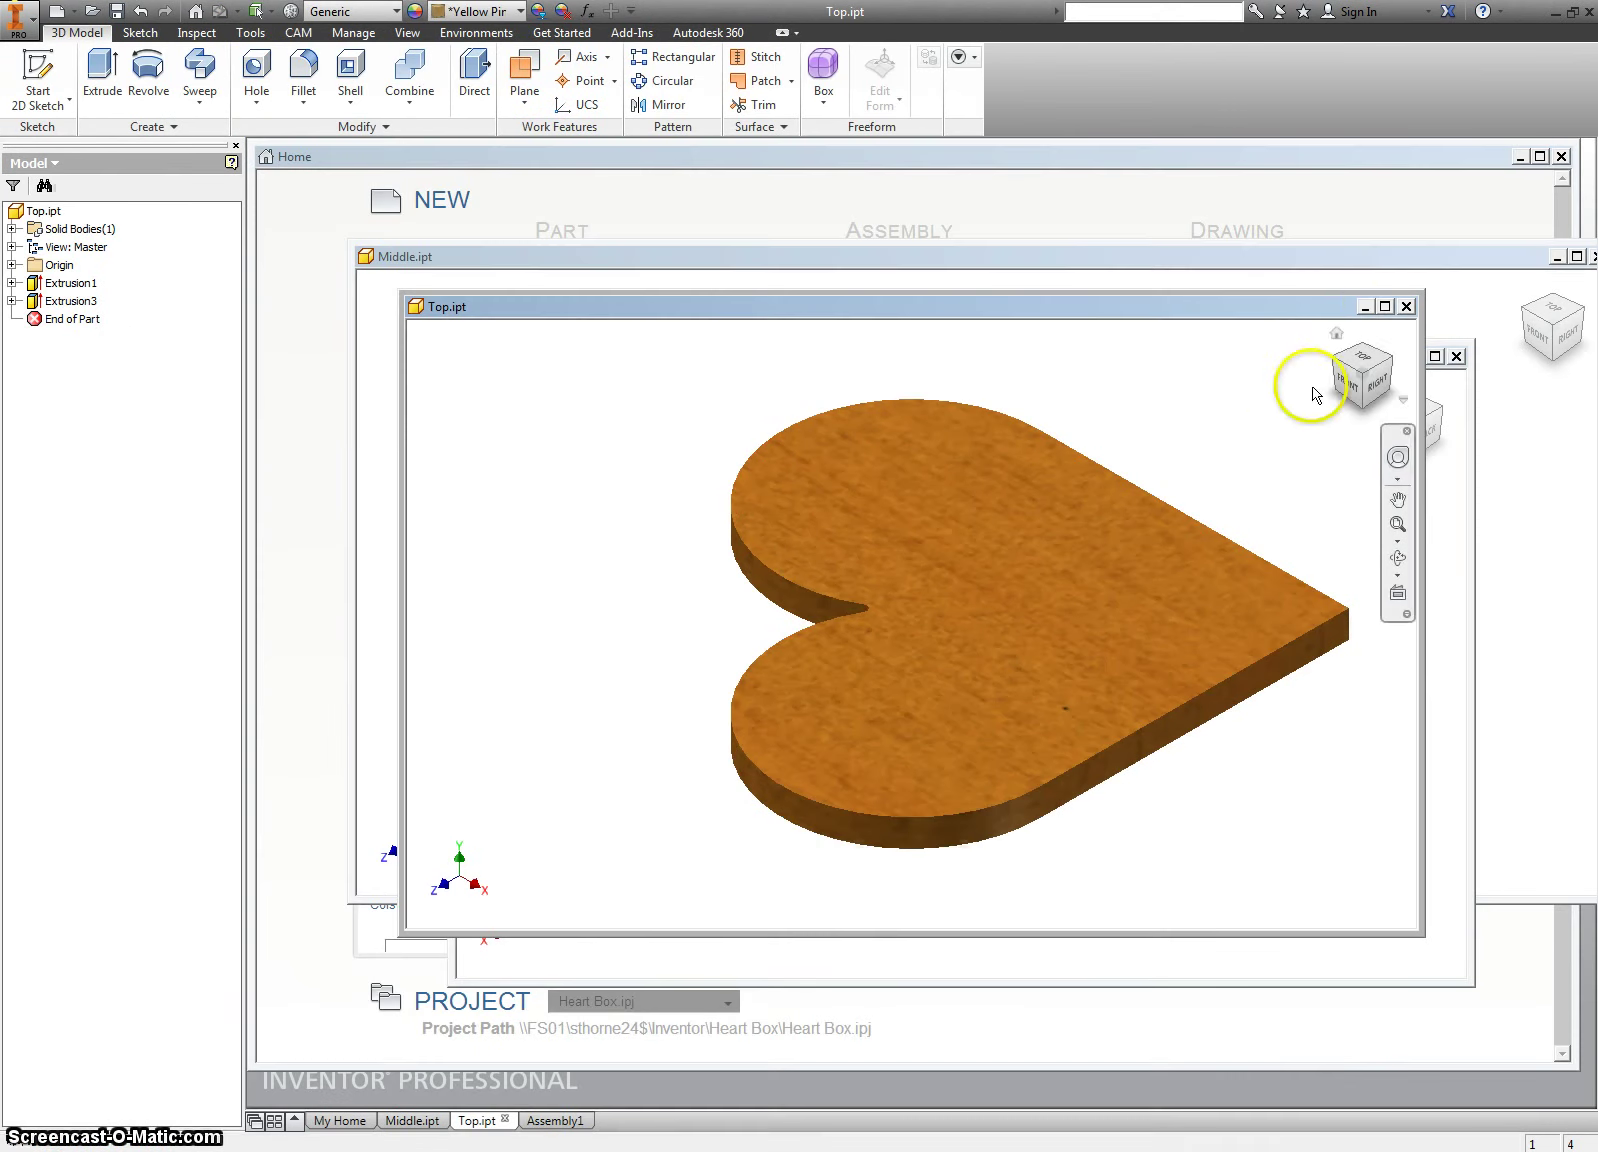
{"action": "left_click", "coordinate": [1406, 307]}
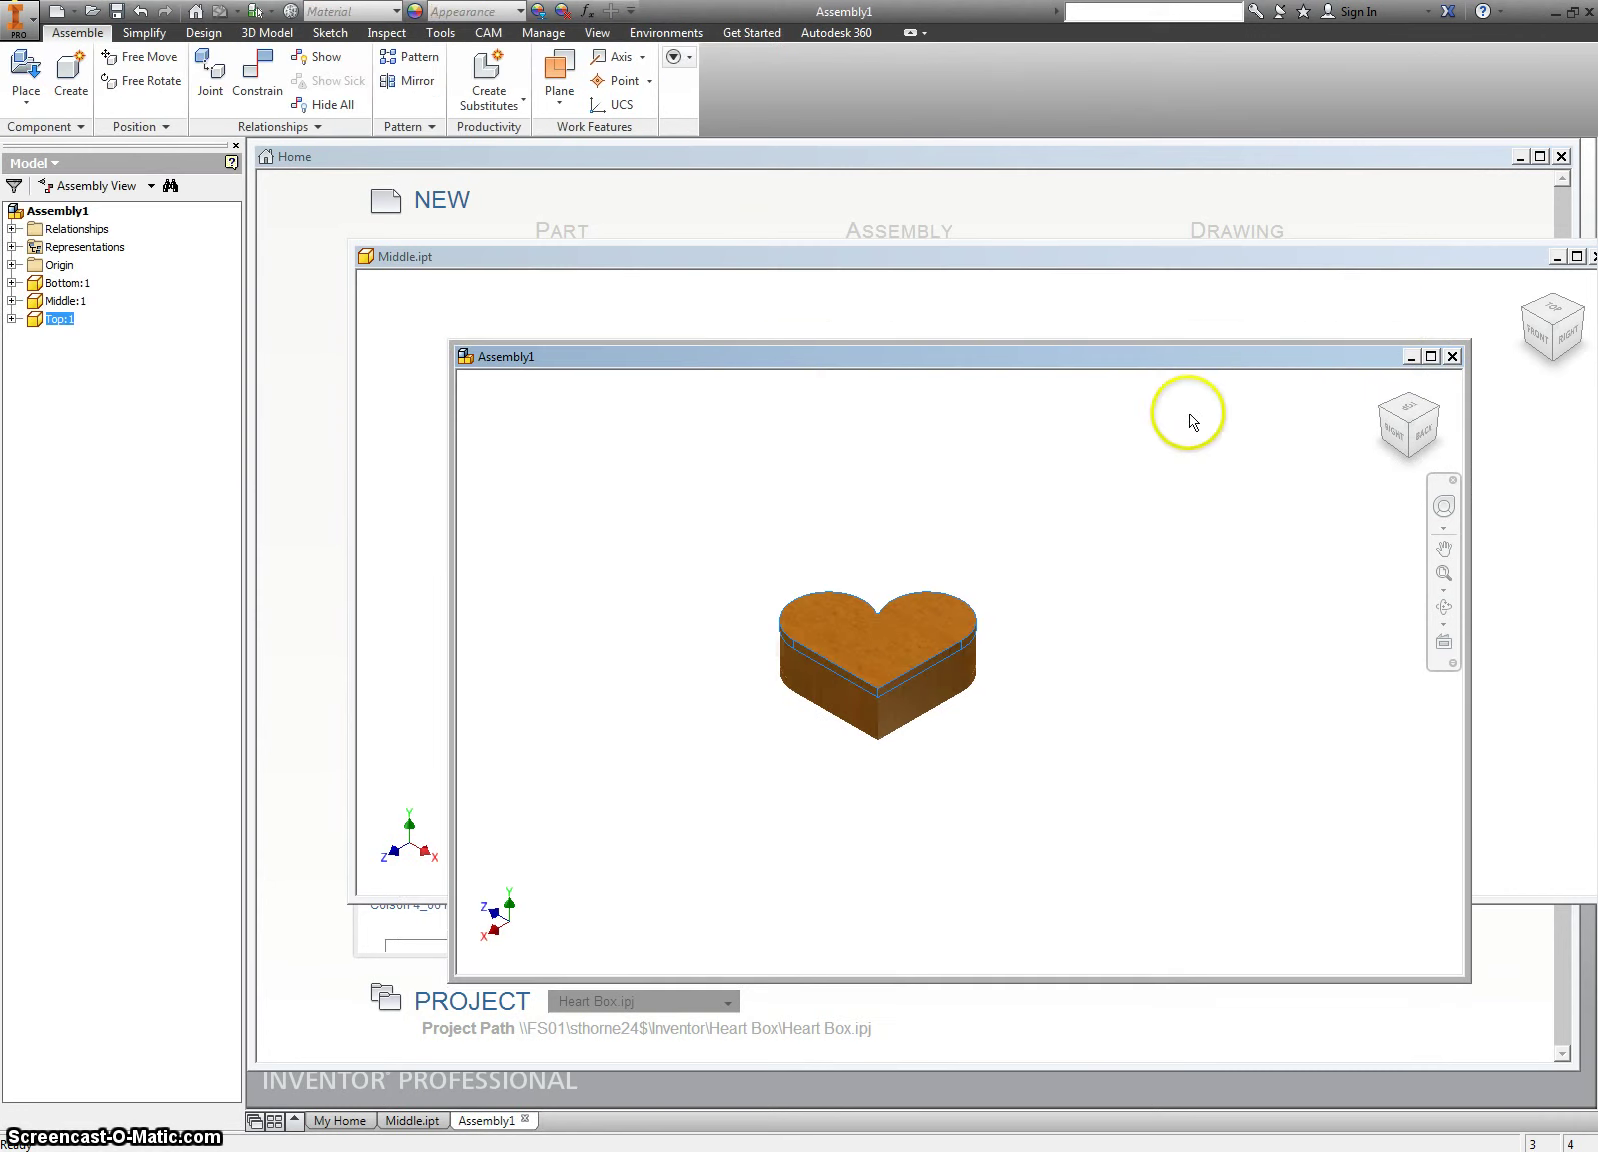
{"action": "left_click", "coordinate": [1593, 257]}
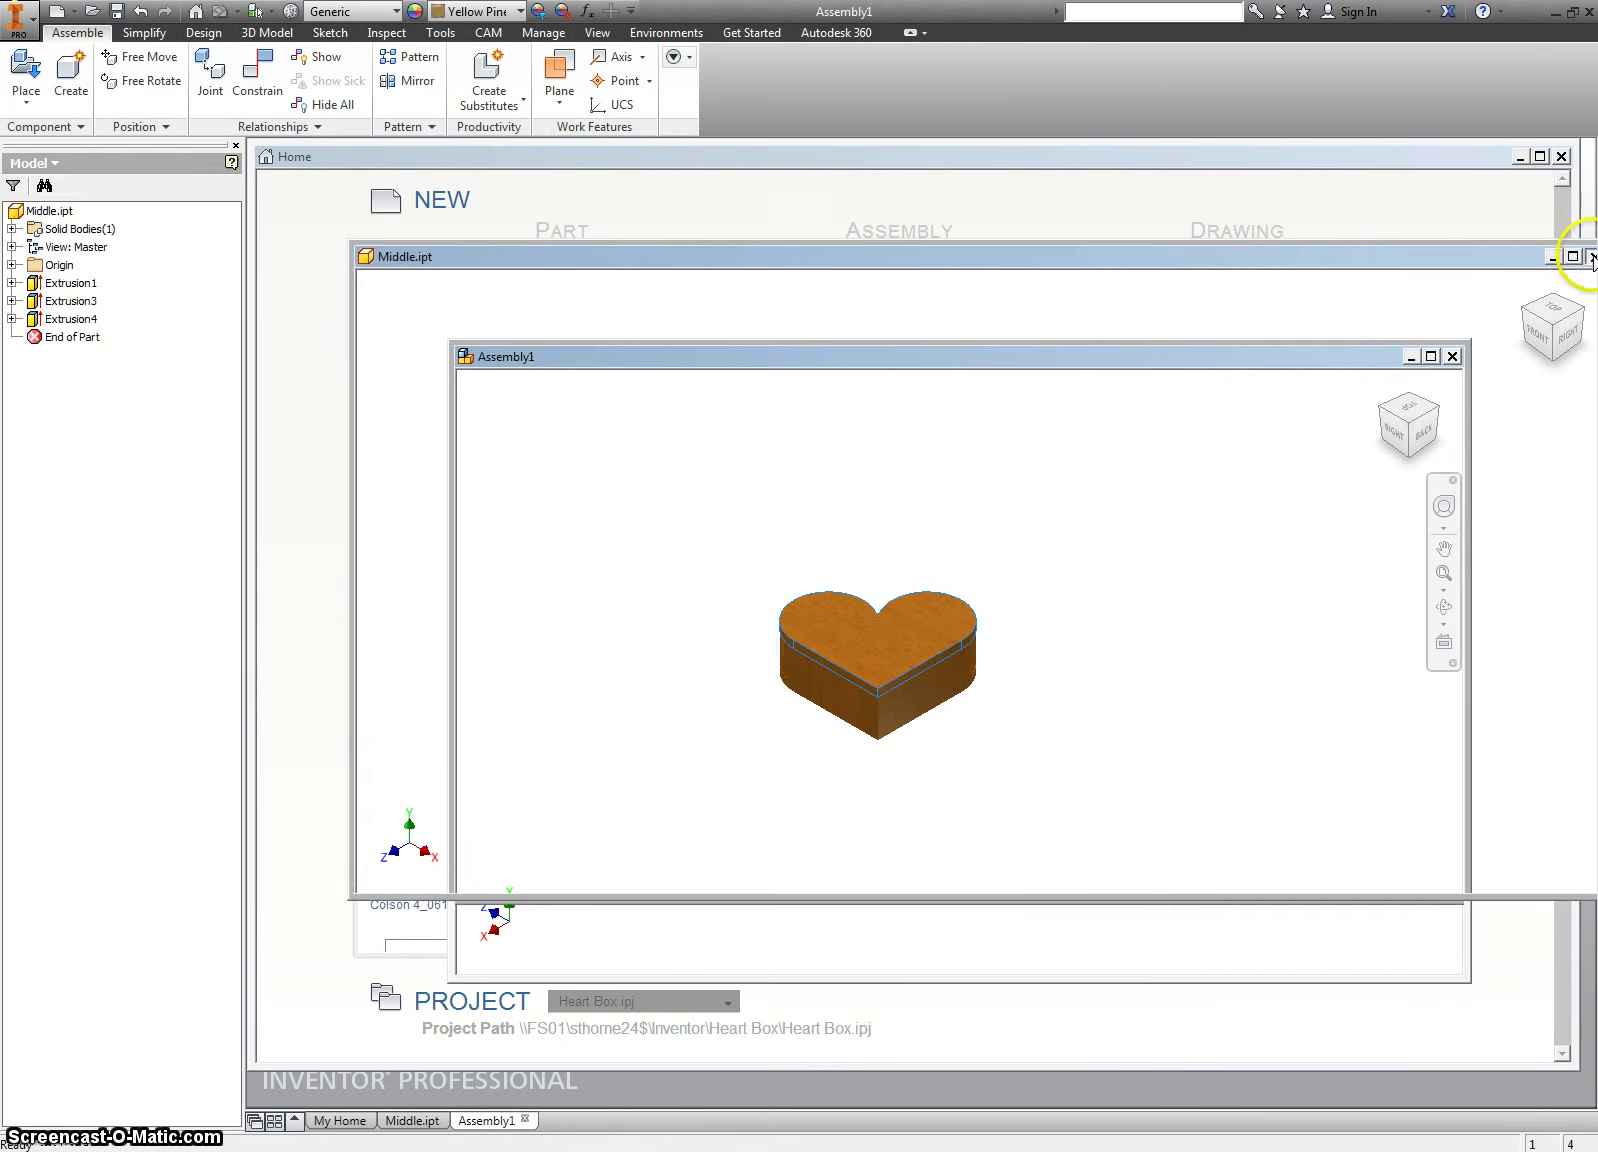
{"action": "left_click", "coordinate": [1561, 157]}
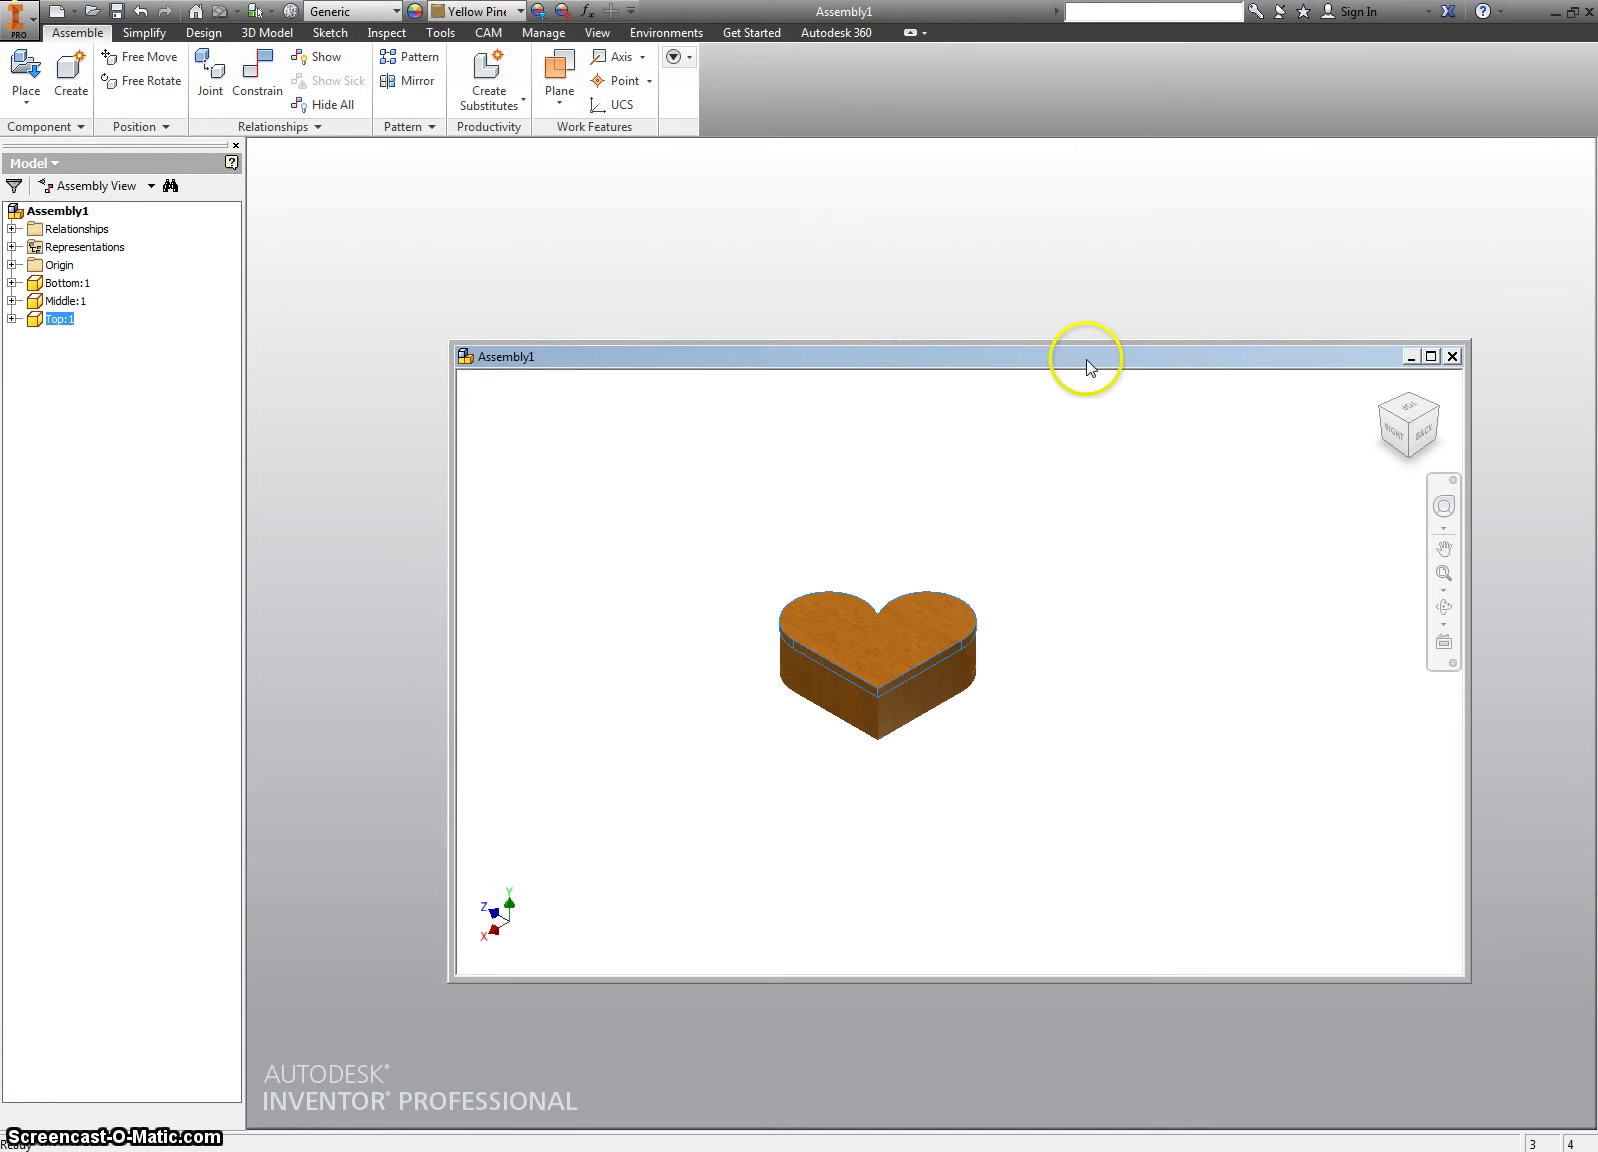
Maximize Assembly1 and open the Top:1 lid for in-place editing
{"action": "double_click", "coordinate": [1087, 358]}
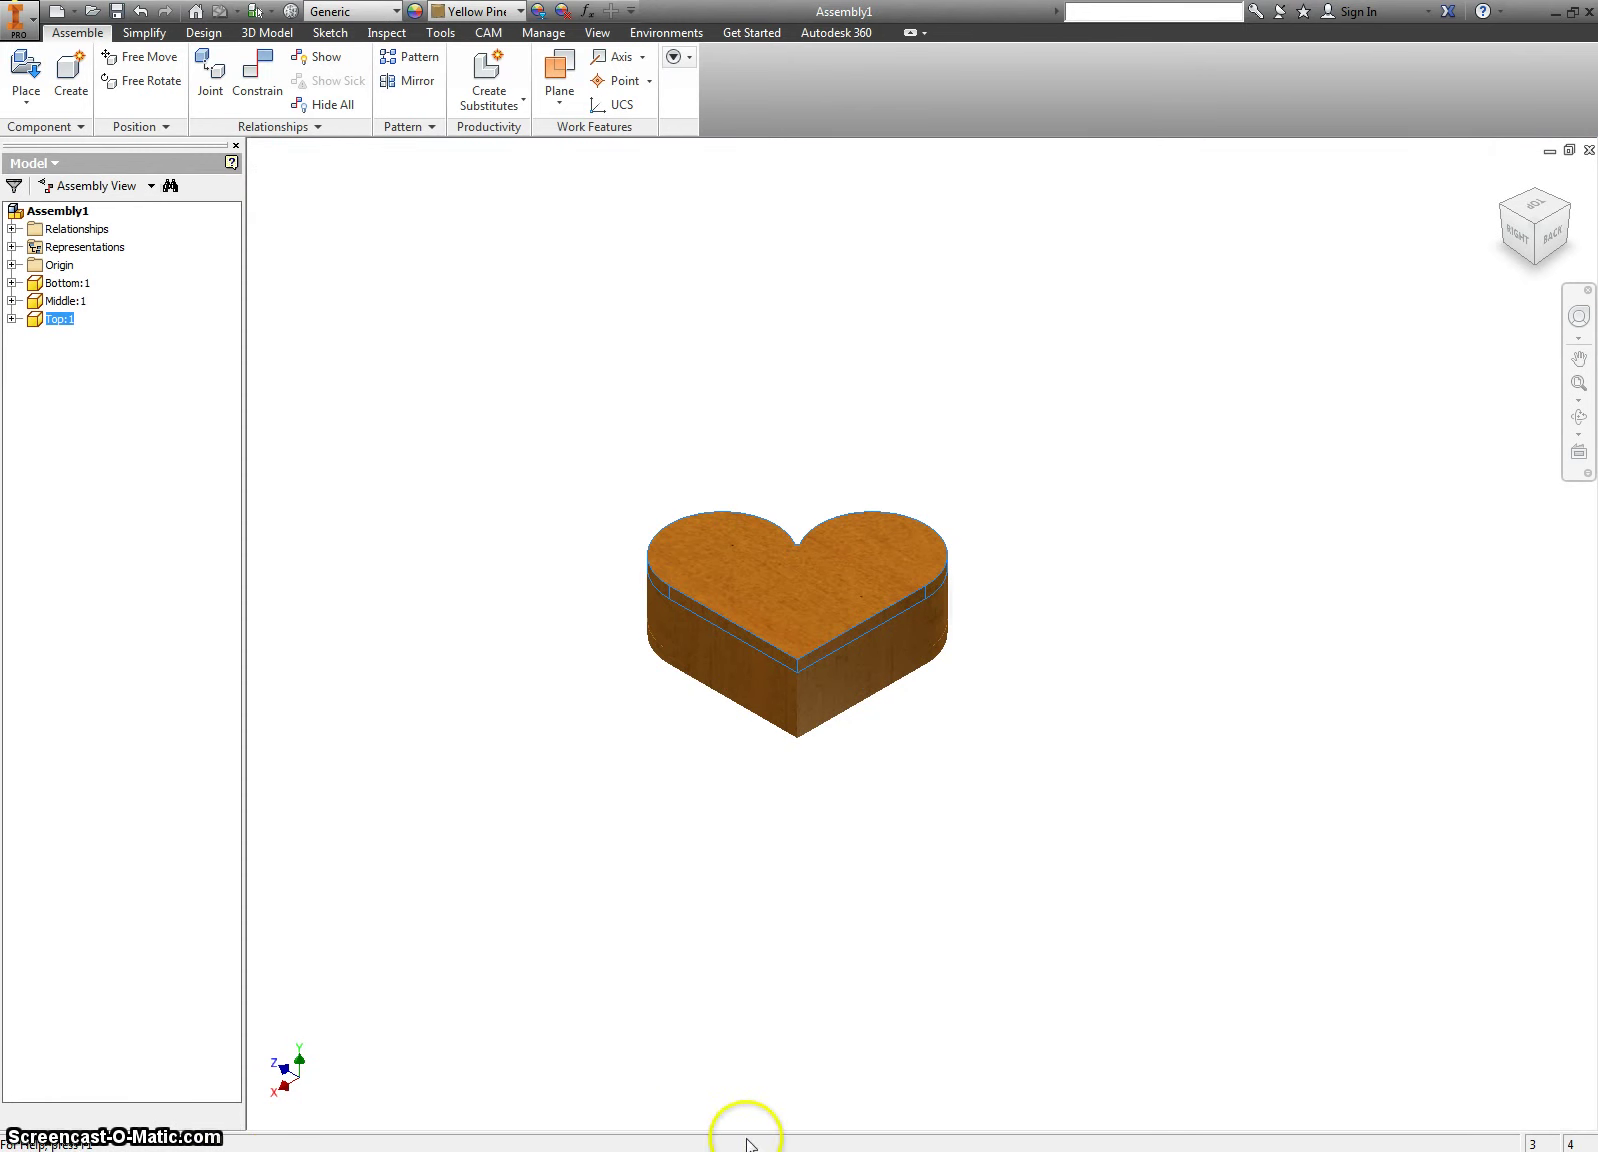
{"action": "left_click", "coordinate": [713, 950]}
{"action": "double_click", "coordinate": [782, 610]}
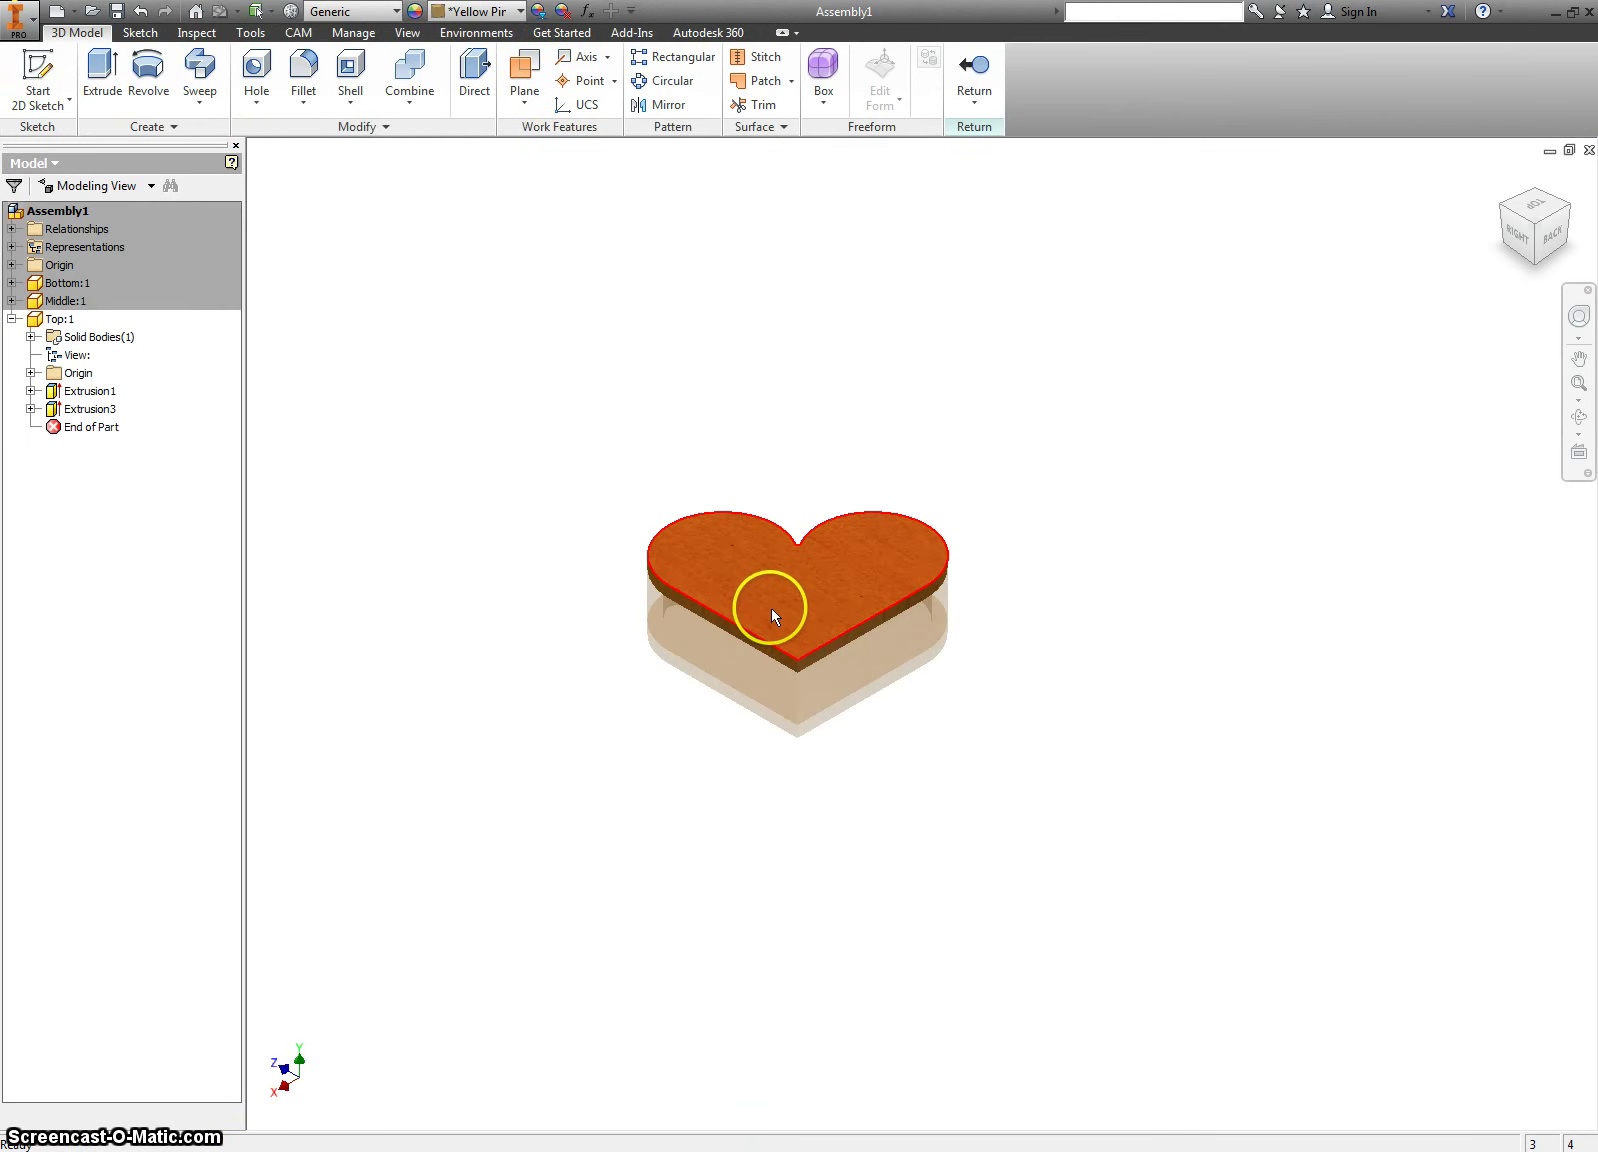
From the Top view, start a new sketch on the lid face
{"action": "left_click", "coordinate": [1534, 202]}
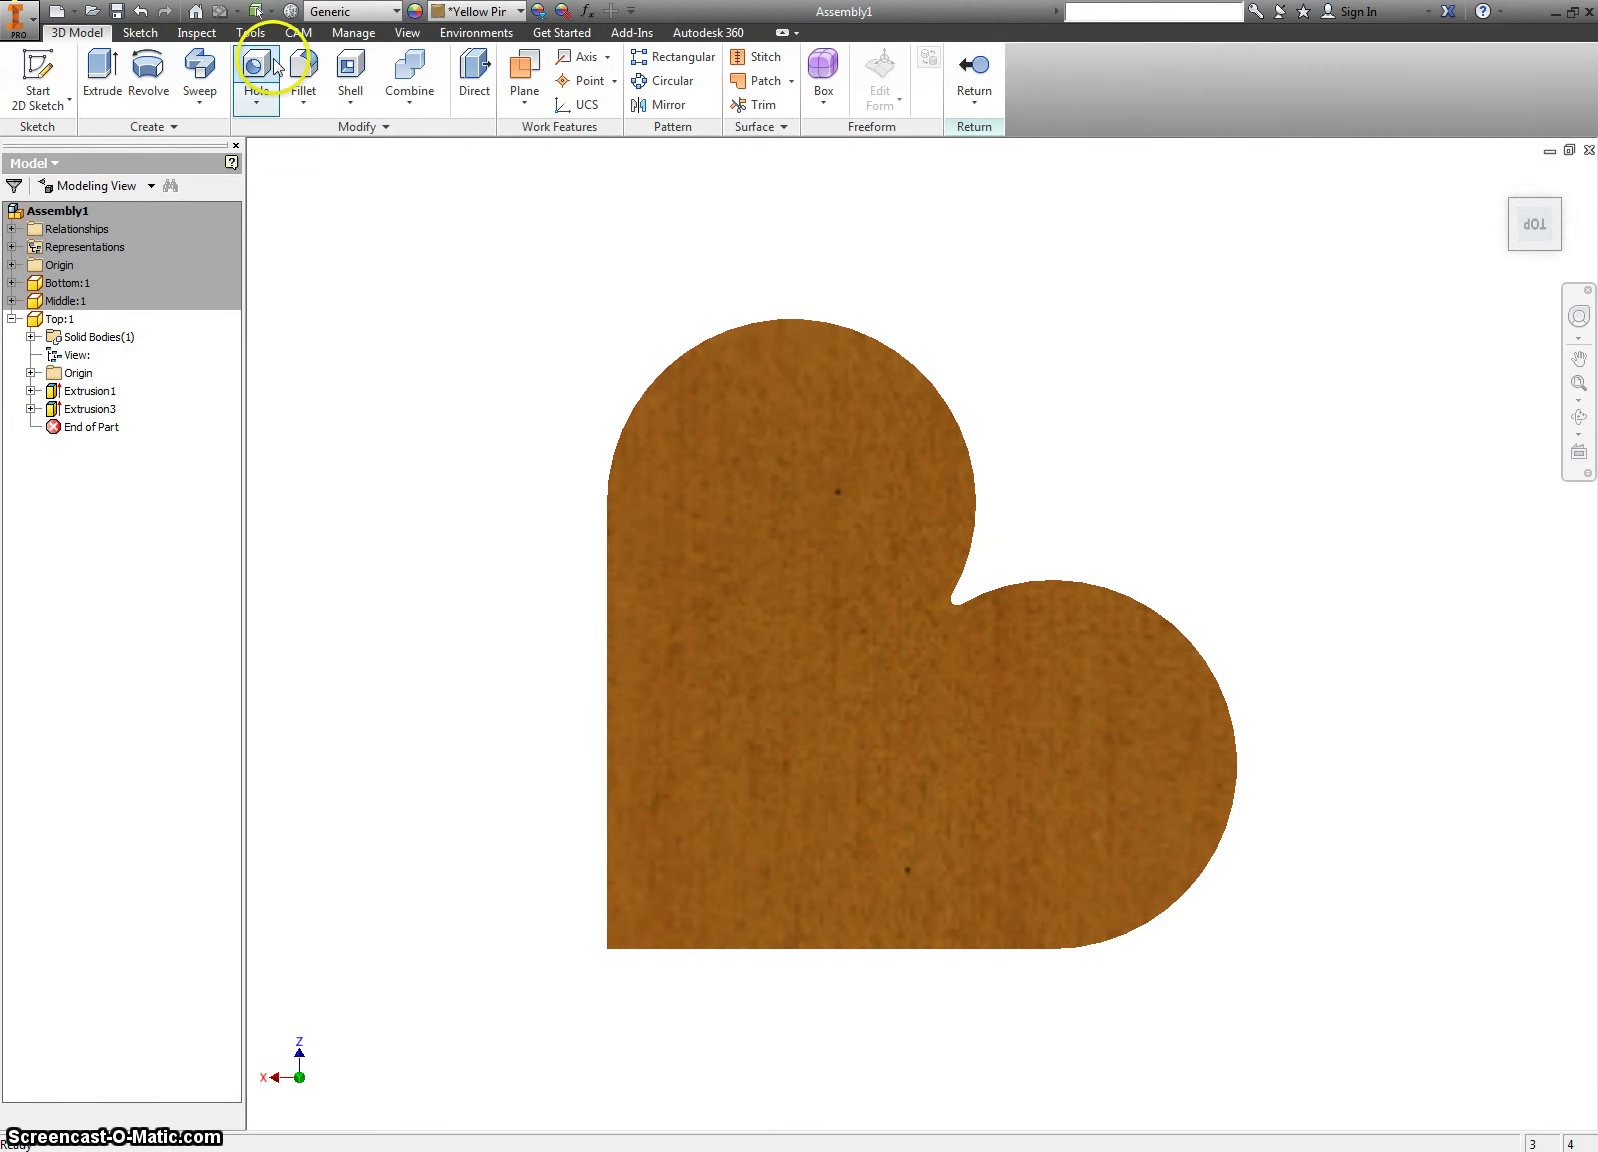
{"action": "right_click", "coordinate": [663, 478]}
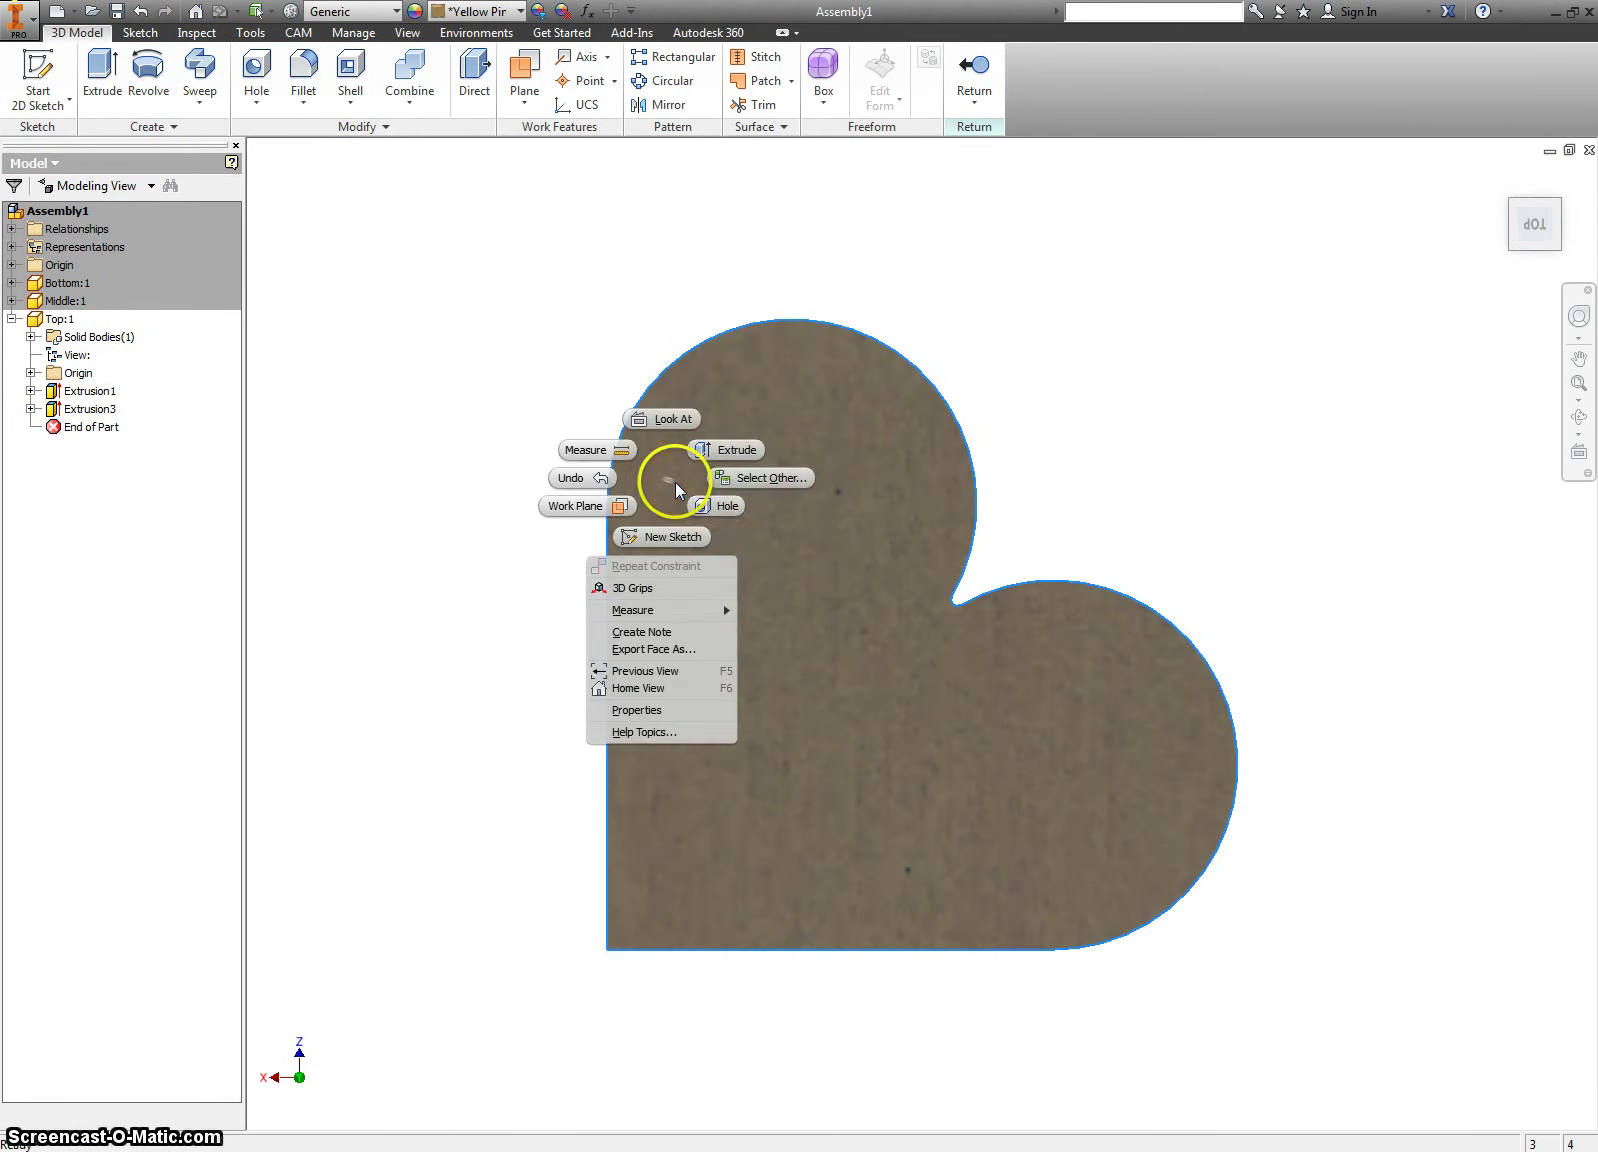
{"action": "left_click", "coordinate": [673, 532]}
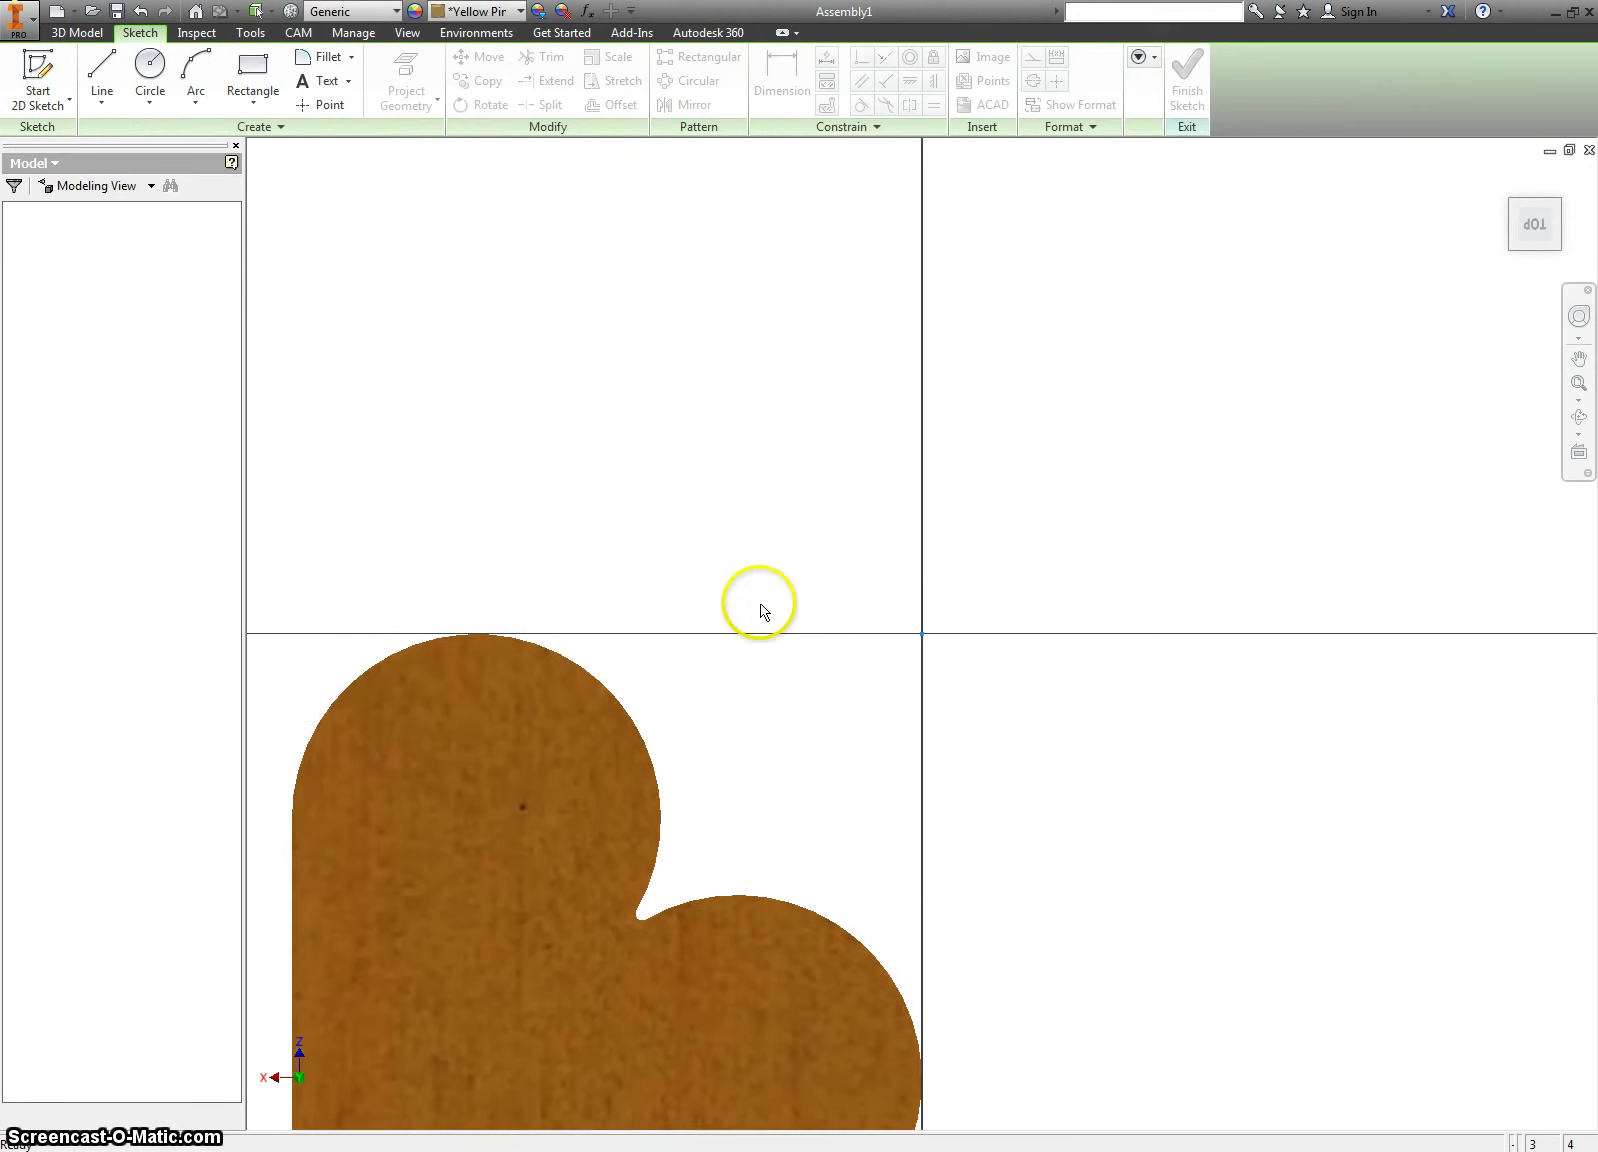
{"action": "key", "text": "F4"}
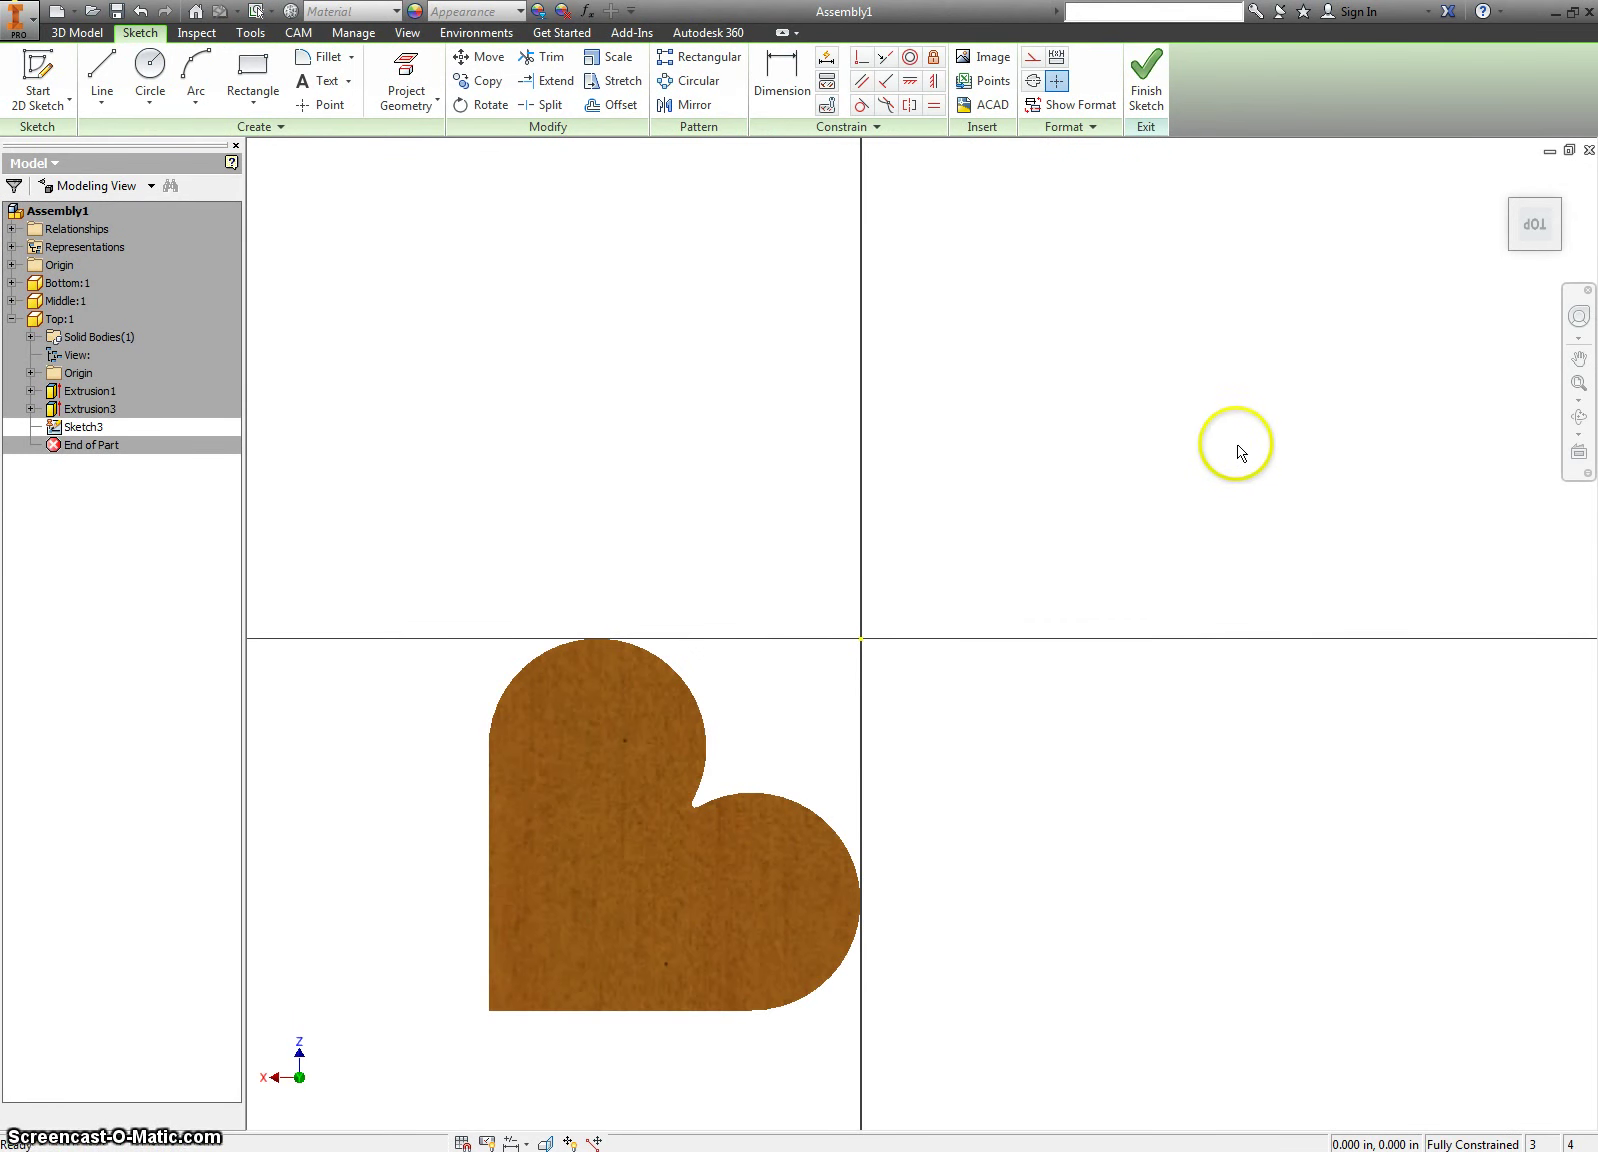
Project the Middle ring's inner loop and the lid's outer edge into the sketch
{"action": "left_click", "coordinate": [437, 97]}
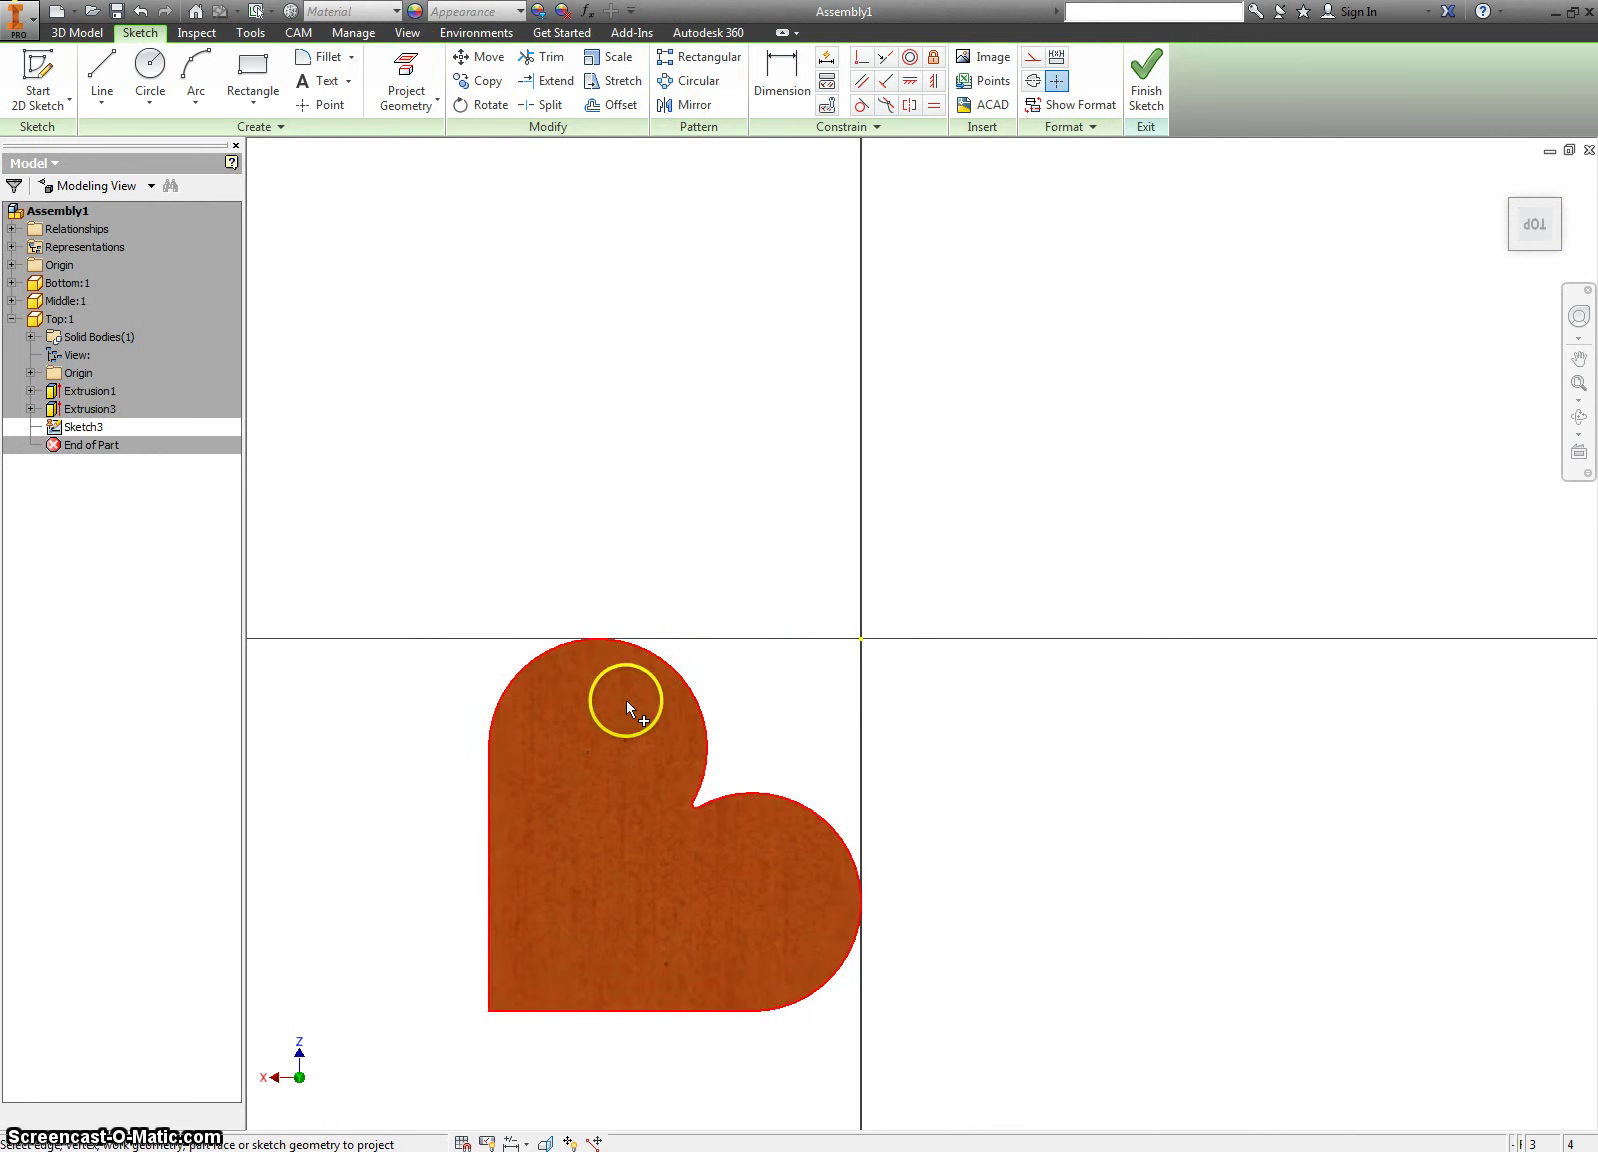
{"action": "left_click", "coordinate": [1557, 247]}
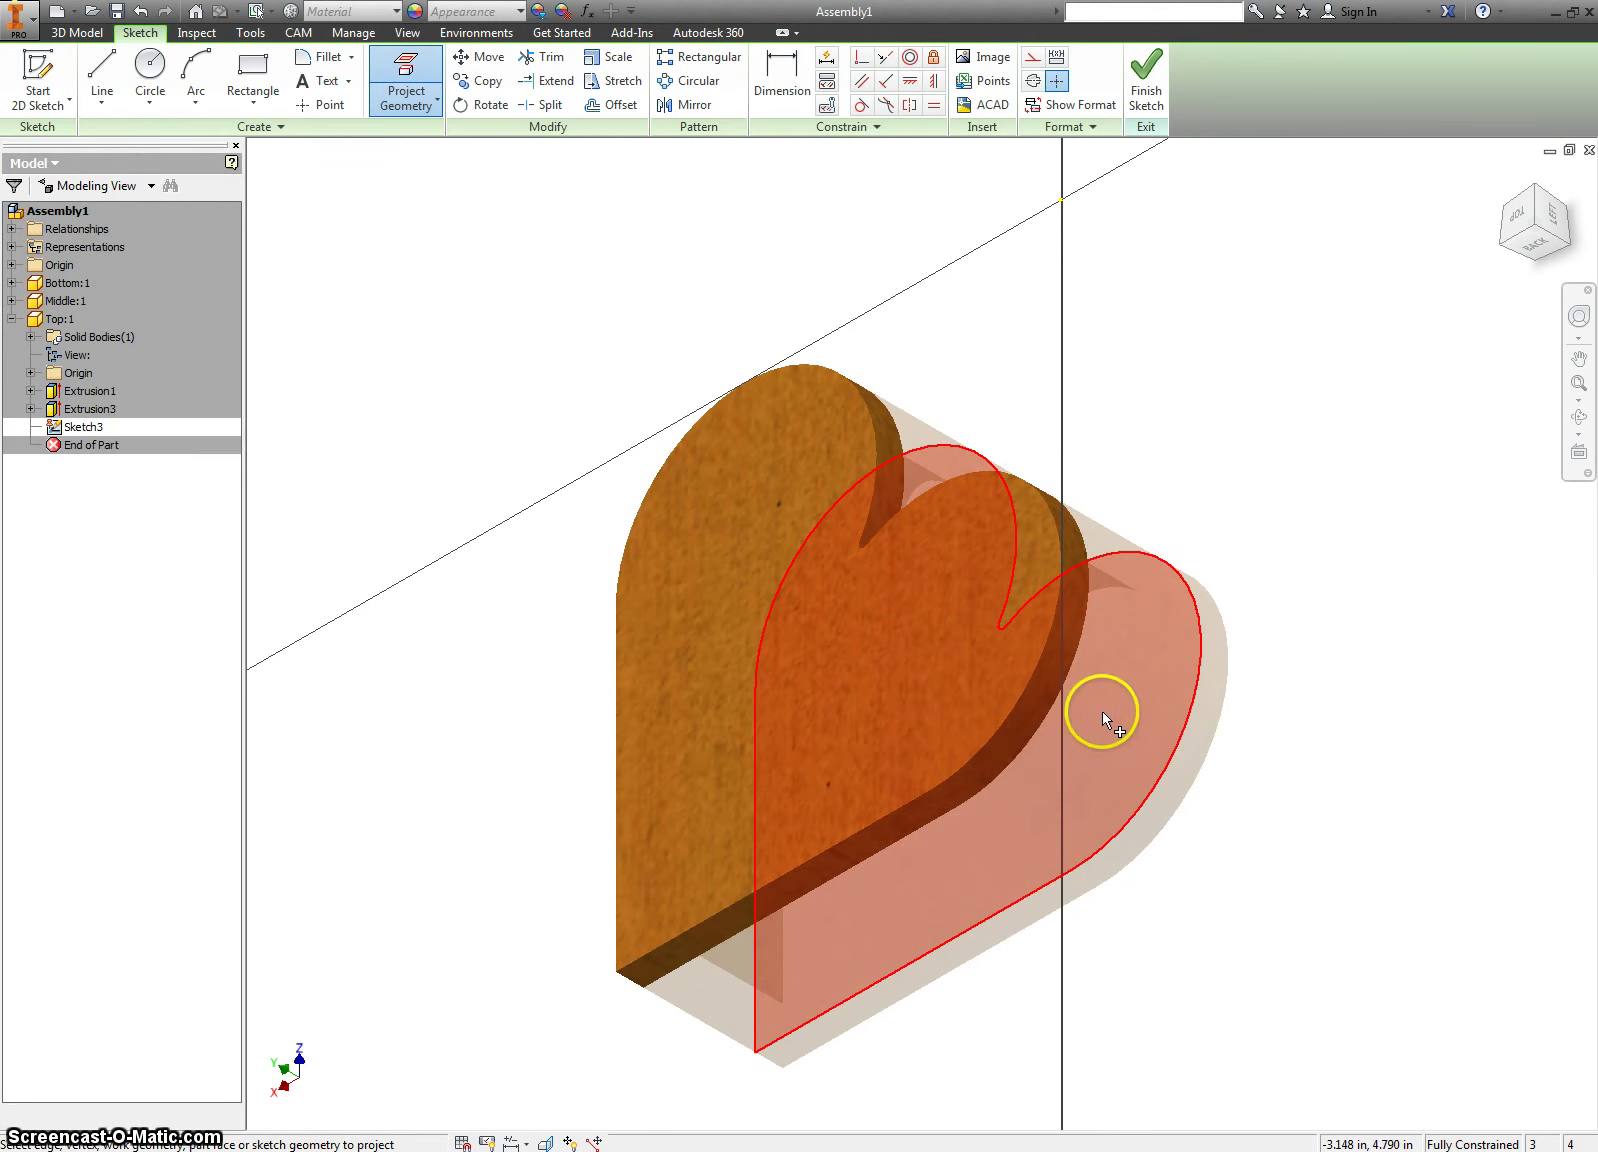
{"action": "left_click", "coordinate": [1184, 708]}
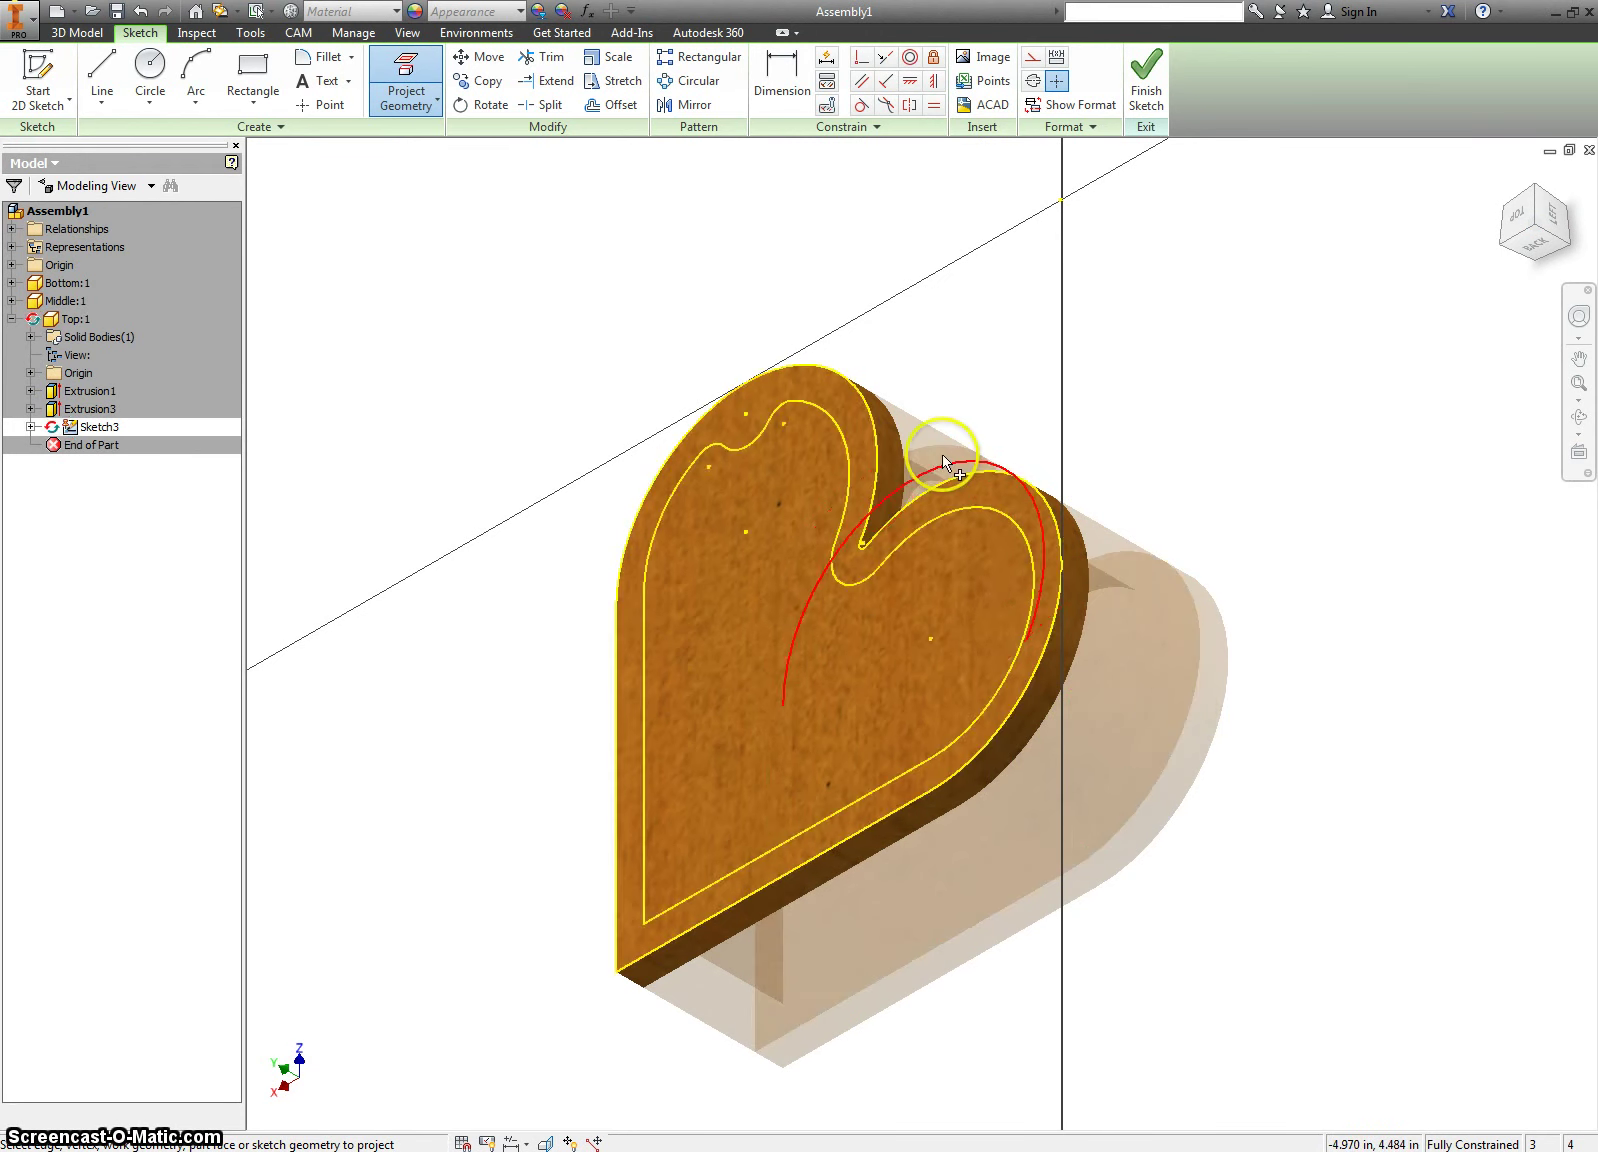
{"action": "left_click", "coordinate": [727, 429]}
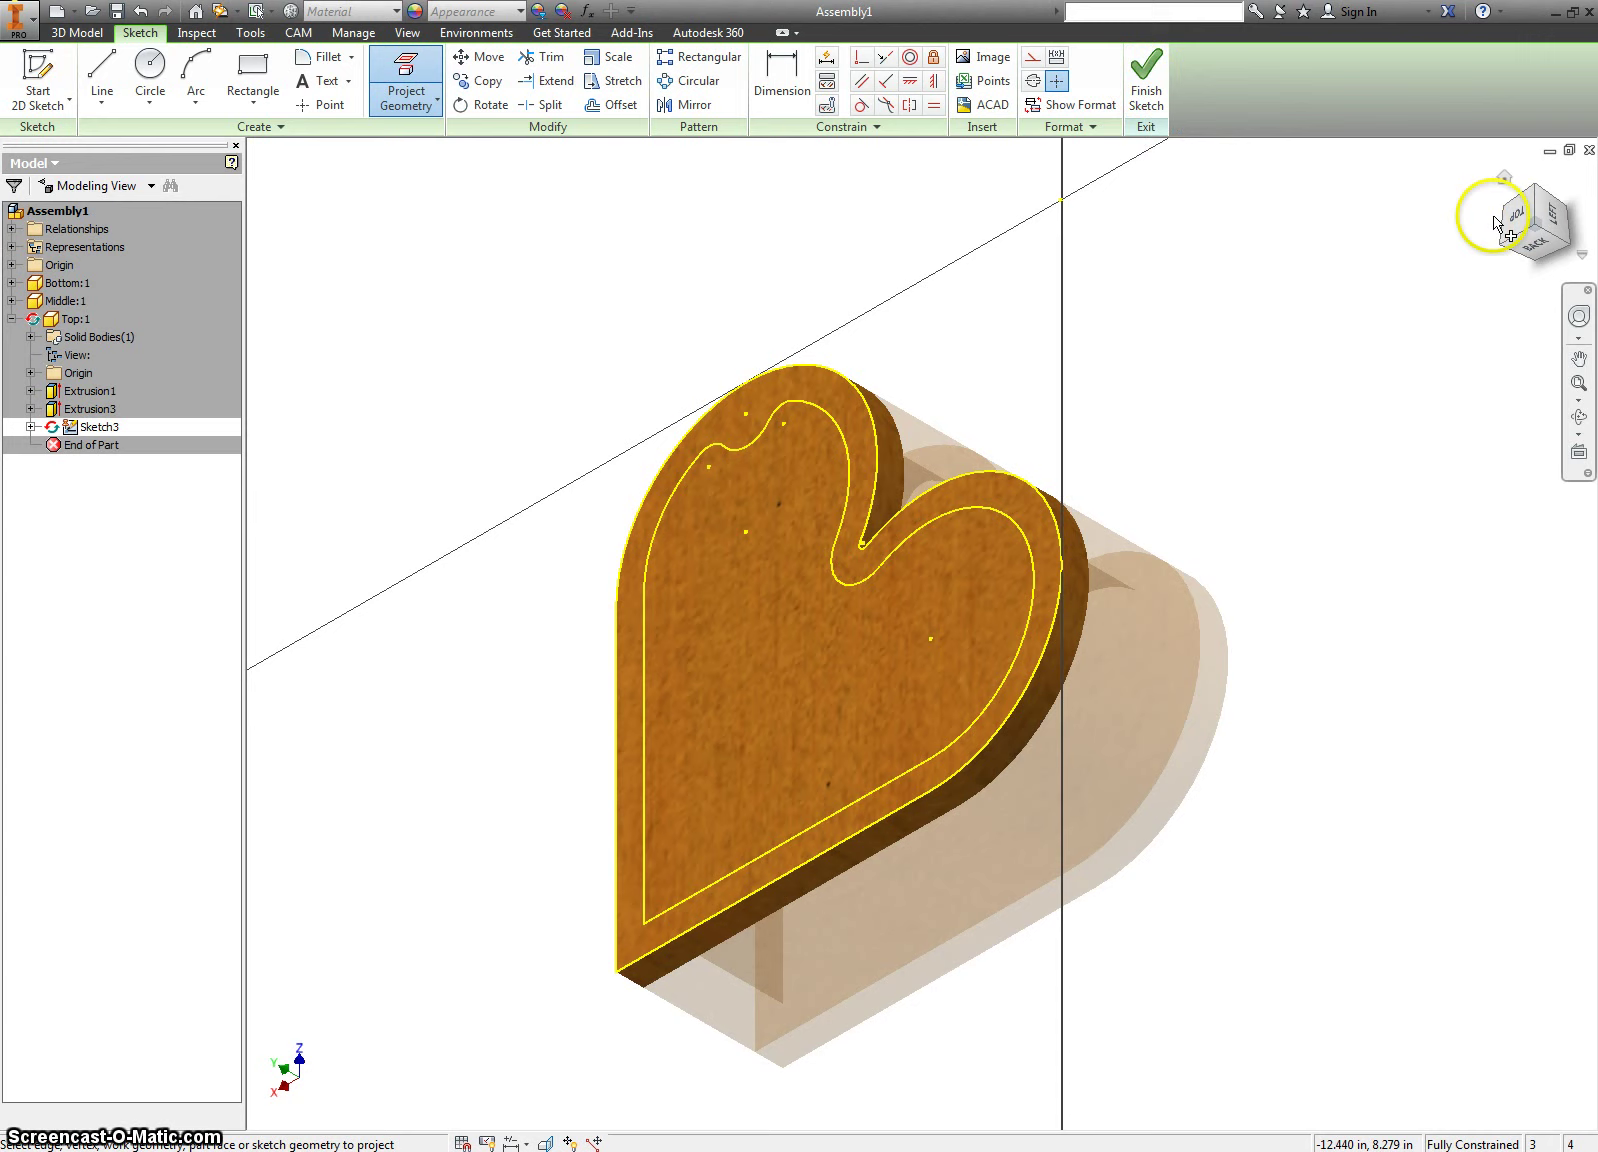
{"action": "left_click_drag", "start_coordinate": [1509, 207], "coordinate": [1424, 258]}
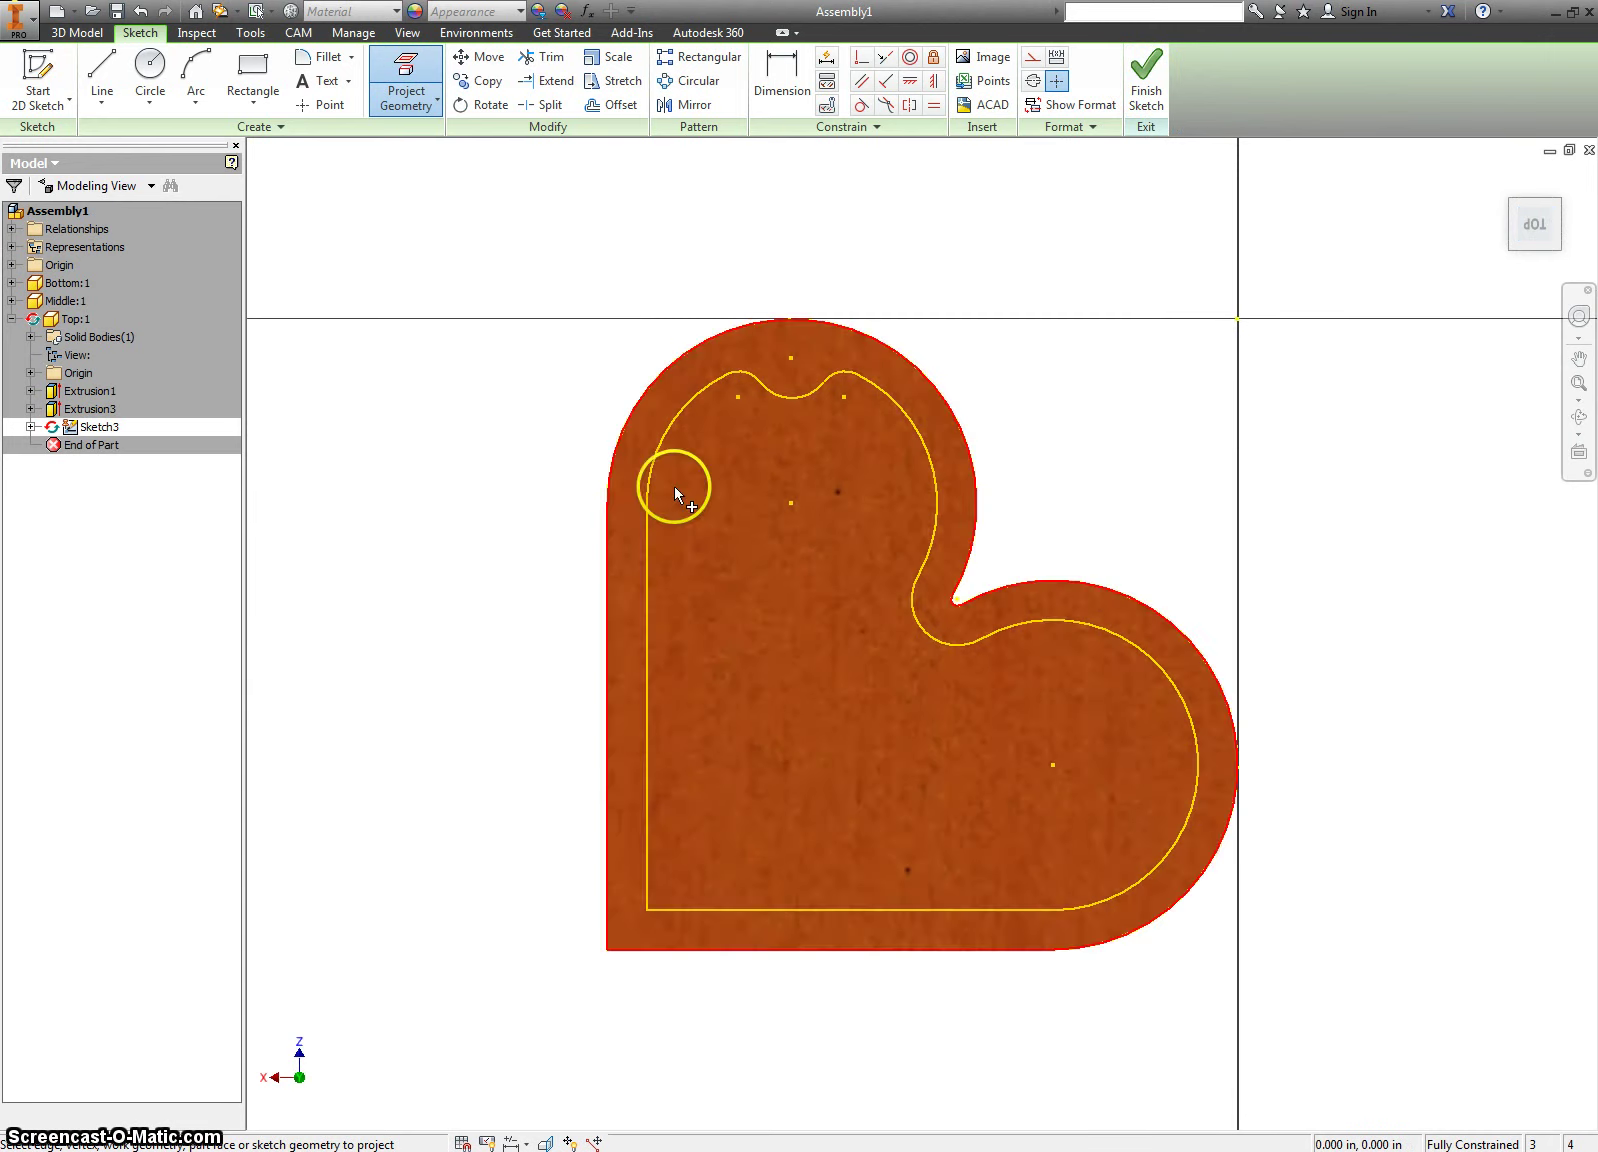
Sketch a point near the lid rim, cut a 0.375 in Distance-terminated hole there, and return to the assembly
{"action": "left_click", "coordinate": [322, 104]}
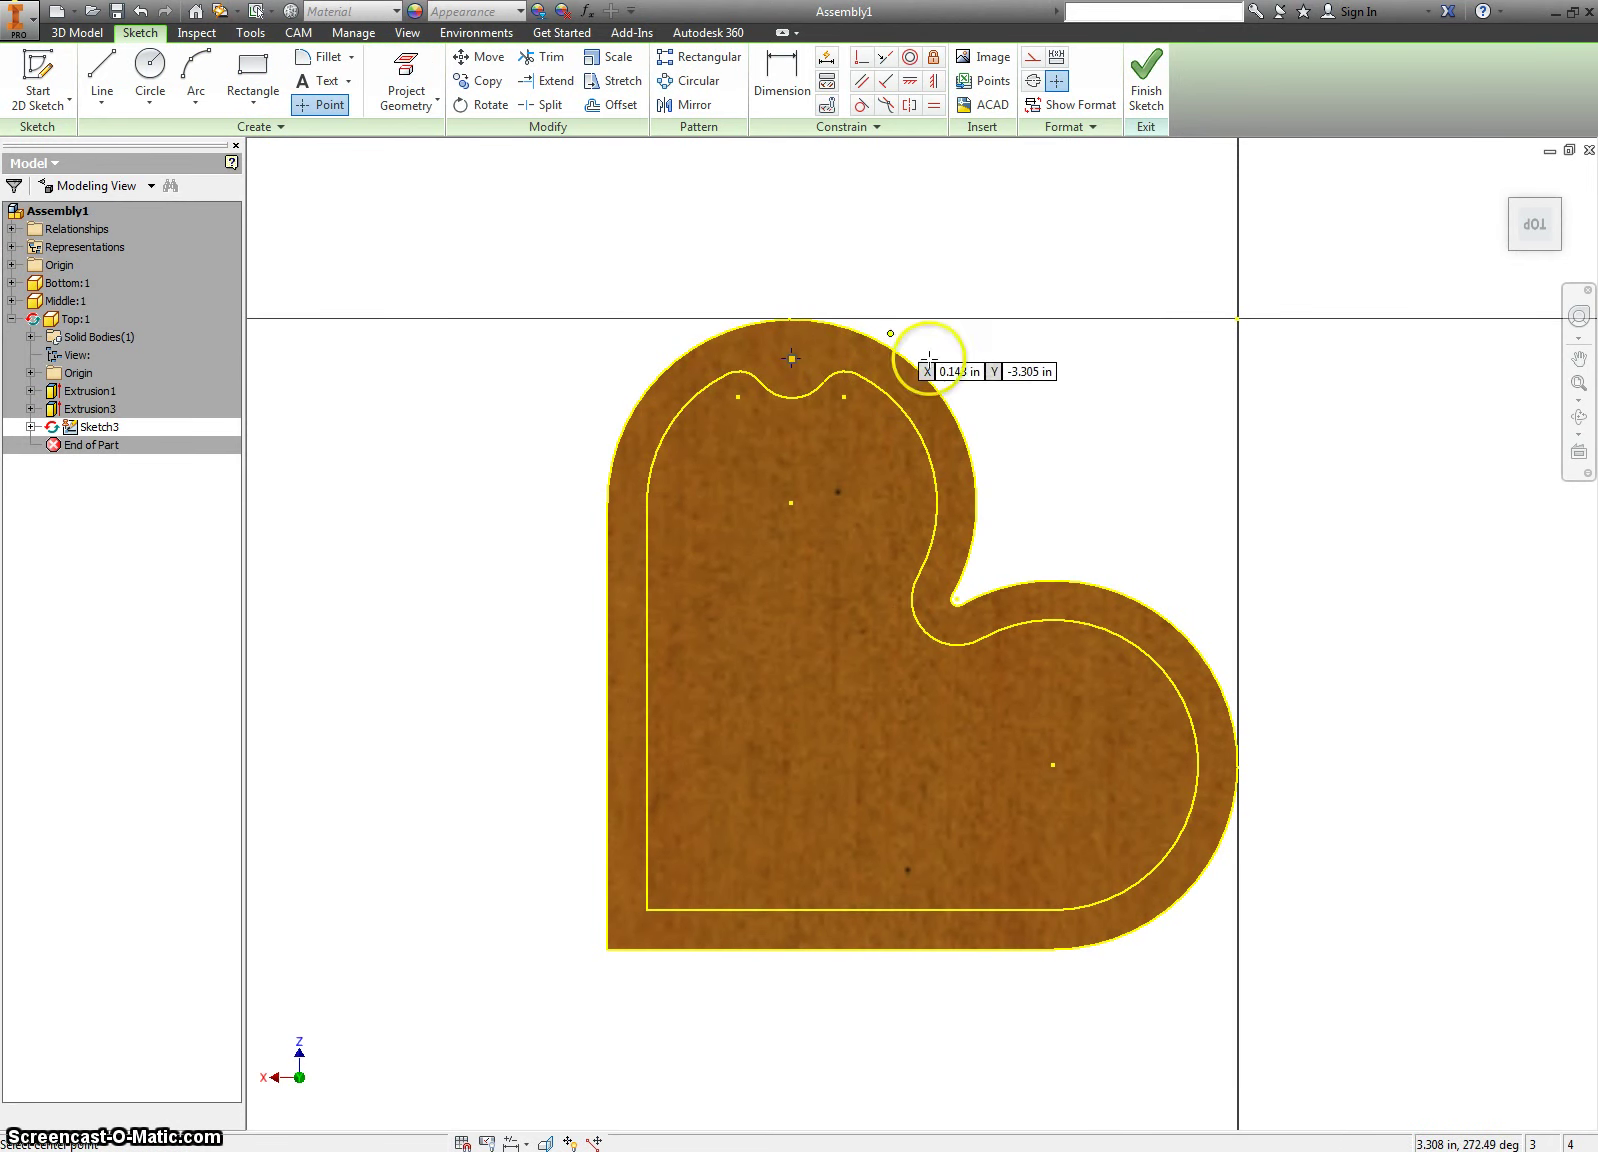
{"action": "left_click", "coordinate": [1148, 90]}
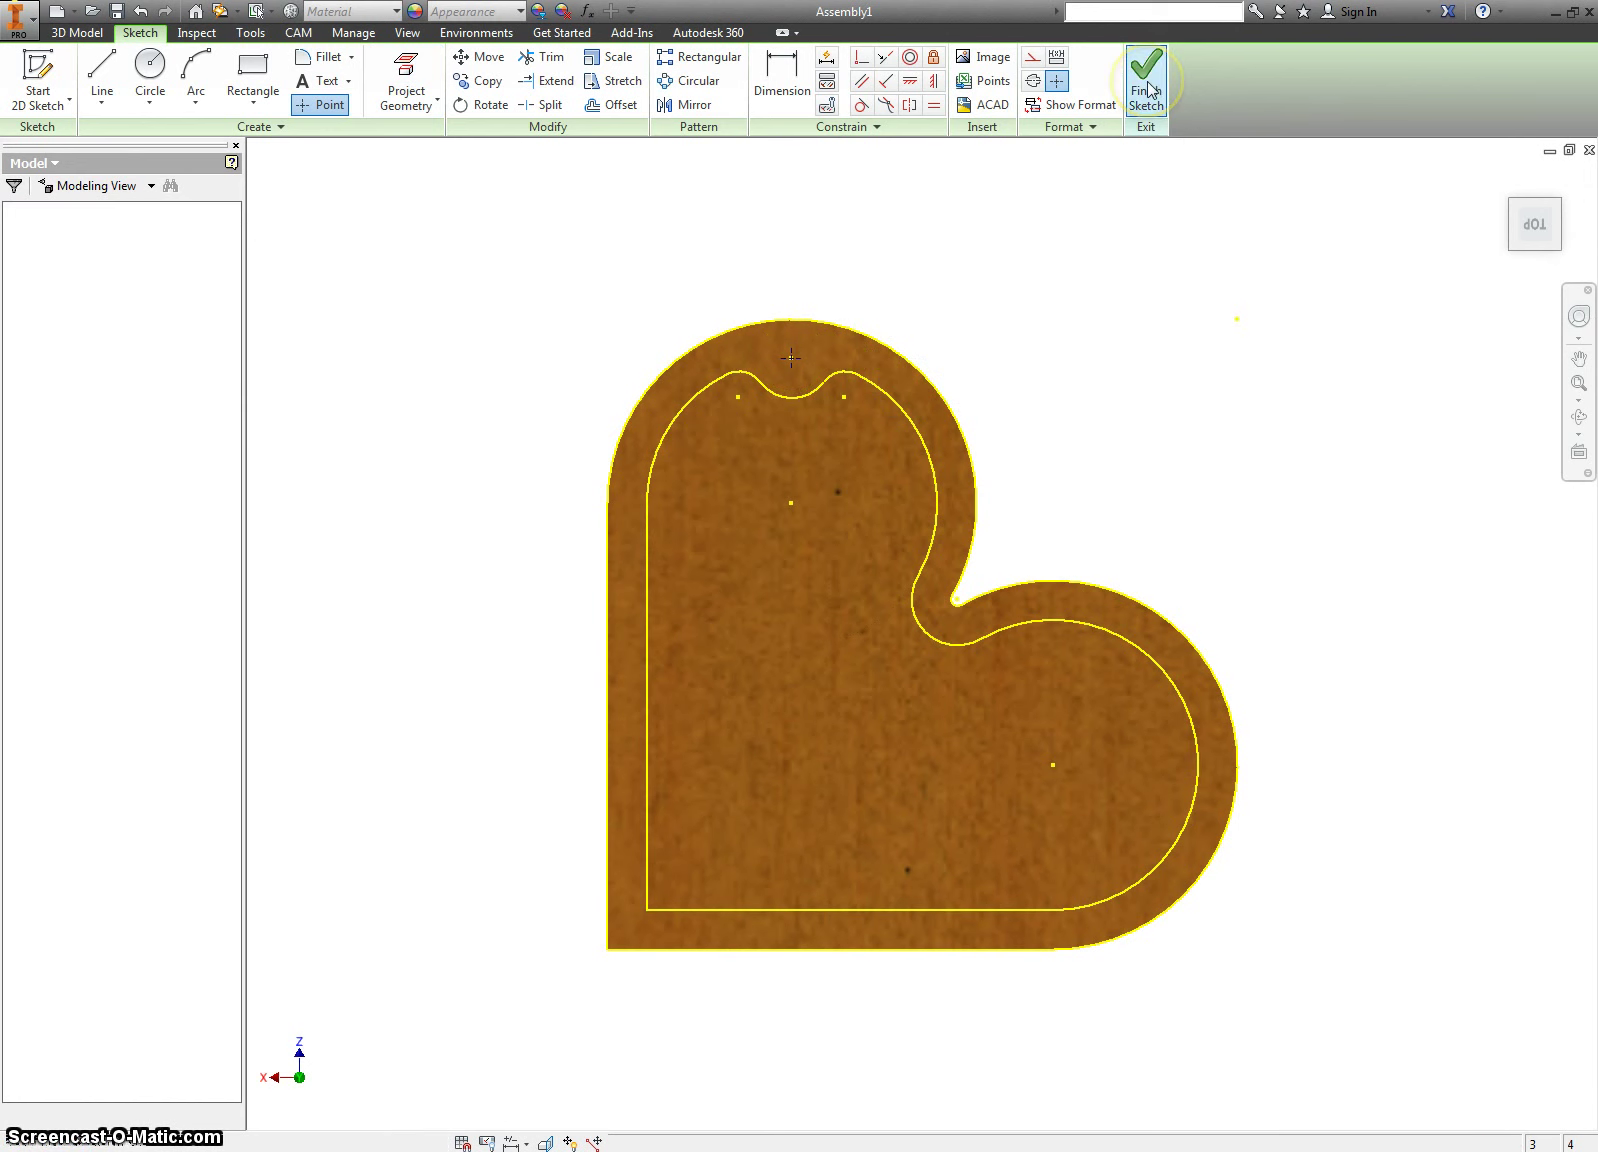
{"action": "left_click", "coordinate": [260, 72]}
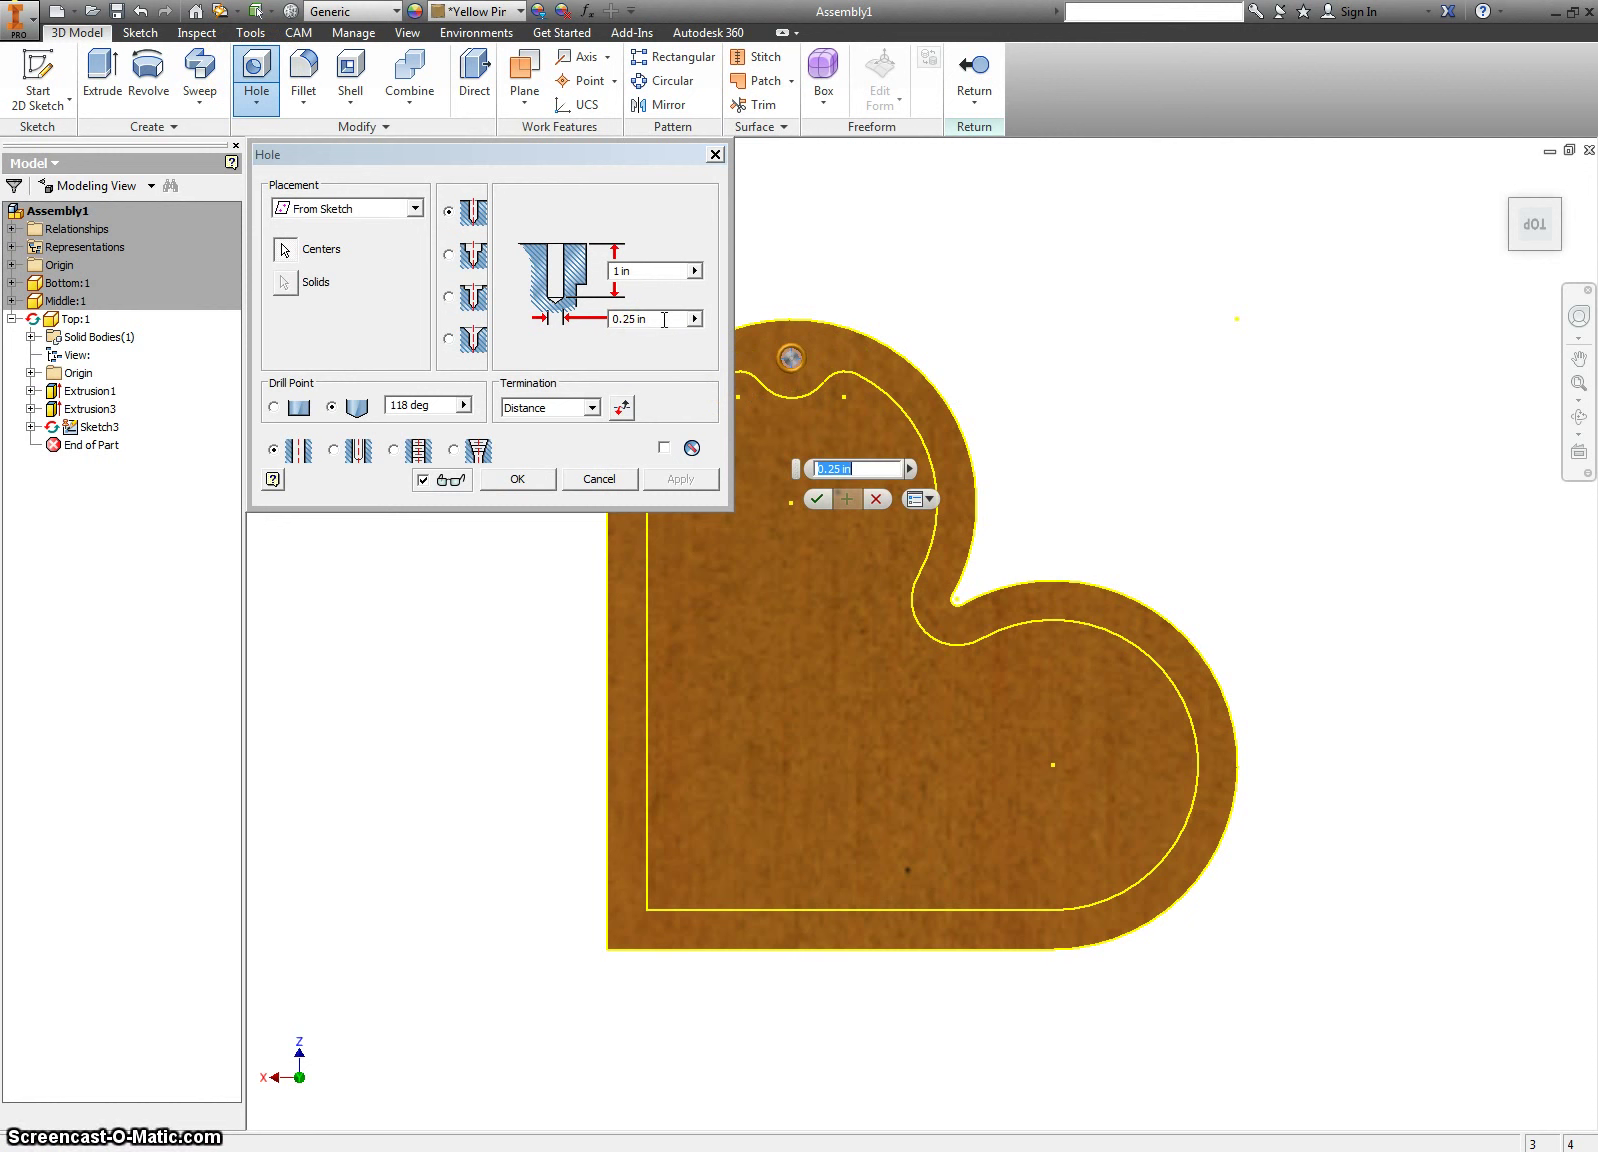
{"action": "left_click", "coordinate": [647, 270]}
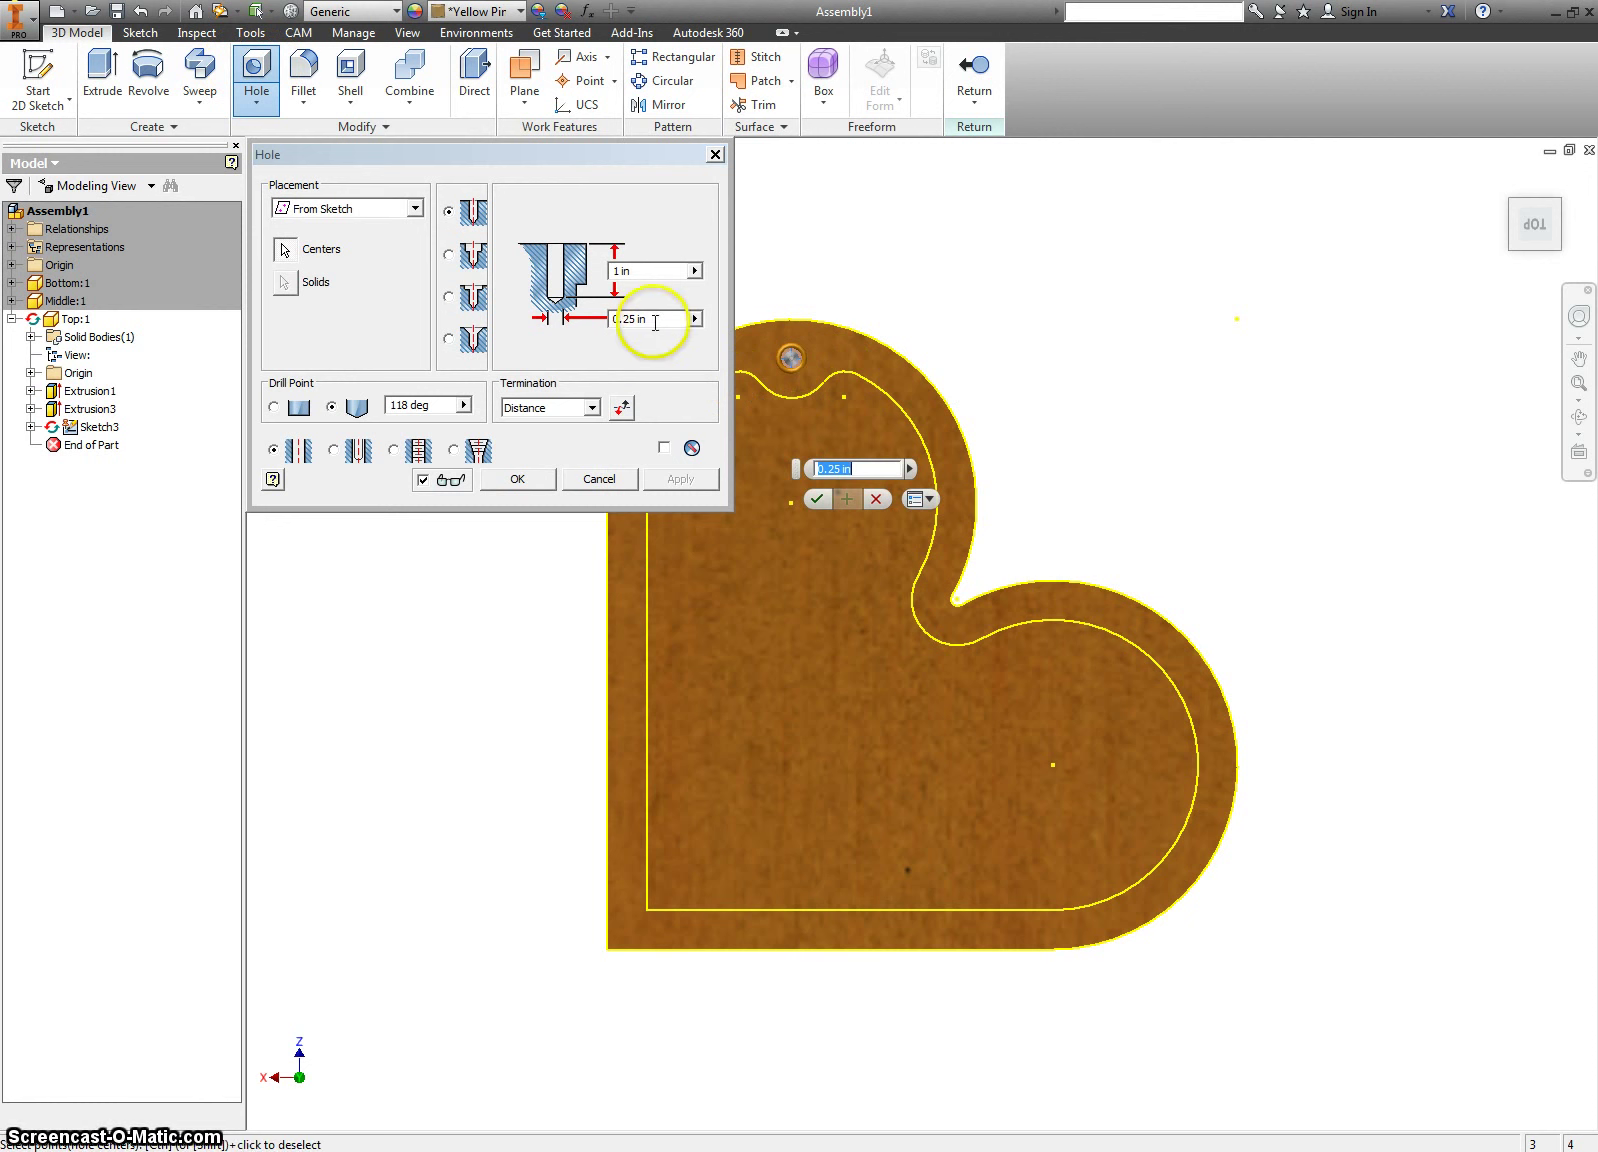
{"action": "left_click_drag", "start_coordinate": [646, 319], "coordinate": [613, 320]}
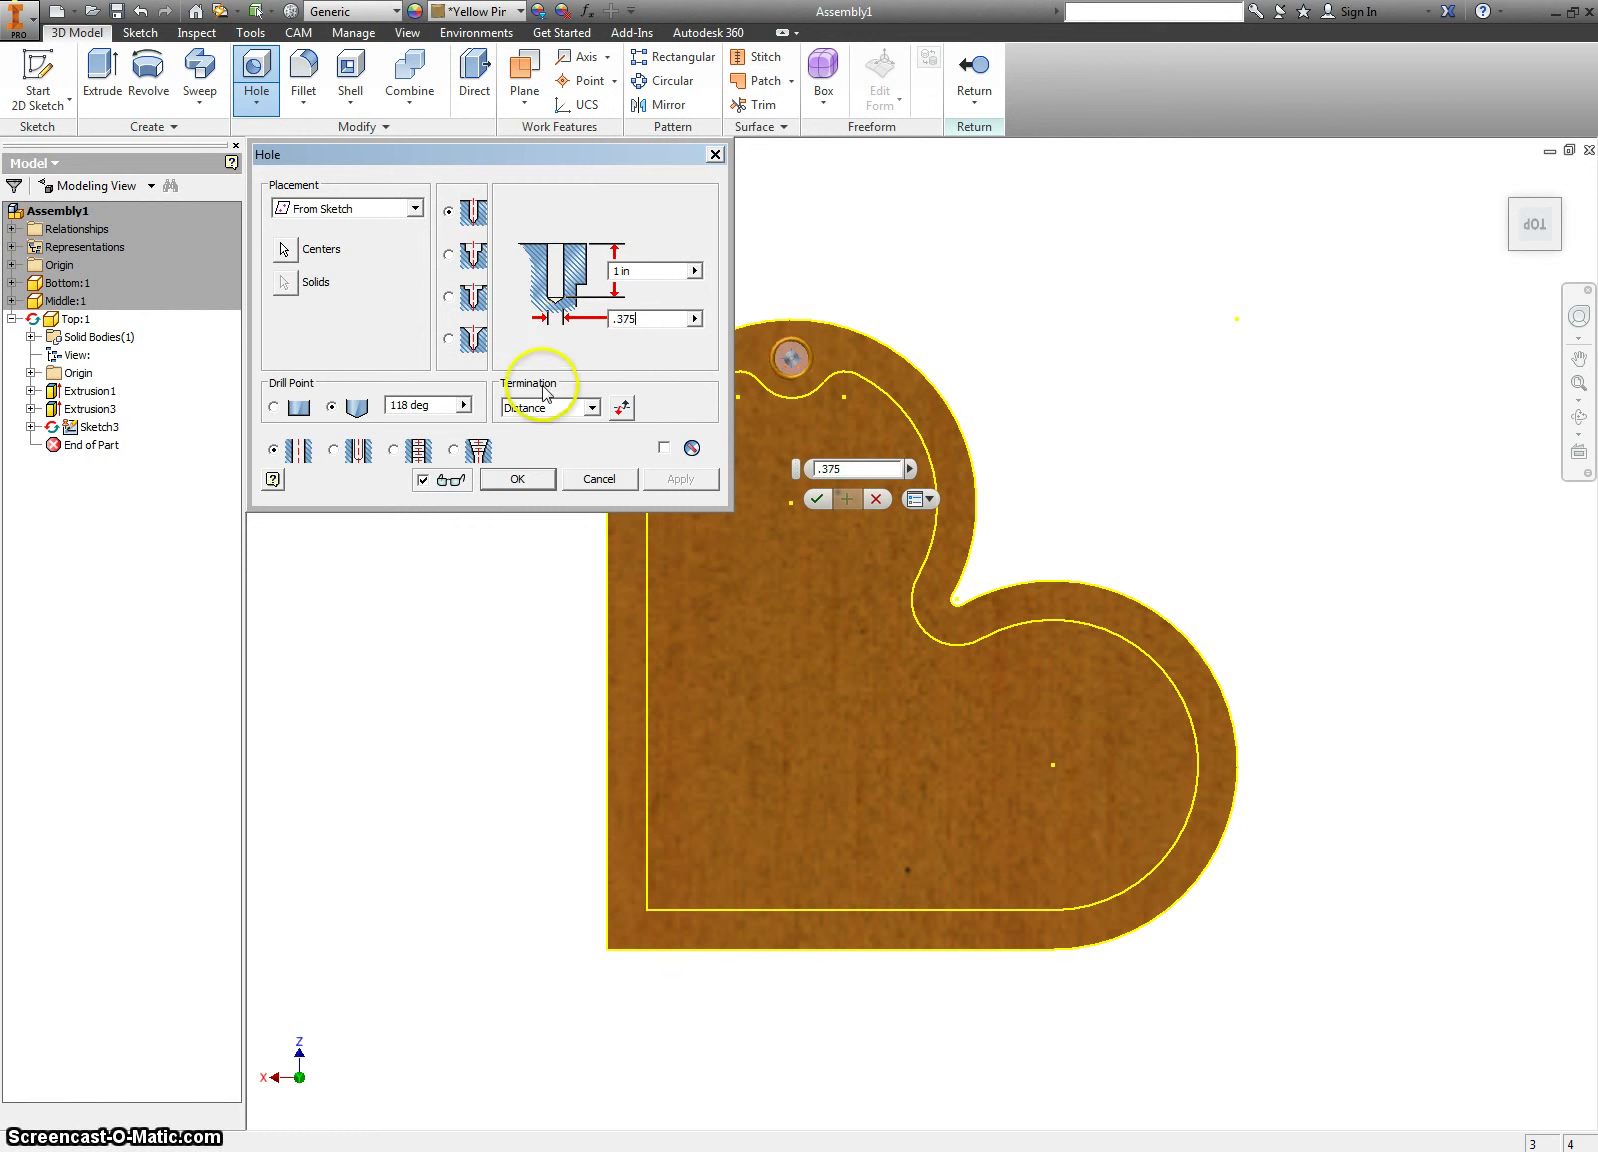
{"action": "left_click", "coordinate": [580, 410]}
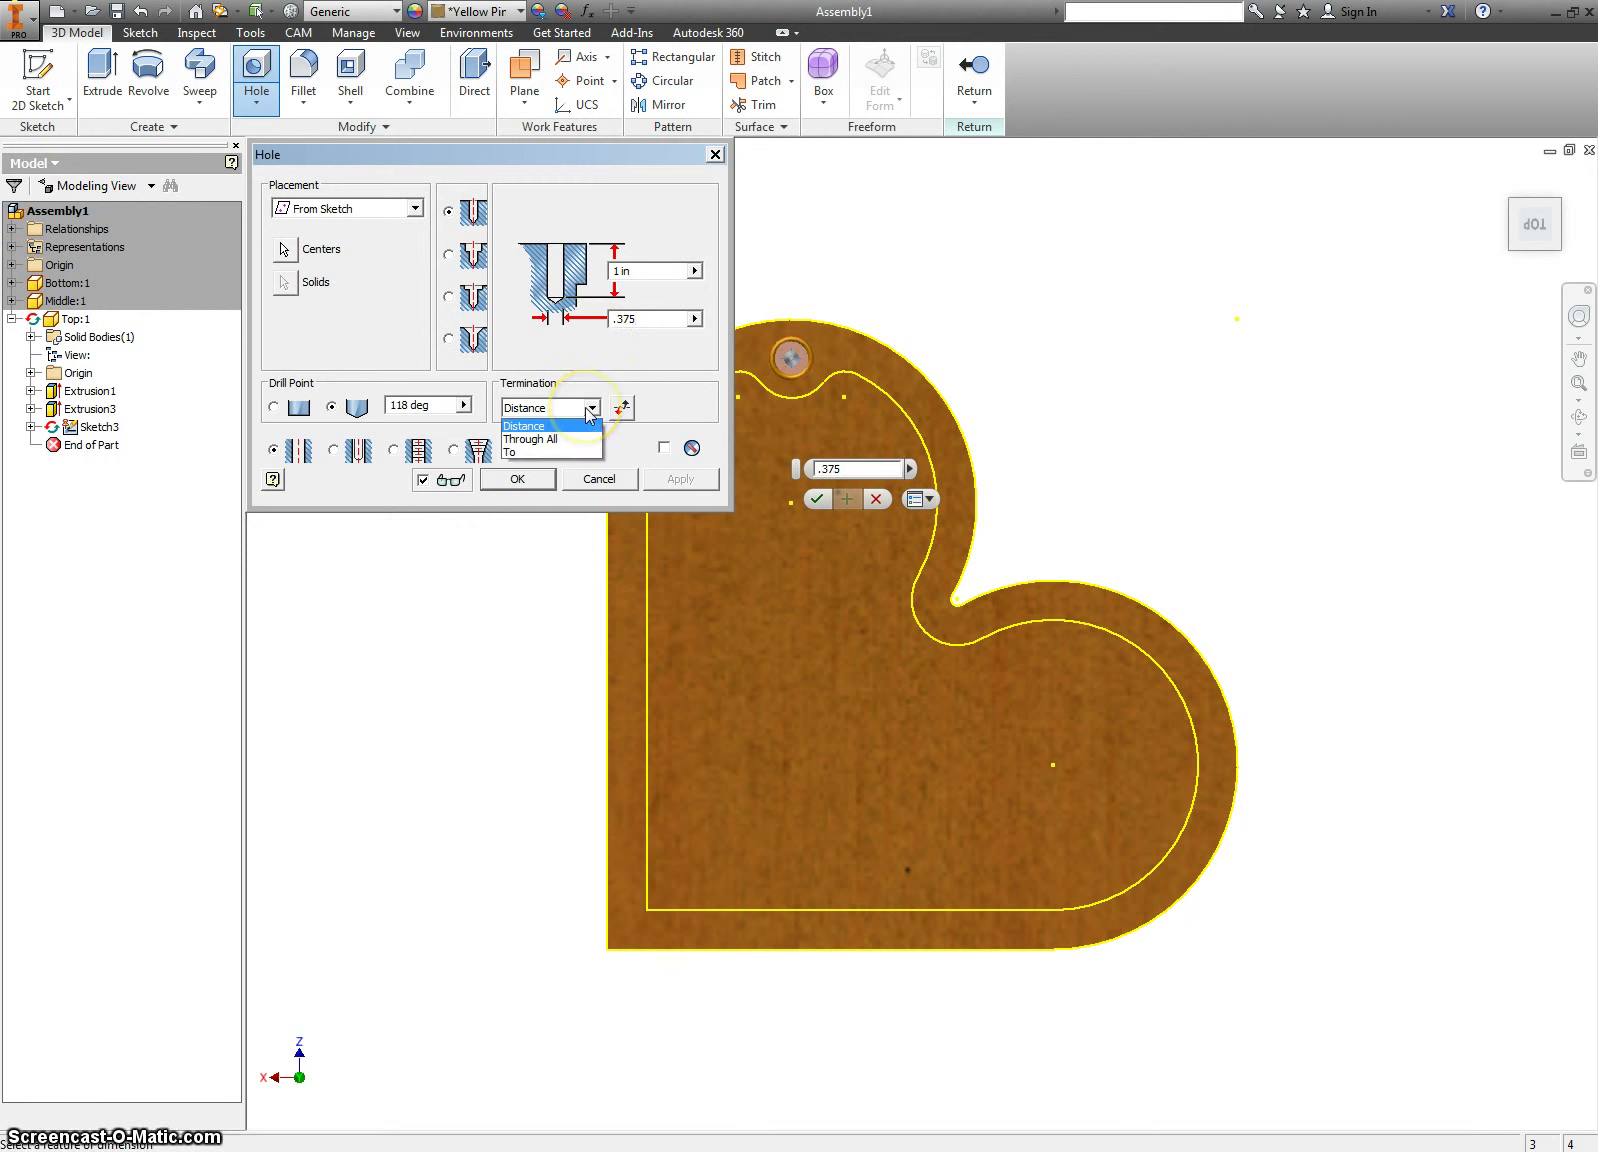
{"action": "left_click", "coordinate": [588, 412]}
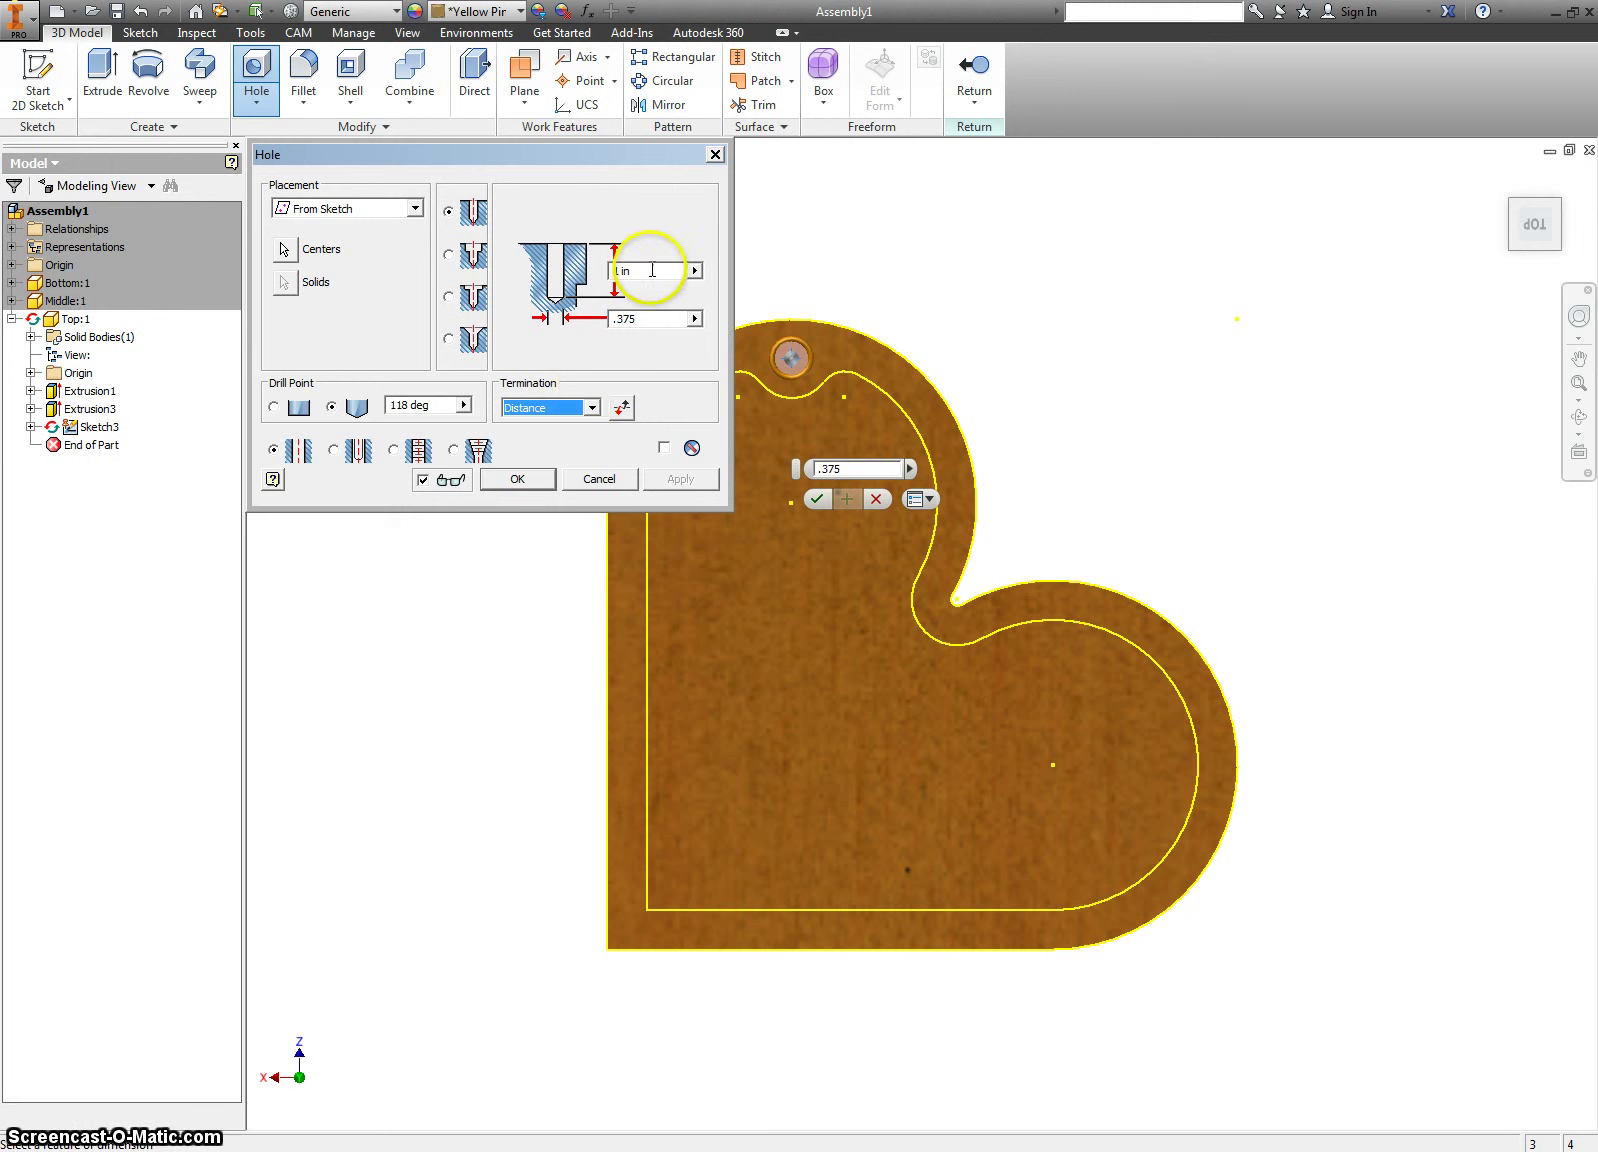
{"action": "left_click", "coordinate": [532, 482]}
{"action": "left_click", "coordinate": [972, 80]}
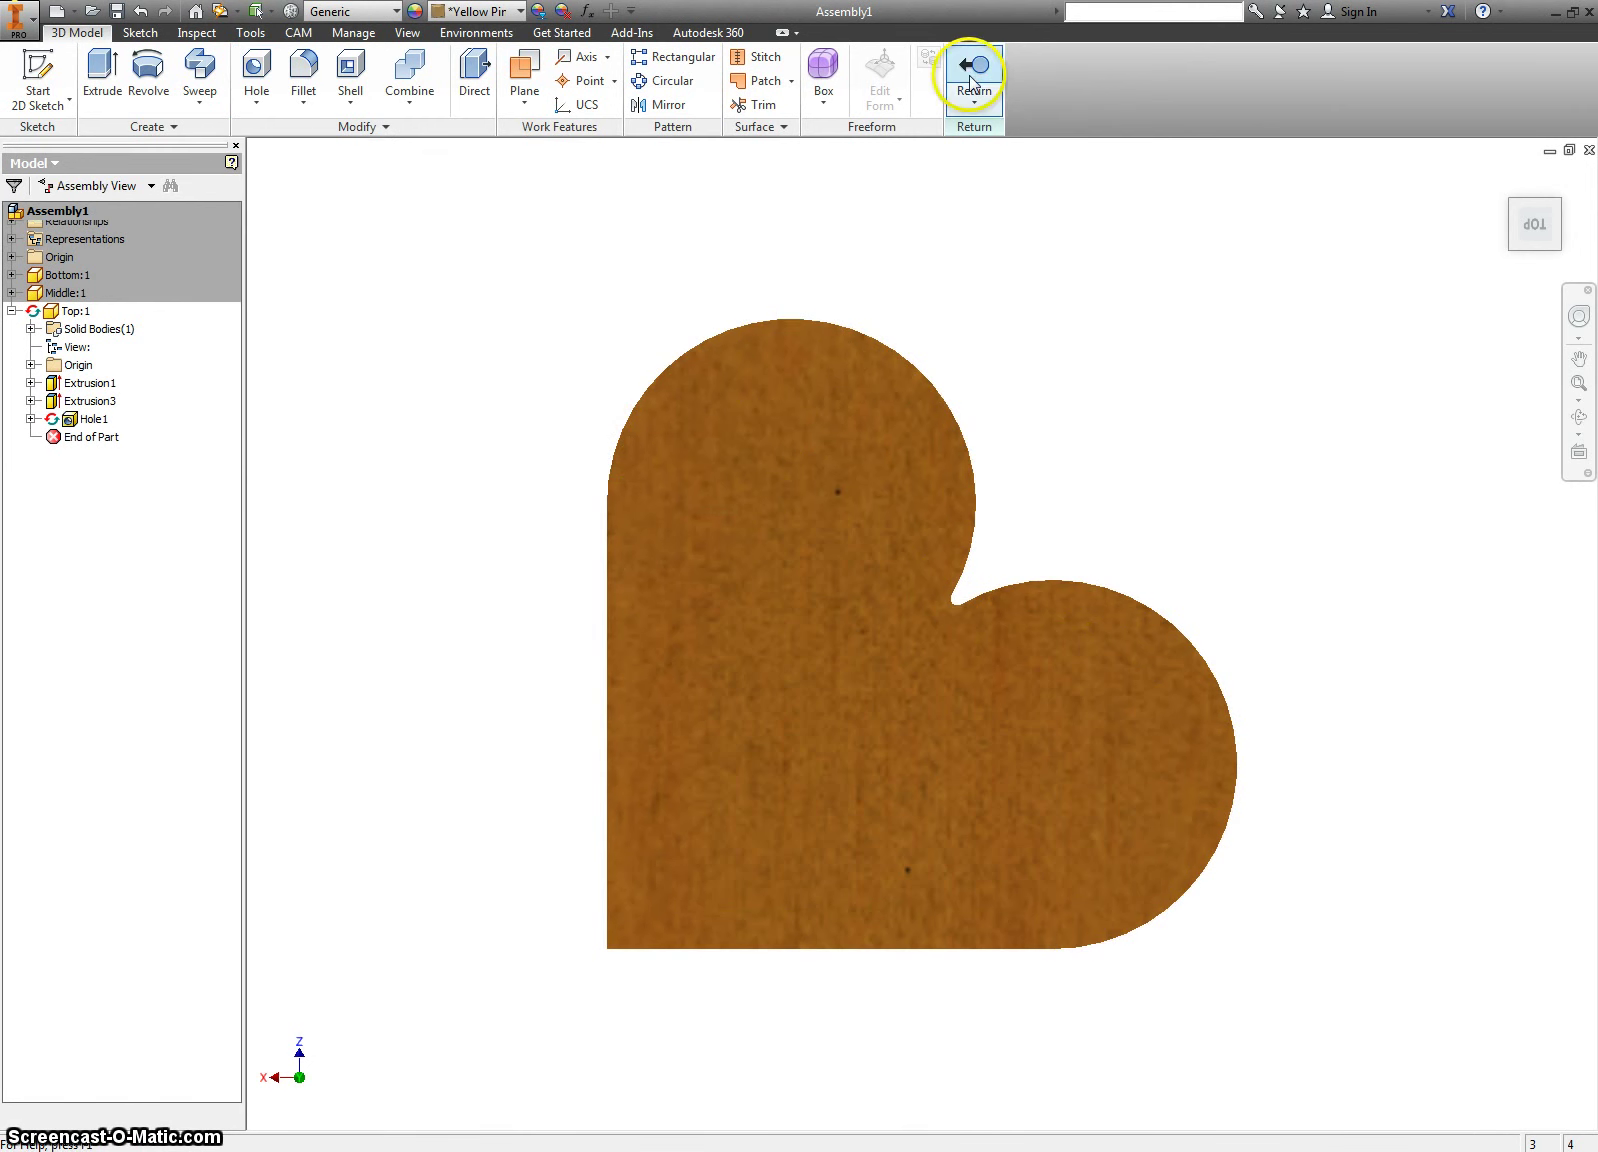
Edit Middle:1 in place and start a new sketch on the ring's top rim face
{"action": "left_click", "coordinate": [1510, 190]}
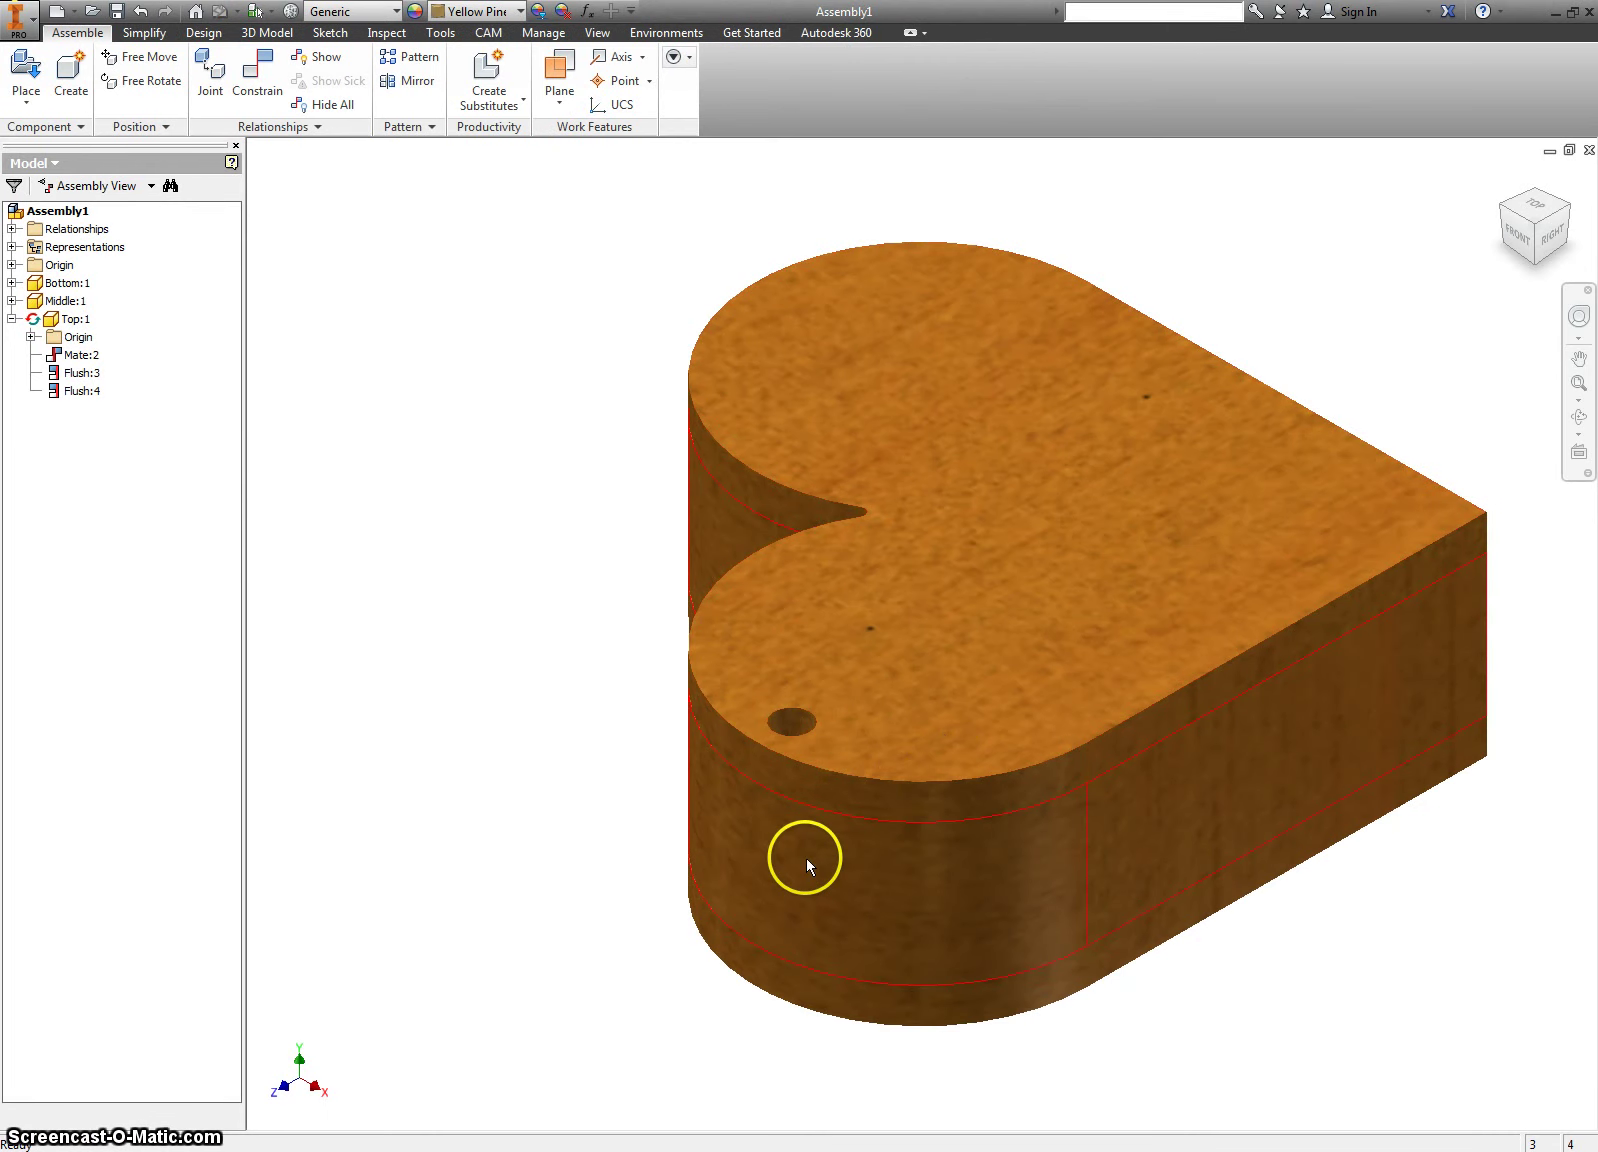
{"action": "double_click", "coordinate": [806, 857]}
{"action": "left_click", "coordinate": [797, 769]}
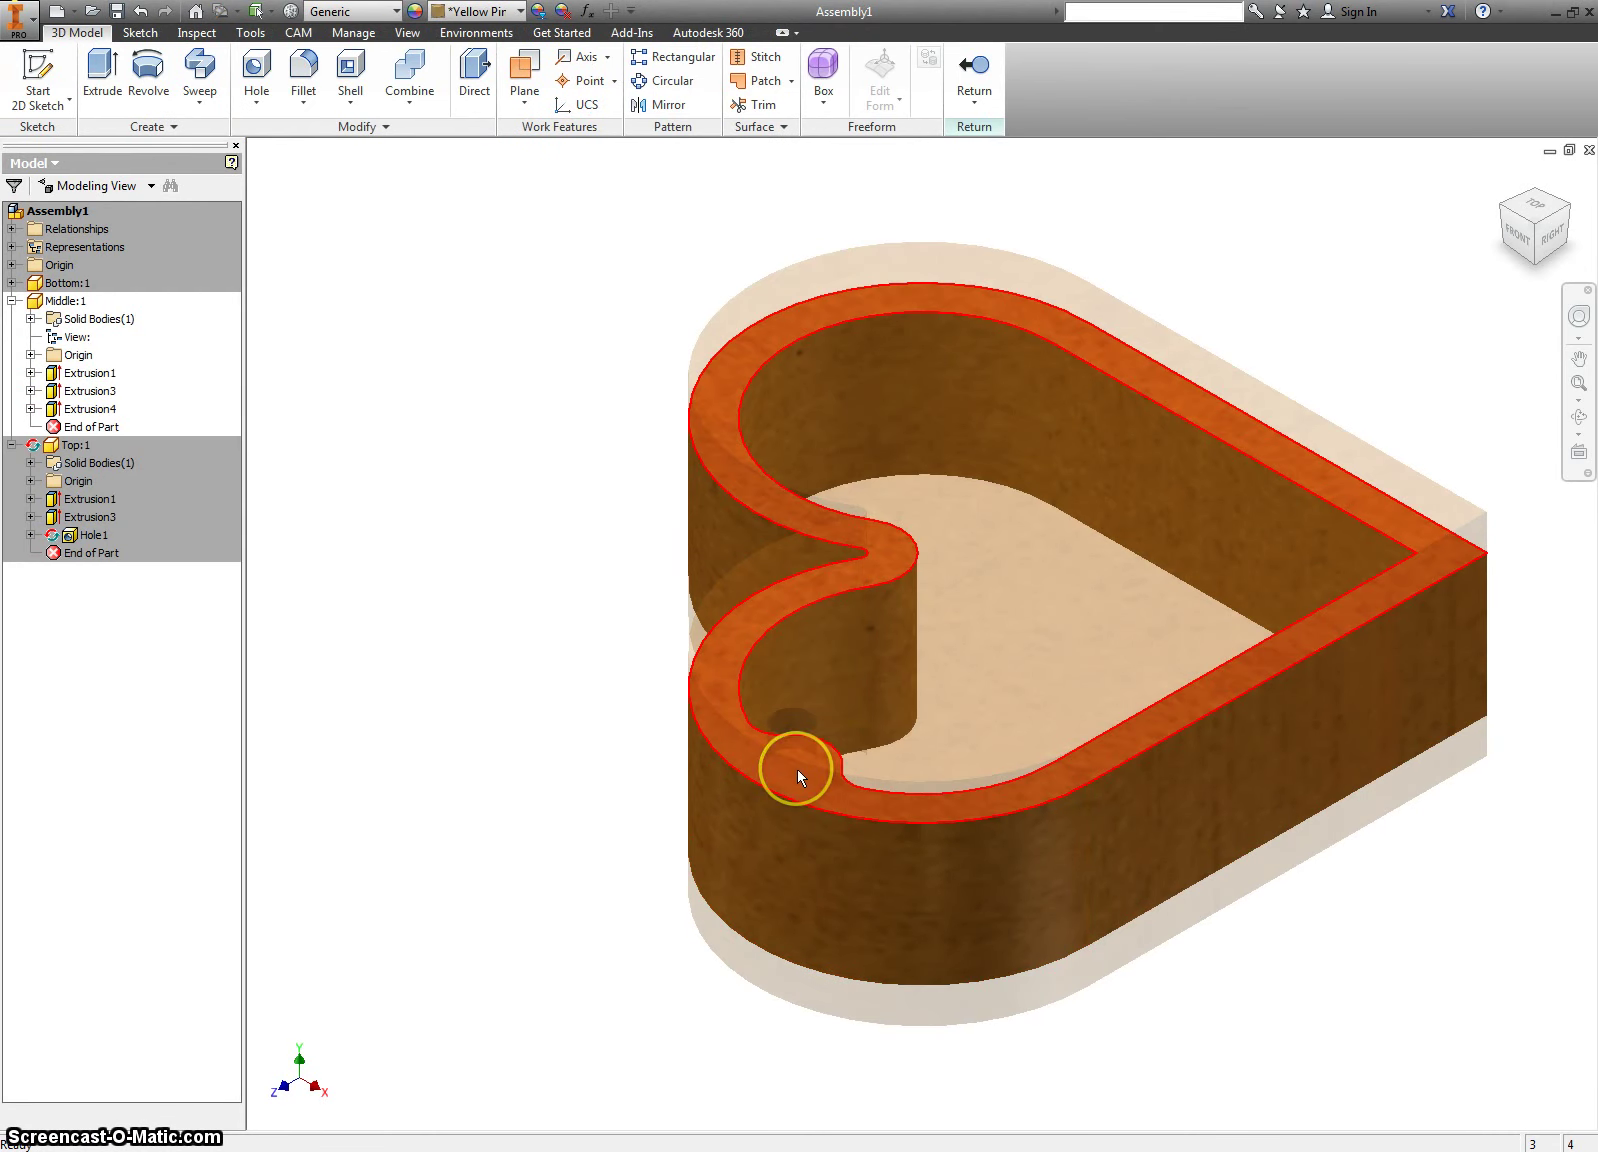
{"action": "right_click", "coordinate": [797, 769]}
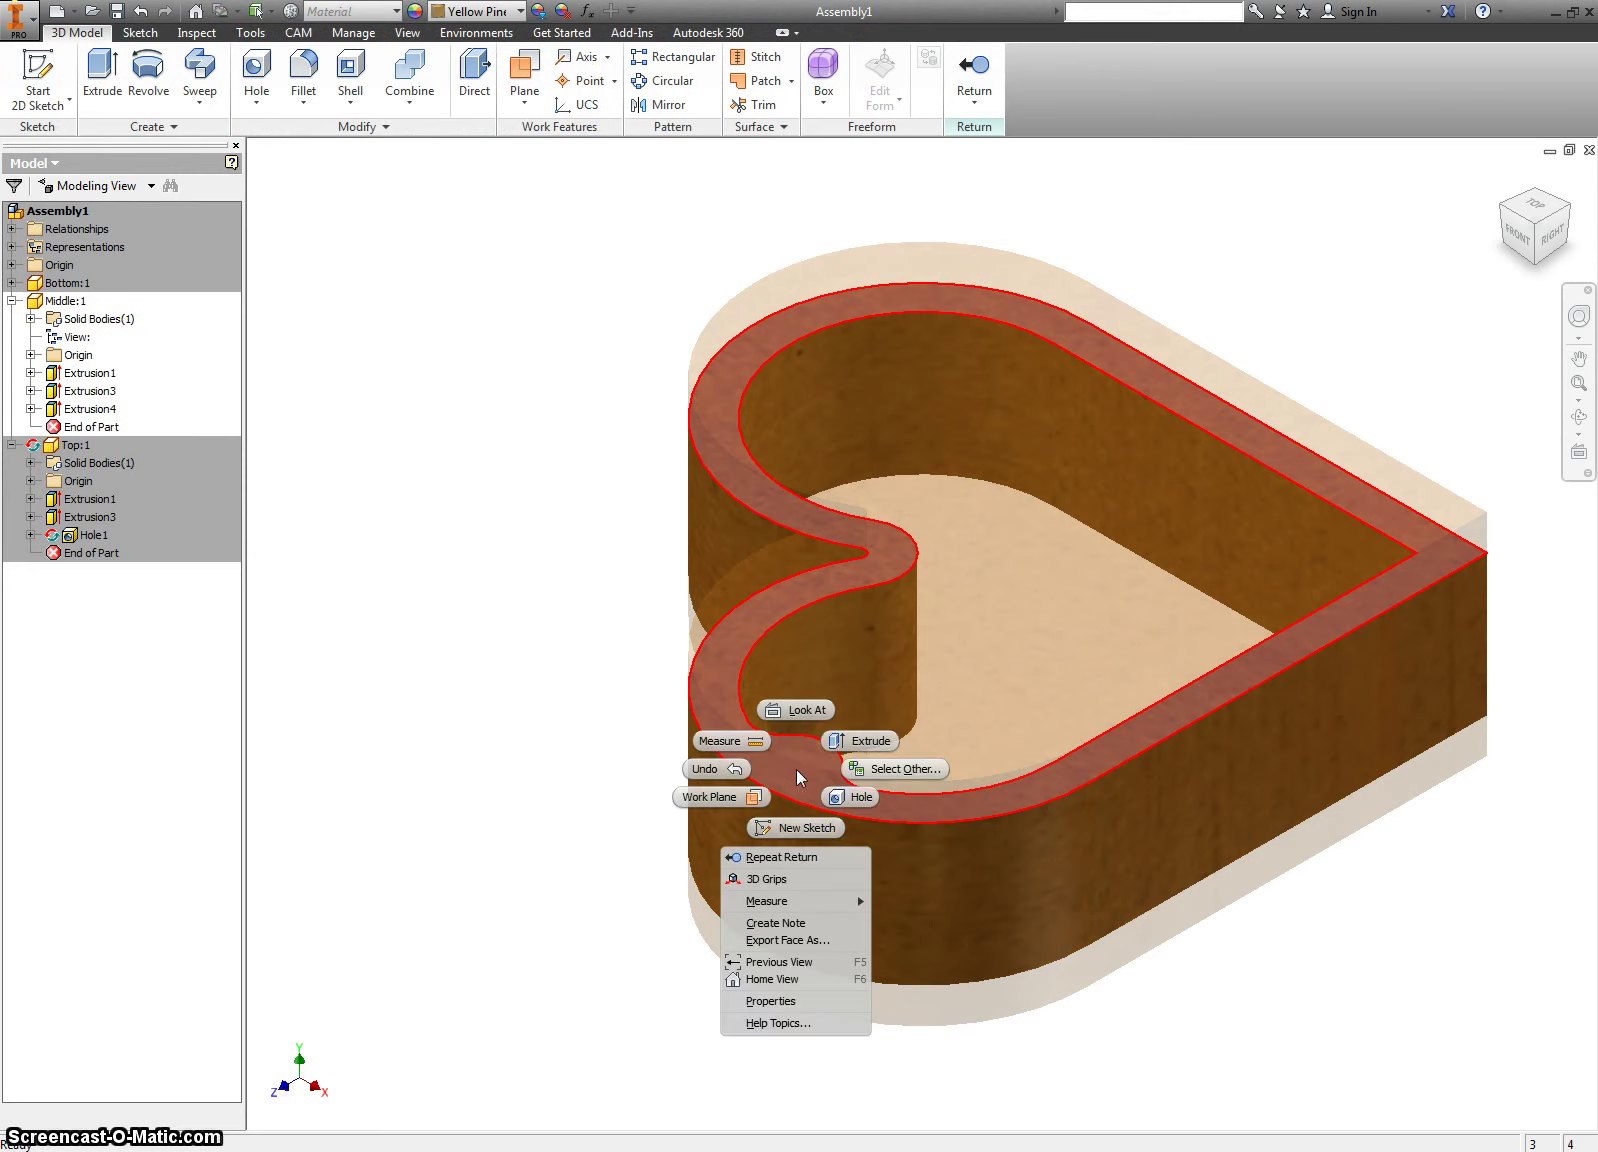
{"action": "left_click", "coordinate": [805, 827]}
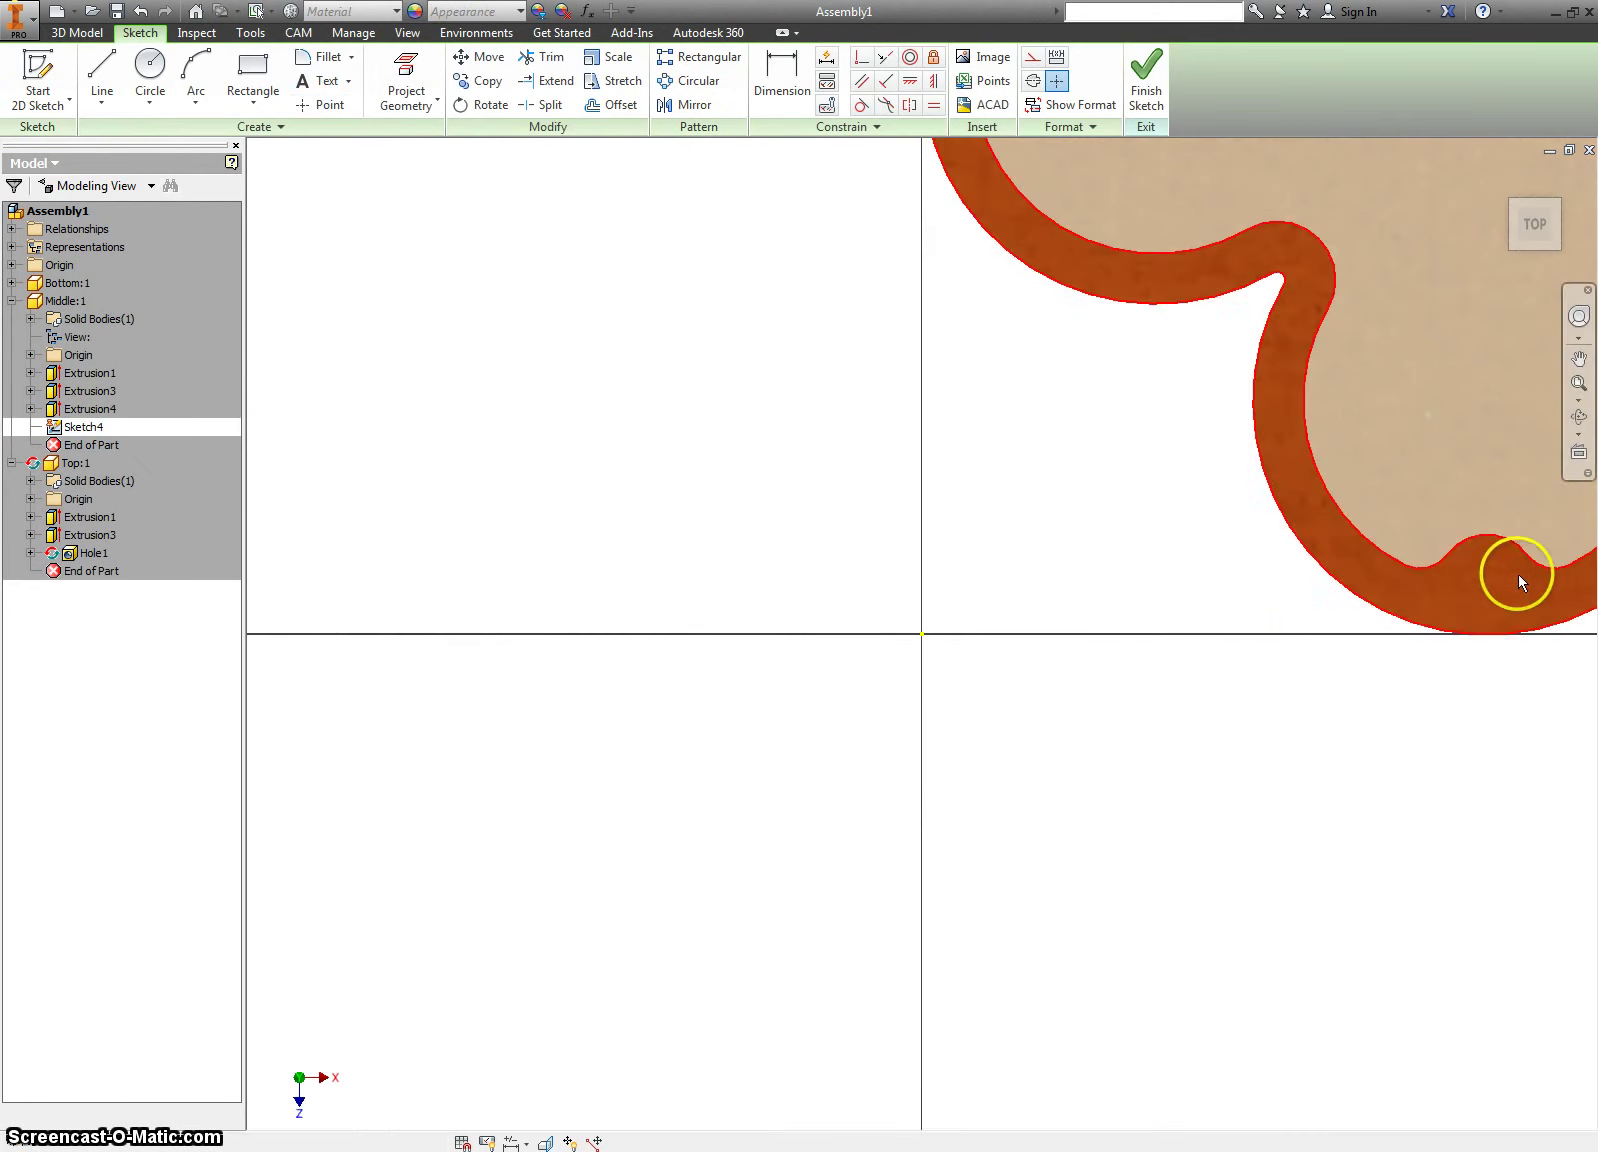
Project the lid's hole circle, place a point at its centre, and finish the sketch
{"action": "left_click", "coordinate": [425, 88]}
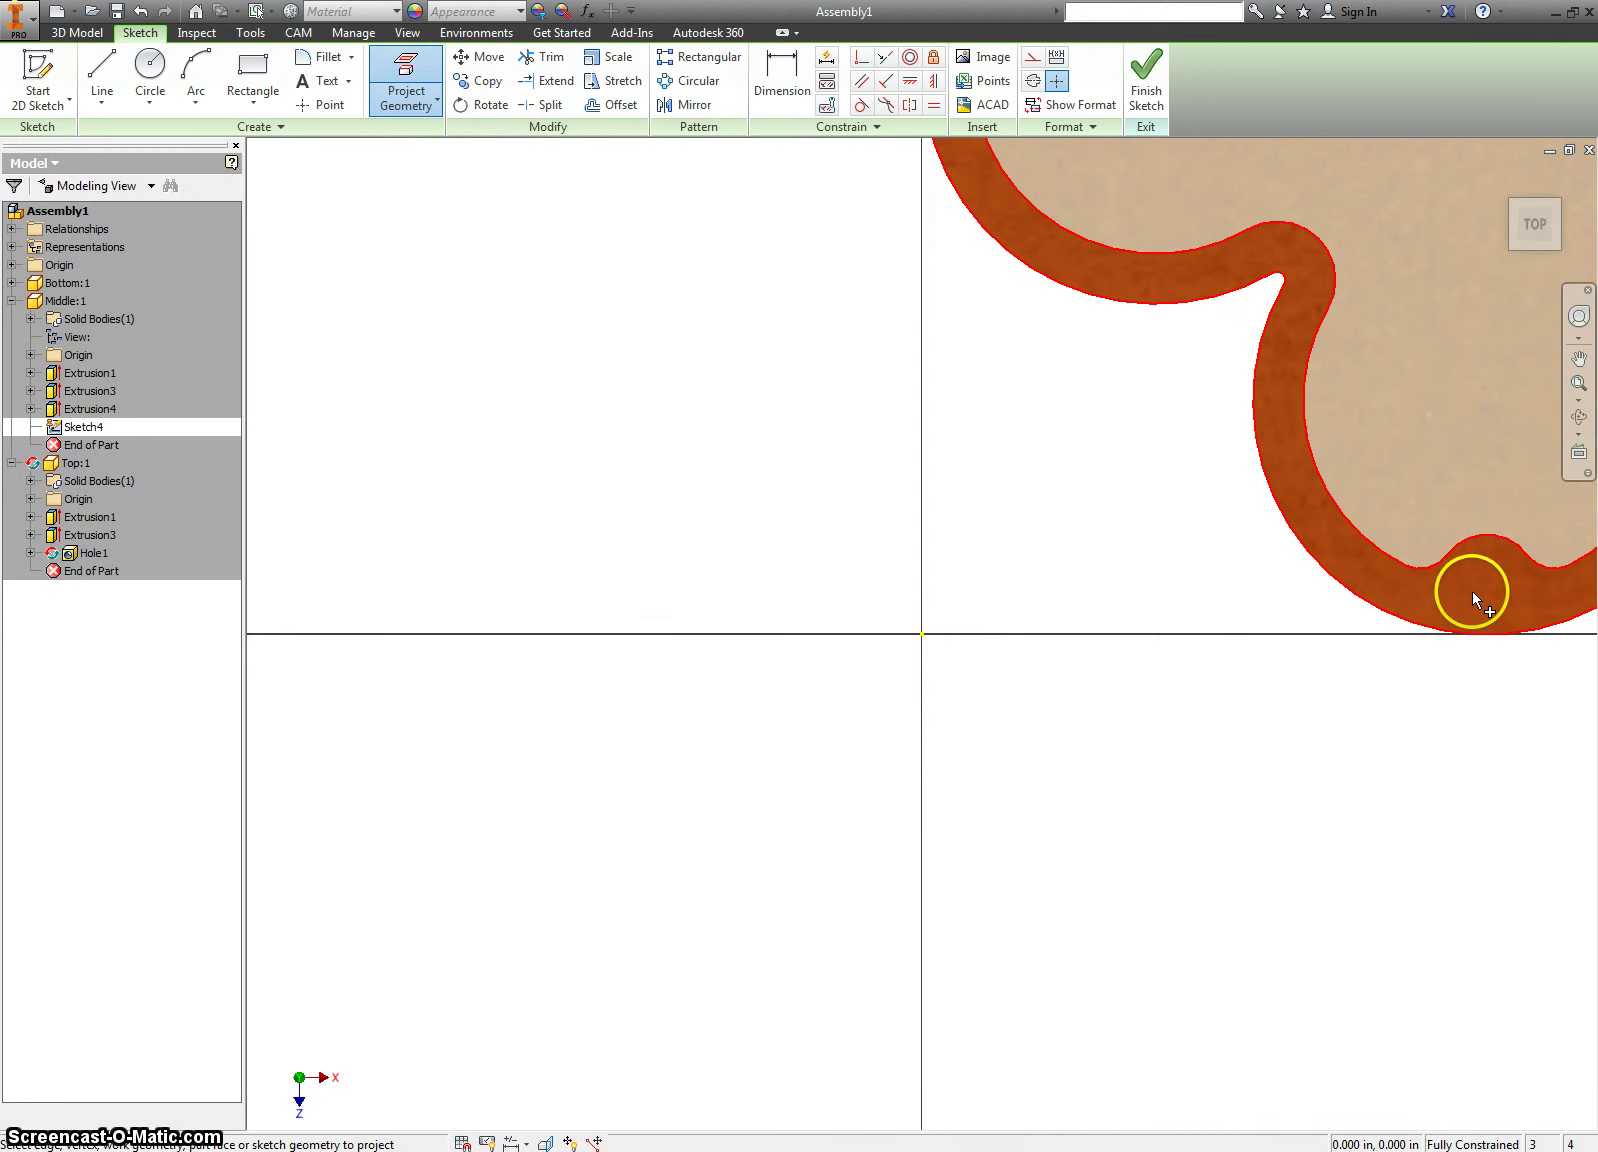
{"action": "left_click", "coordinate": [1462, 597]}
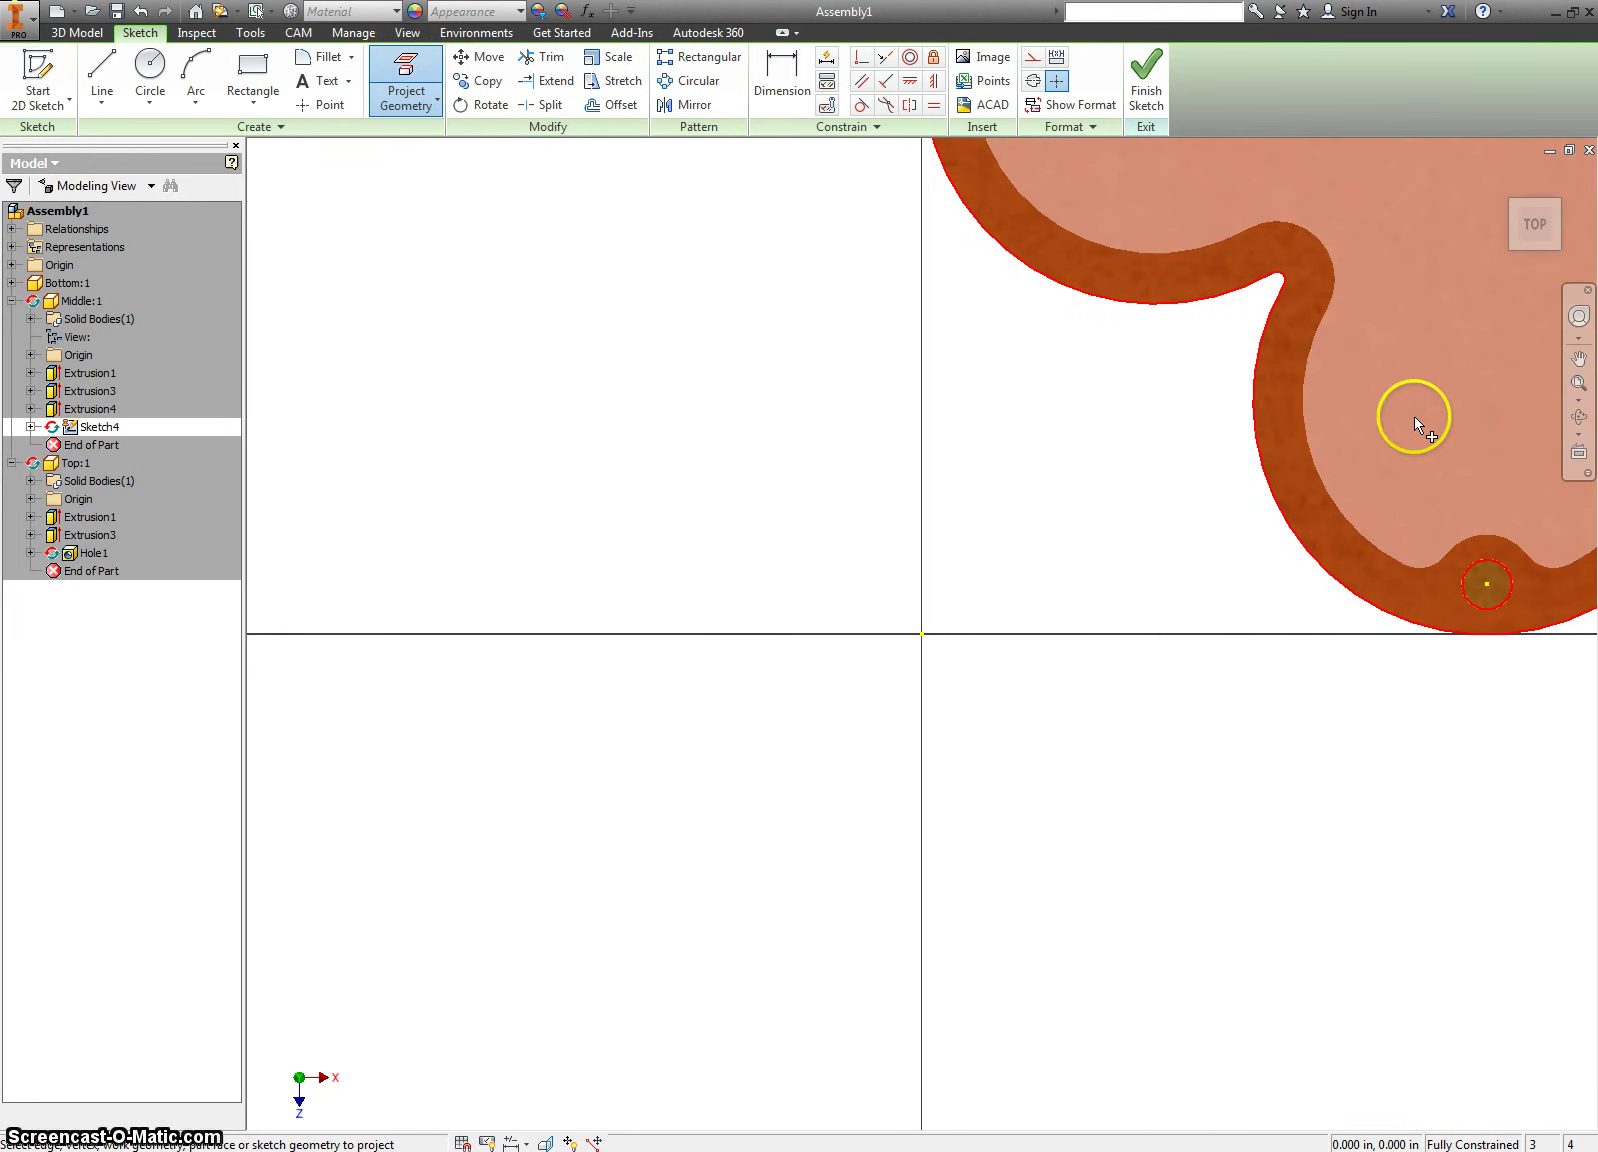
{"action": "left_click", "coordinate": [320, 104]}
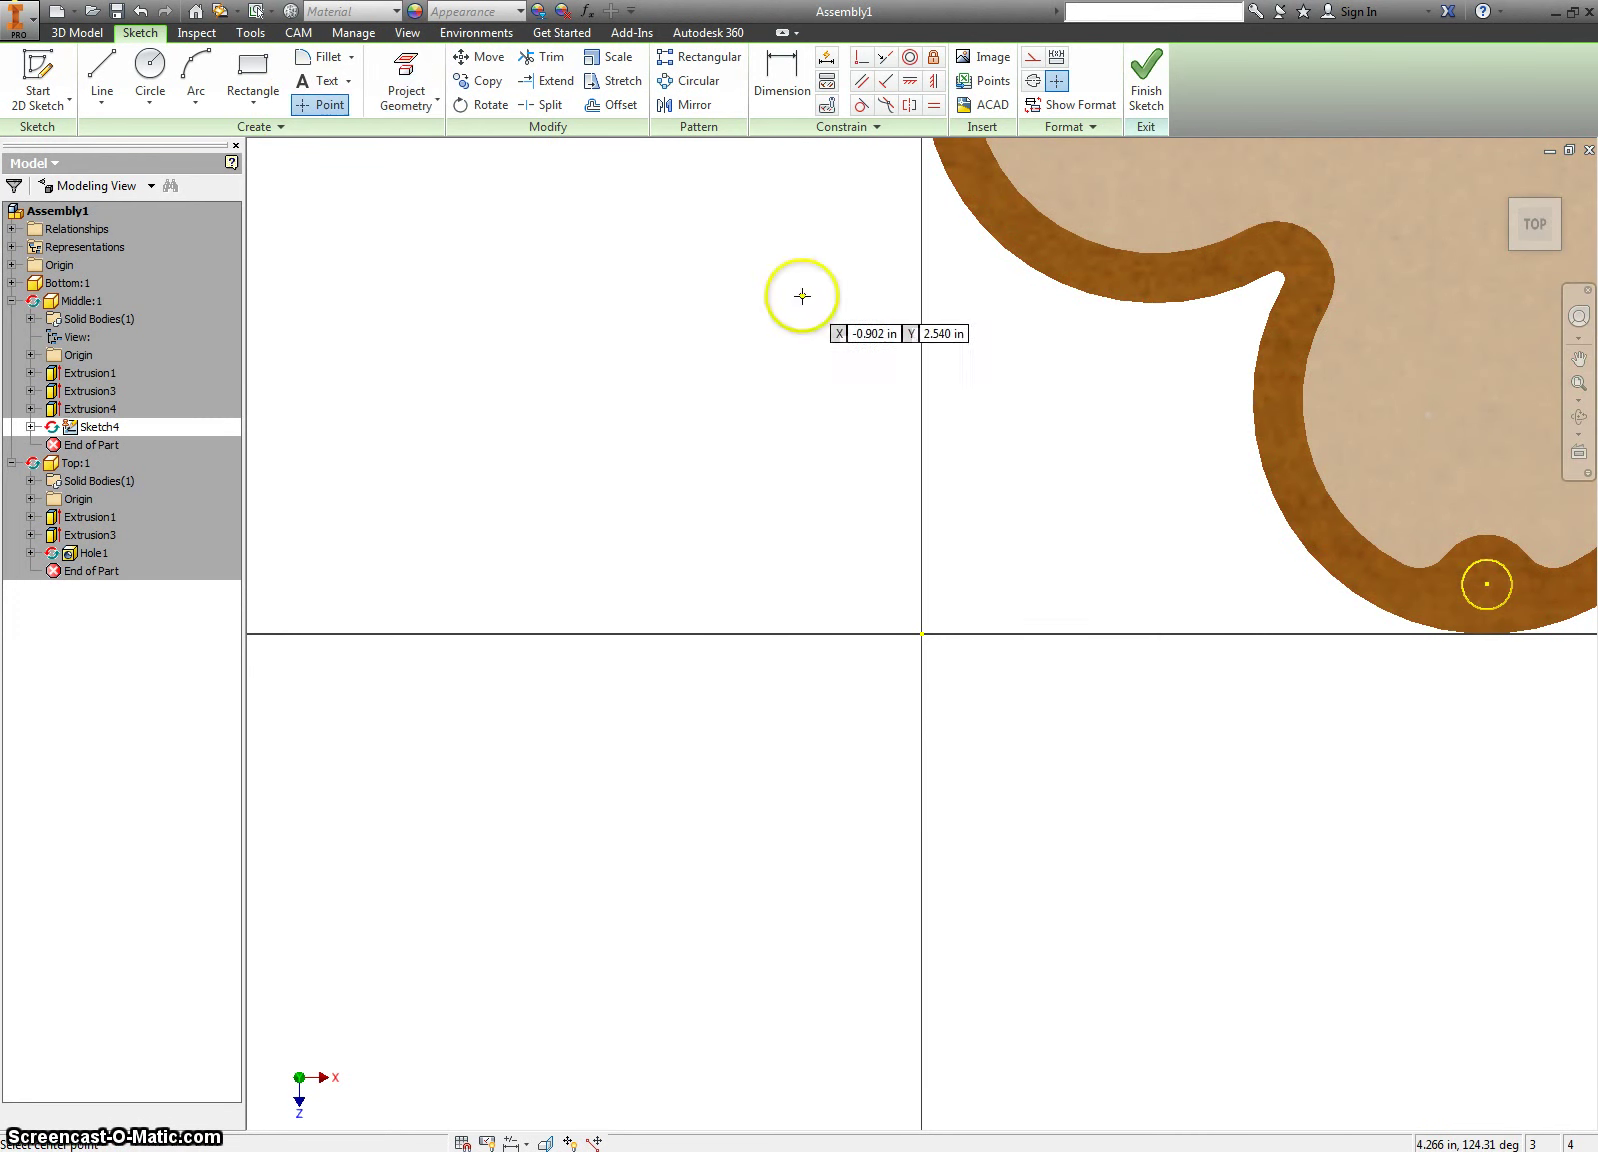
{"action": "left_click", "coordinate": [1489, 583]}
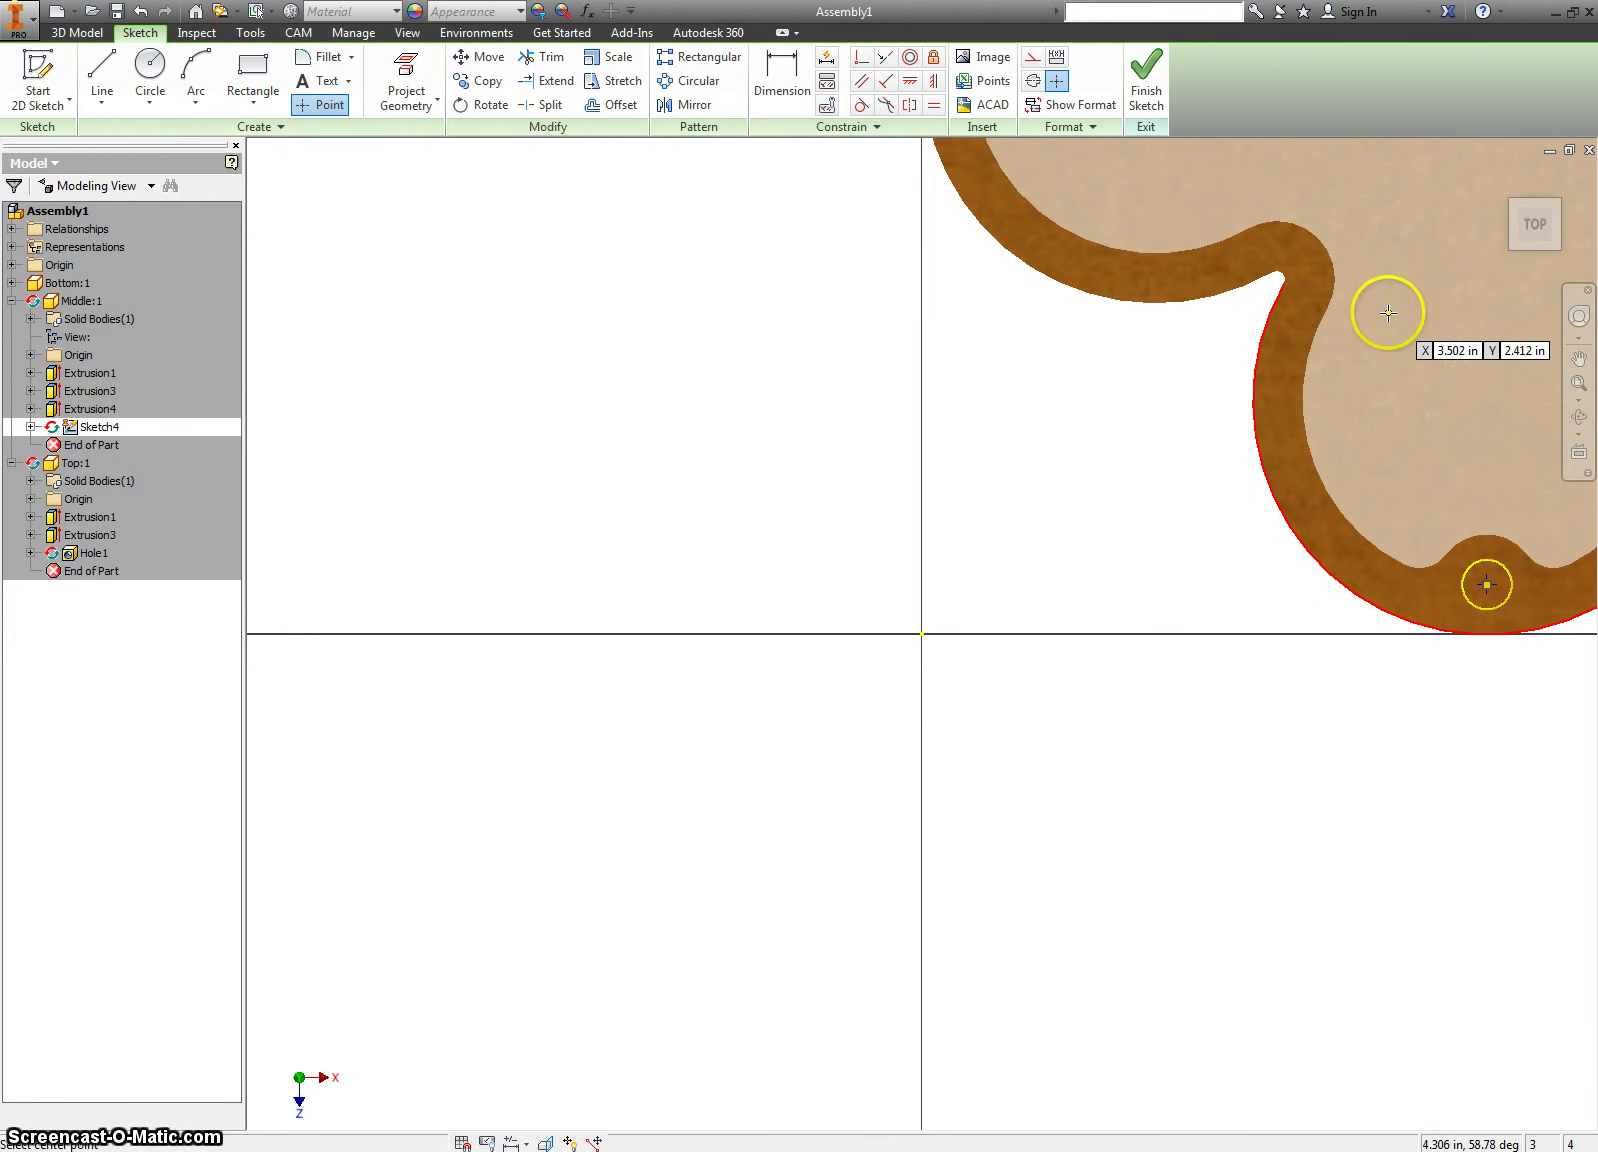
{"action": "mouse_move", "coordinate": [1384, 321]}
{"action": "middle_mouse_down"}
{"action": "mouse_move", "coordinate": [910, 375]}
{"action": "mouse_move", "coordinate": [892, 460]}
{"action": "middle_mouse_up"}
{"action": "scroll", "coordinate": [892, 460], "scroll_direction": "down", "scroll_amount": 1}
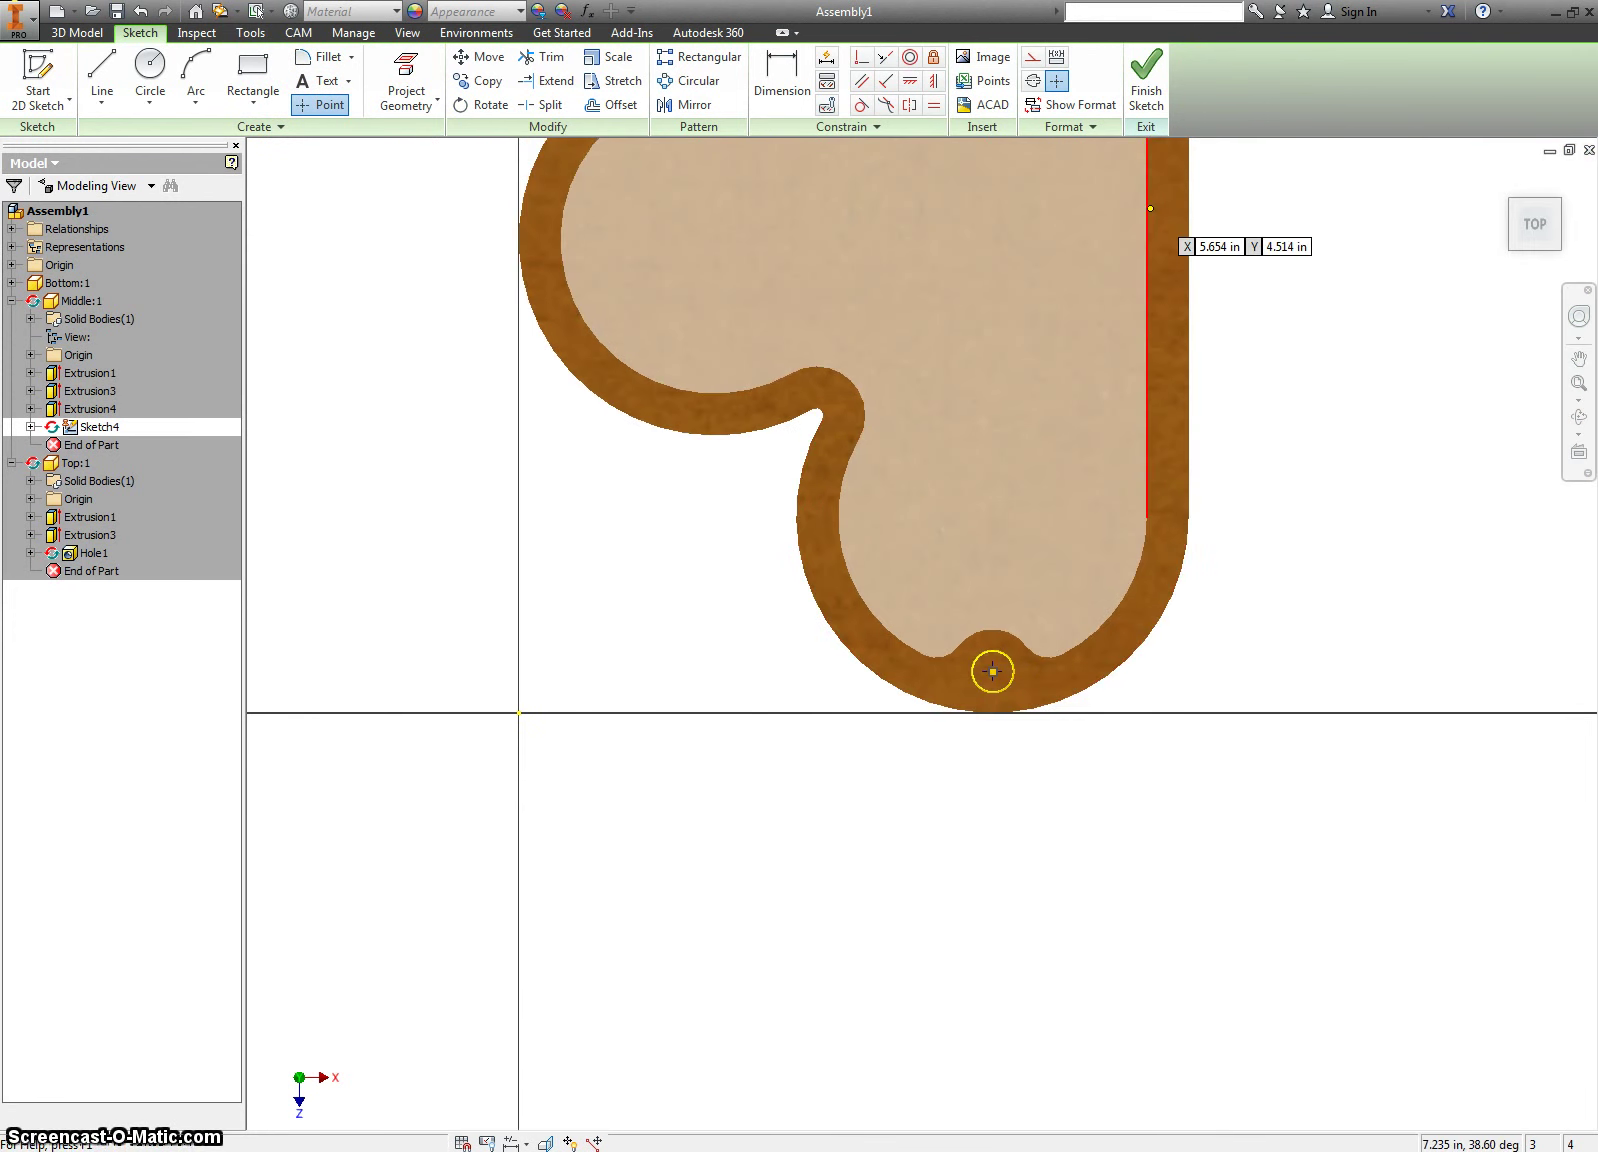
{"action": "left_click", "coordinate": [1146, 75]}
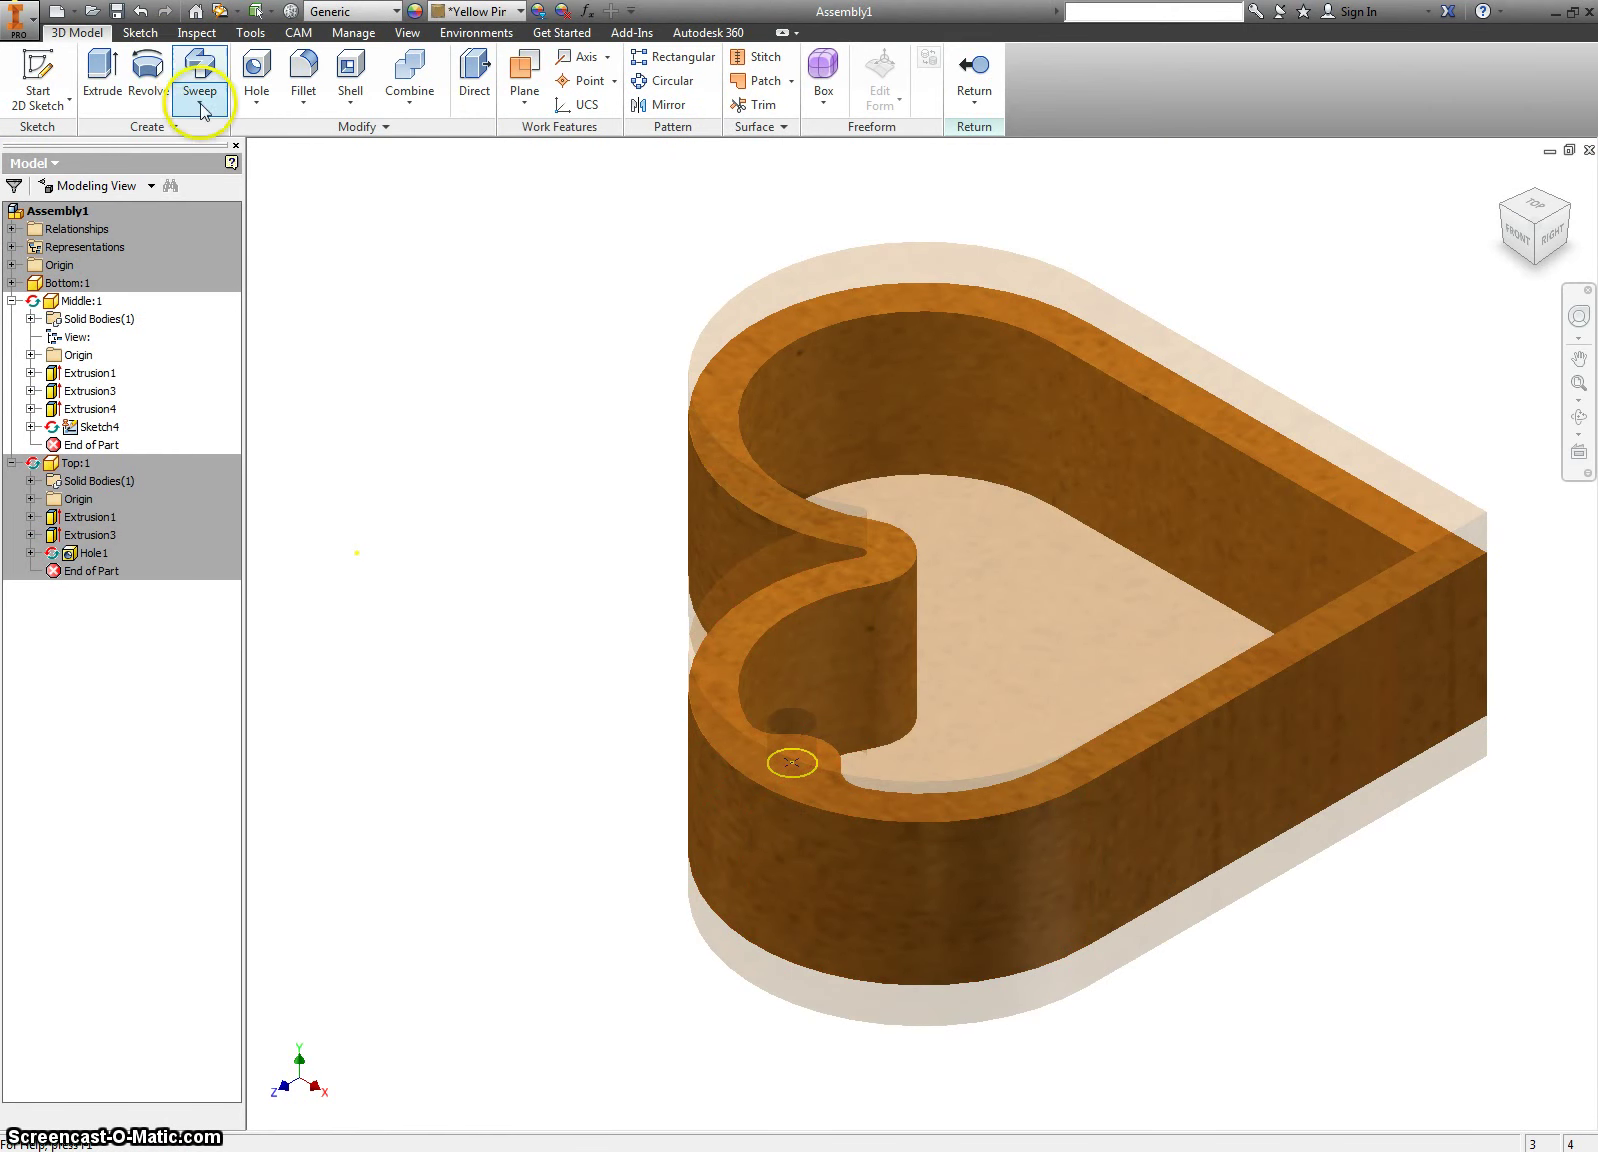
Cut a 0.375 in diameter hole with depth 1 in -.375 into the ring, then return to the assembly
{"action": "left_click", "coordinate": [258, 70]}
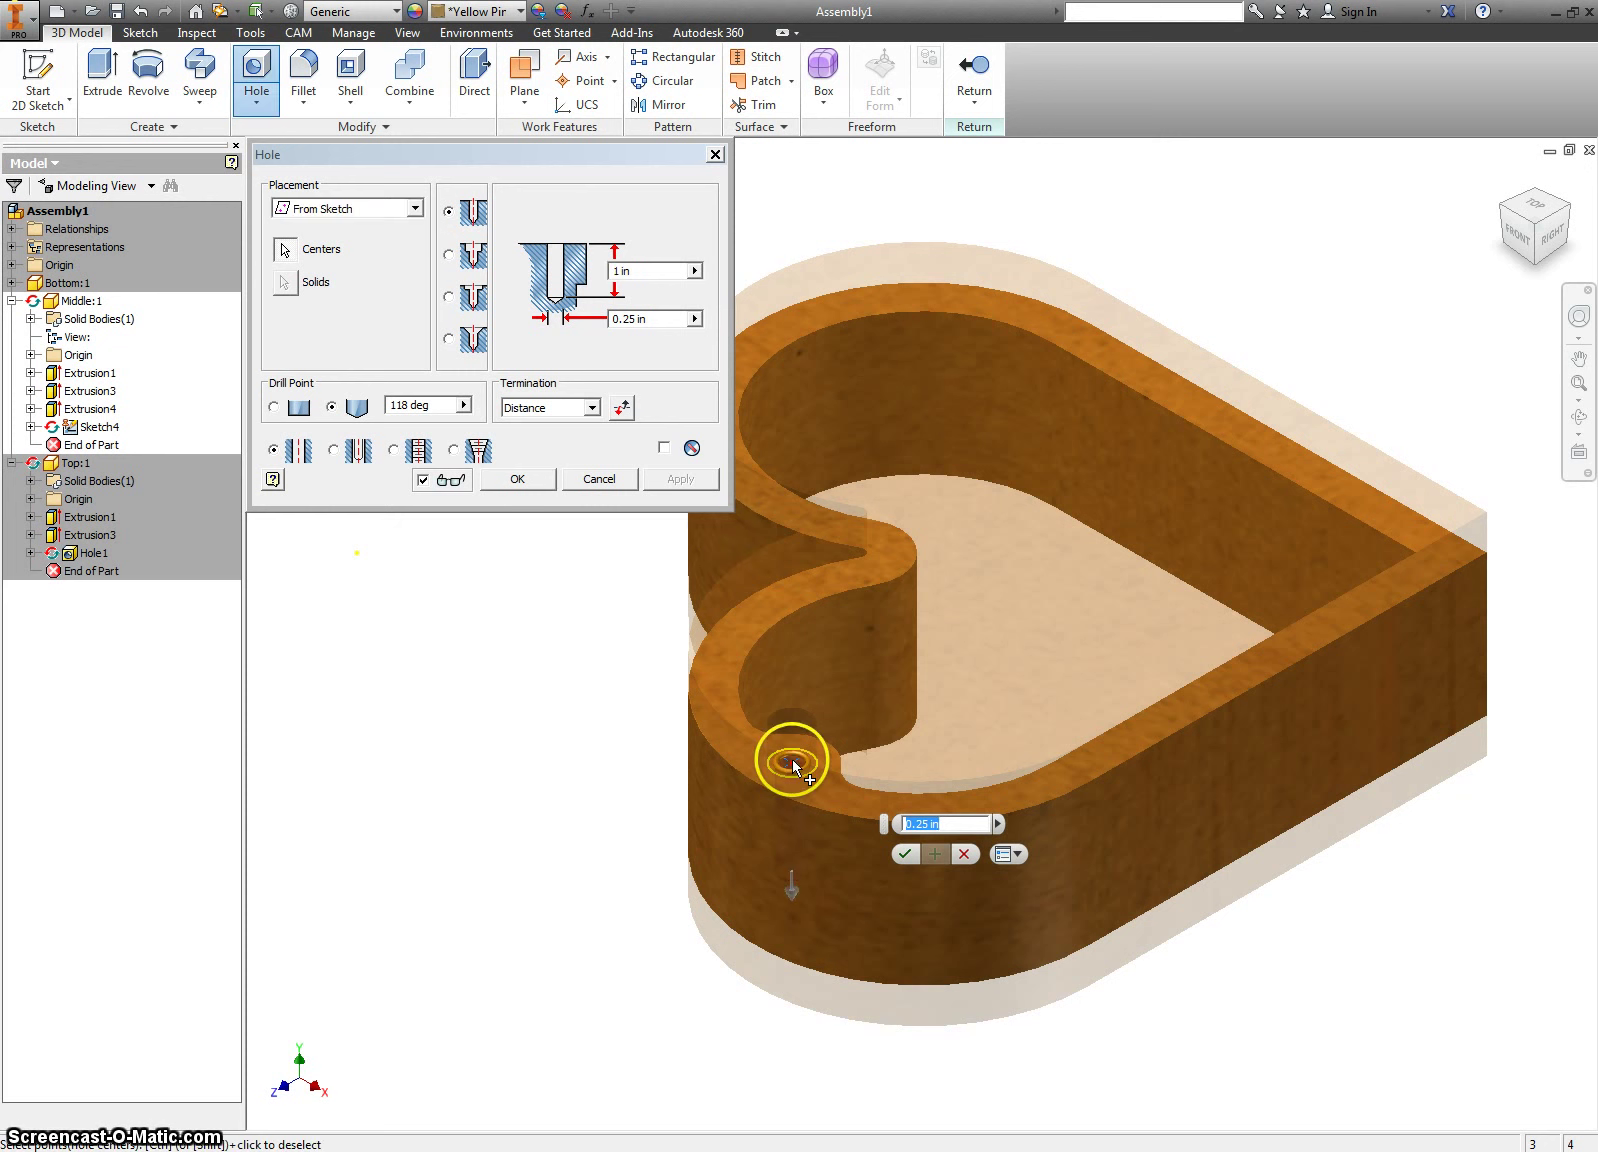
{"action": "left_click_drag", "start_coordinate": [656, 320], "coordinate": [596, 316]}
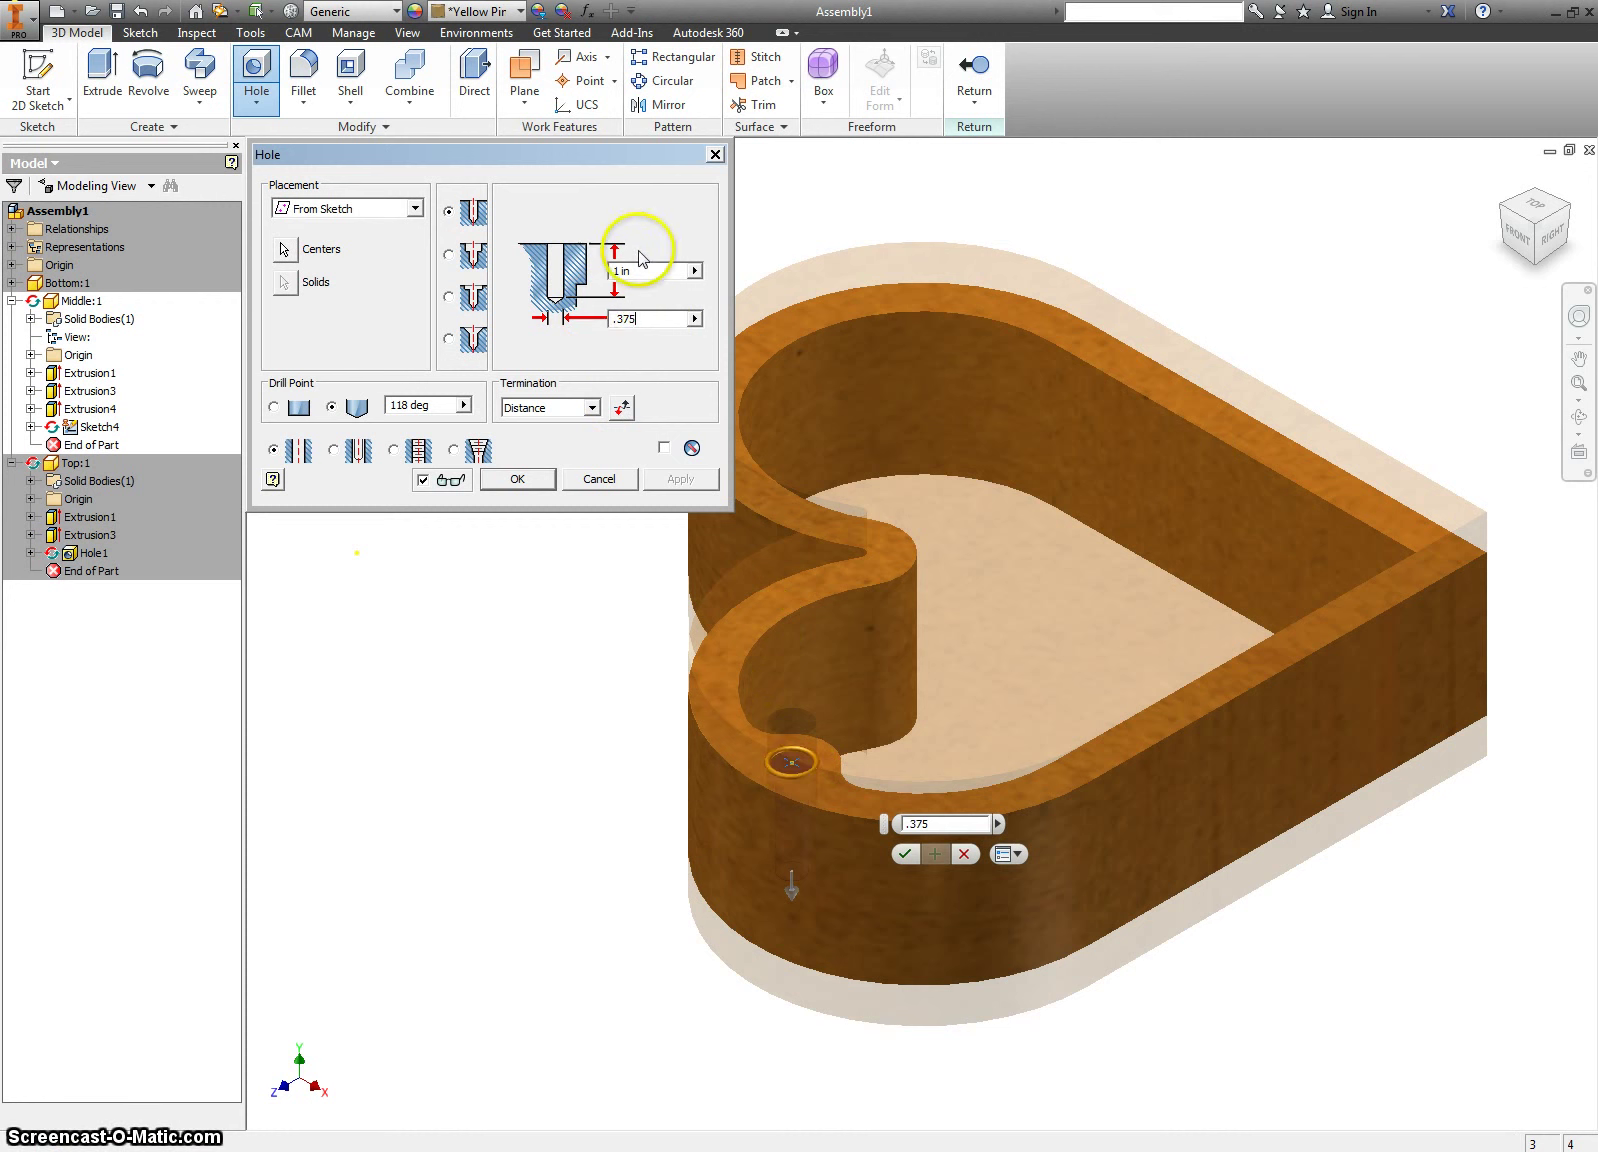
{"action": "left_click_drag", "start_coordinate": [645, 270], "coordinate": [590, 272]}
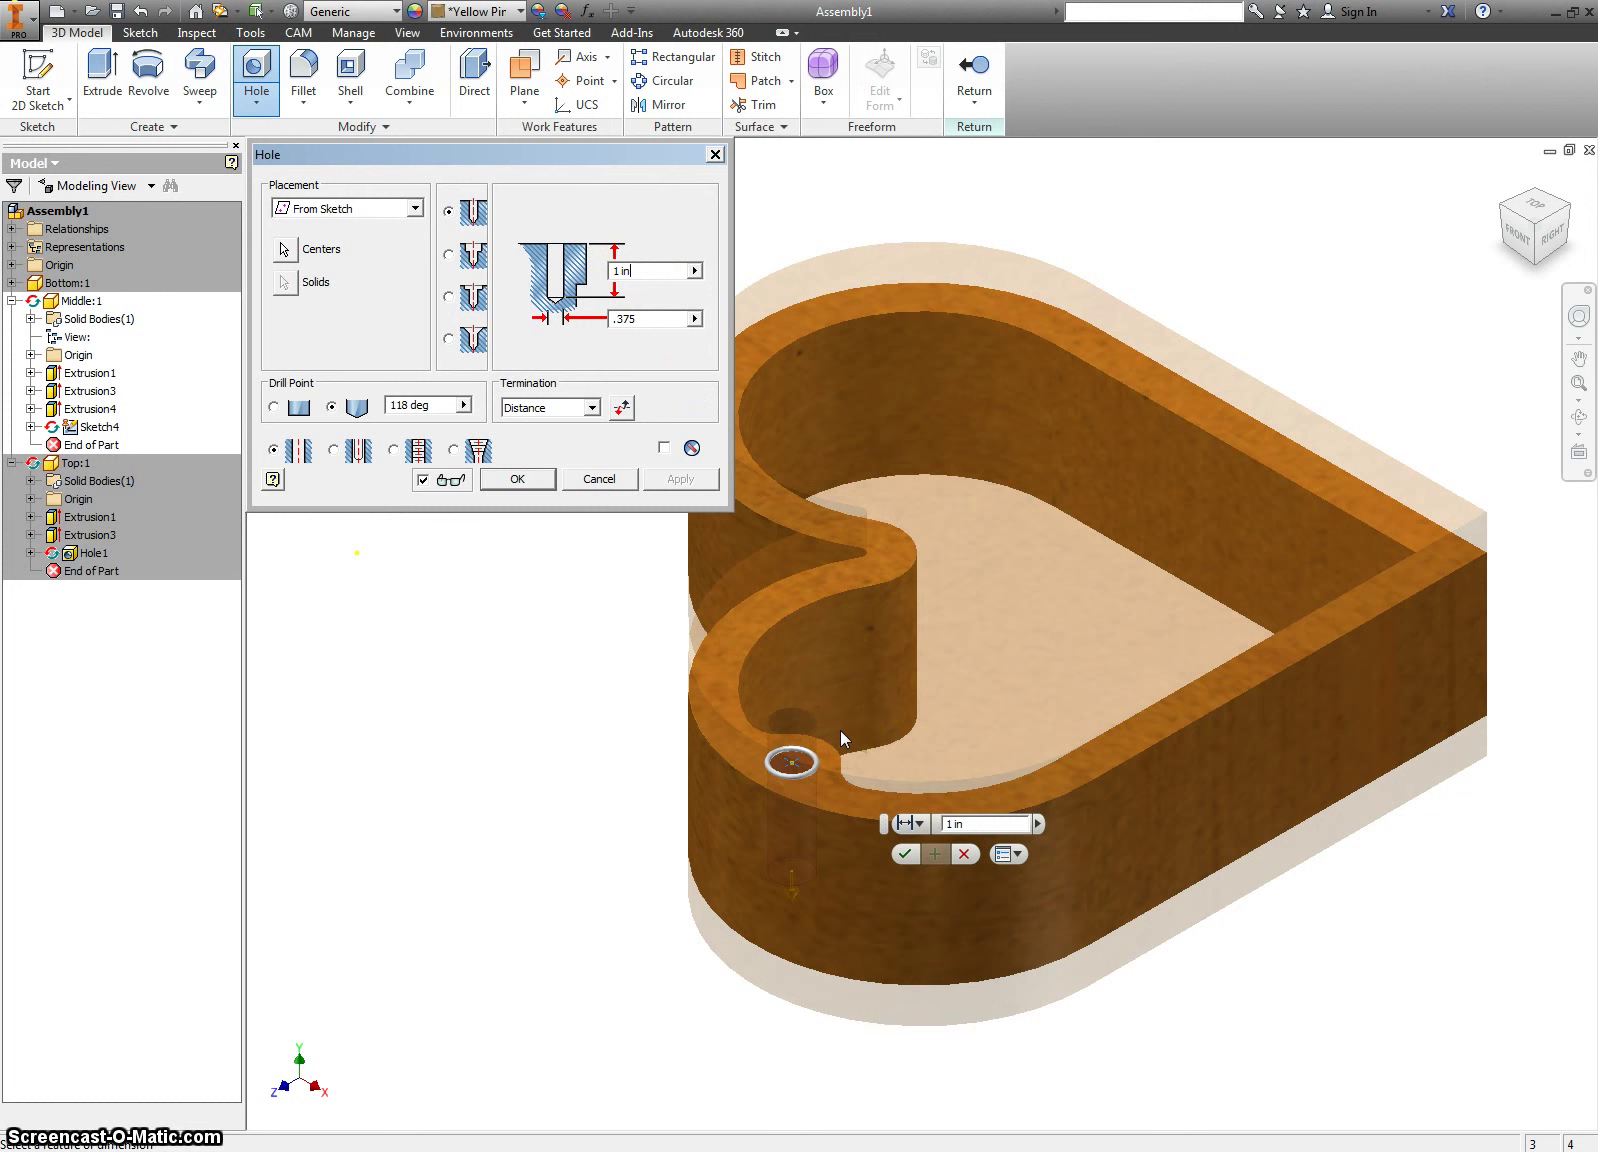
{"action": "type", "text": "-.375"}
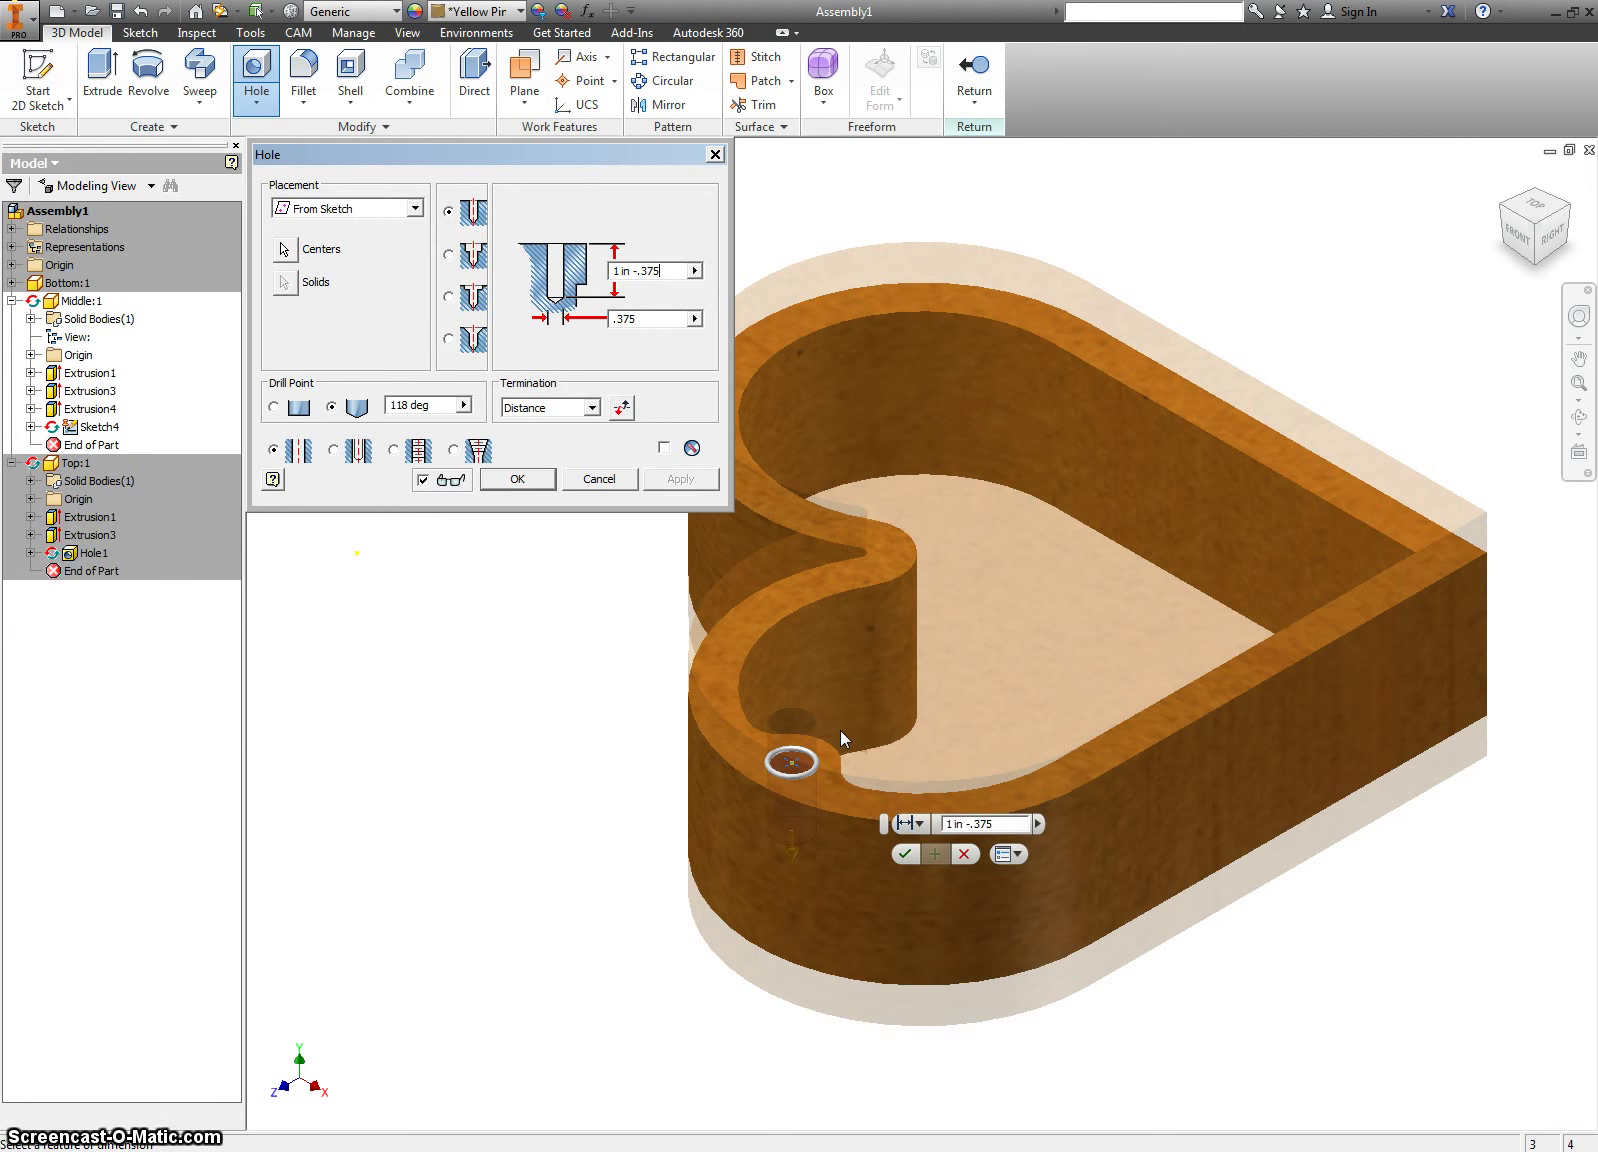
{"action": "key", "text": "Return"}
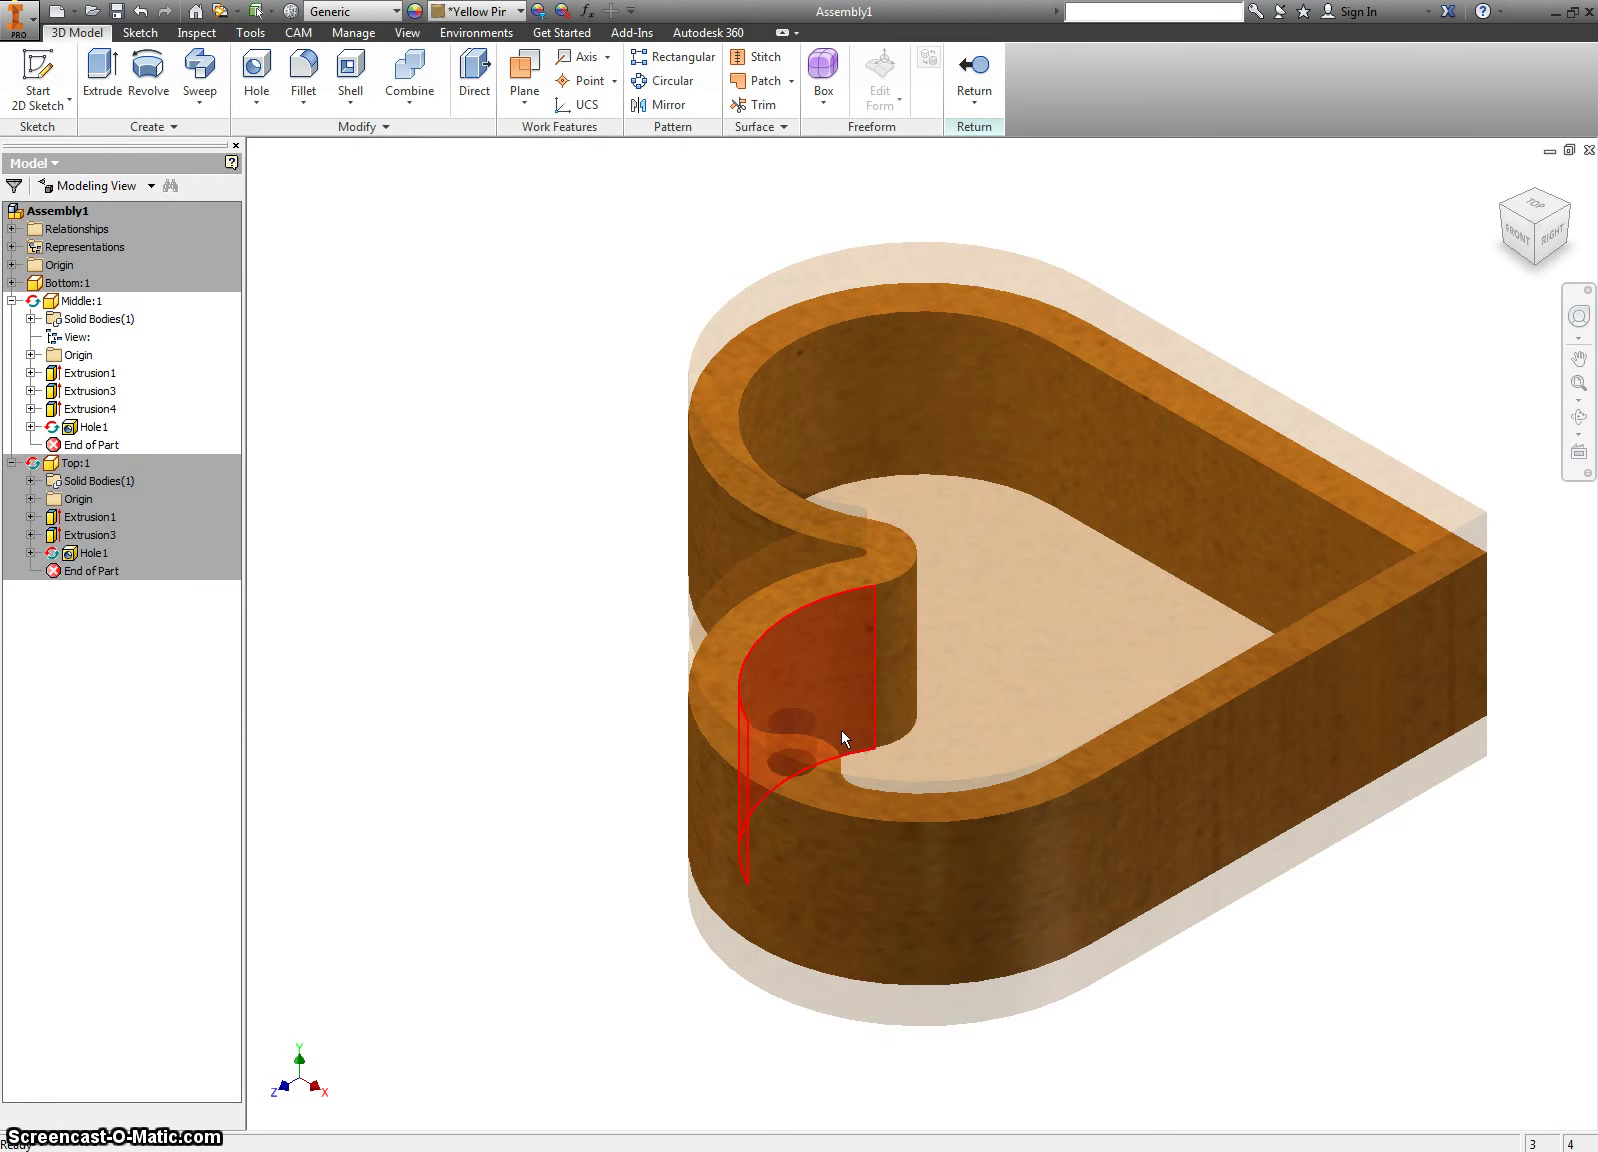
{"action": "left_click", "coordinate": [973, 69]}
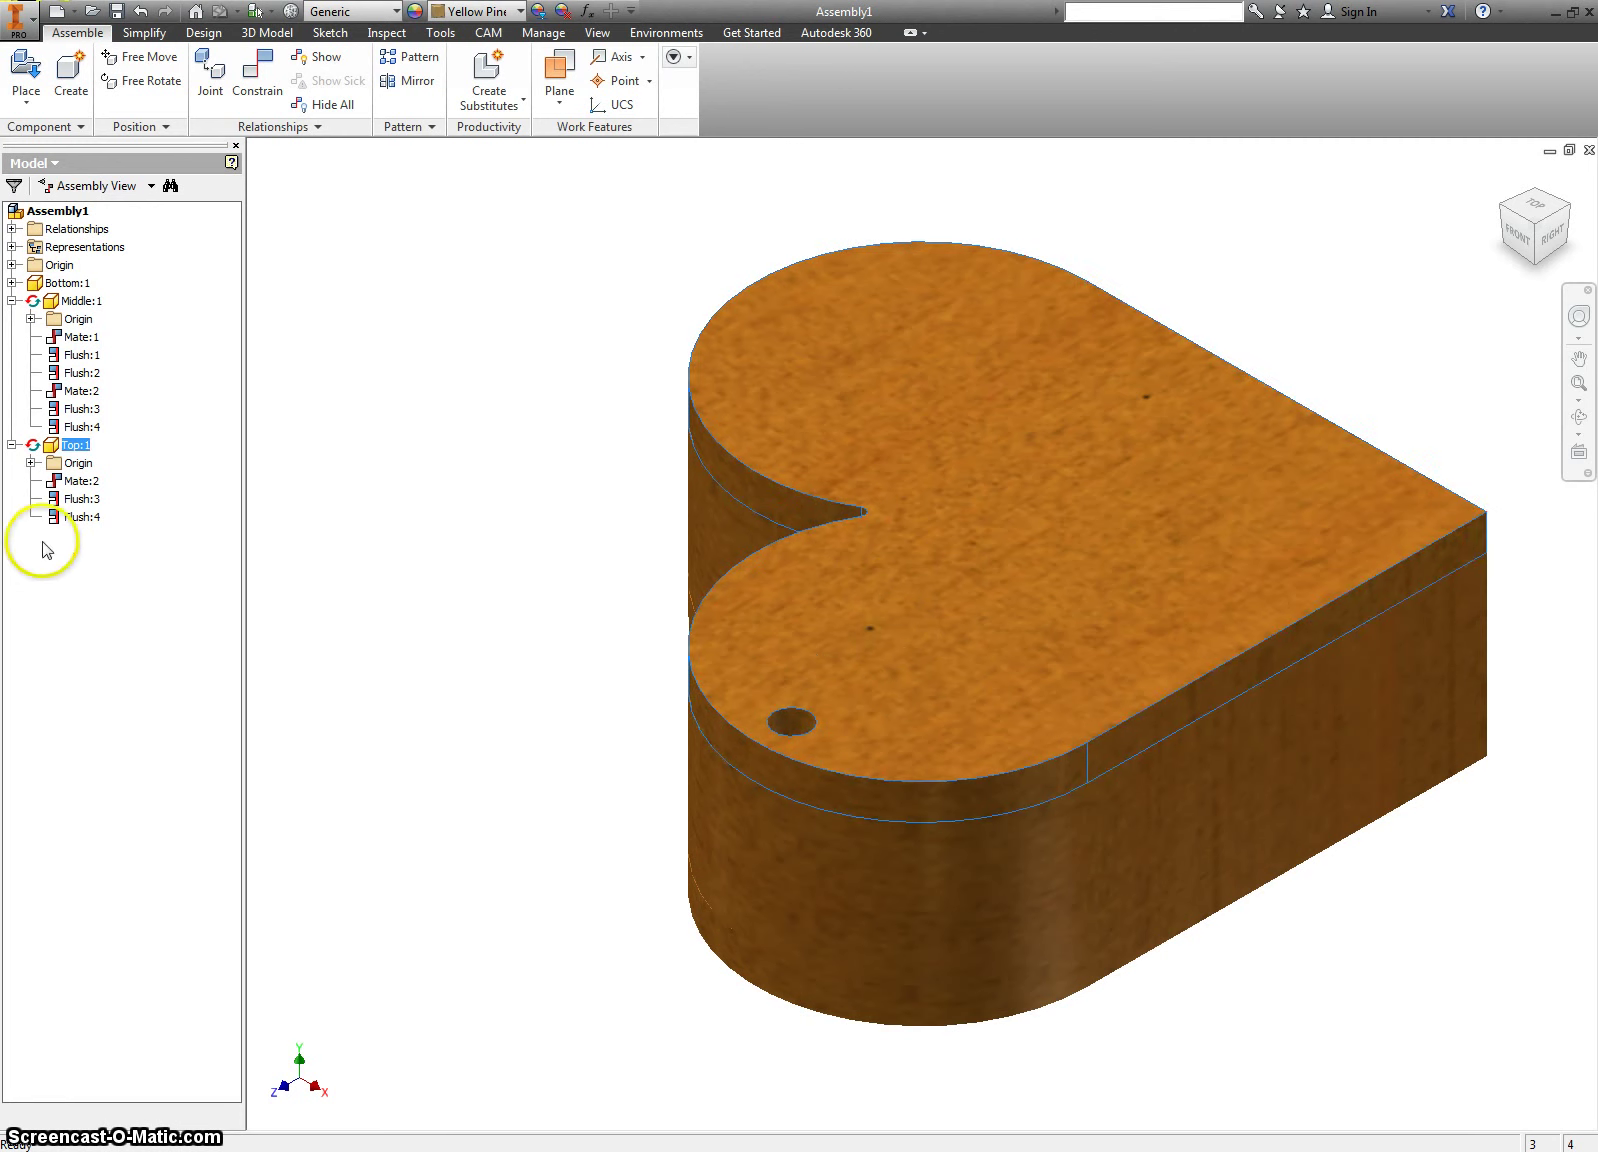
Delete the lid's Flush:3 and Flush:4 constraints and try dragging the lid free
{"action": "right_click", "coordinate": [69, 506]}
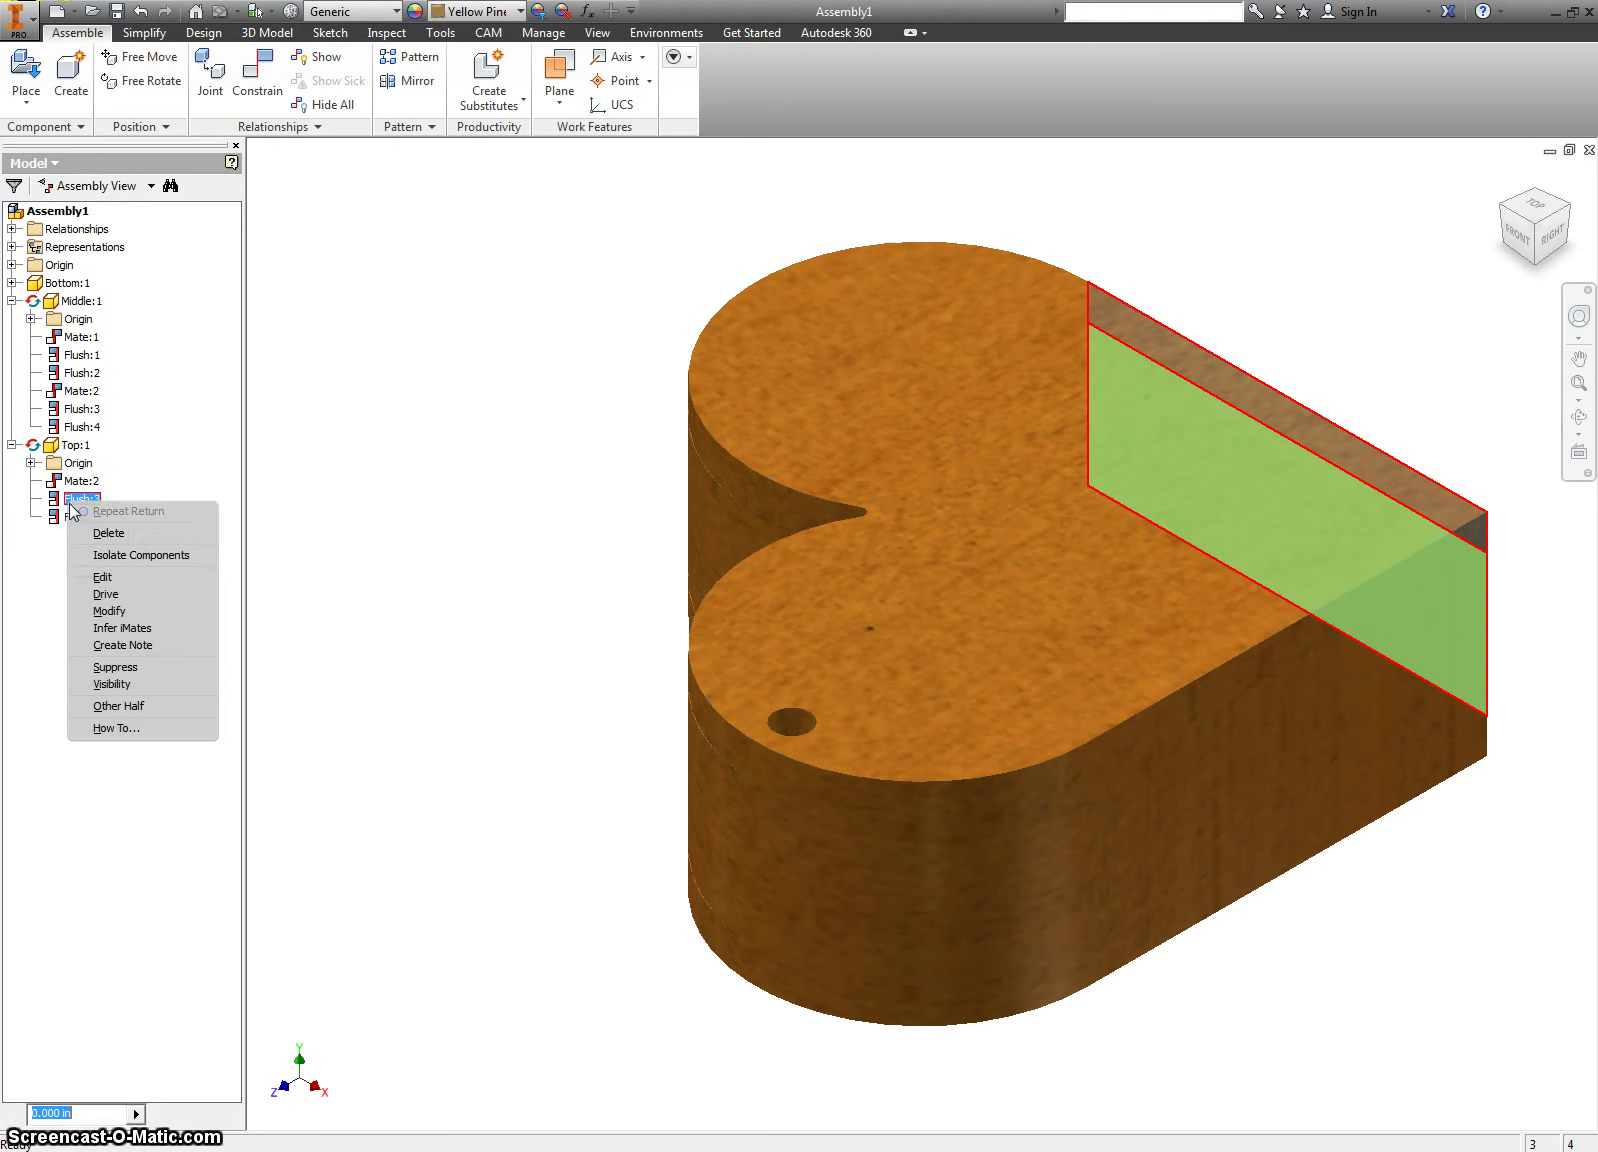
{"action": "left_click", "coordinate": [88, 535]}
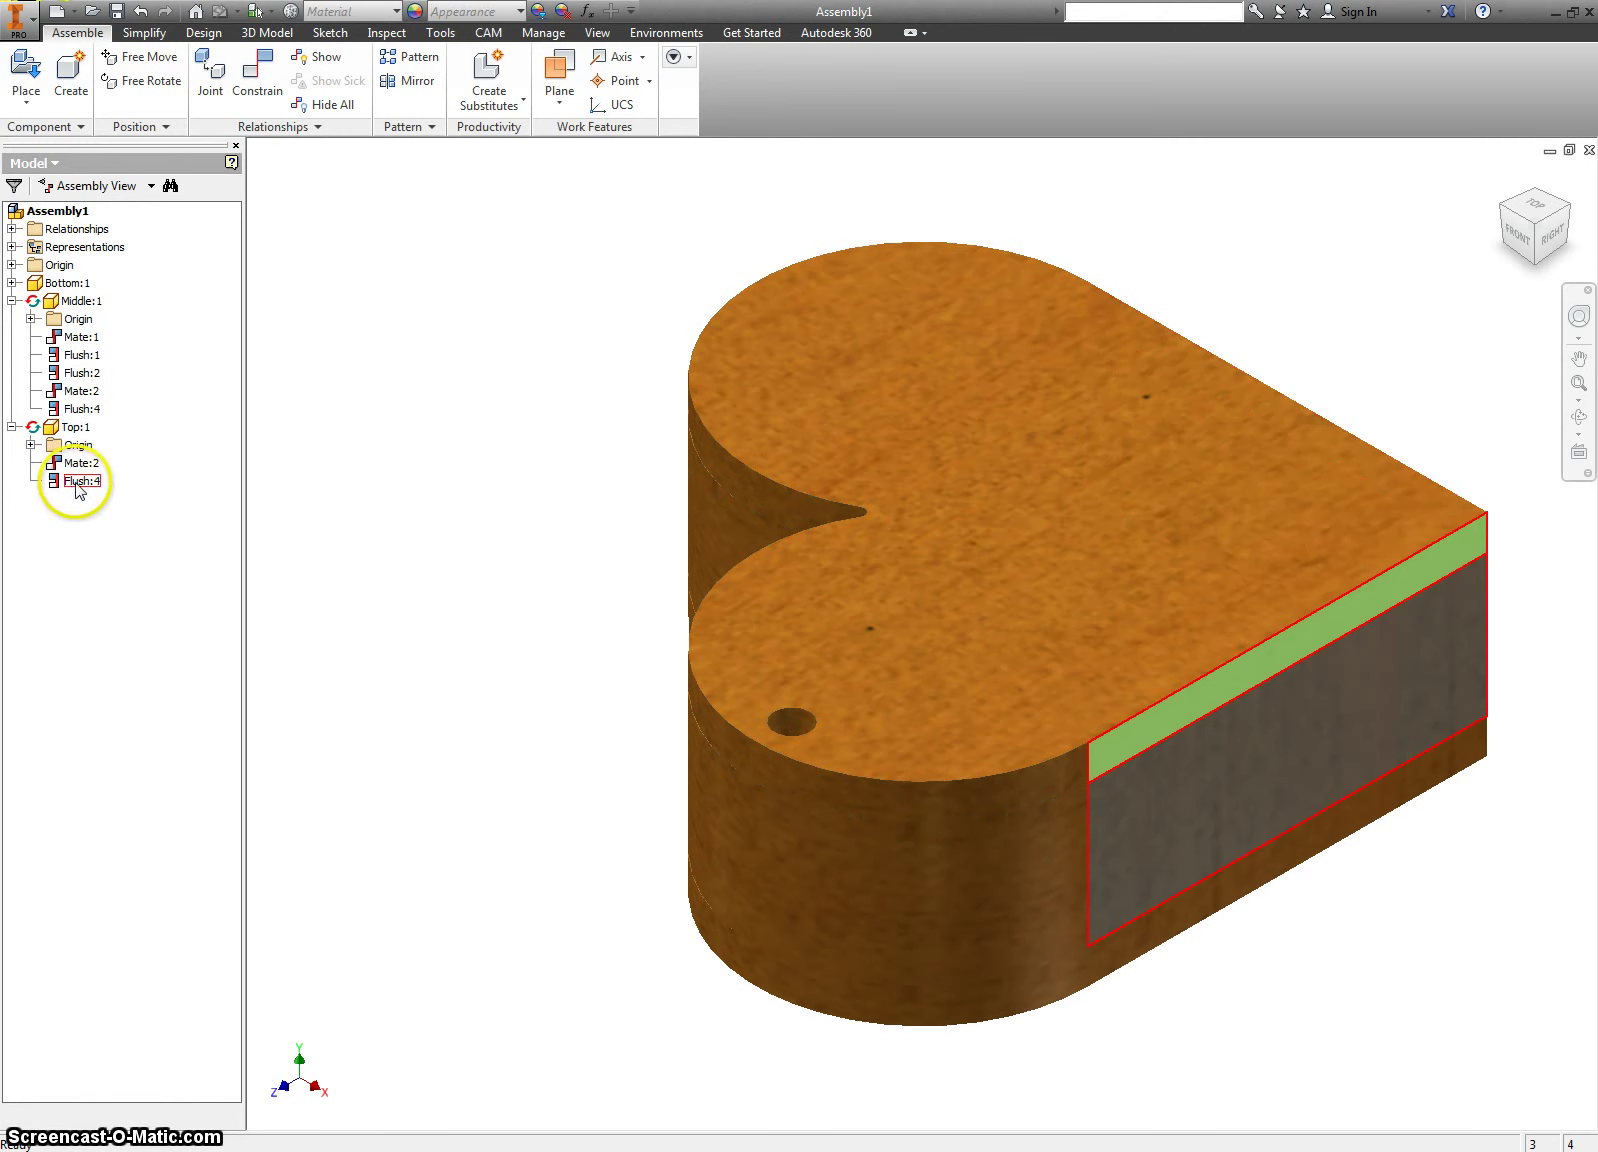
{"action": "right_click", "coordinate": [82, 484]}
{"action": "left_click", "coordinate": [112, 512]}
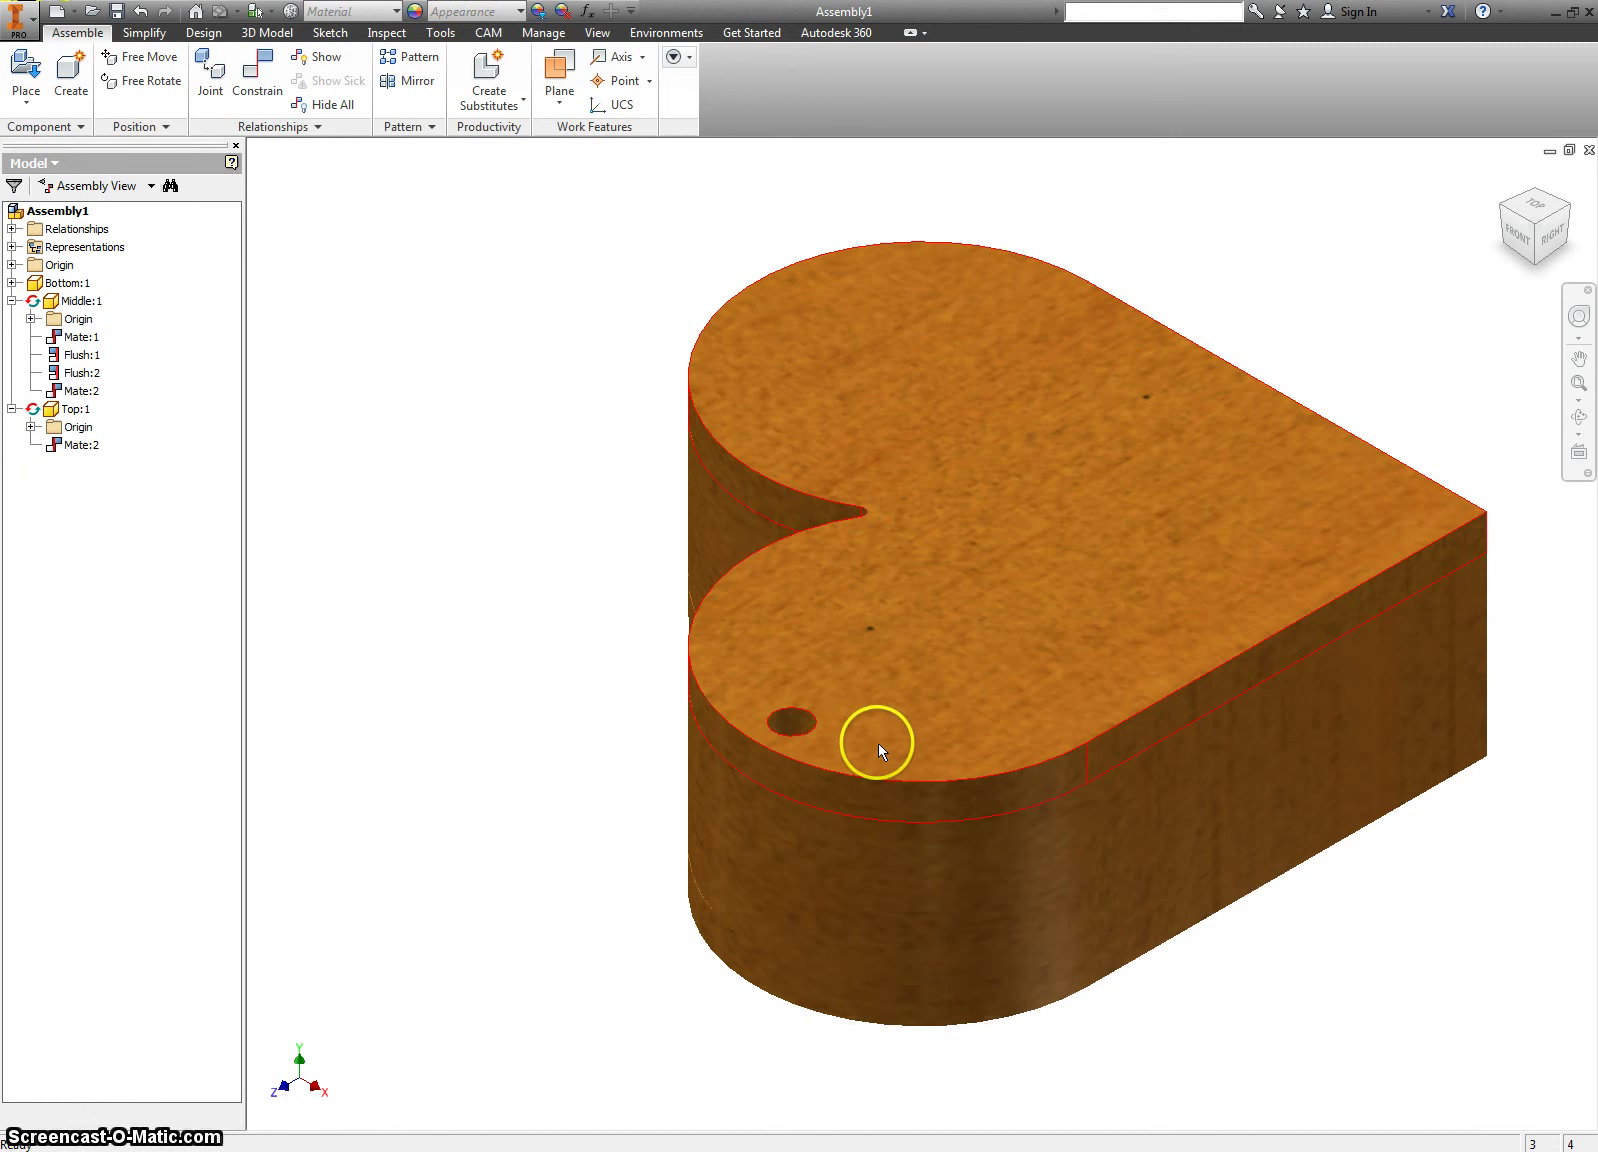
{"action": "left_click_drag", "start_coordinate": [878, 743], "coordinate": [985, 690]}
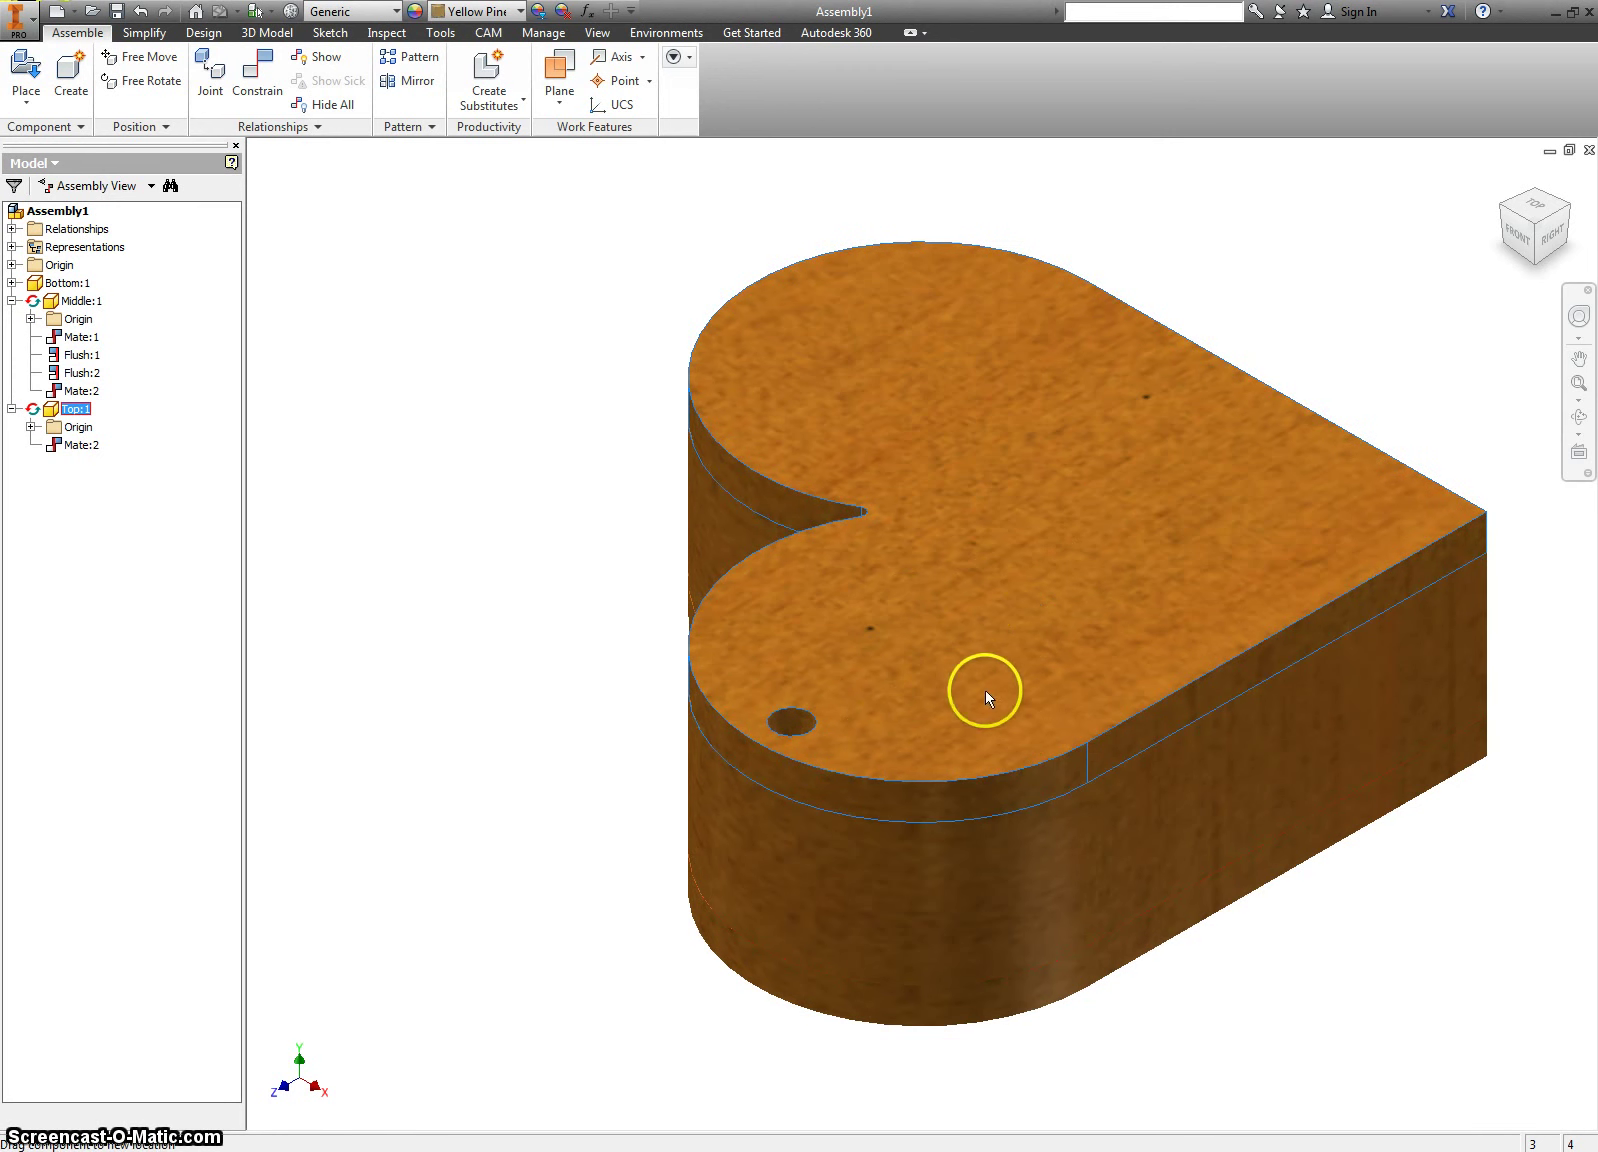
{"action": "left_click_drag", "start_coordinate": [829, 614], "coordinate": [876, 640]}
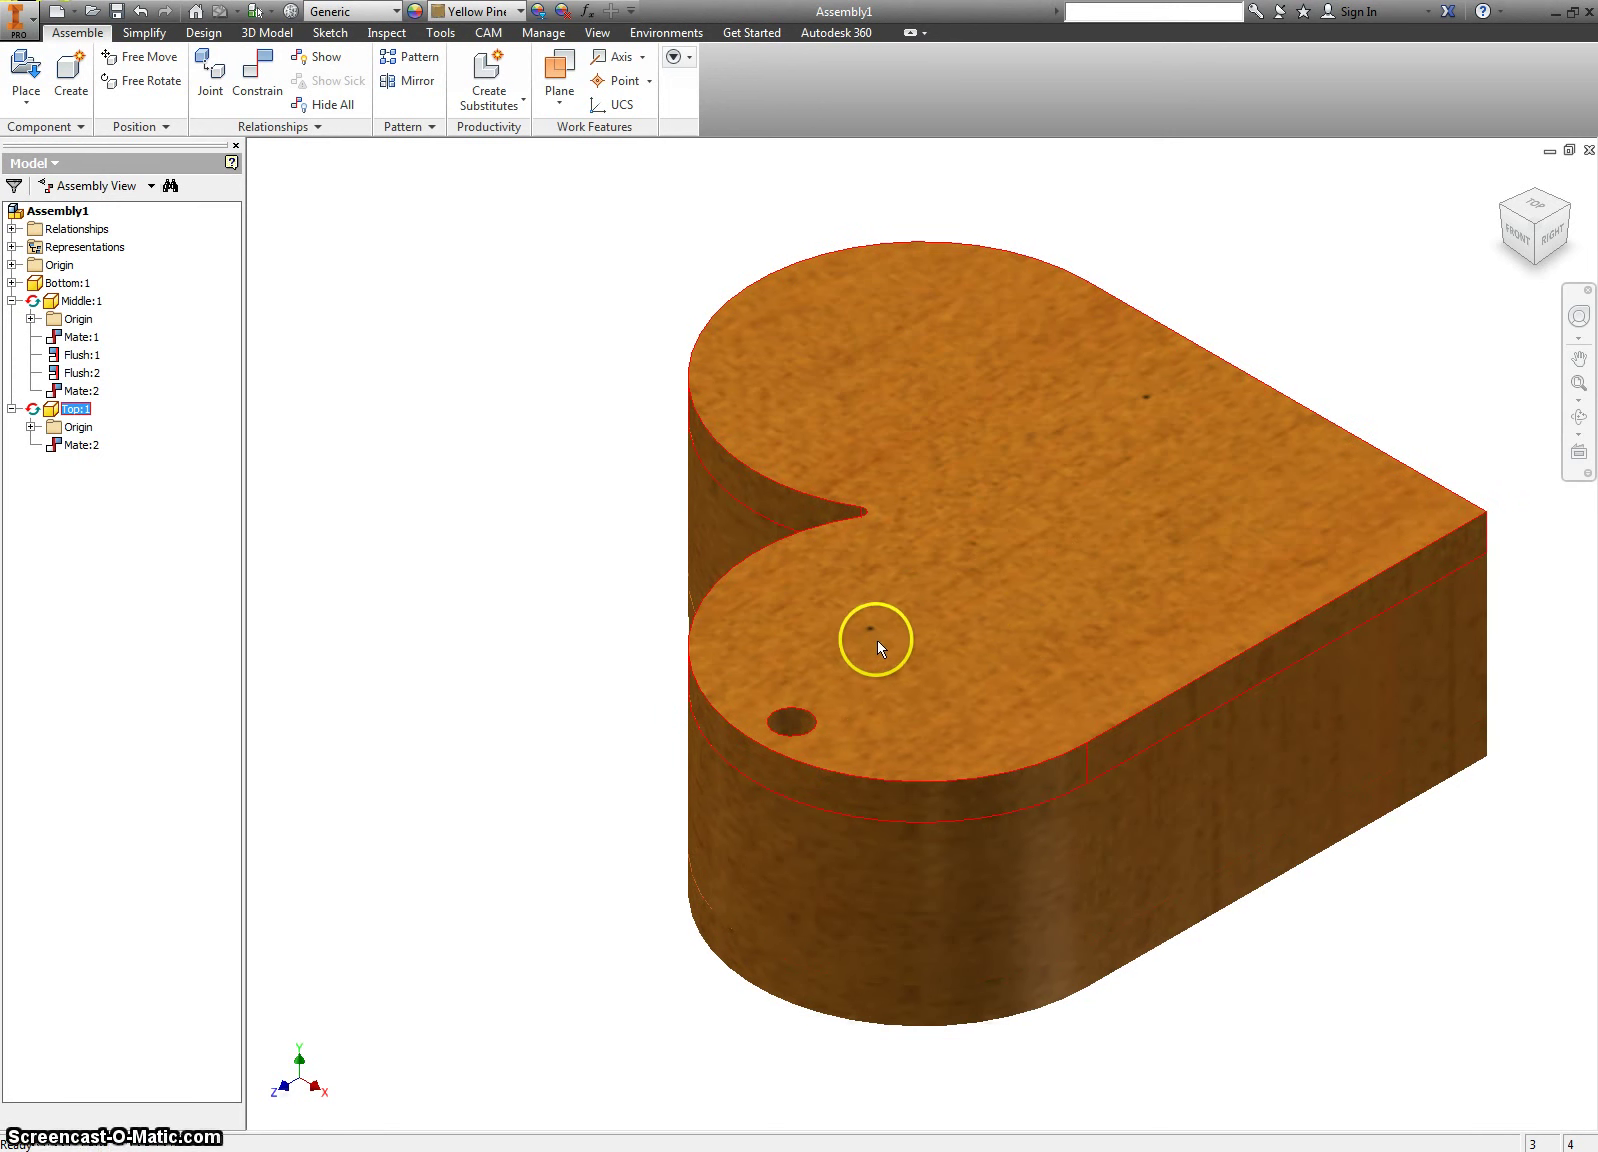
Turn off Adaptive on Top:1 and Middle:1, then lift the lid up above the box
{"action": "right_click", "coordinate": [40, 412]}
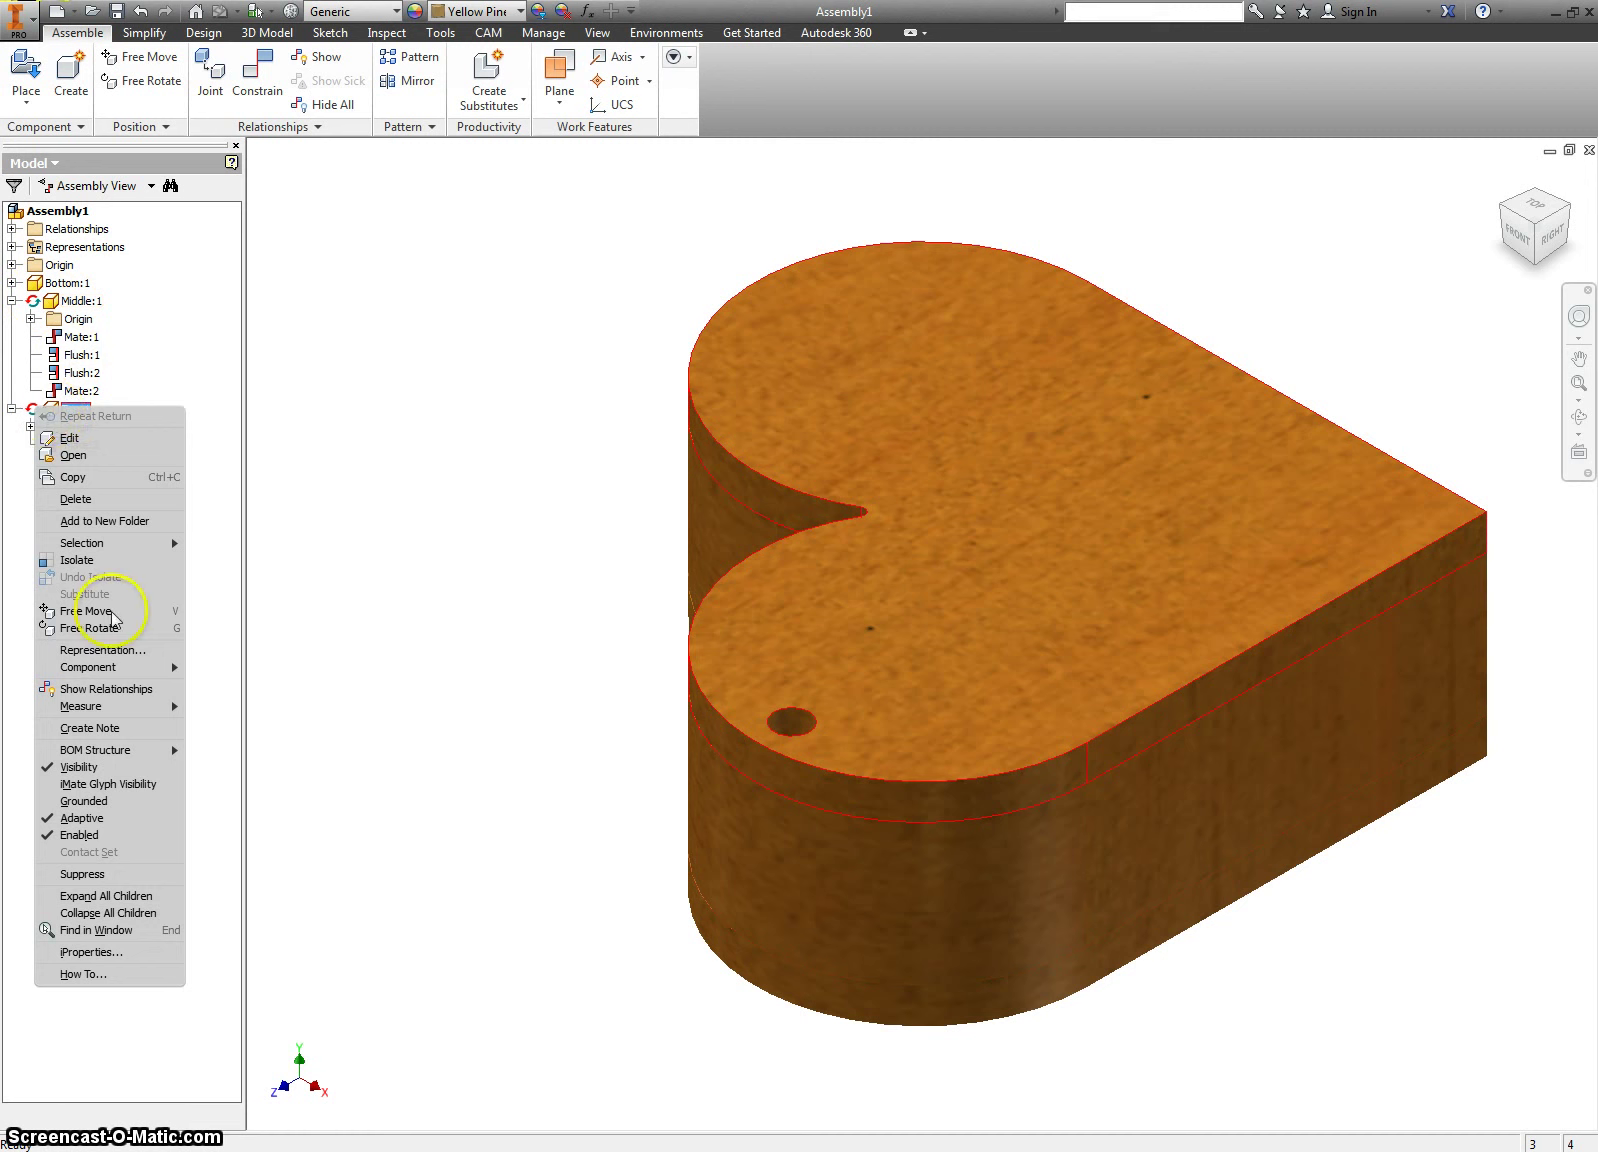
{"action": "left_click", "coordinate": [68, 818]}
{"action": "left_click", "coordinate": [64, 302]}
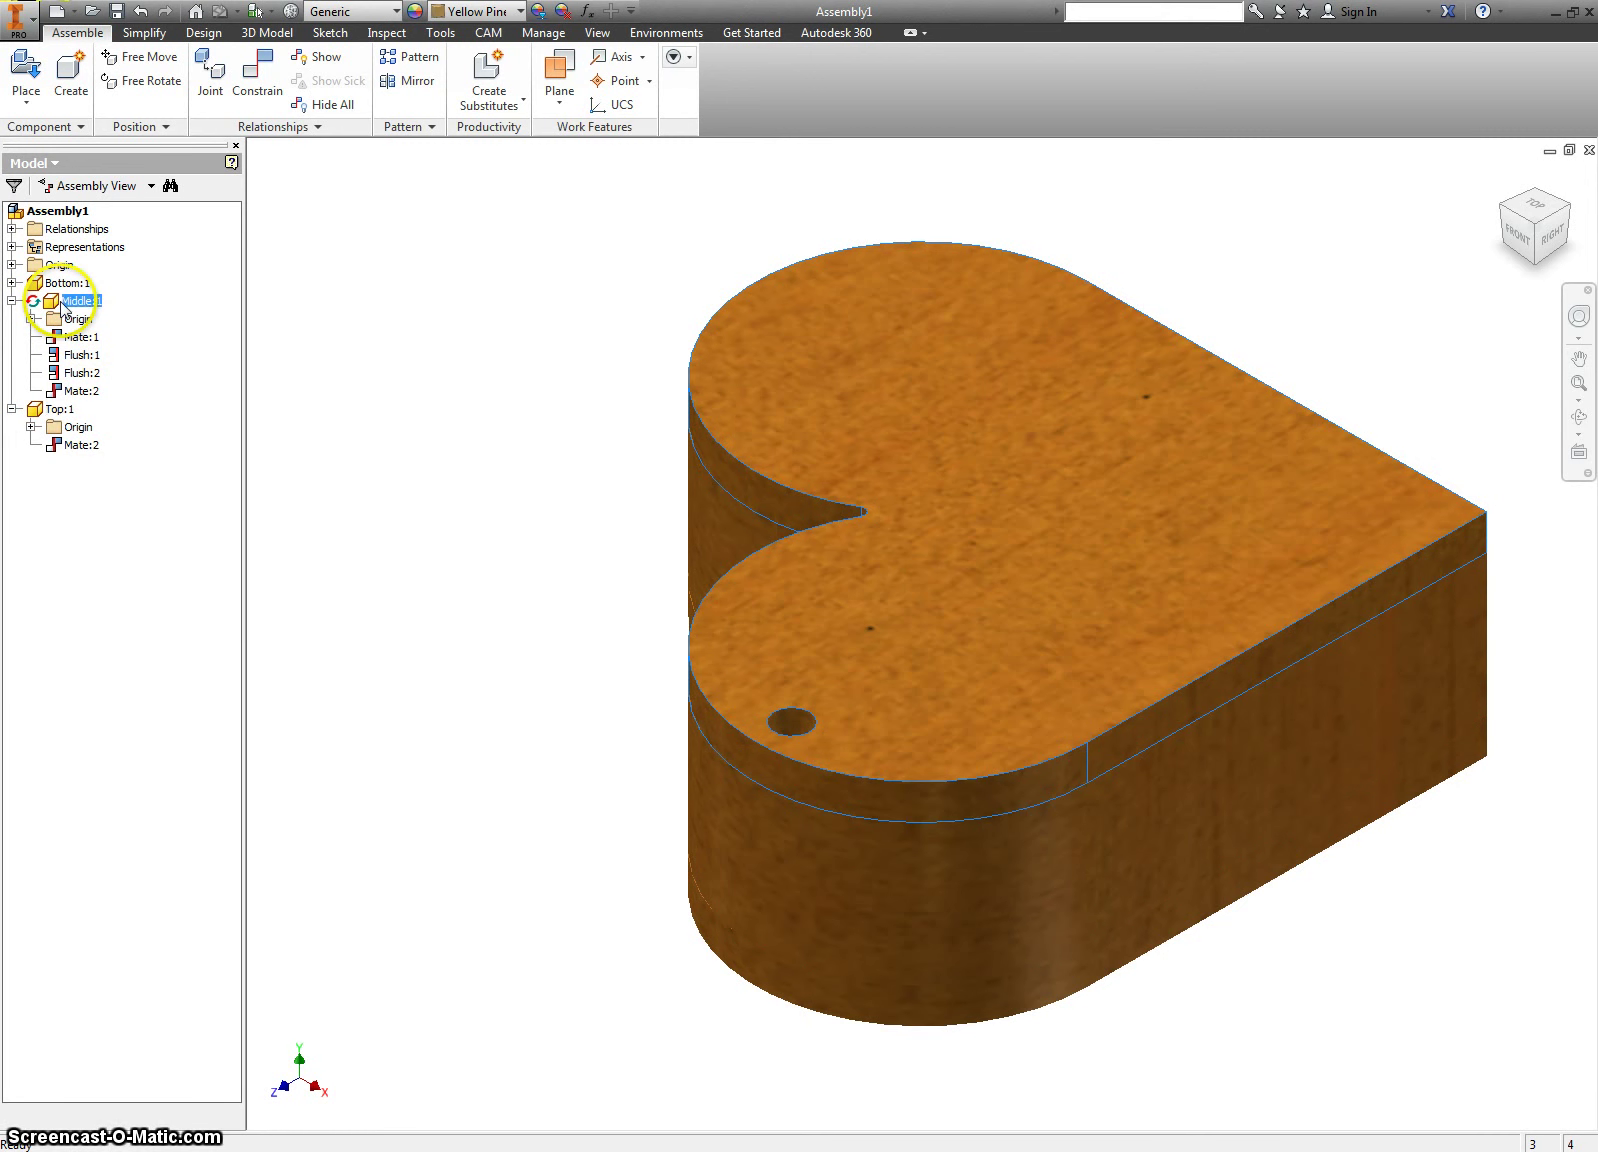
{"action": "right_click", "coordinate": [62, 305]}
{"action": "left_click", "coordinate": [98, 711]}
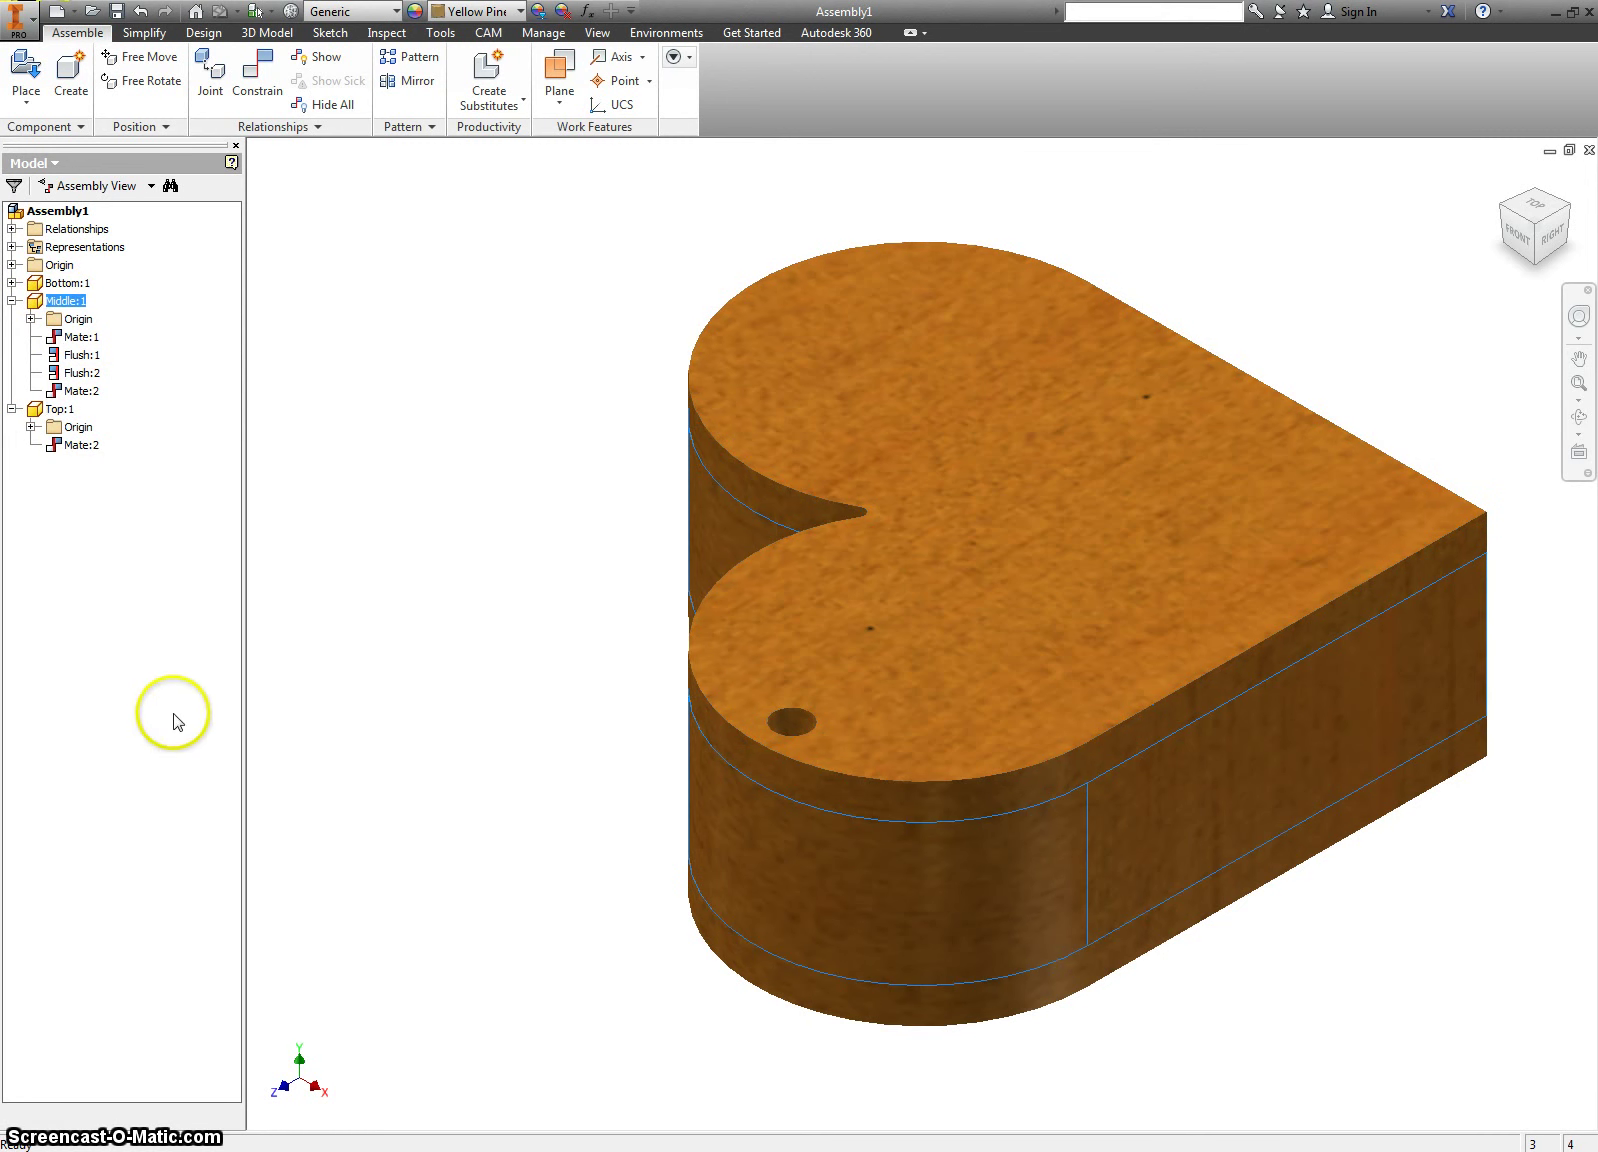
{"action": "left_click", "coordinate": [307, 678]}
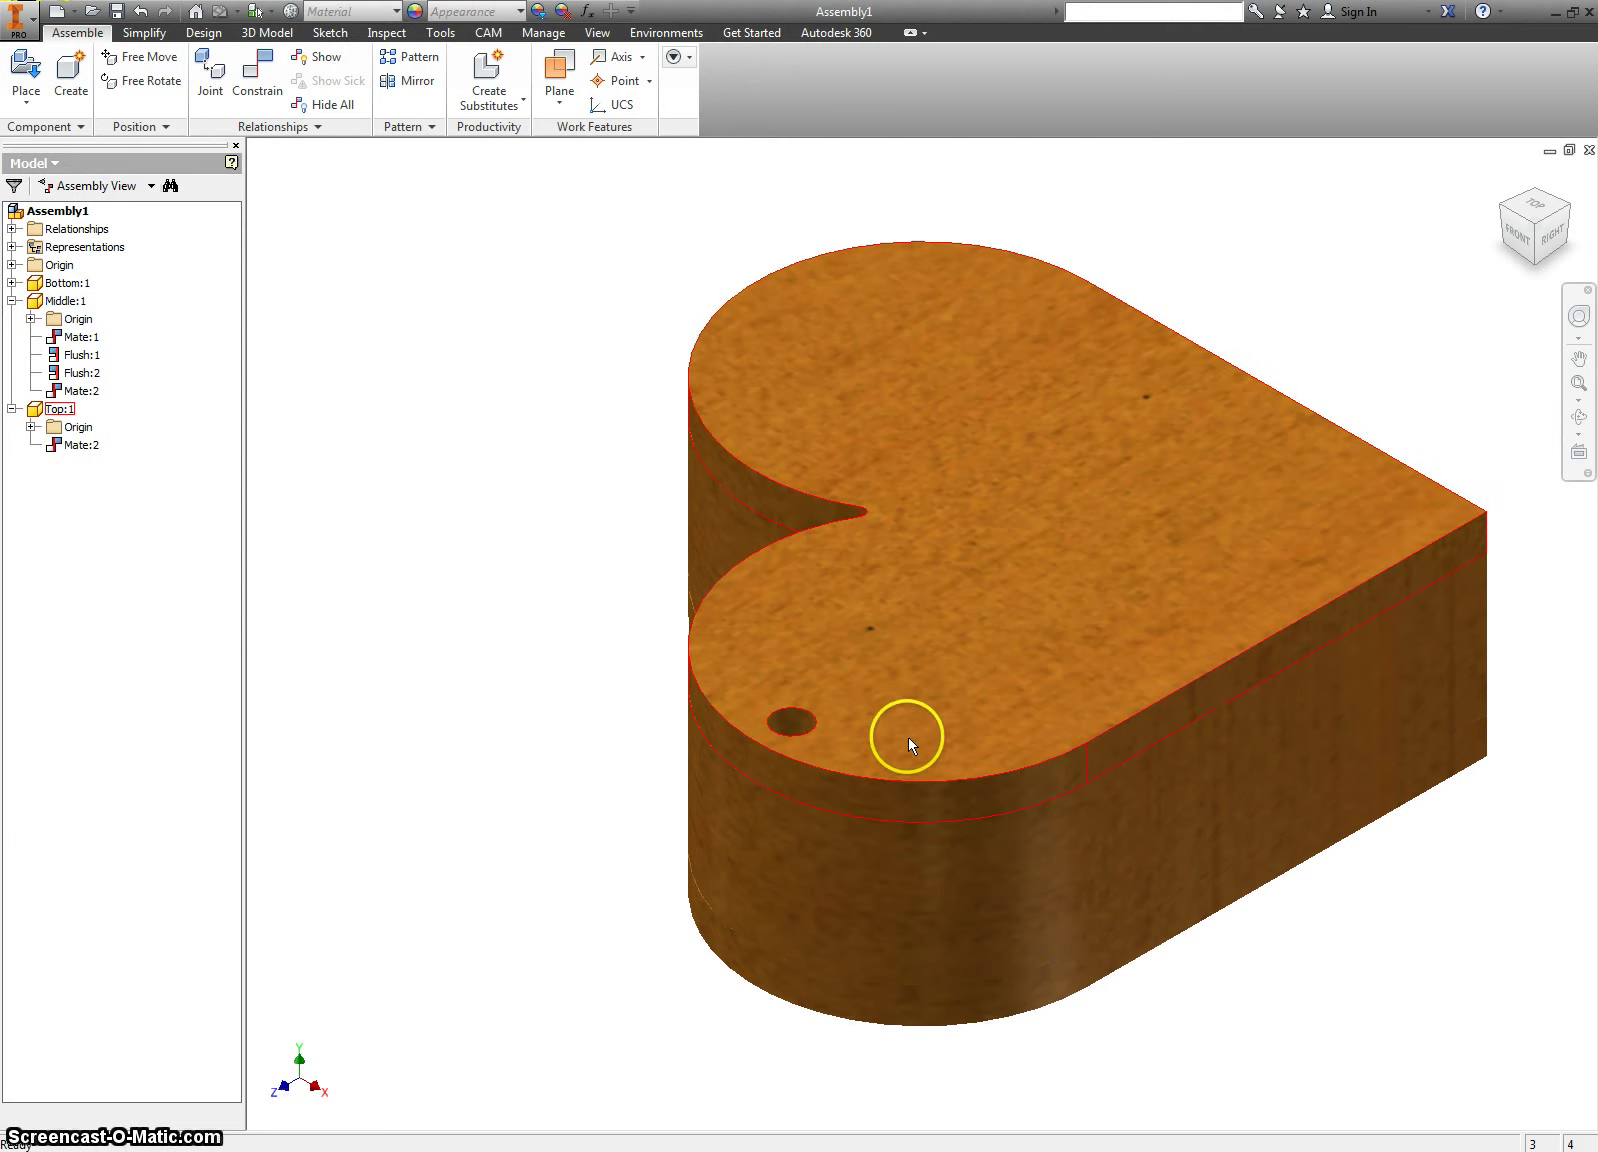
{"action": "left_click_drag", "start_coordinate": [908, 737], "coordinate": [905, 636]}
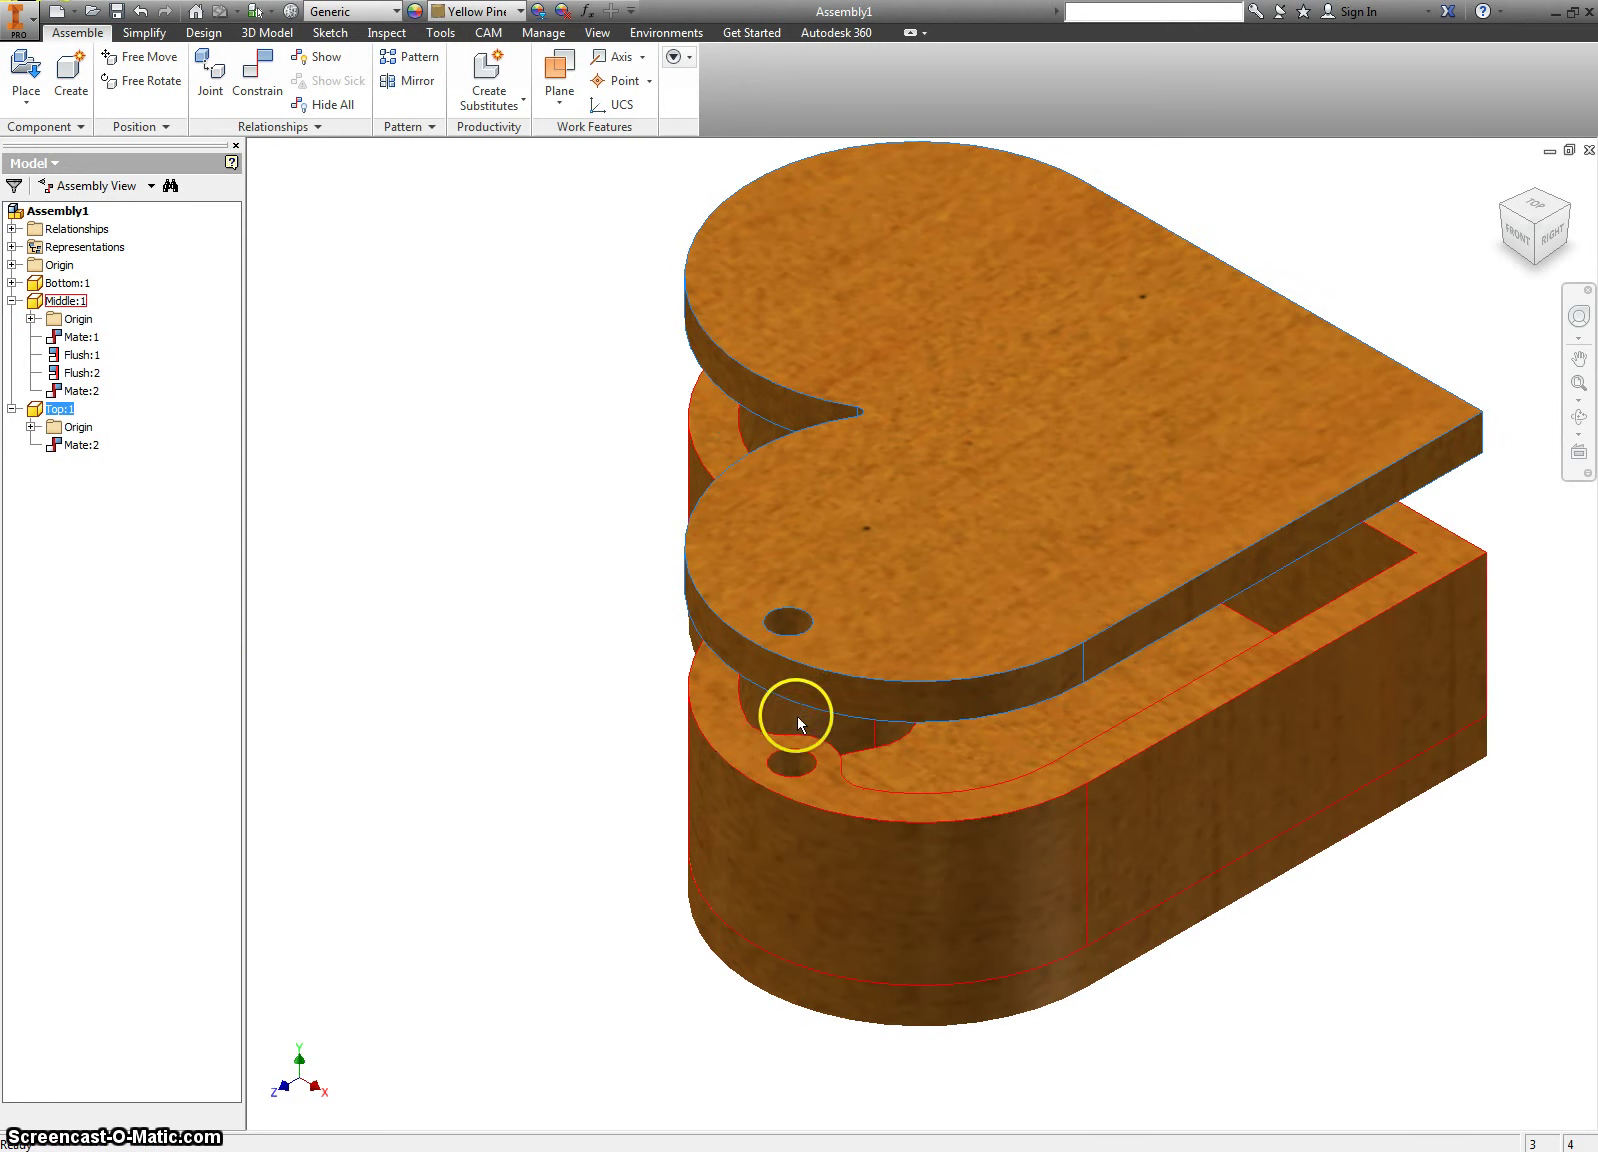
Mate the Top:1 lid's hole to the Middle:1 ring's hole, creating constraint Mate:3
{"action": "left_click", "coordinate": [262, 75]}
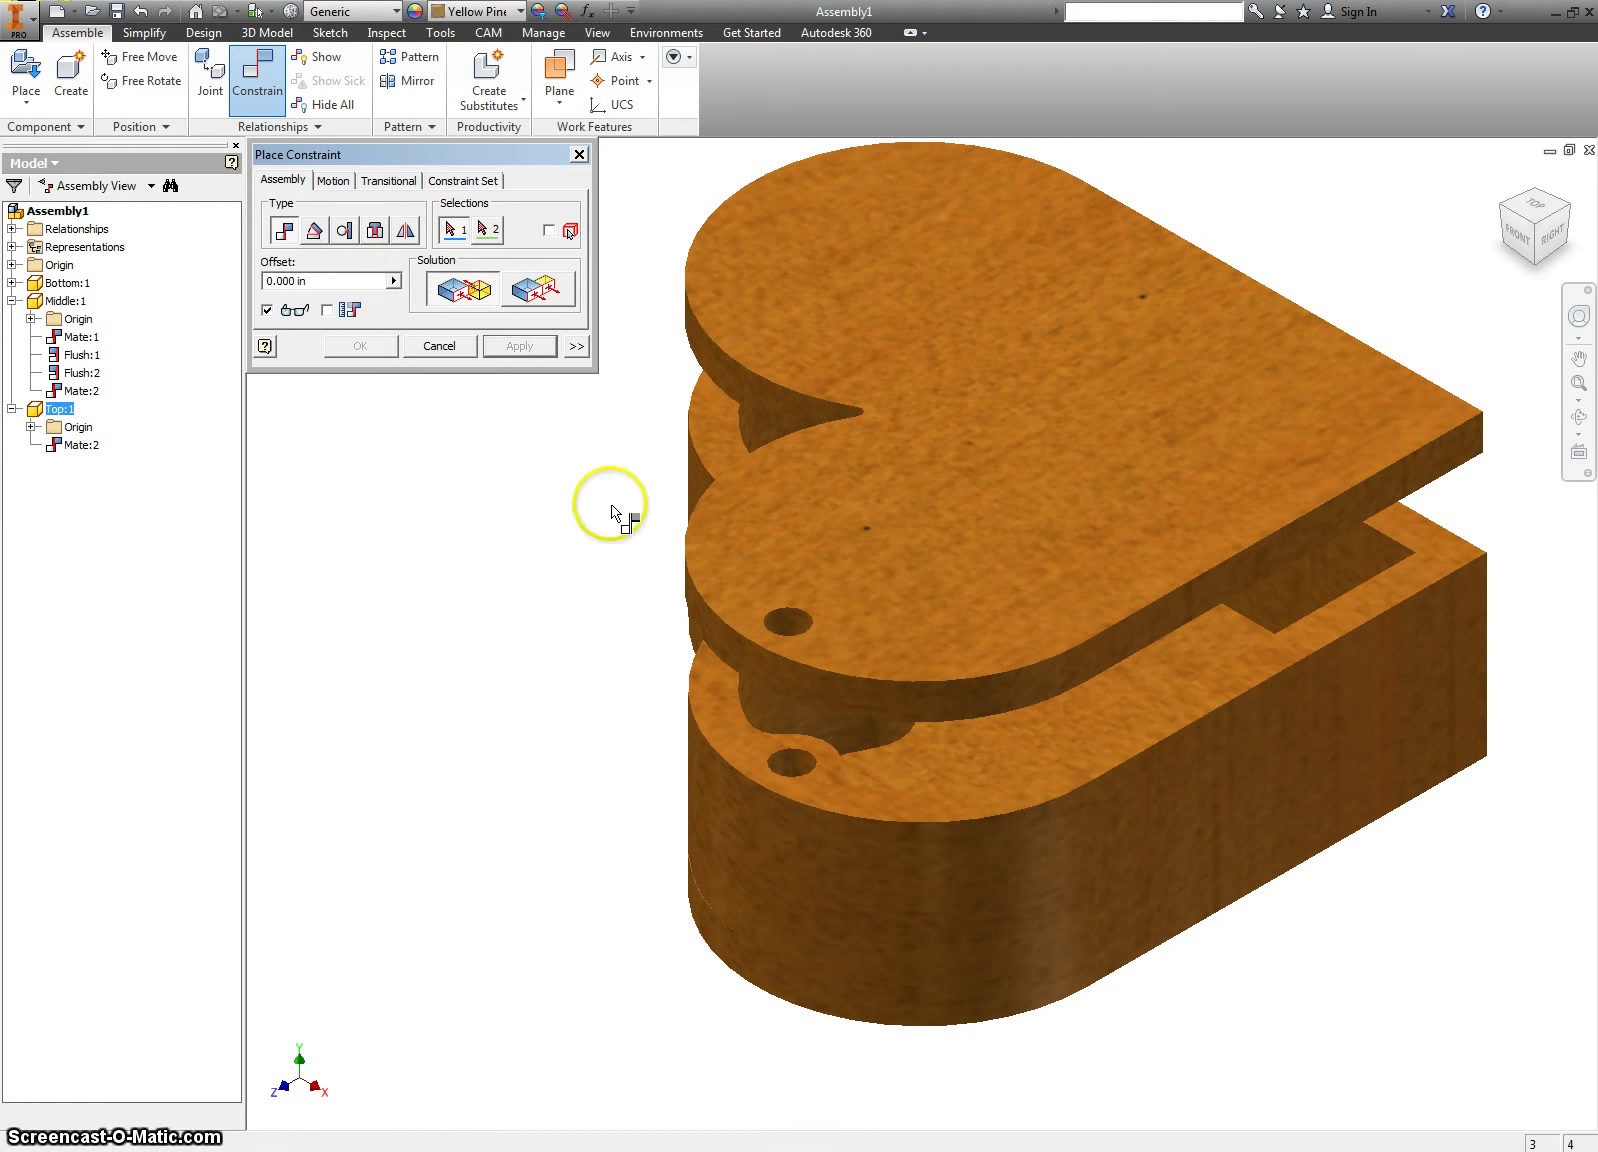
{"action": "left_click", "coordinate": [787, 625]}
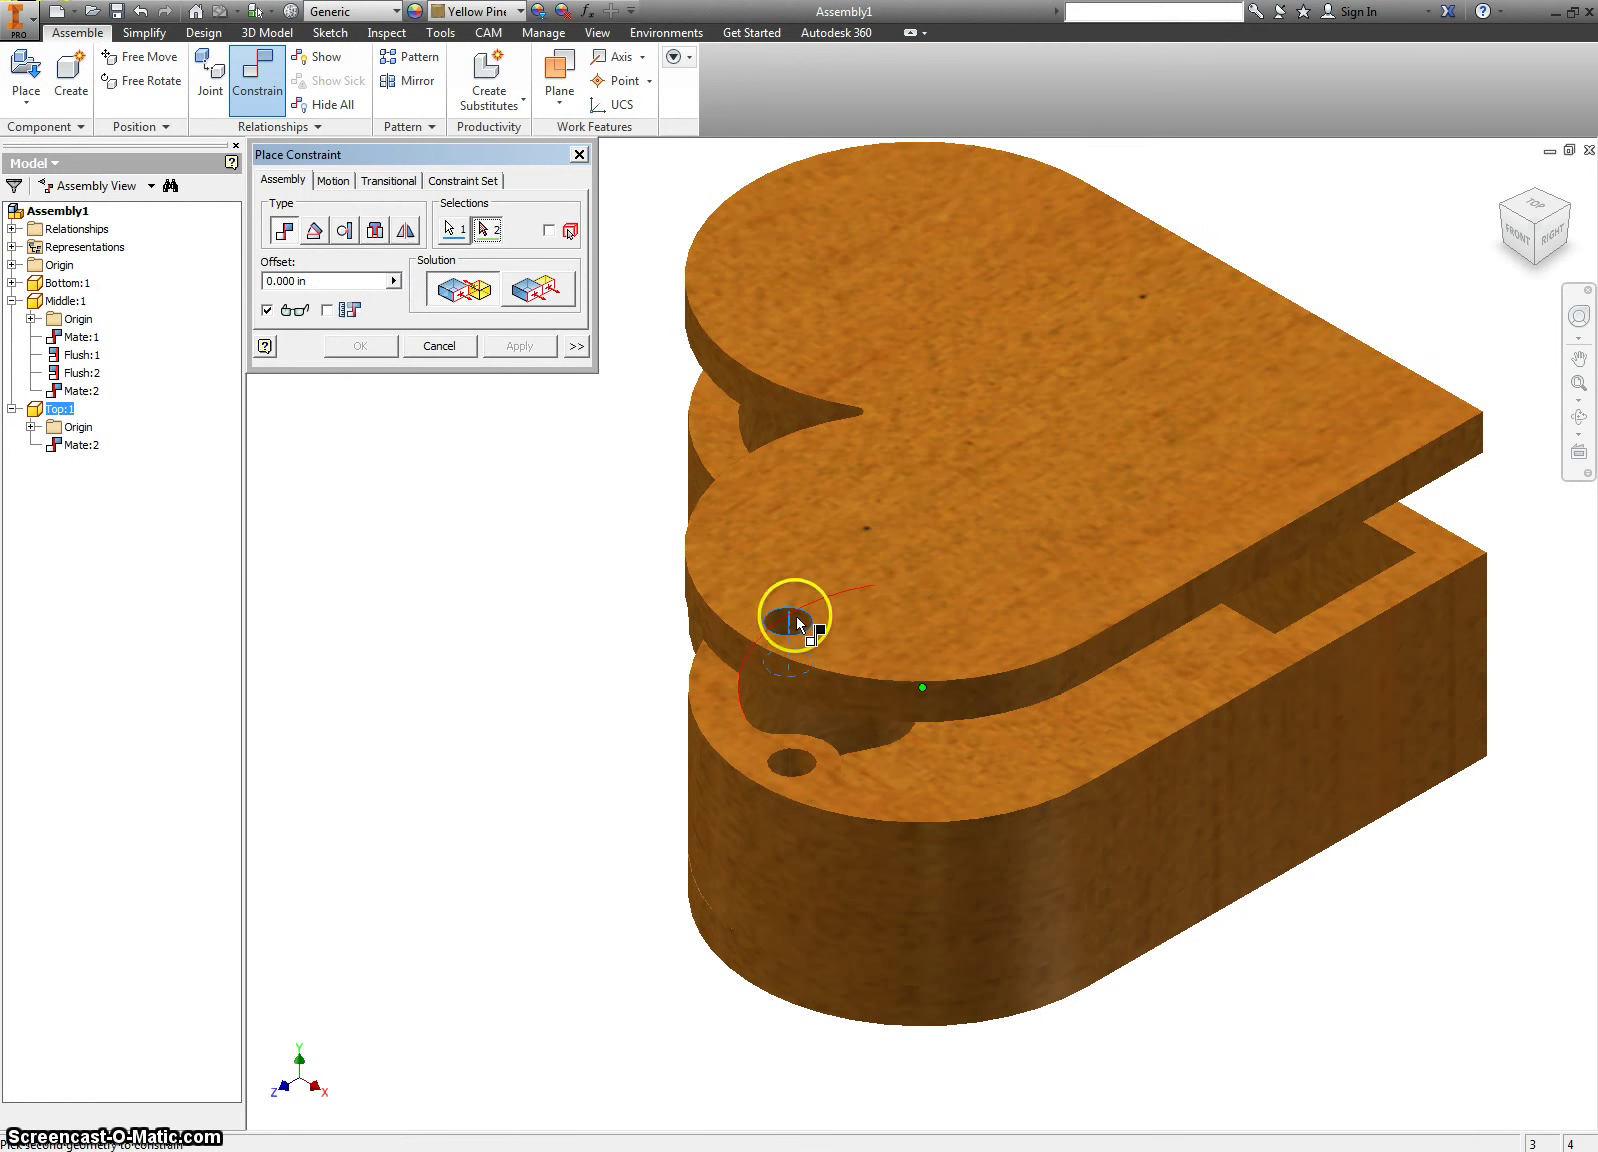
{"action": "left_click", "coordinate": [787, 758]}
{"action": "left_click", "coordinate": [531, 343]}
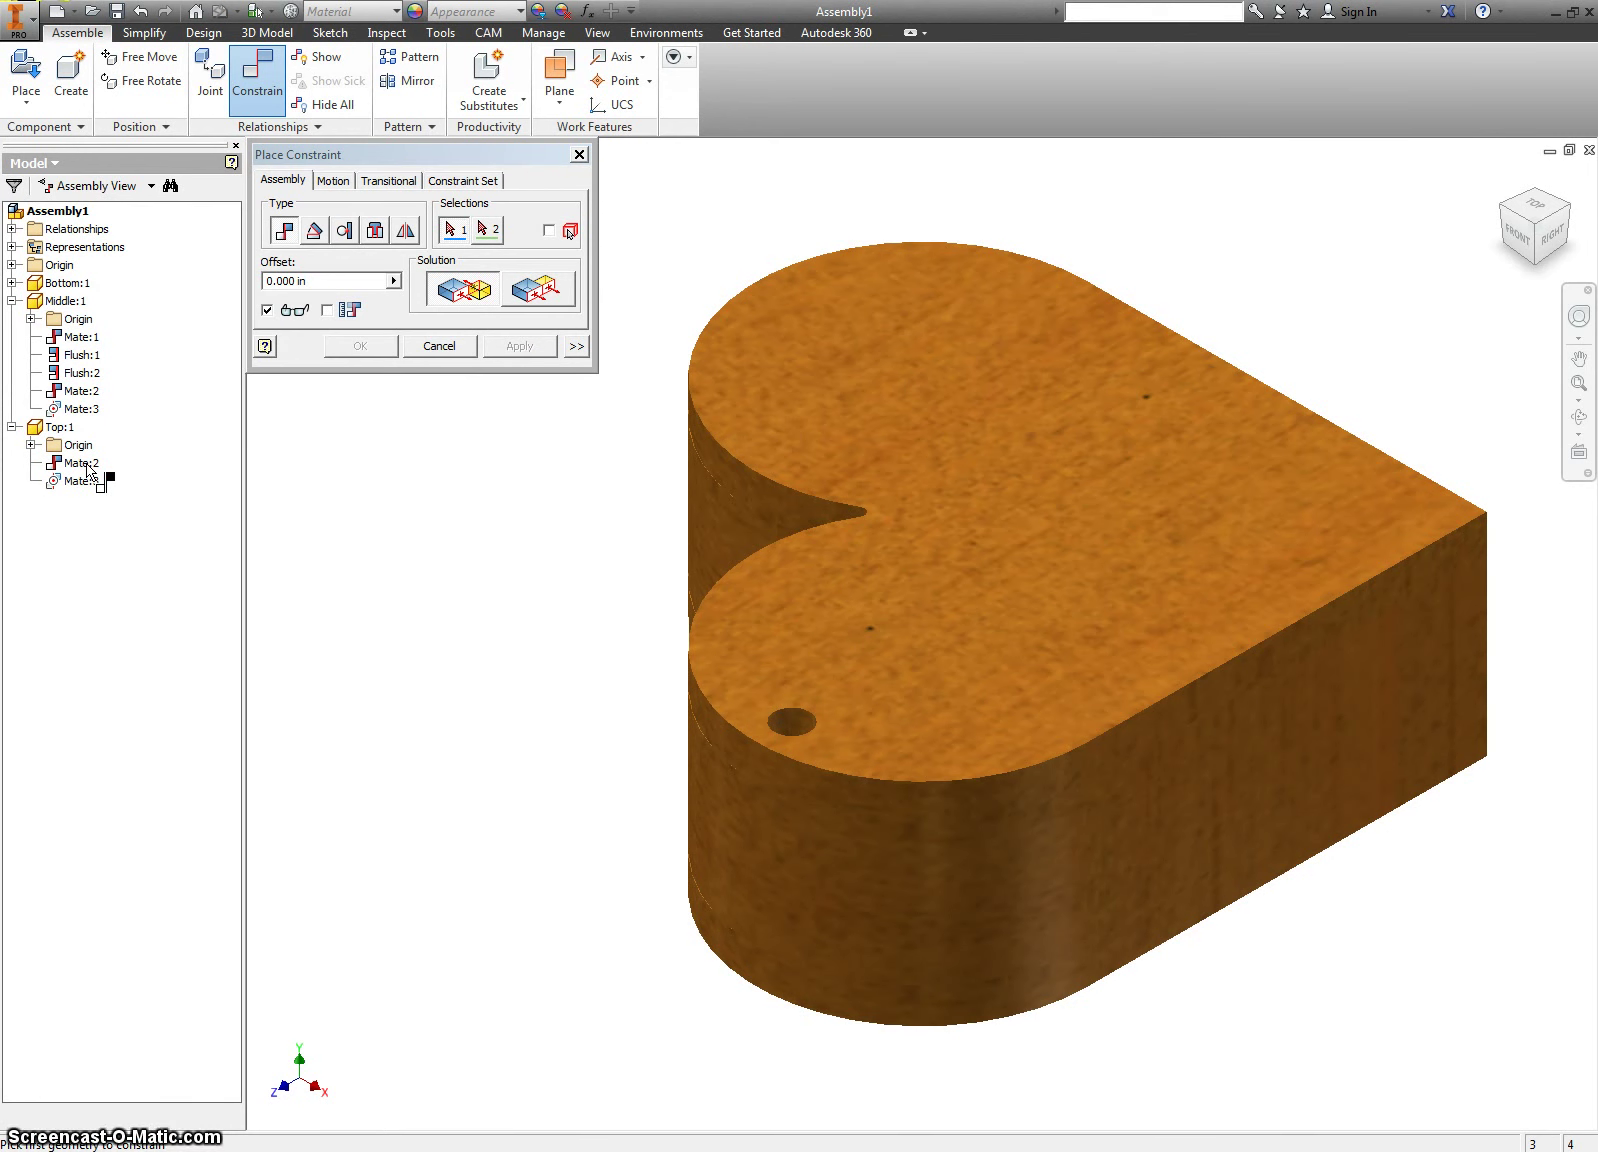
{"action": "left_click_drag", "start_coordinate": [88, 468], "coordinate": [553, 190]}
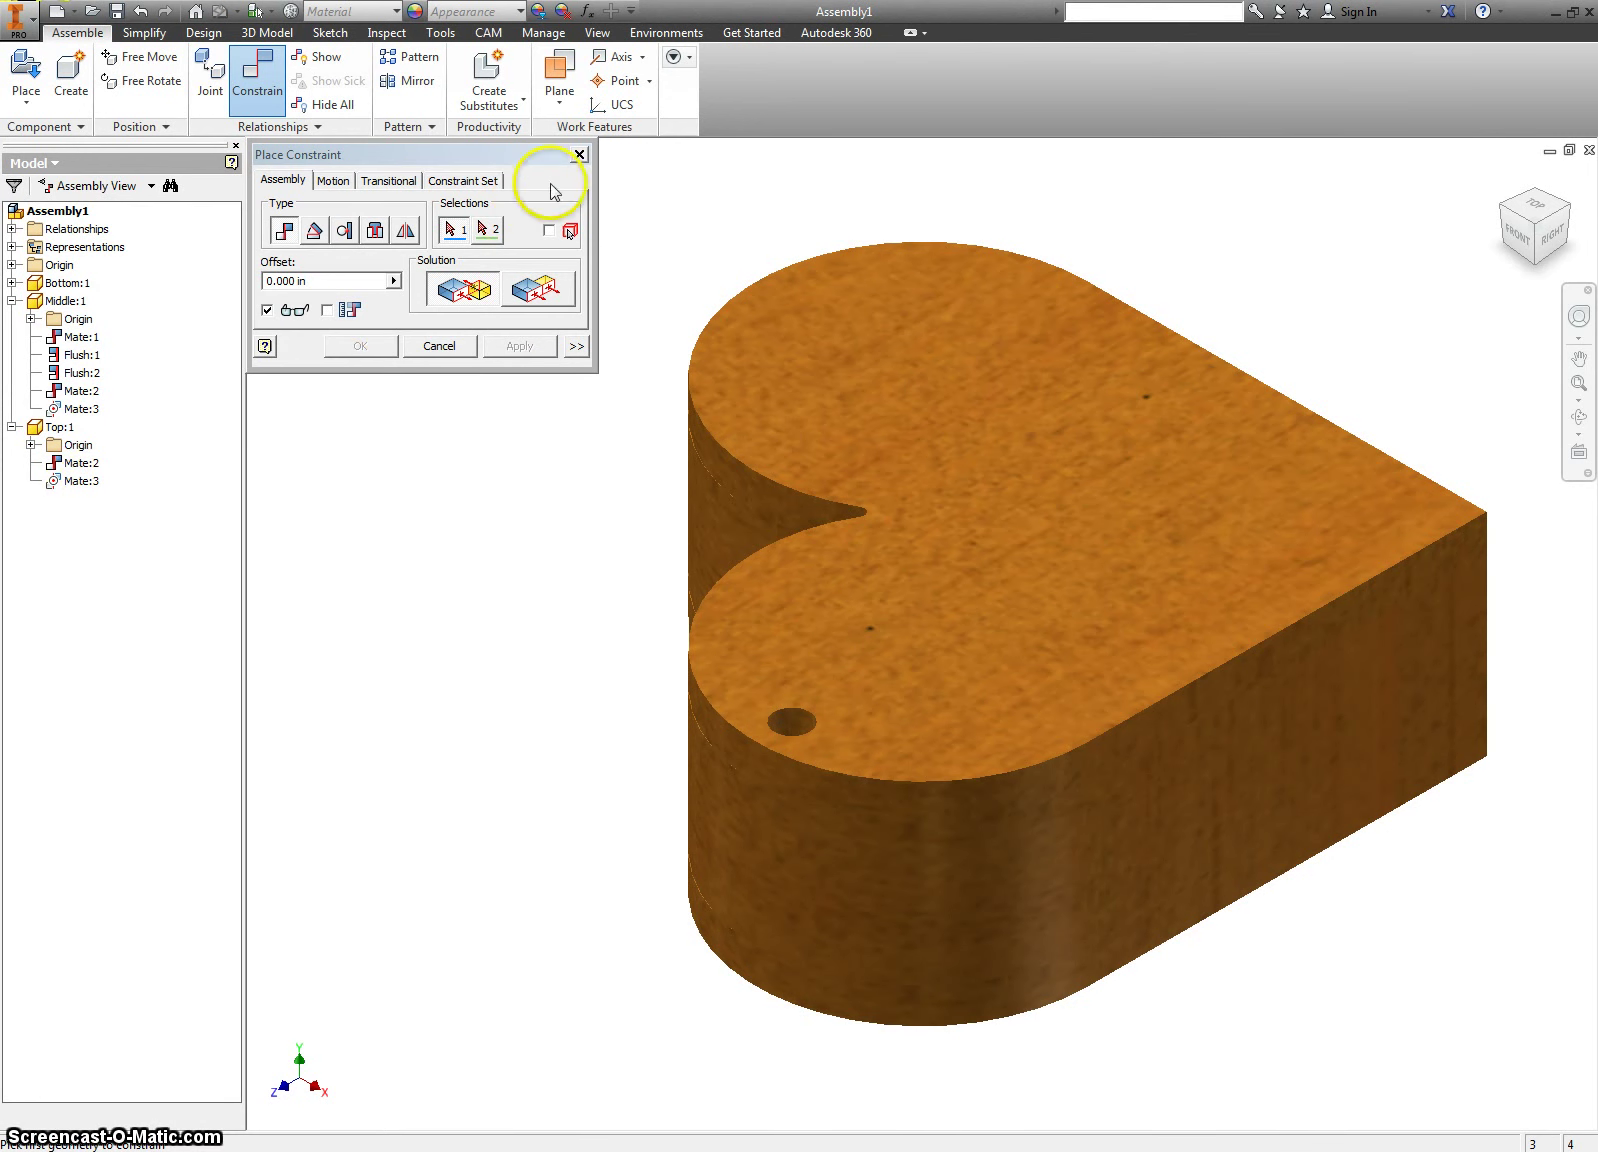
{"action": "left_click", "coordinate": [579, 155]}
Ground Middle:1 so the box stays fixed, then swivel the Top:1 lid open about its hole pin
{"action": "left_click_drag", "start_coordinate": [958, 449], "coordinate": [757, 446]}
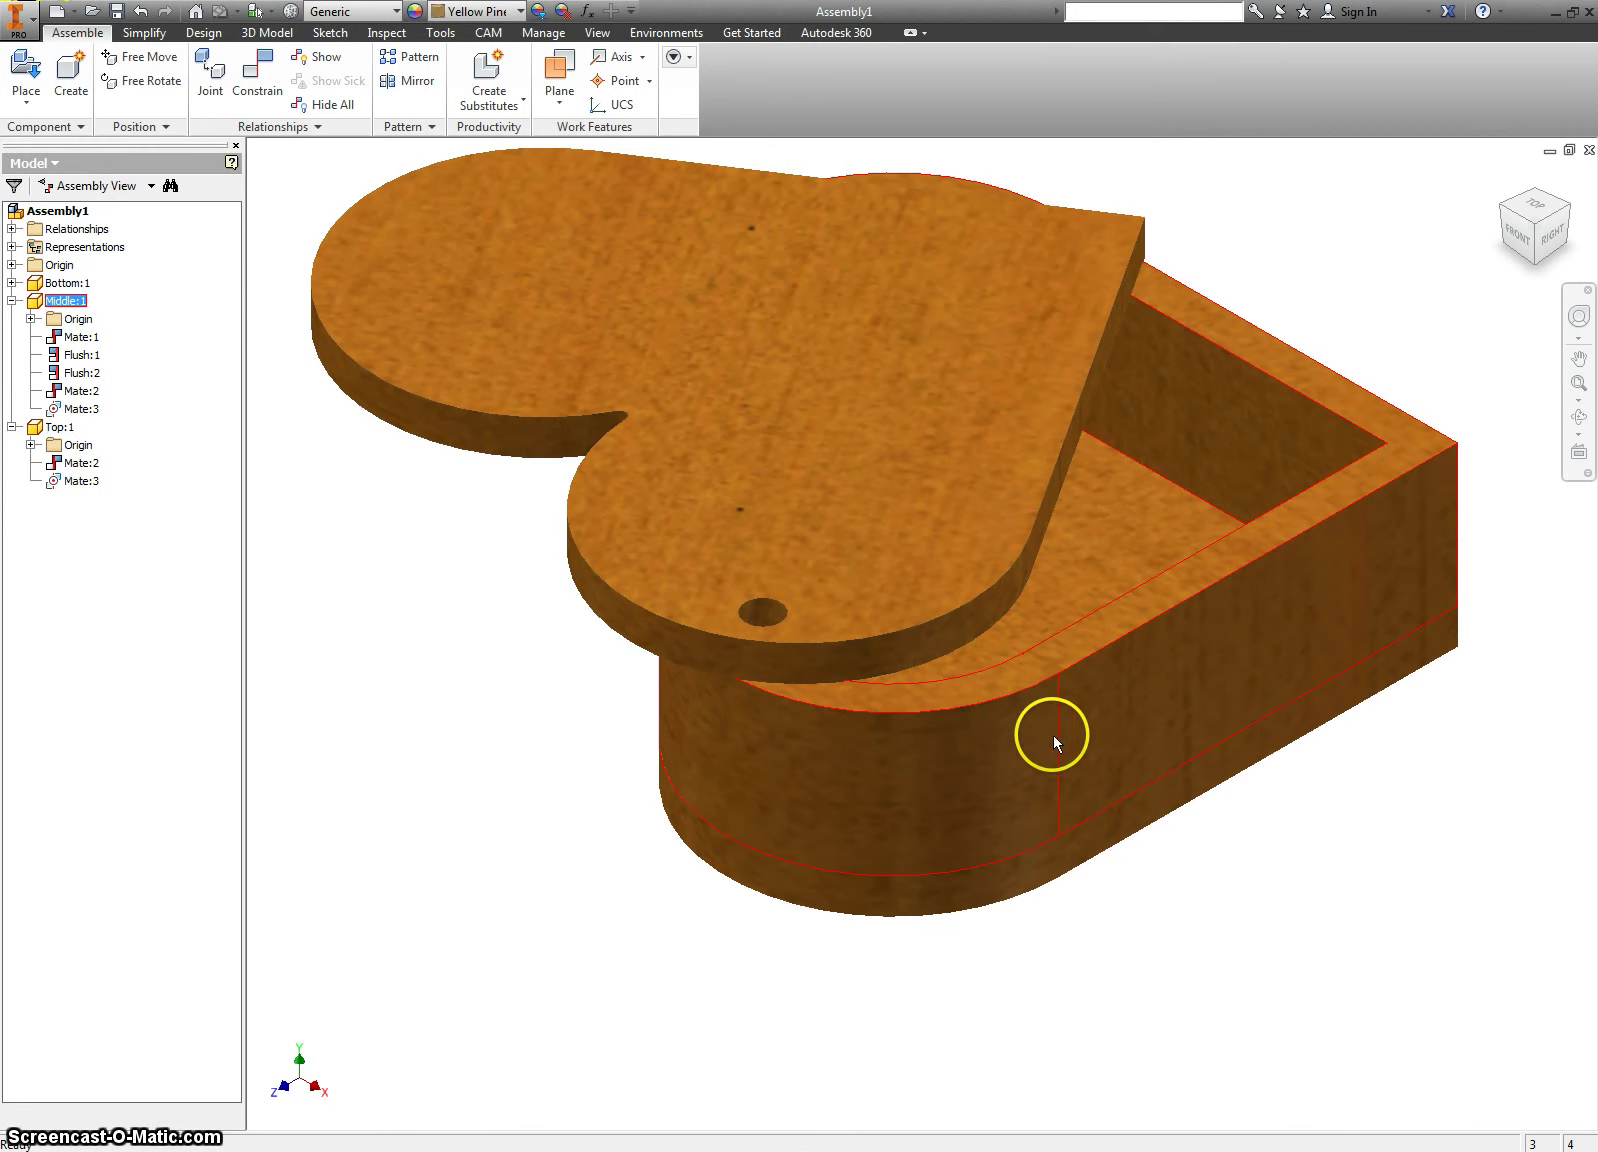
{"action": "right_click", "coordinate": [1037, 774]}
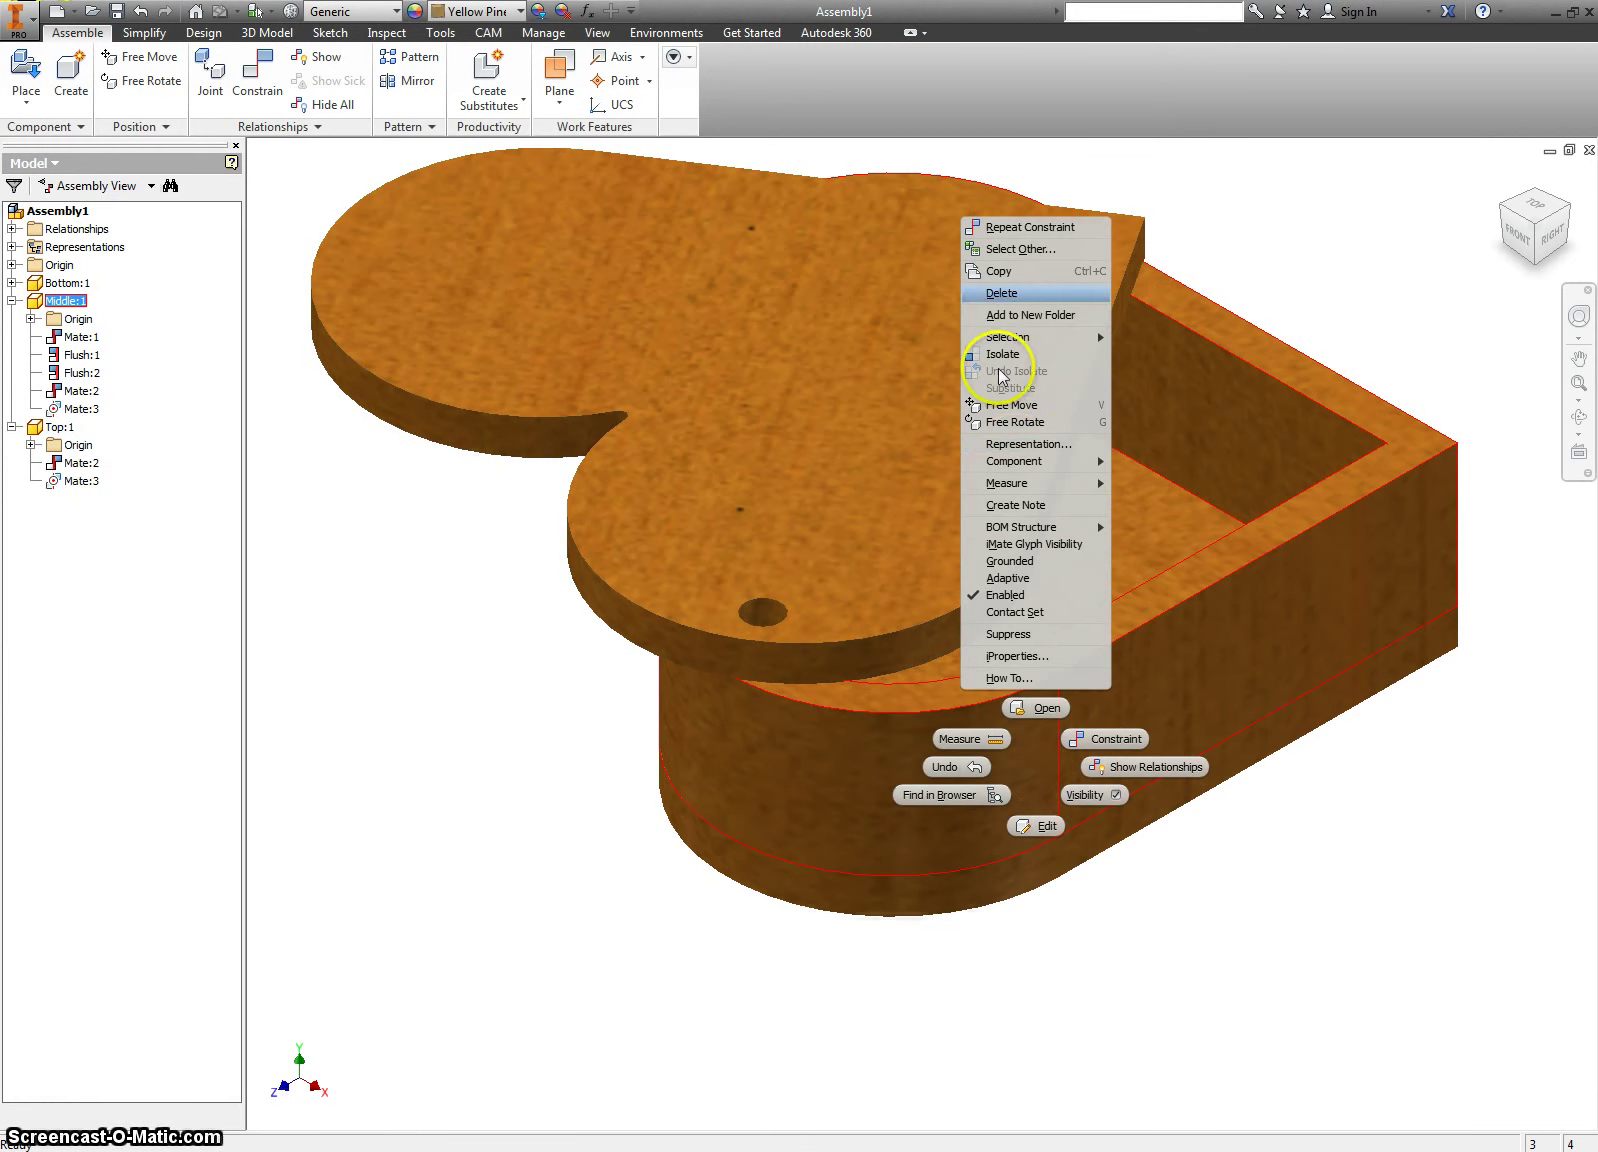
{"action": "left_click", "coordinate": [1030, 563]}
{"action": "left_click_drag", "start_coordinate": [983, 486], "coordinate": [1014, 396]}
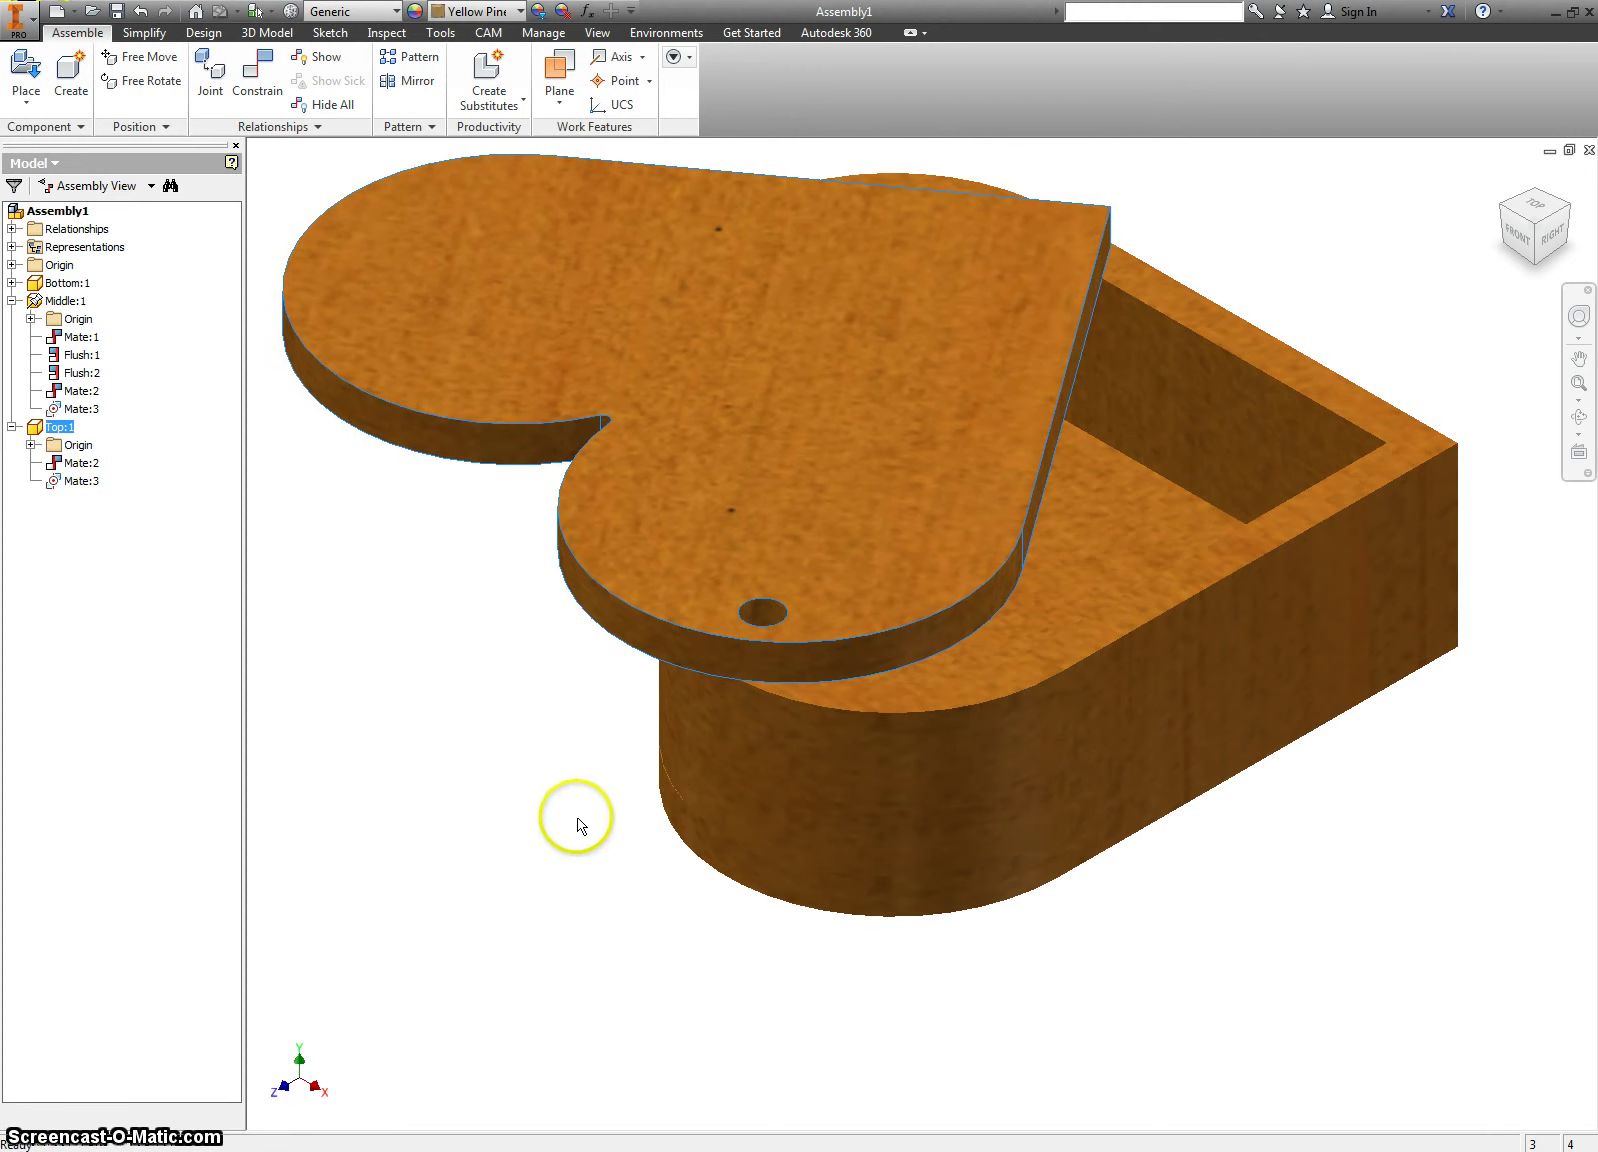